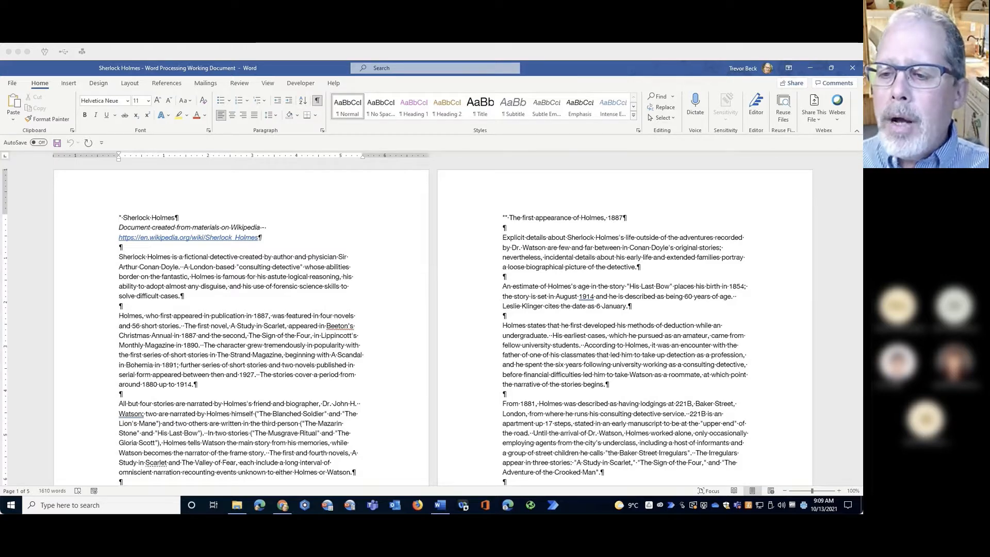
Zoom the document out to 80% so two pages fit side by side, and hide the formatting marks.
click(812, 491)
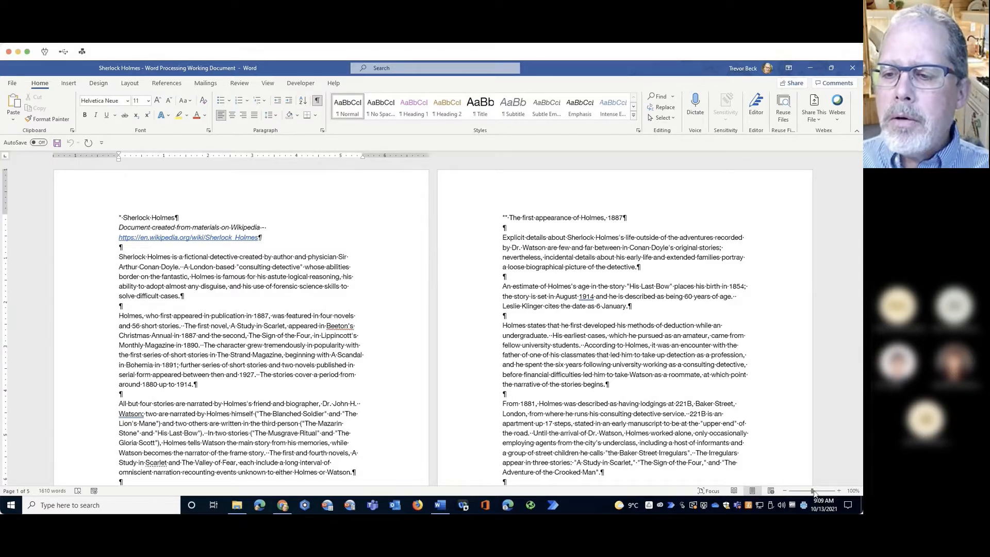
drag(812, 491, 809, 494)
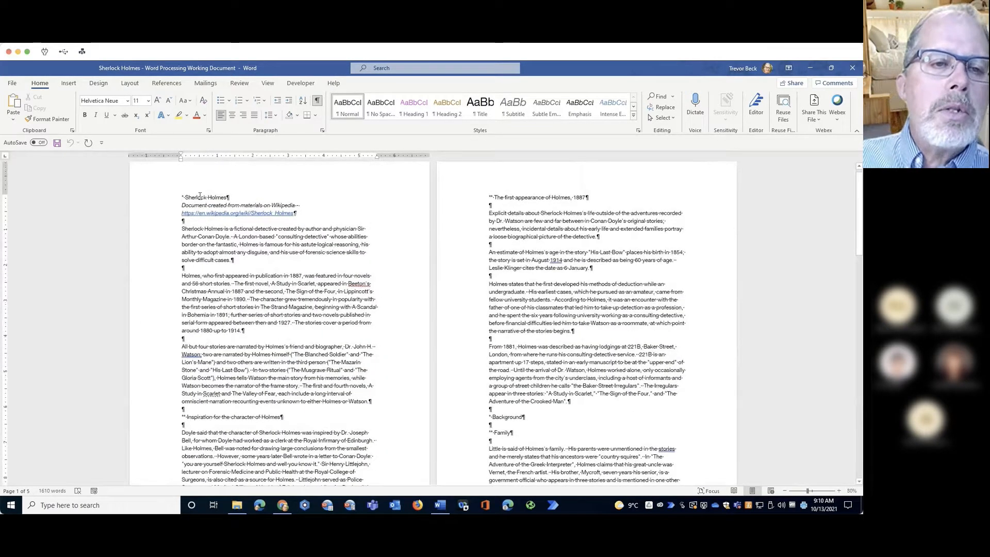
click(317, 100)
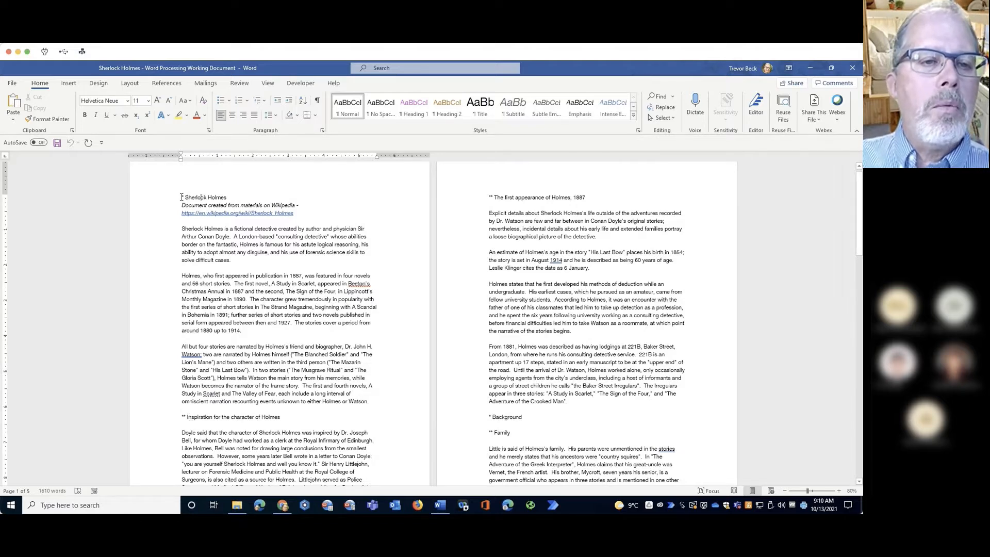
Apply the Heading 1 style to the "* Sherlock Holmes" title and Heading 2 to "** Inspiration for the character of Holmes".
click(415, 106)
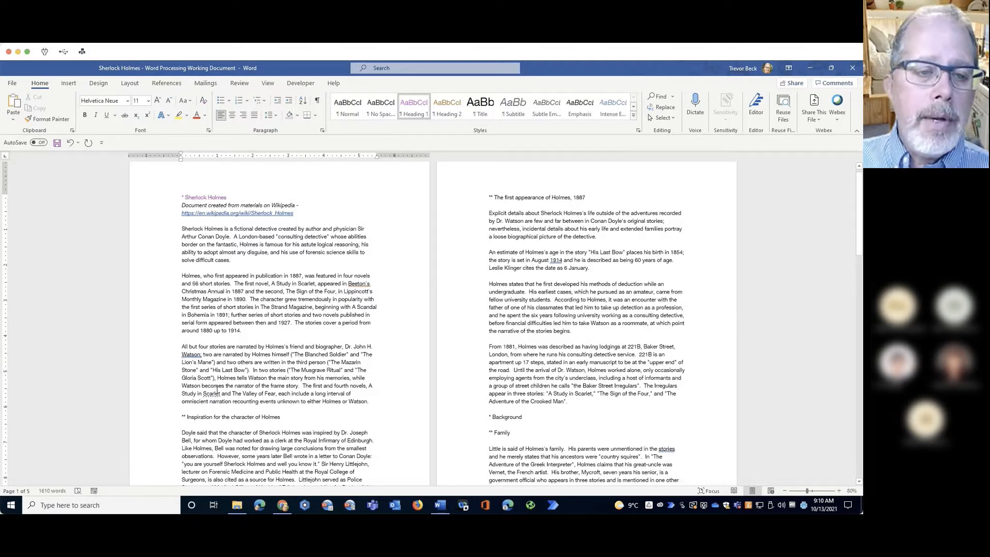
click(218, 418)
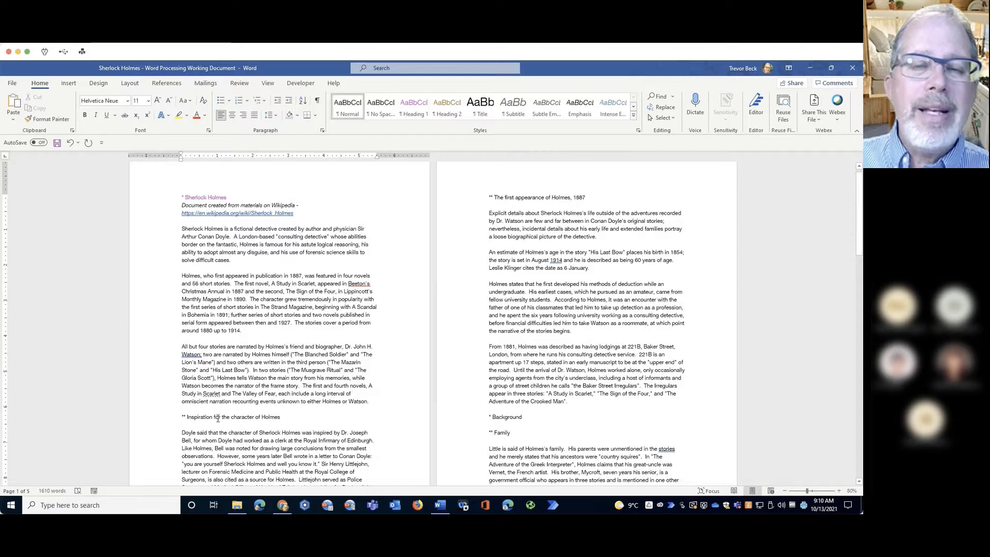
click(447, 106)
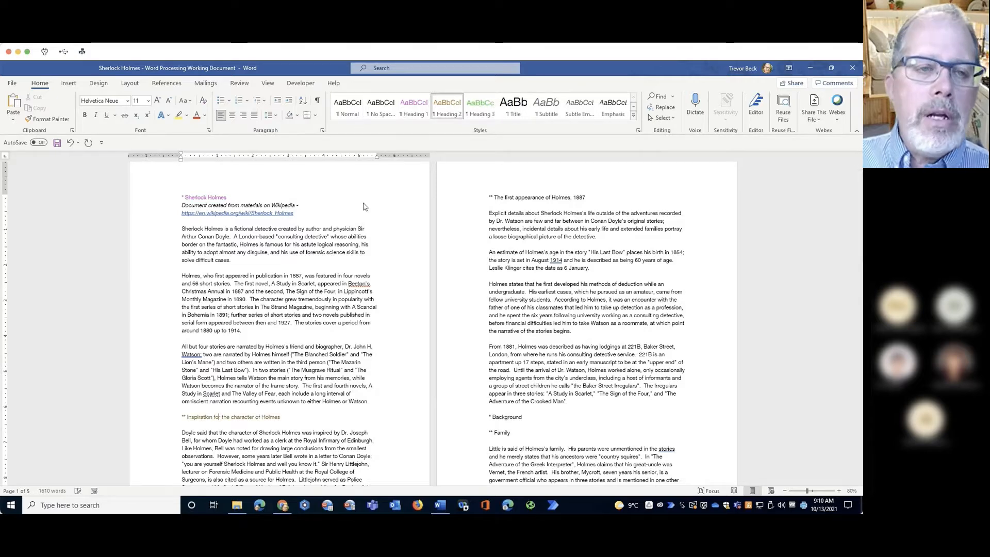
Apply Heading 2 to "** The first appearance of Holmes, 1887" and "** Family", and Heading 1 to "* Background".
scroll(321, 240, down, 3)
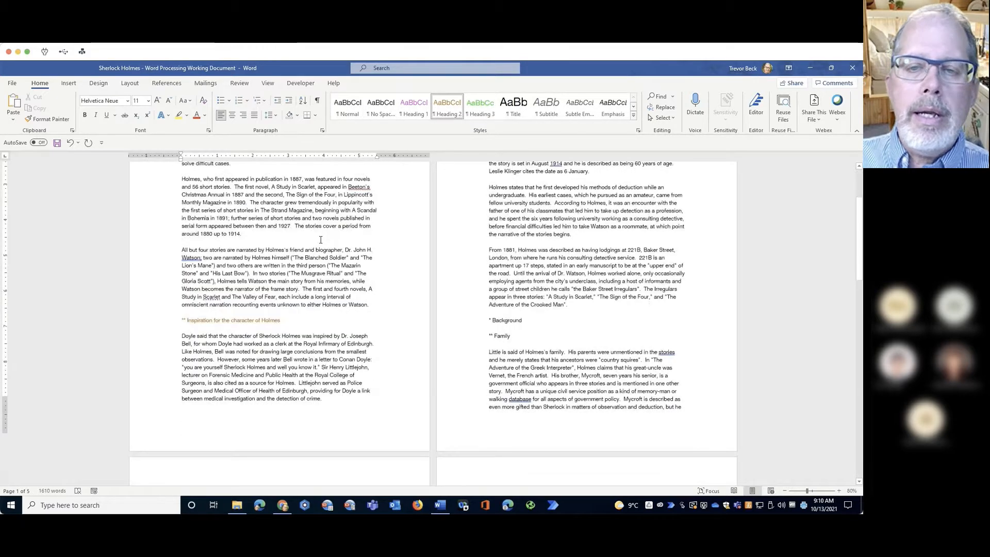
scroll(464, 216, up, 3)
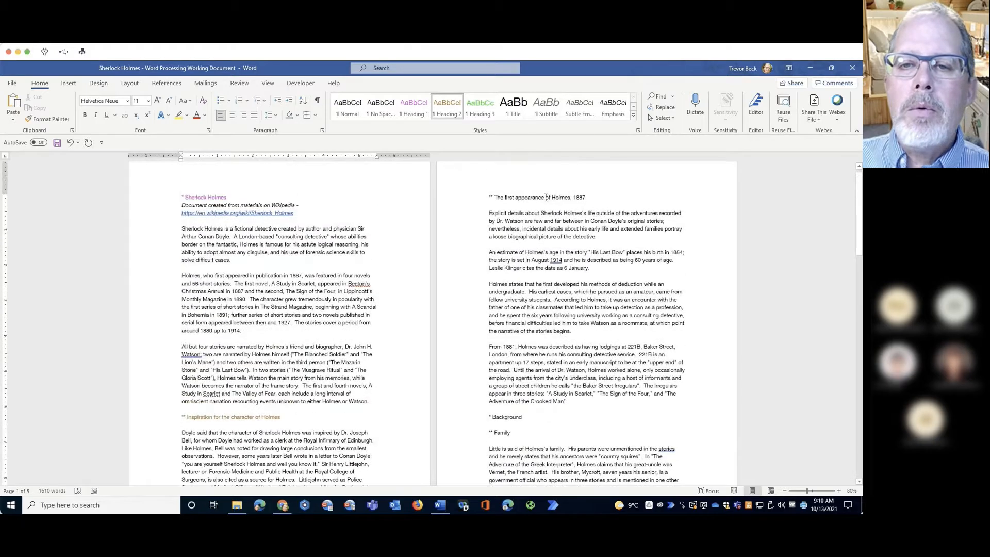
click(542, 200)
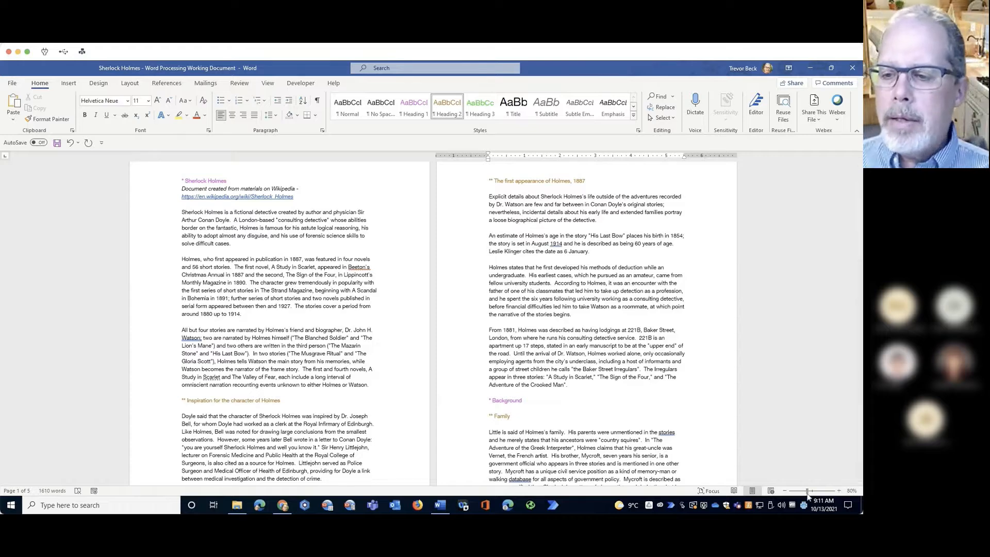
Zoom in to 148% and format the "* Sherlock Holmes" title with a font size of 16 and the standard red colour.
drag(808, 492, 815, 492)
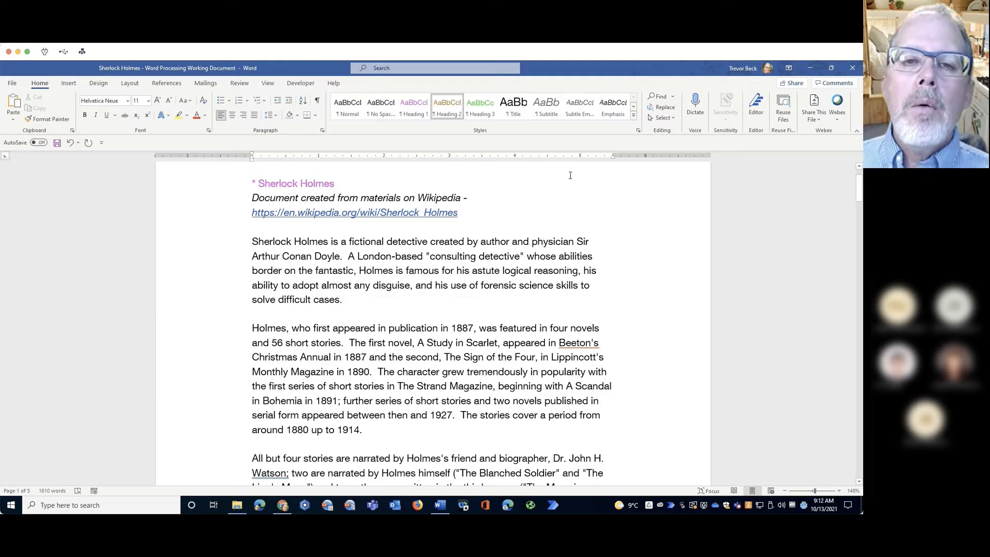
double_click(290, 184)
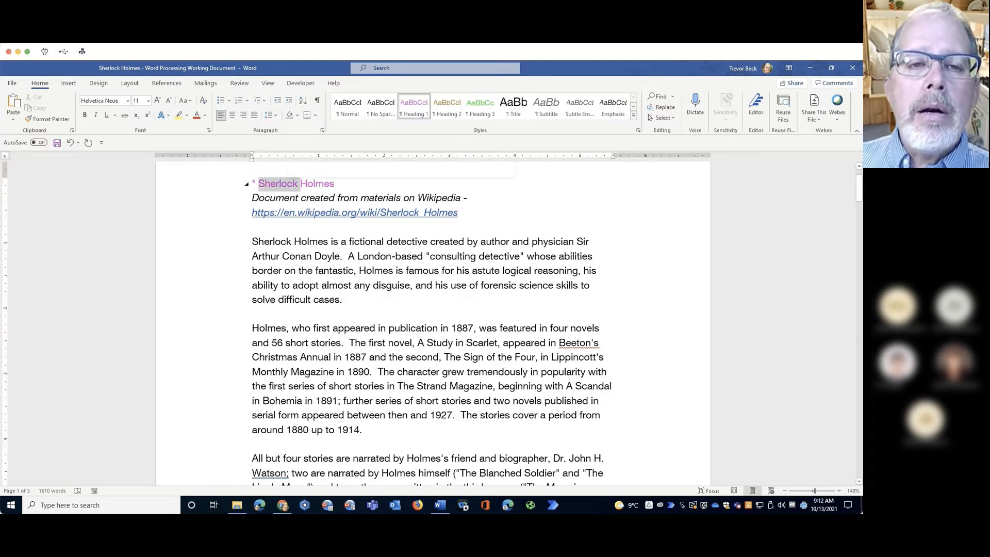
triple_click(290, 188)
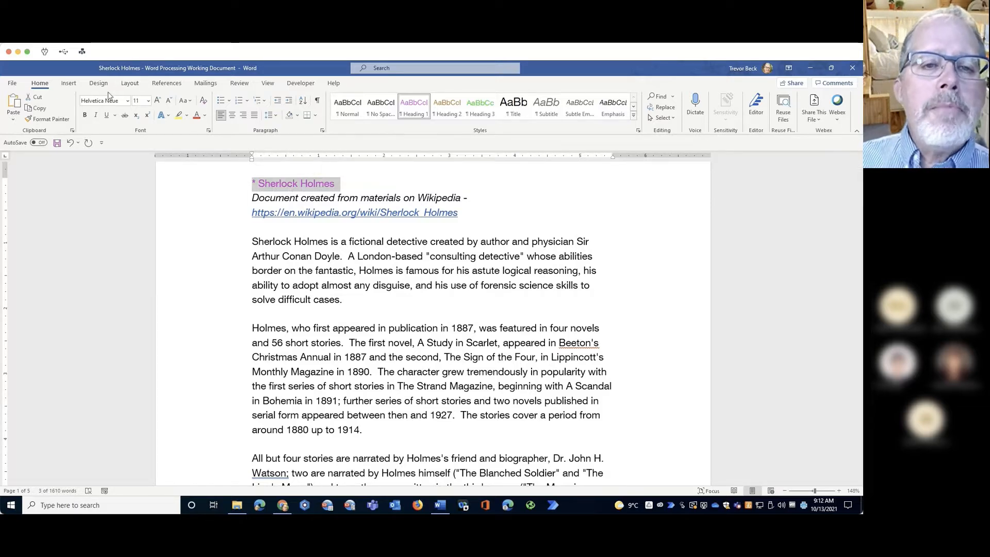
right_click(321, 185)
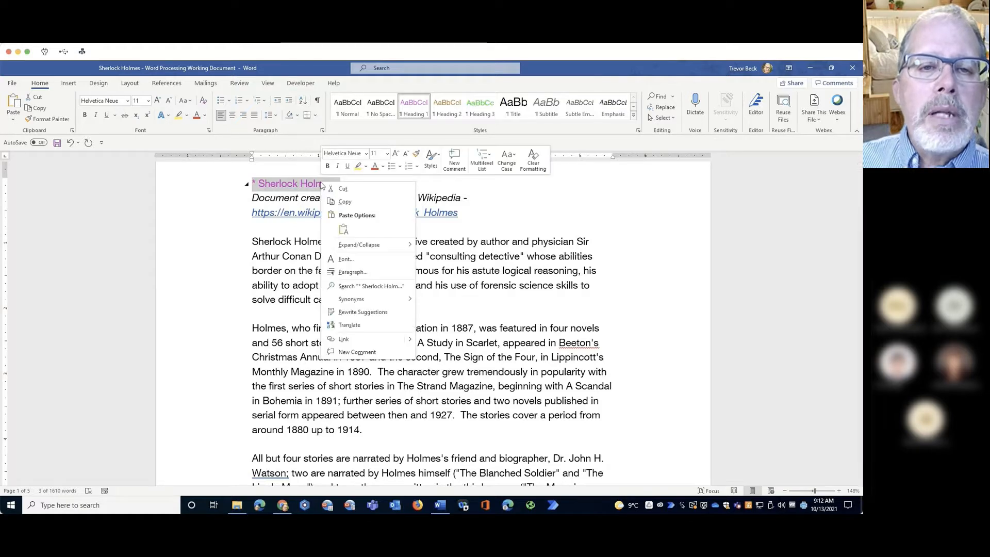
click(389, 154)
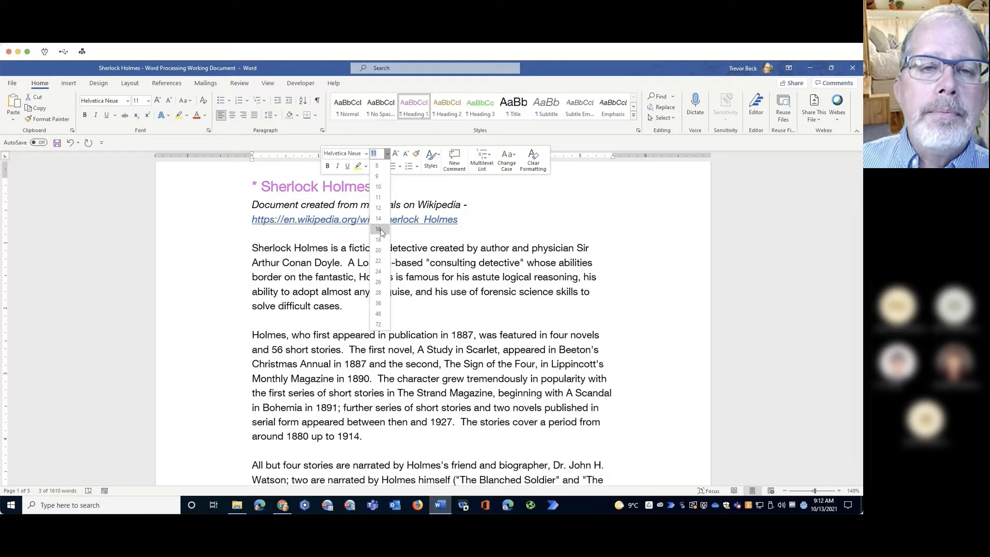
click(379, 229)
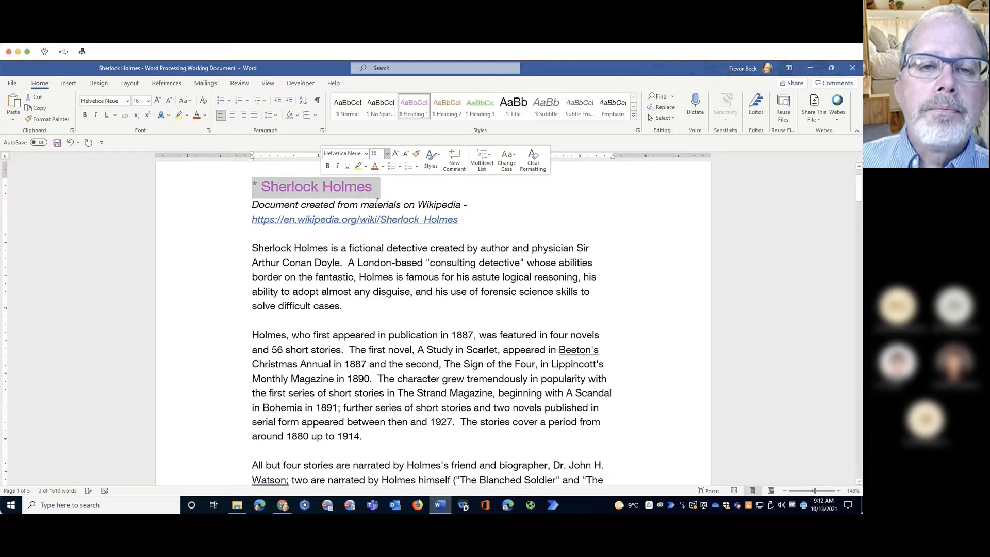
click(383, 167)
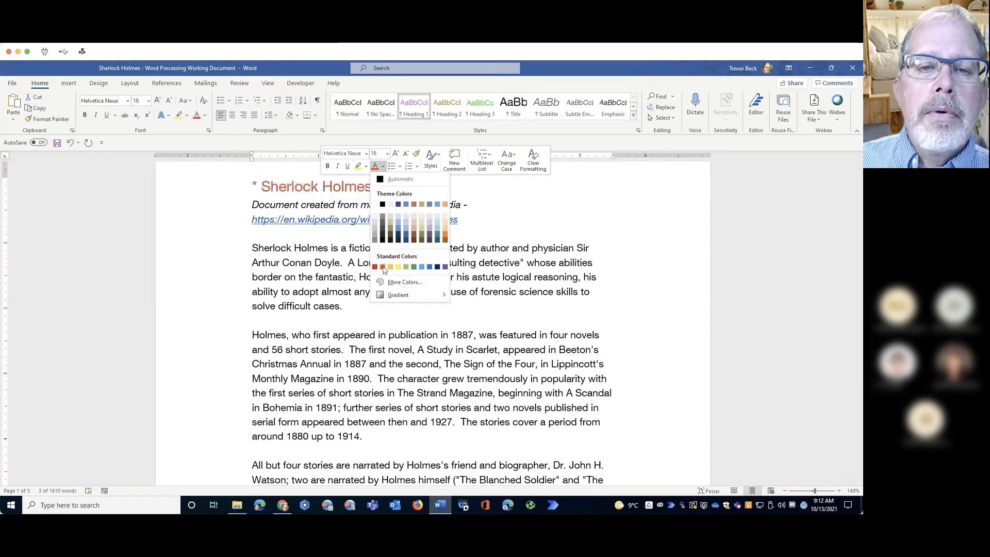
click(383, 267)
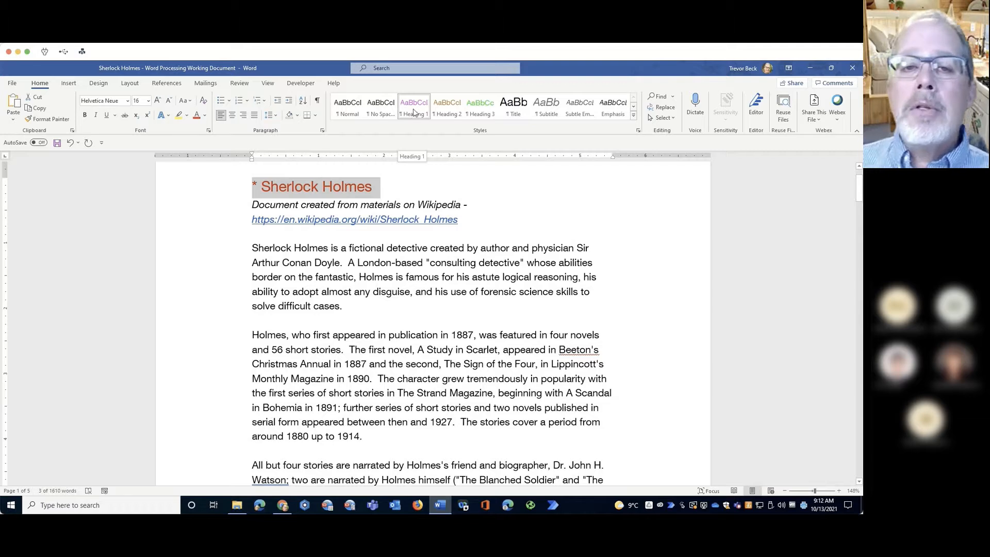
Update the Heading 1 style to match the reformatted title and check the "* Background" heading.
right_click(417, 108)
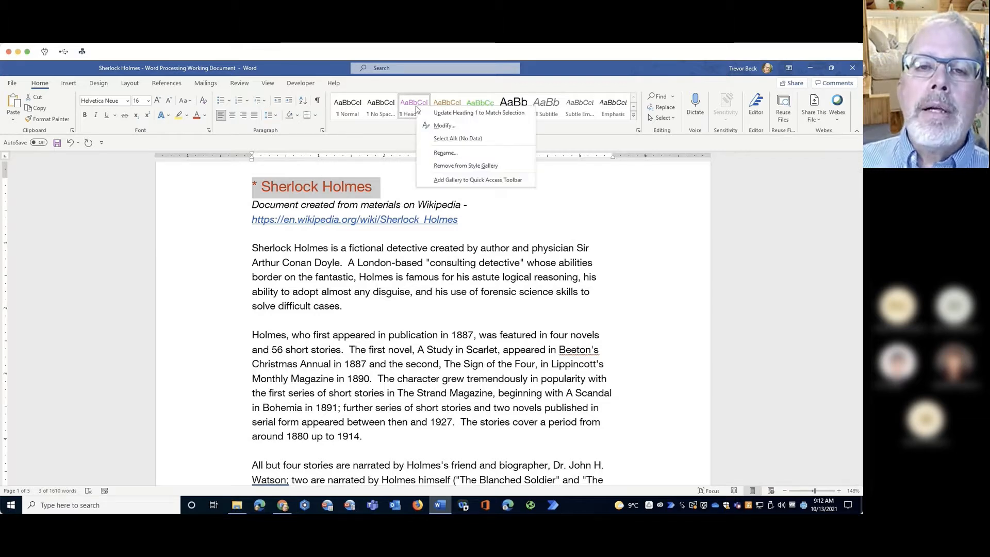
click(480, 113)
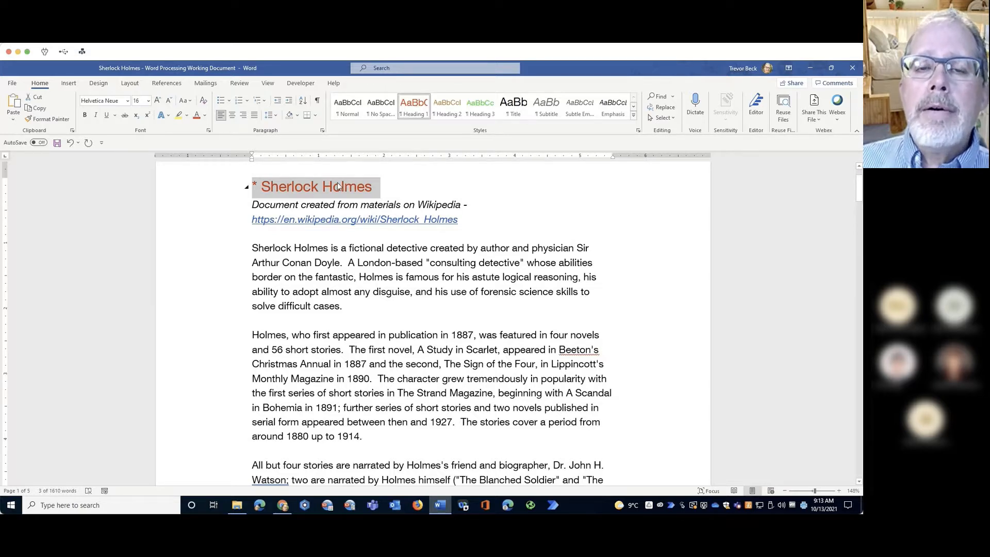
scroll(439, 279, down, 20)
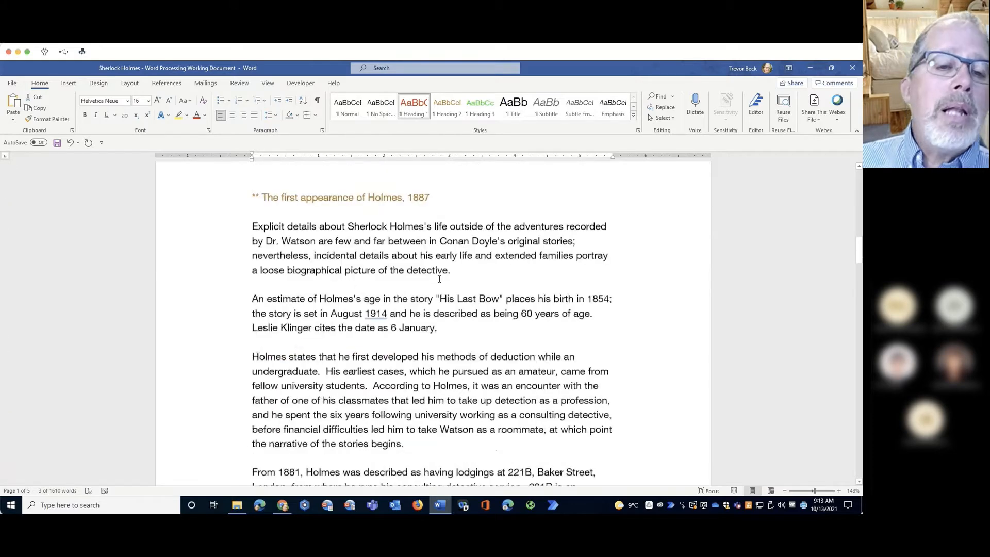
scroll(439, 279, down, 8)
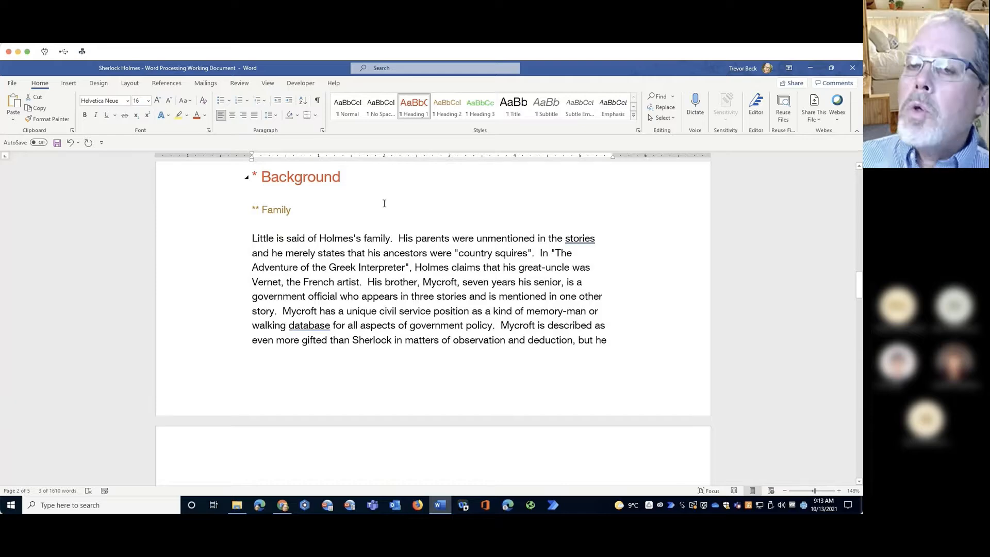
Format the "** Inspiration for the character of Holmes" heading with a font size of 14 and a blue theme colour.
scroll(423, 232, up, 3)
scroll(423, 232, up, 15)
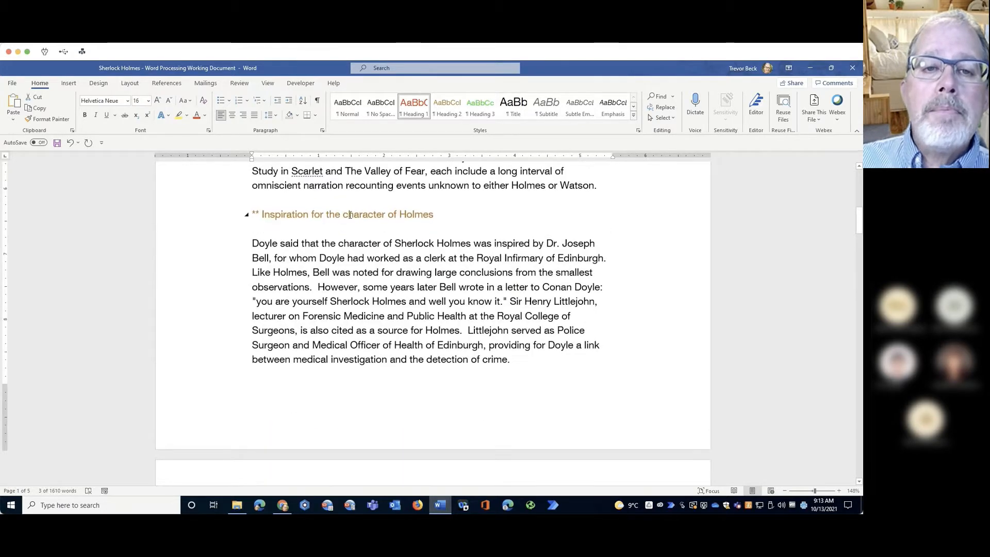
click(350, 214)
triple_click(350, 214)
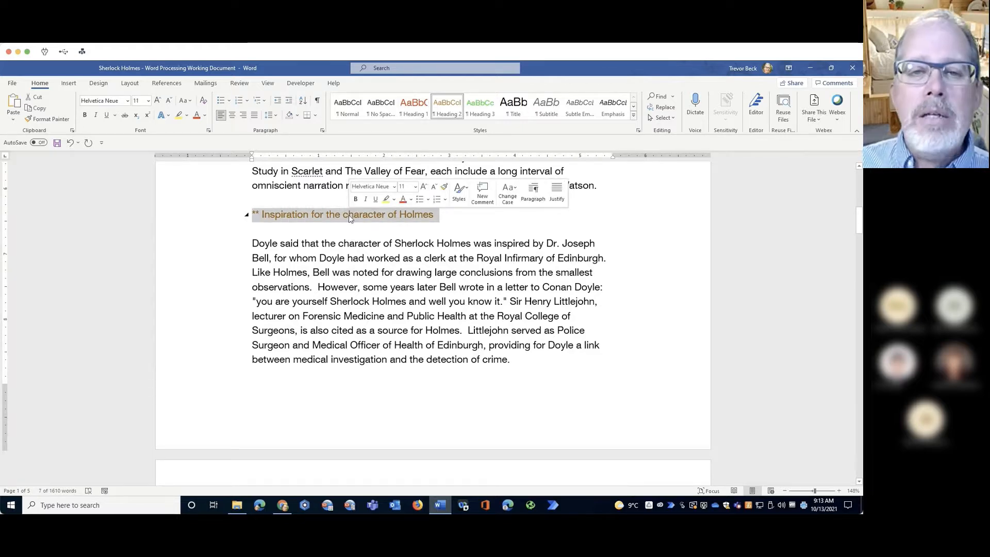
click(416, 186)
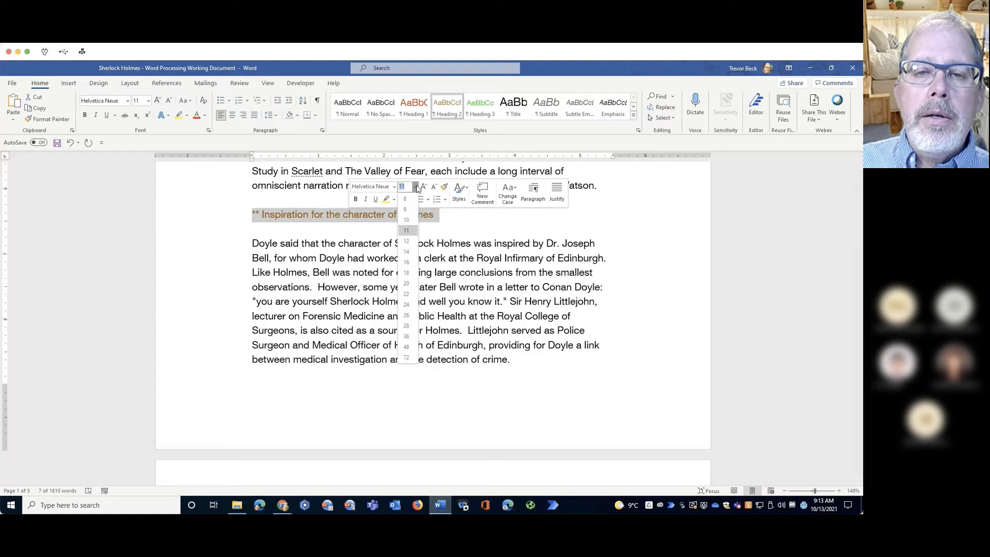
click(408, 251)
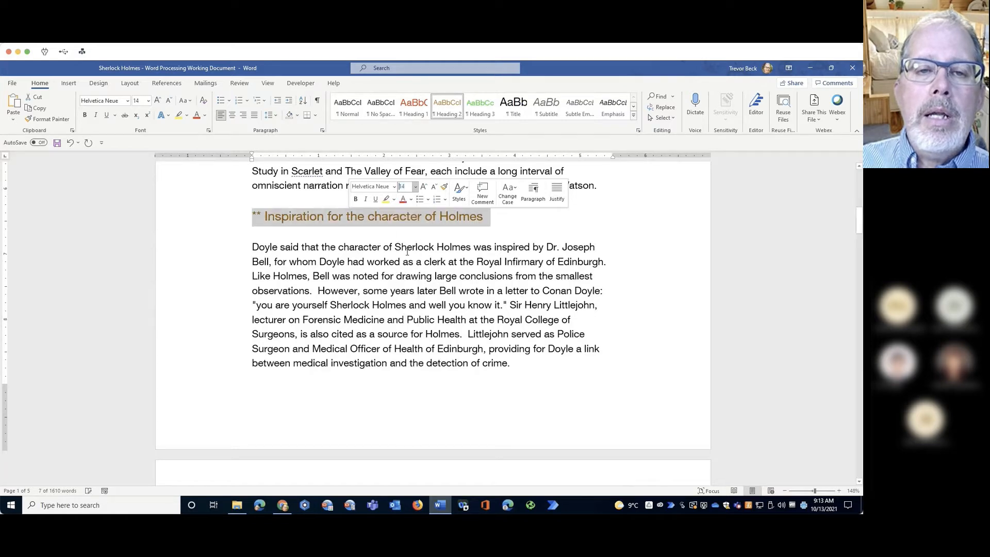
click(410, 200)
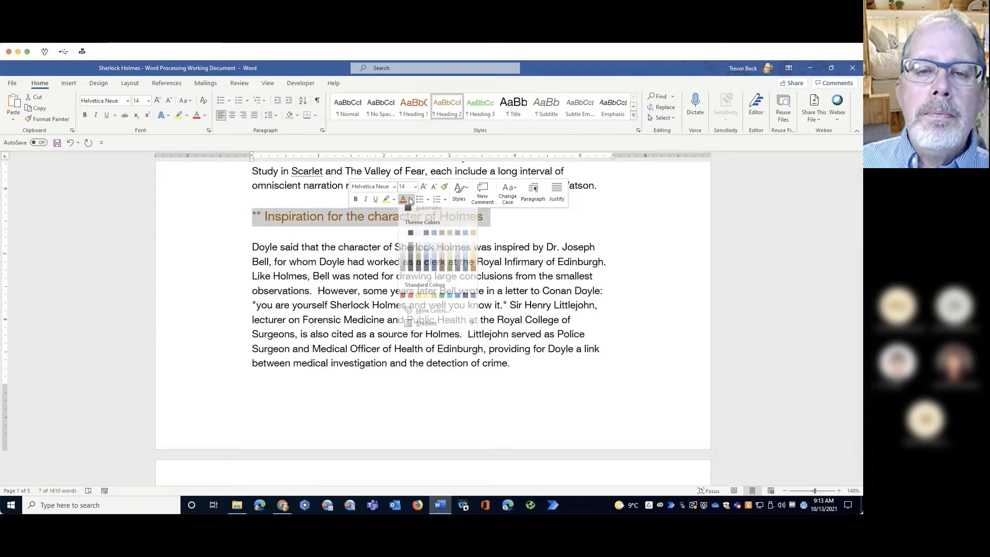
click(427, 263)
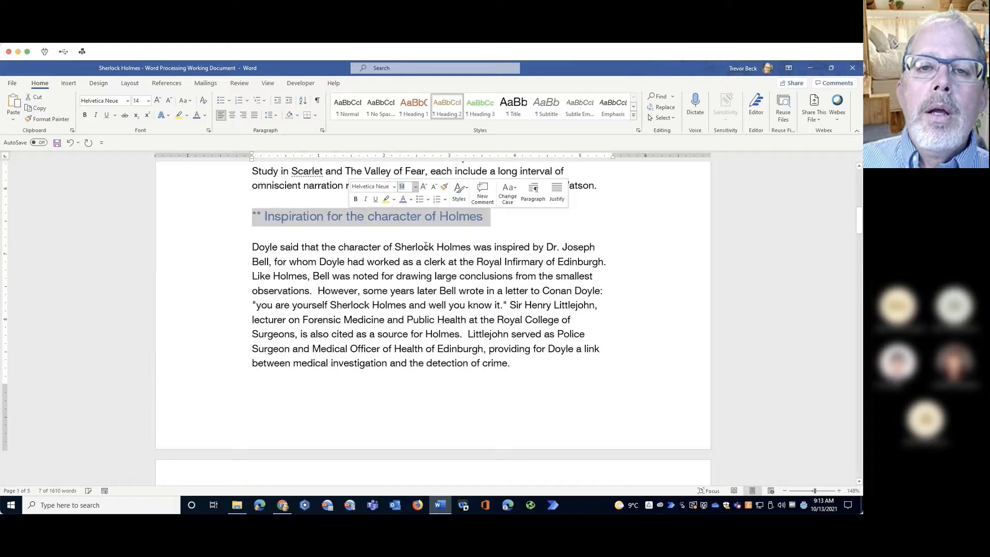
Update the Heading 2 style to match the reformatted heading and check "** The first appearance of Holmes, 1887".
right_click(453, 105)
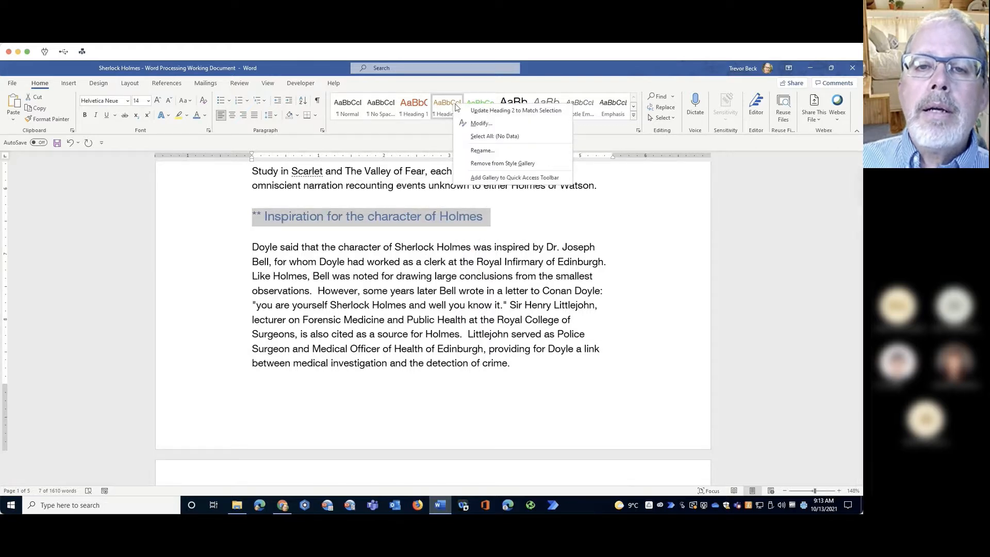
click(491, 110)
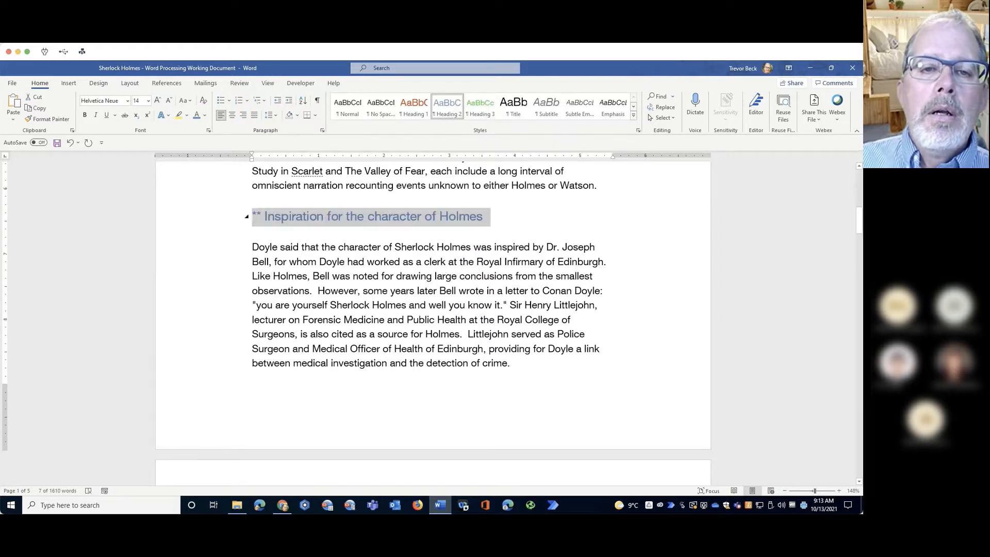
click(434, 258)
scroll(337, 346, down, 5)
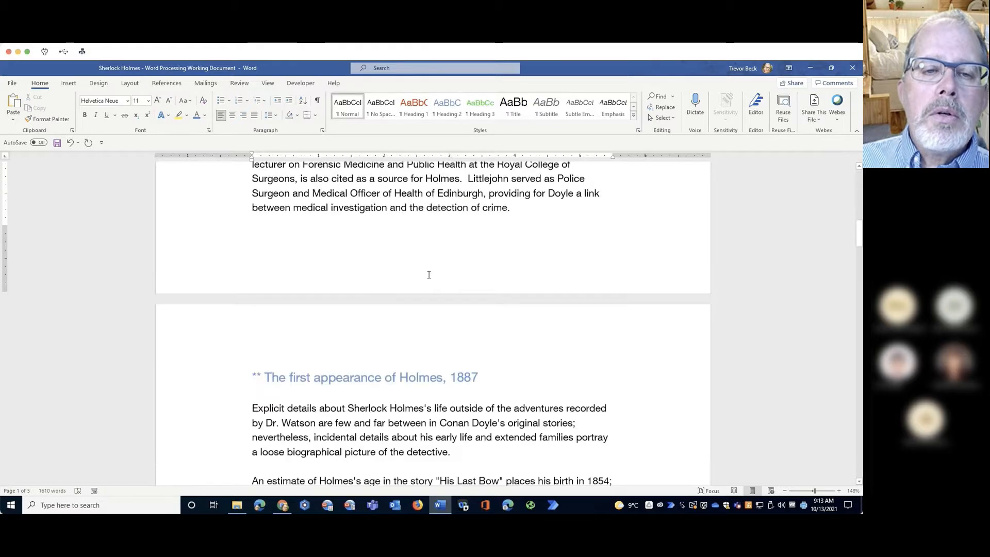
Try splitting the second body paragraph after "Holmes," and making that word bold, and undo both edits.
scroll(337, 346, up, 10)
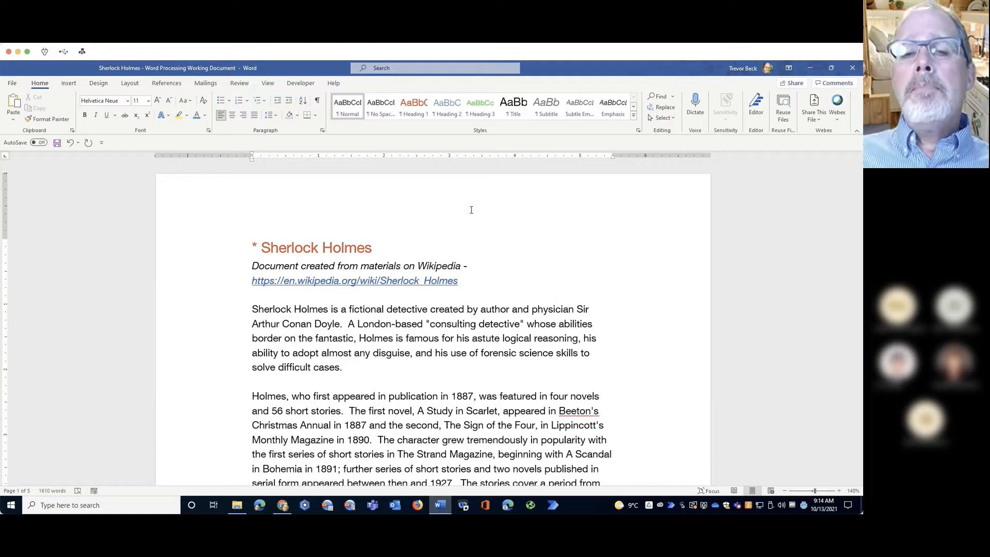
click(293, 399)
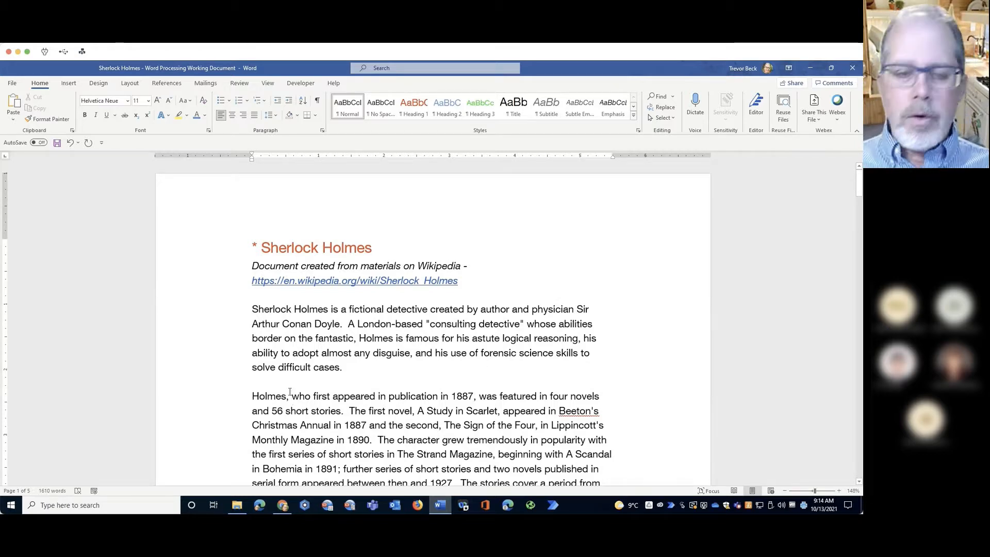
key(Return)
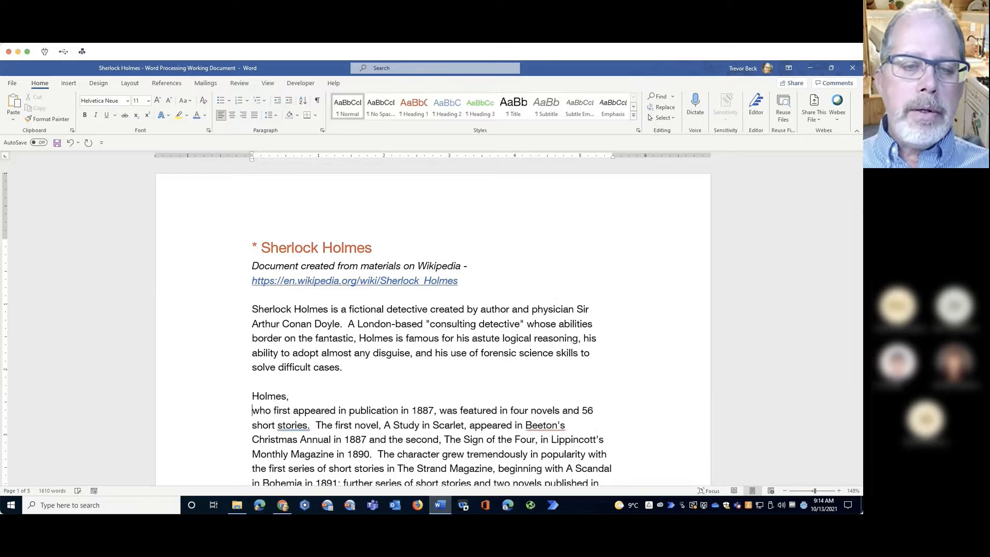
triple_click(269, 397)
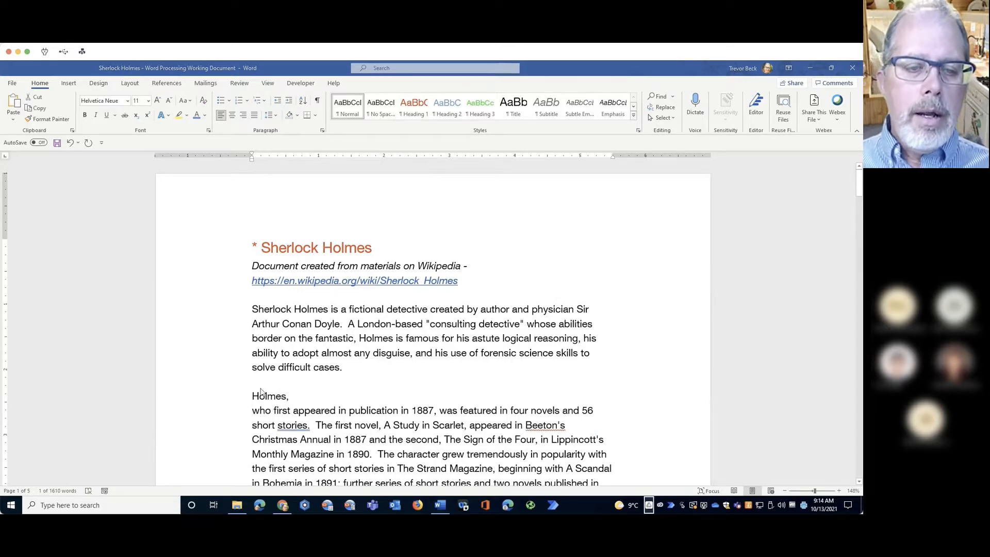
double_click(266, 397)
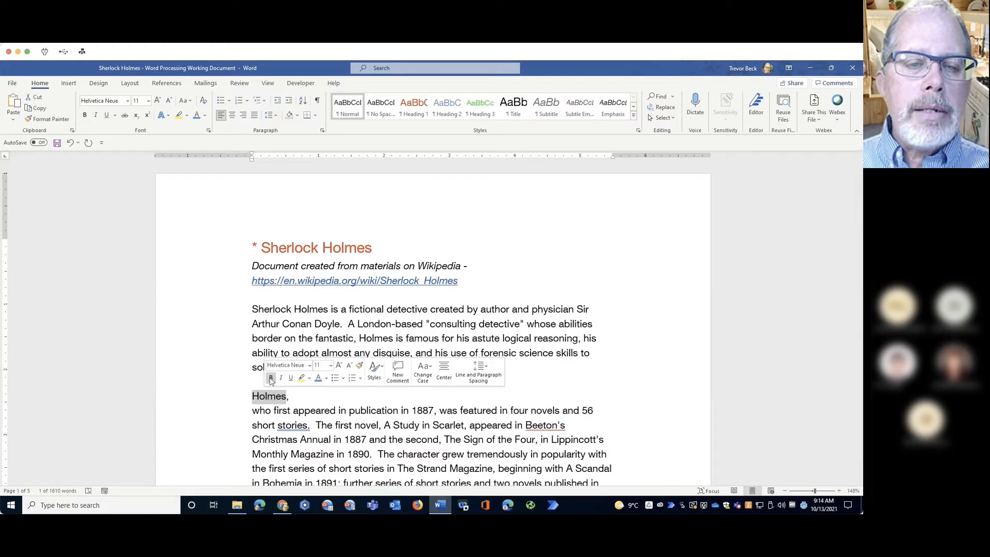
click(270, 377)
click(336, 392)
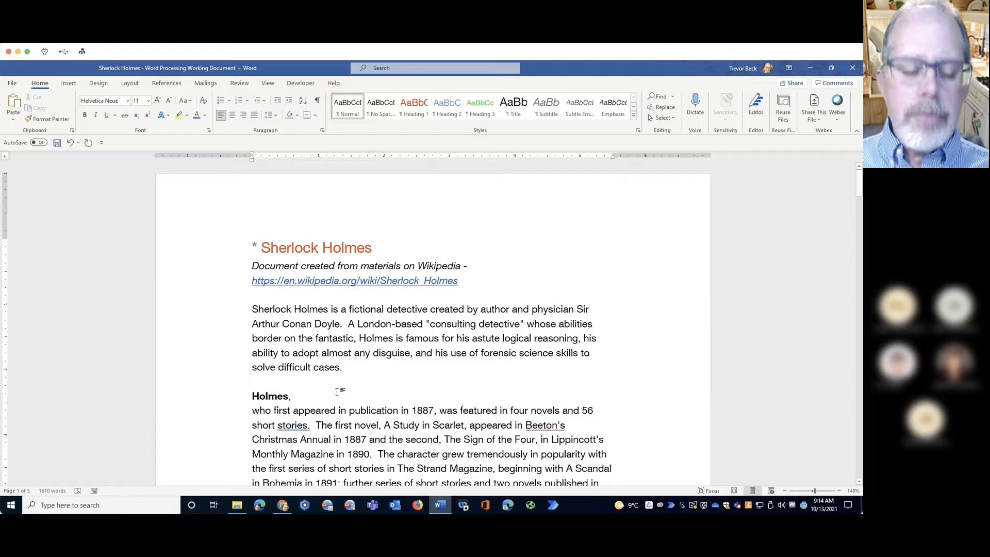
key(ctrl+z)
key(ctrl+z)
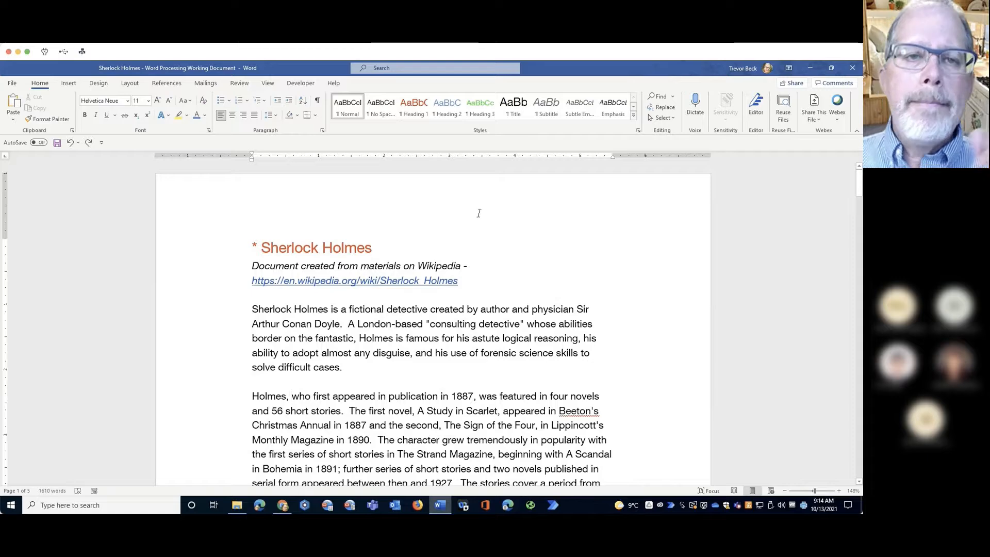
Show the formatting marks and examine the paragraph mark after "cases." and the spaces after "1890.".
click(317, 100)
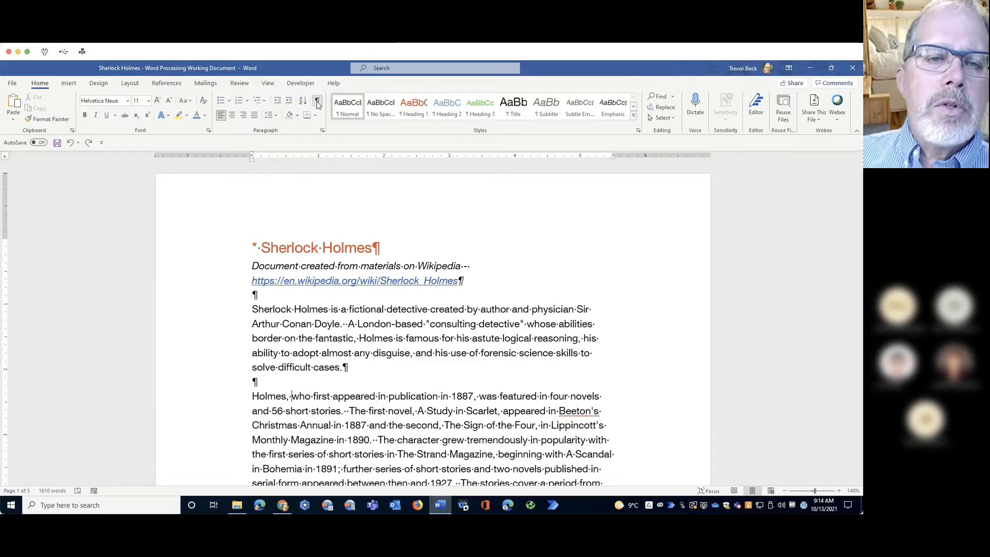
scroll(361, 289, down, 3)
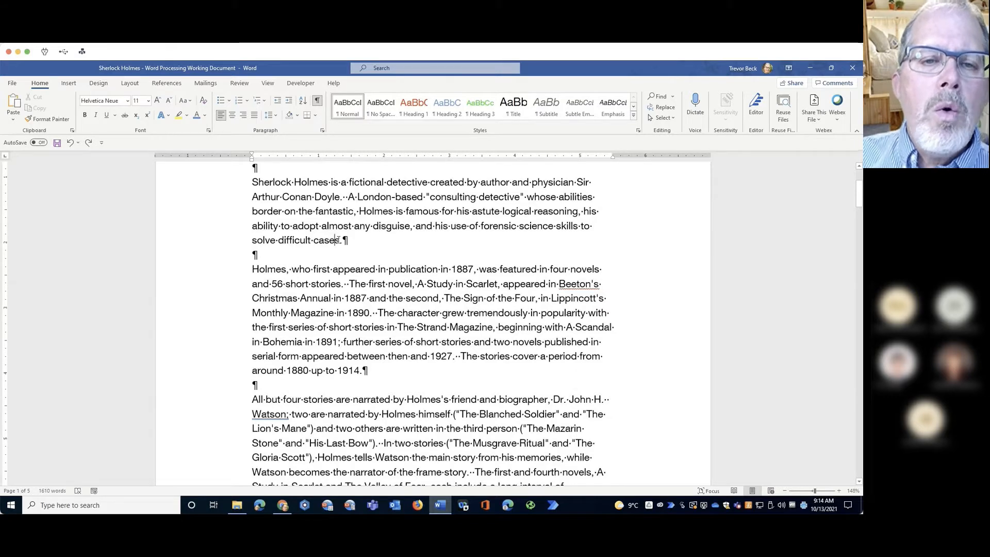
drag(336, 240, 351, 239)
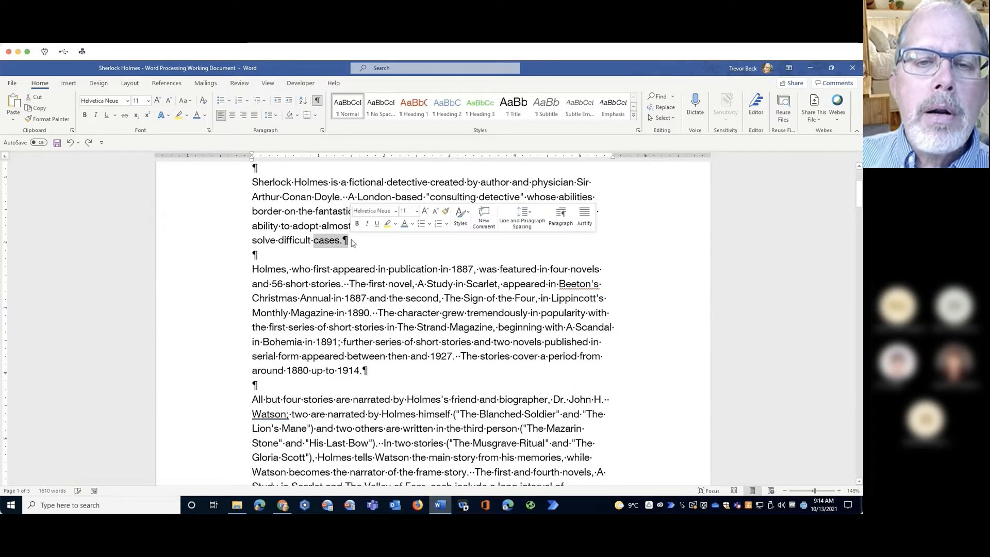
drag(380, 314, 373, 316)
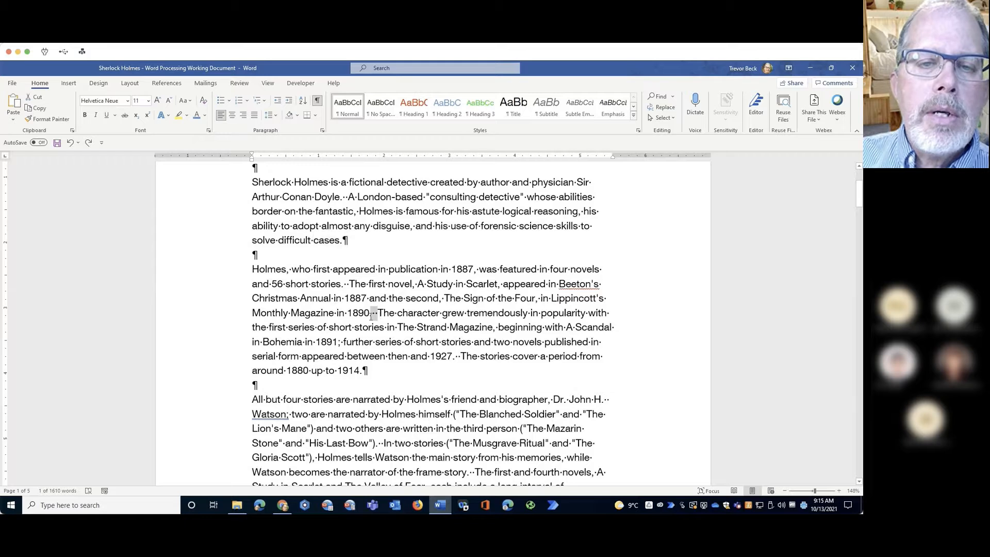
click(382, 224)
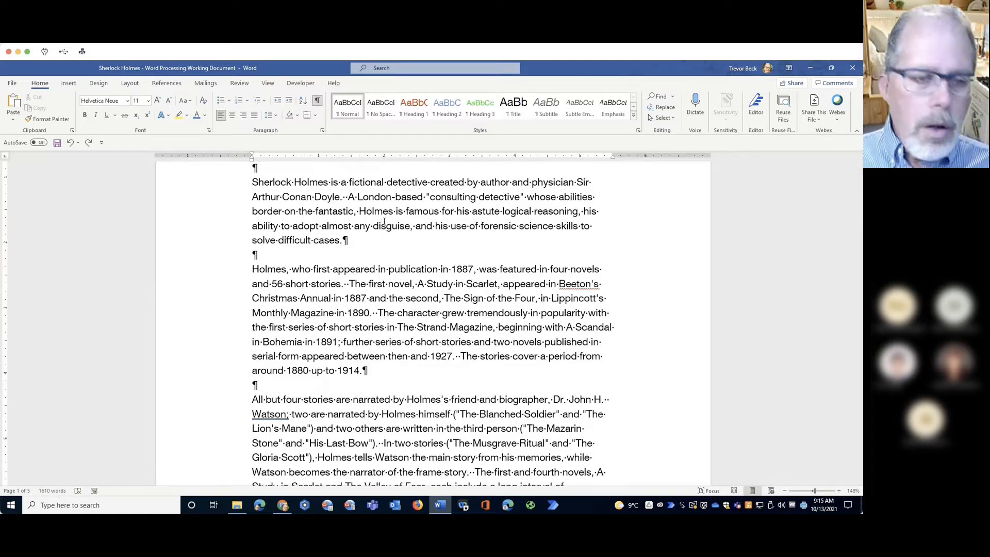
scroll(252, 274, up, 2)
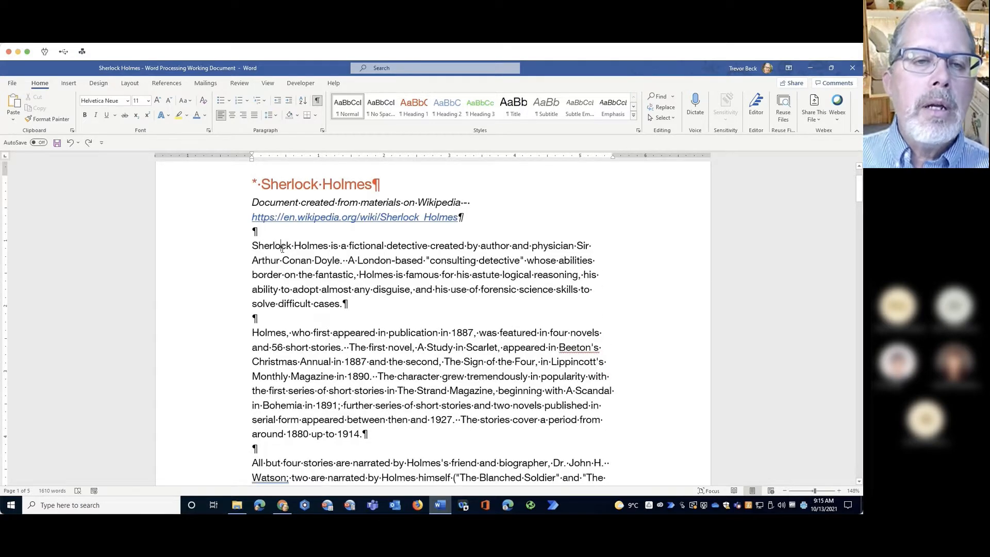
drag(281, 246, 312, 304)
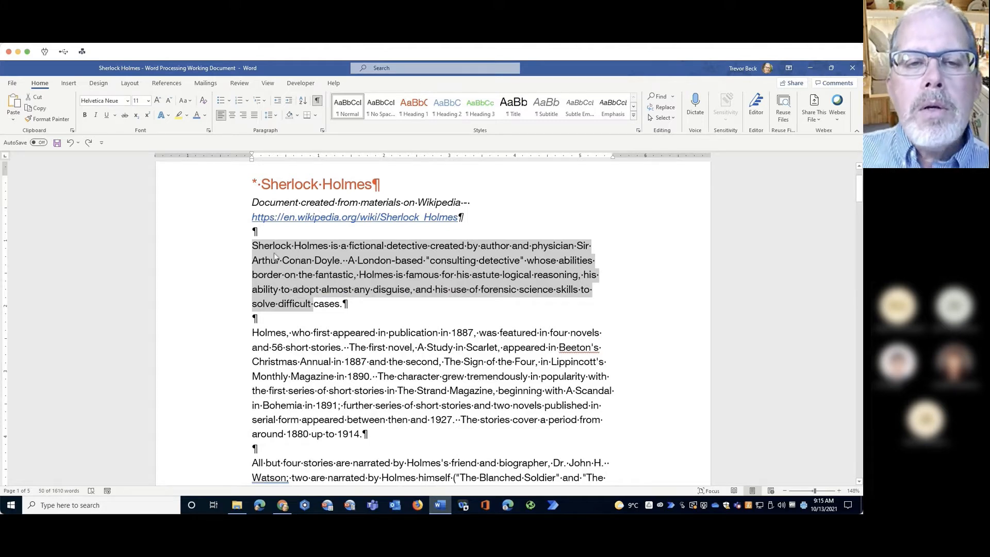
click(302, 261)
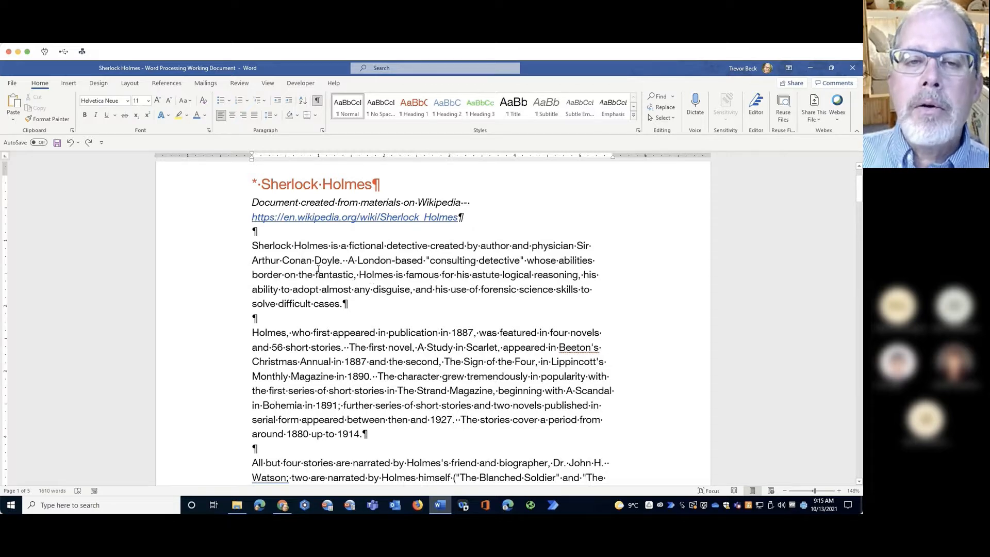
drag(294, 247, 369, 435)
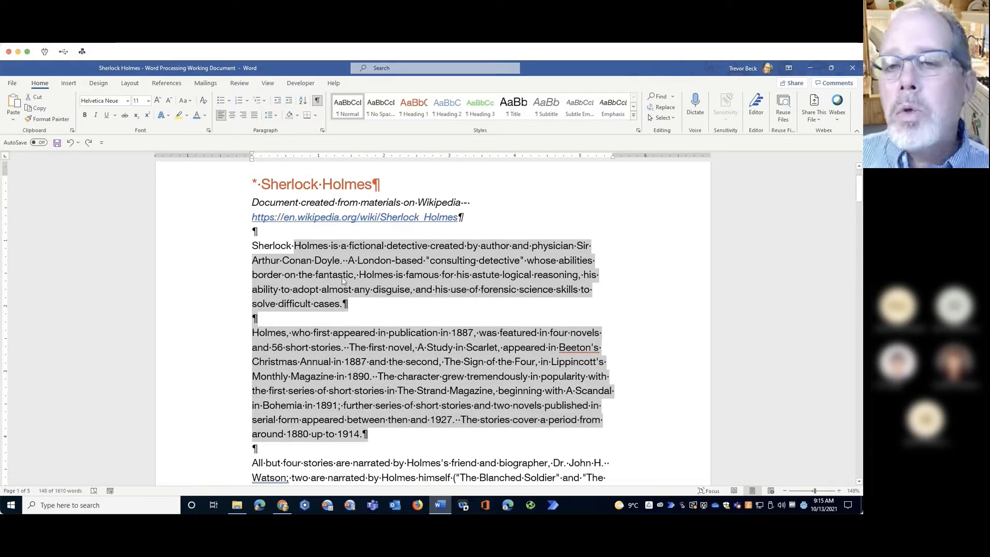
click(293, 253)
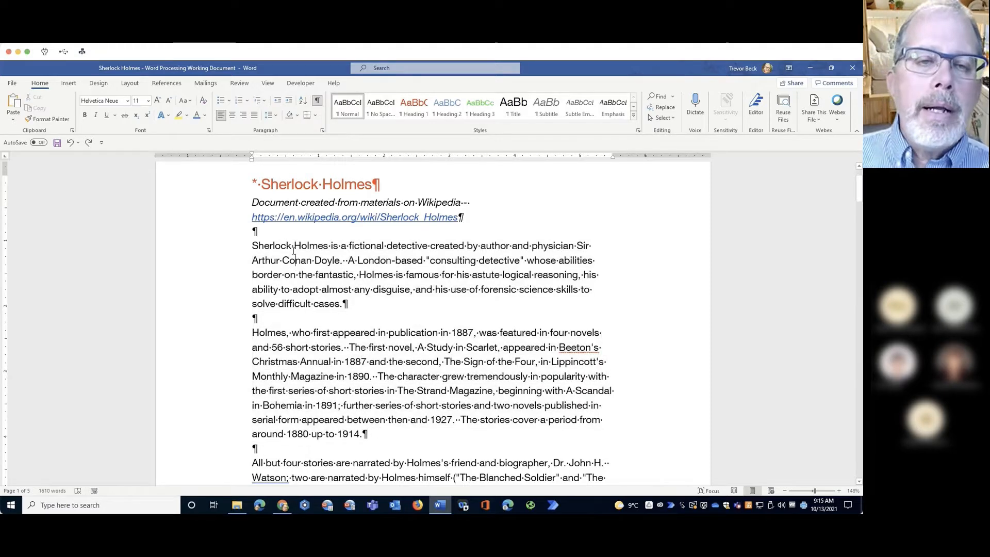
Try indenting the opening body paragraph by about 0.25 inch on the left and more on the right, and move both indents back.
drag(252, 246, 341, 305)
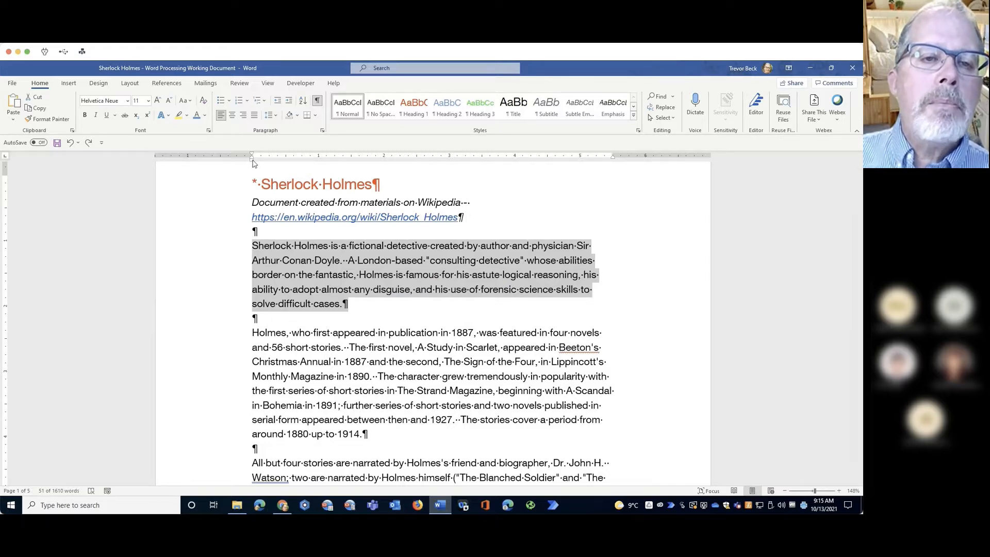
drag(253, 163, 269, 163)
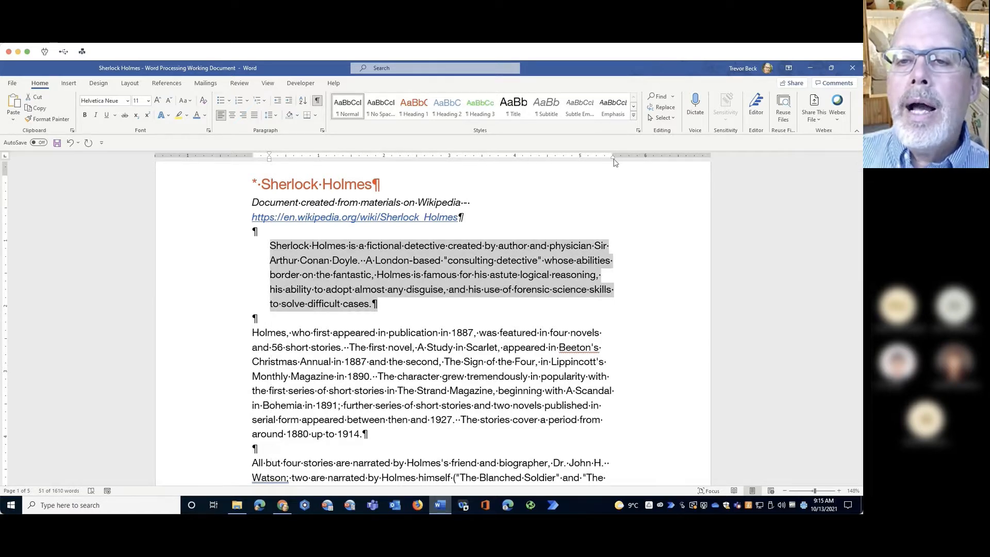
drag(614, 162, 588, 162)
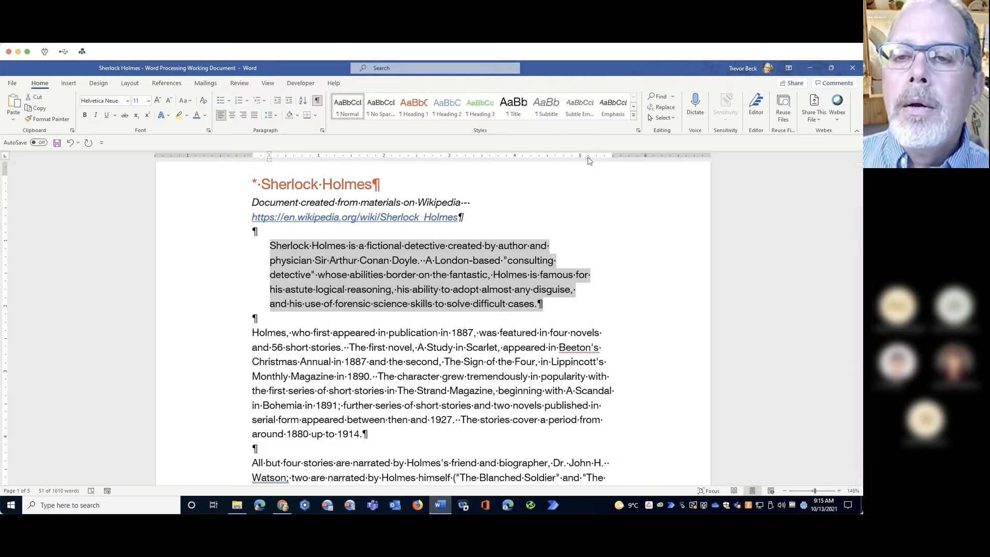
drag(588, 158, 613, 159)
drag(269, 163, 253, 159)
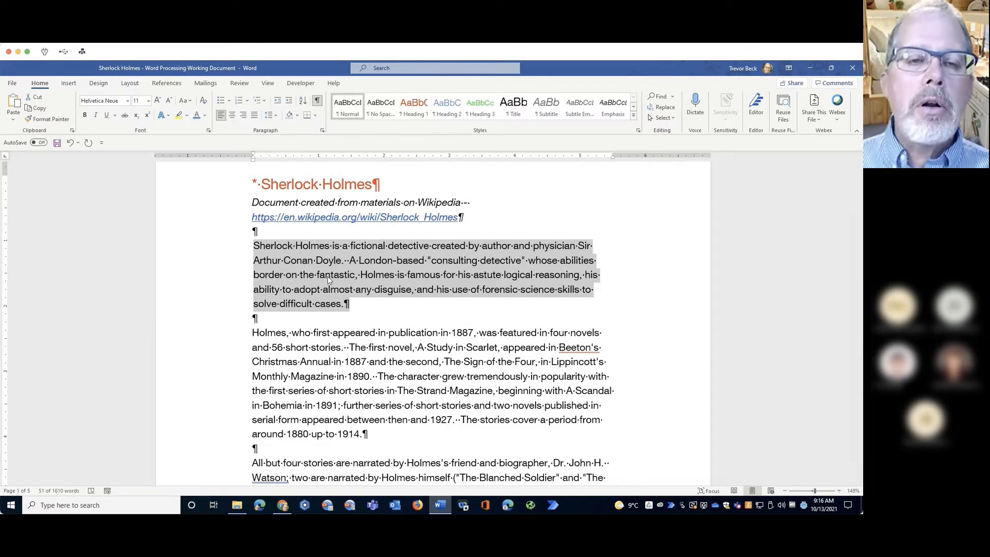
Try indenting the first lines of the first two body paragraphs individually with tabs, and undo those indents.
click(260, 246)
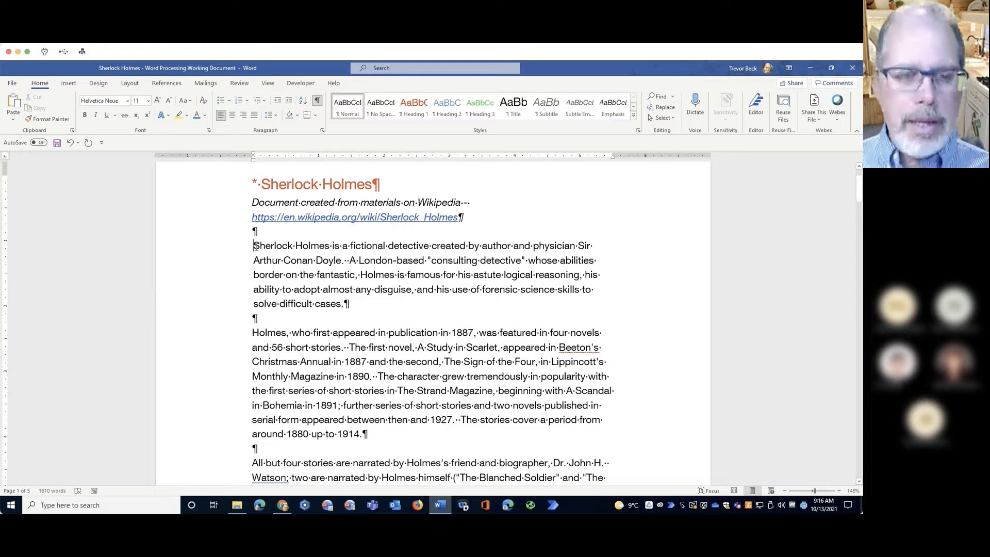
key(Tab)
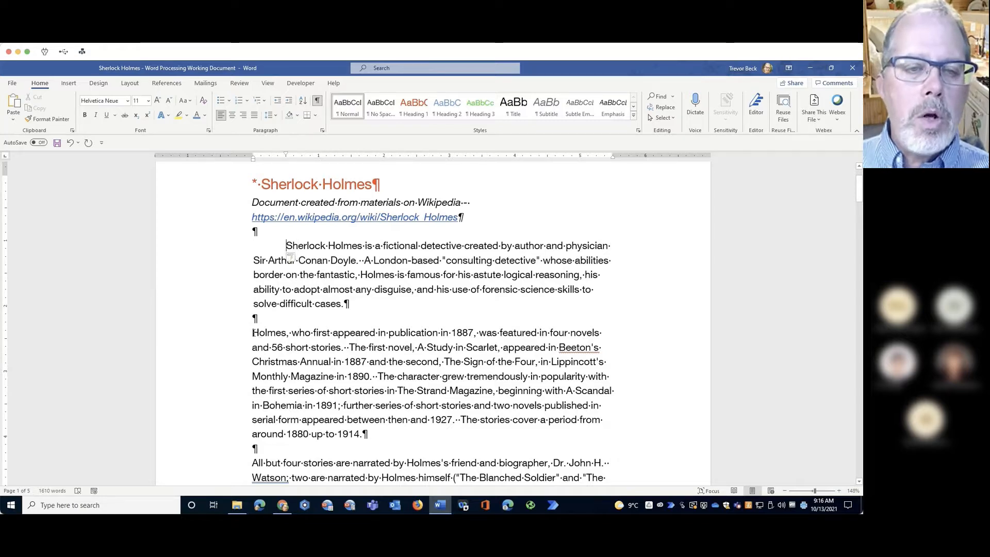
click(252, 332)
key(Tab)
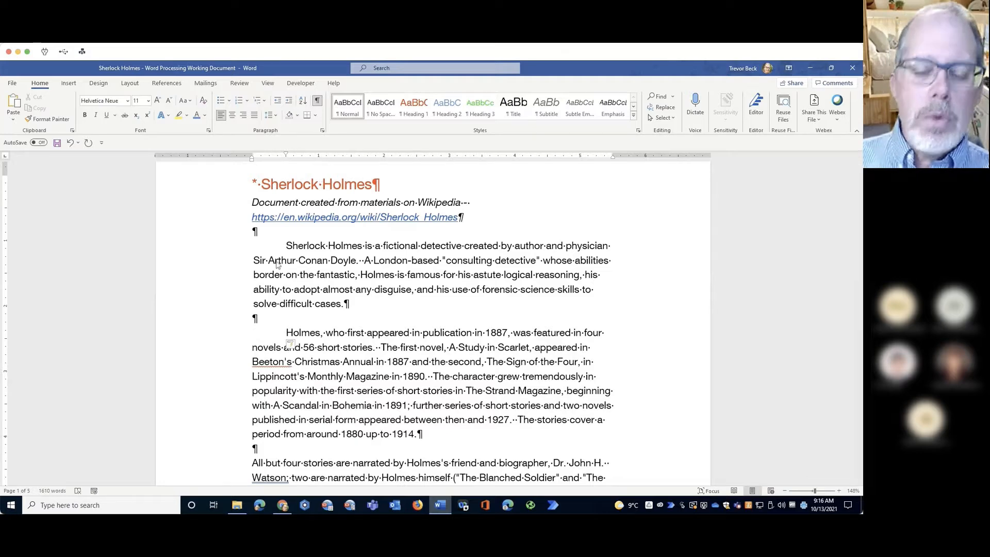
key(BackSpace)
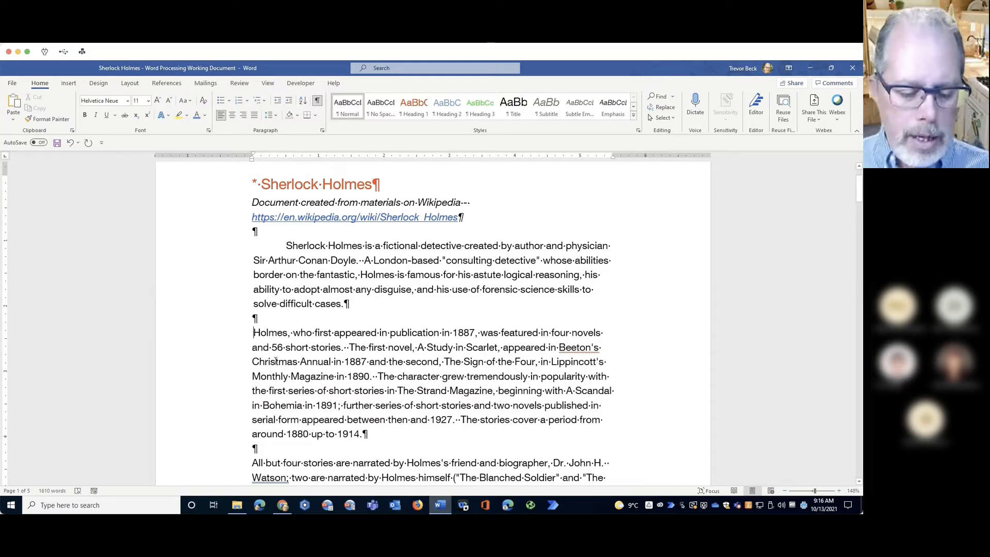
key(Tab)
key(ctrl+z)
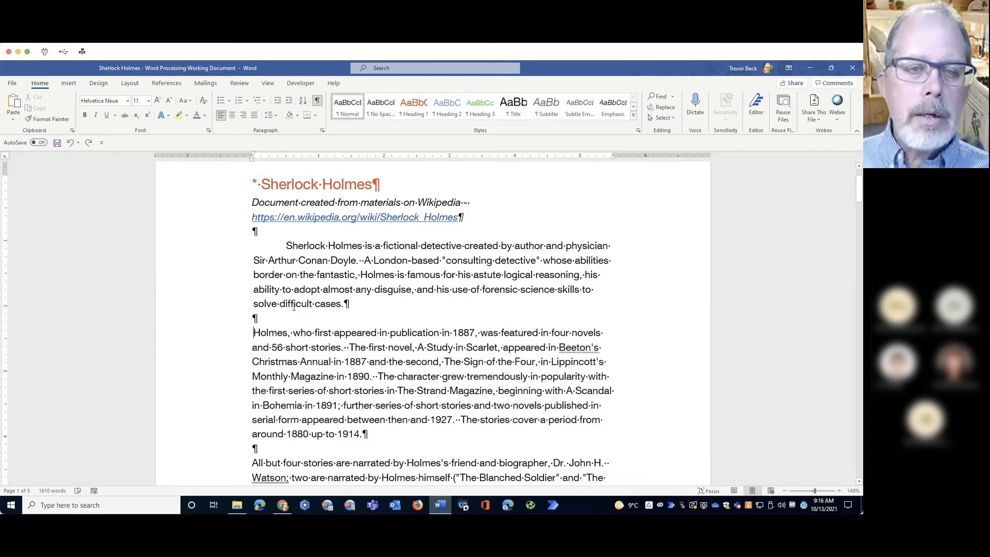
key(ctrl+z)
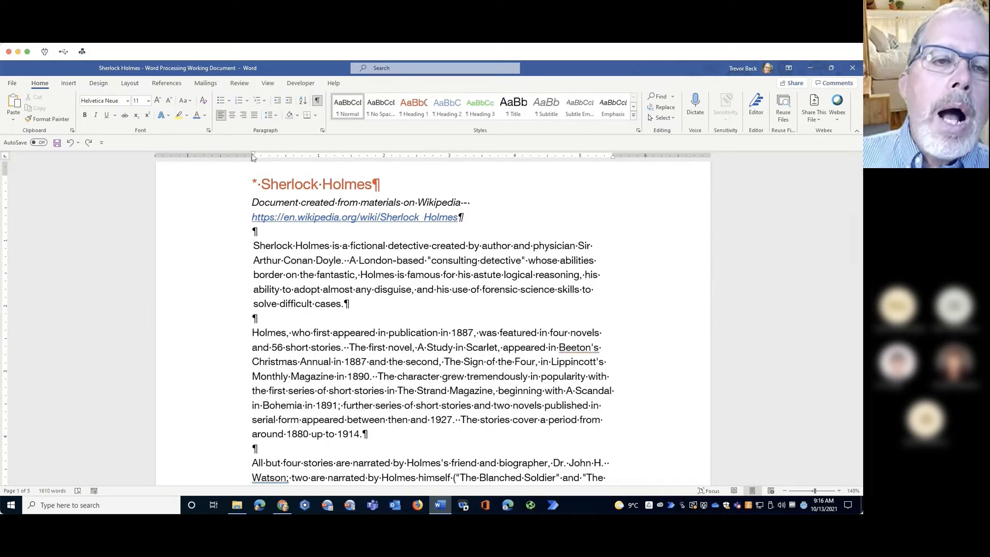
Give the opening body paragraph a first-line indent of about 0.25 inch and update the Normal style to match it.
drag(254, 156, 270, 164)
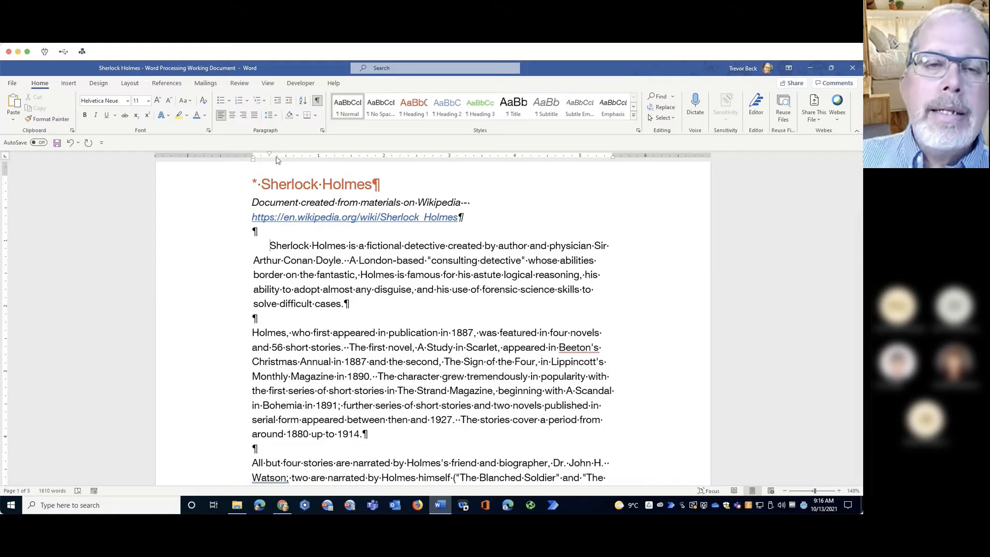
right_click(349, 106)
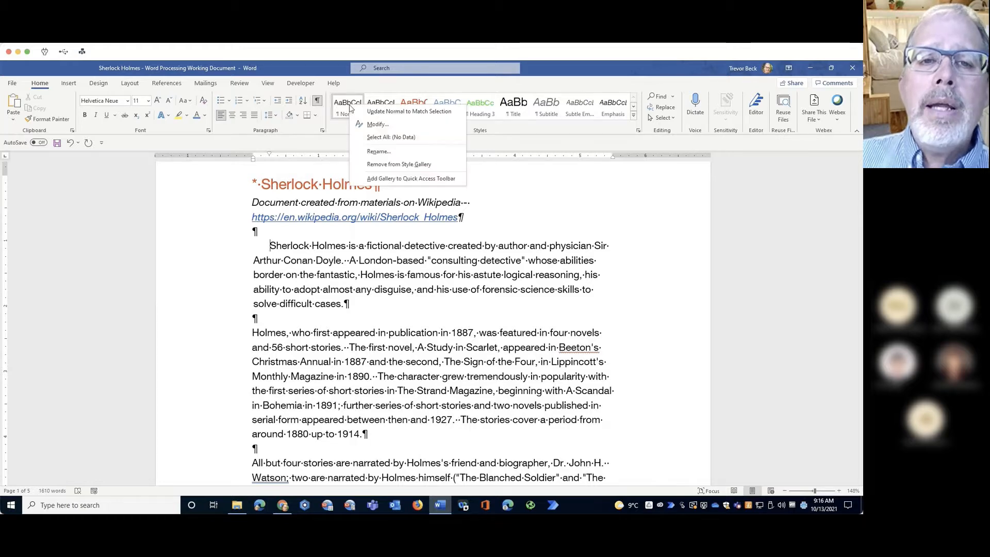
click(420, 111)
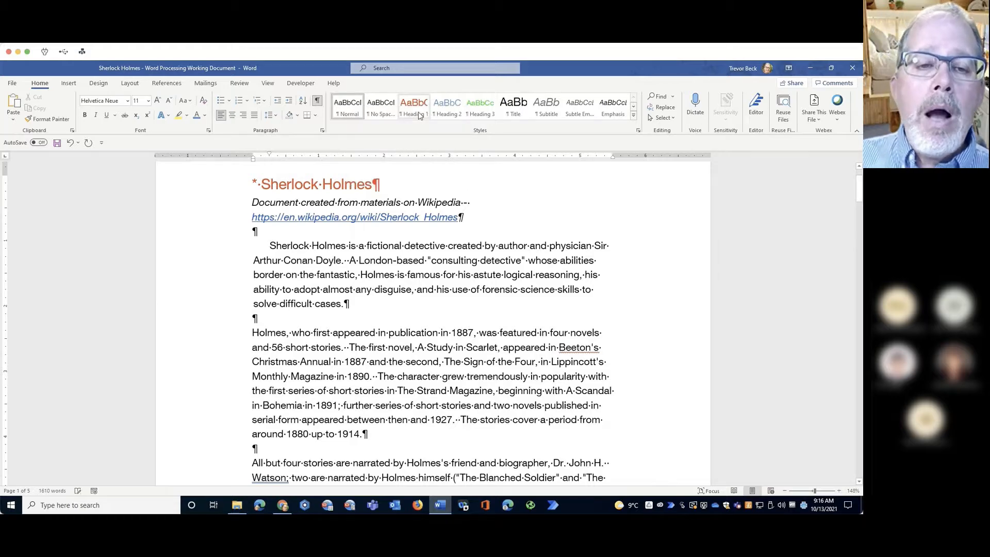
Check the first-line indents of the paragraphs and headings throughout the document and hide the formatting marks.
scroll(395, 319, down, 8)
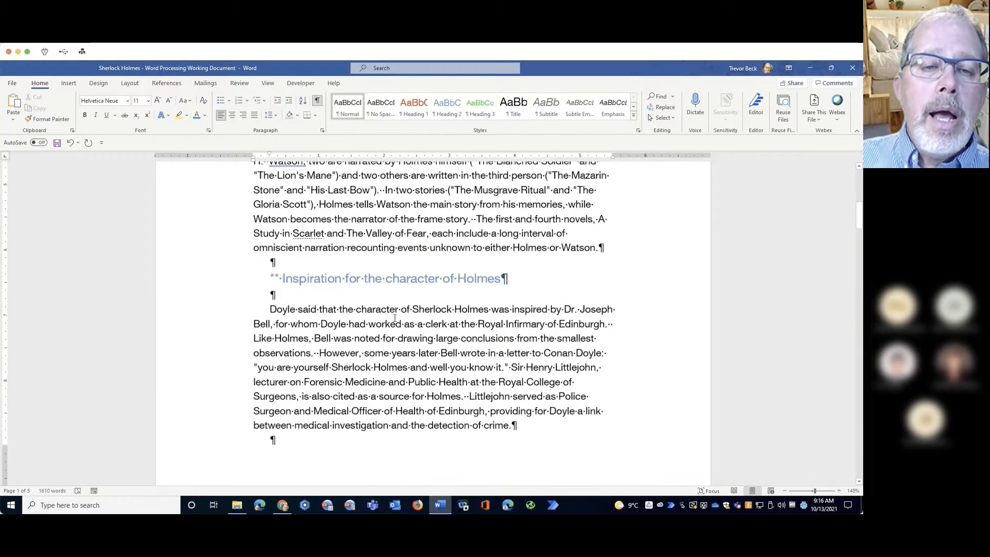
scroll(395, 319, down, 12)
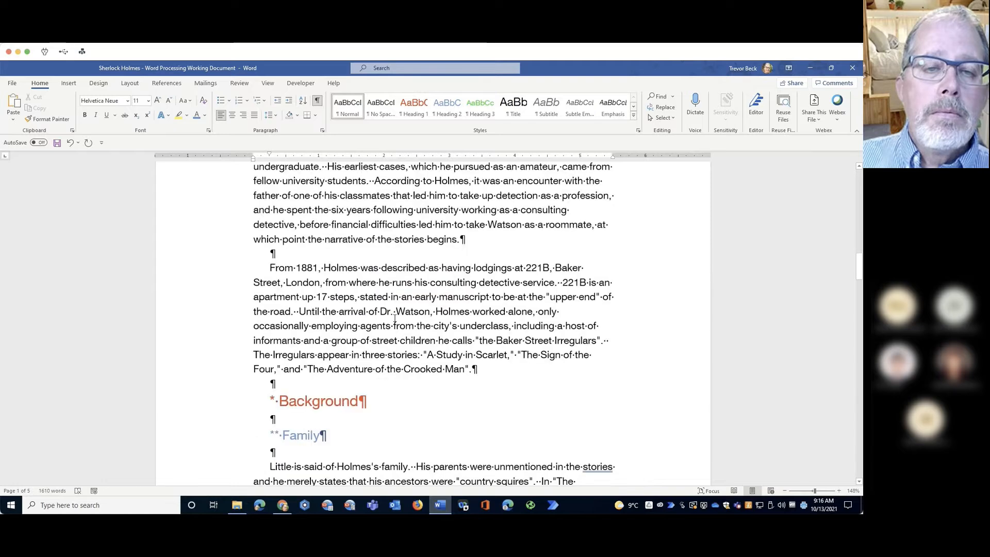
scroll(395, 319, down, 3)
scroll(395, 318, up, 10)
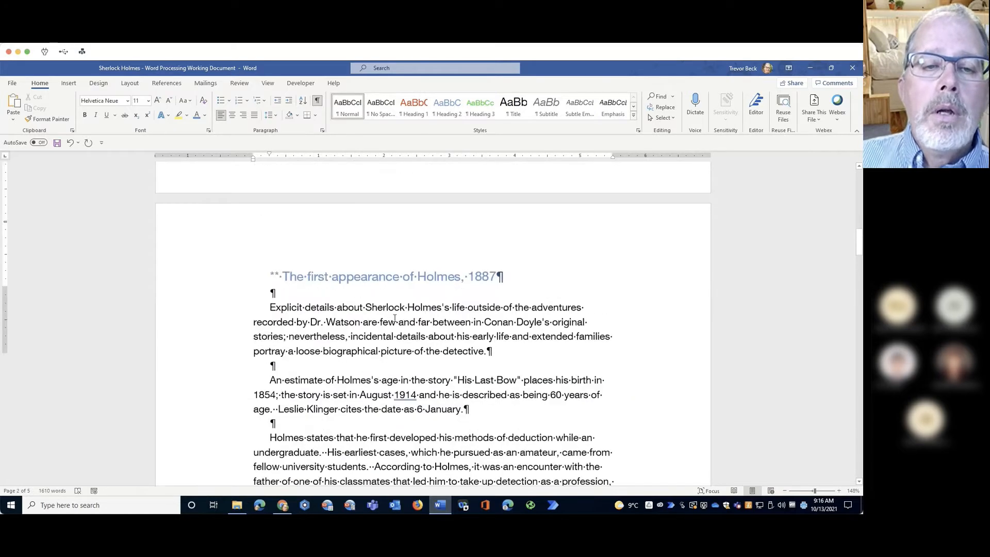
scroll(395, 318, up, 15)
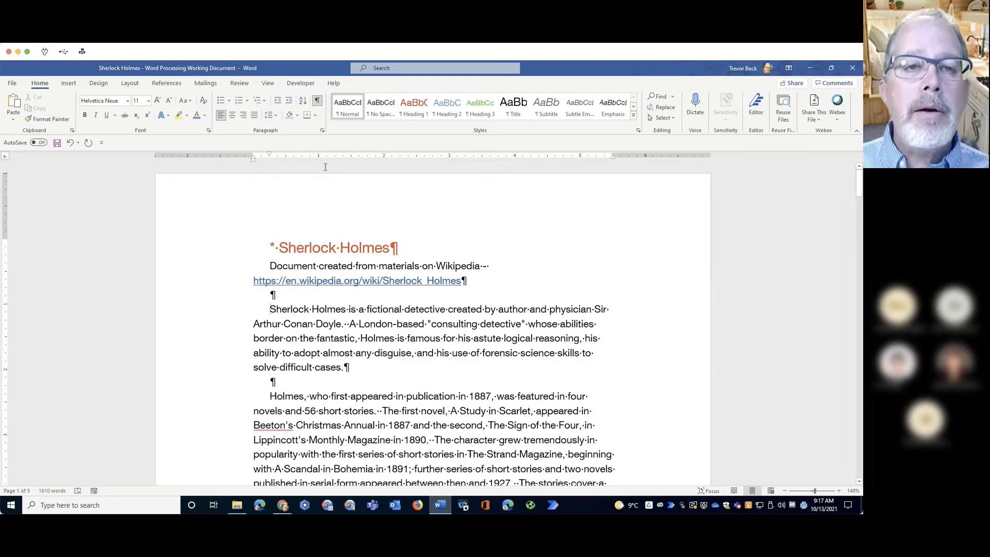
click(317, 100)
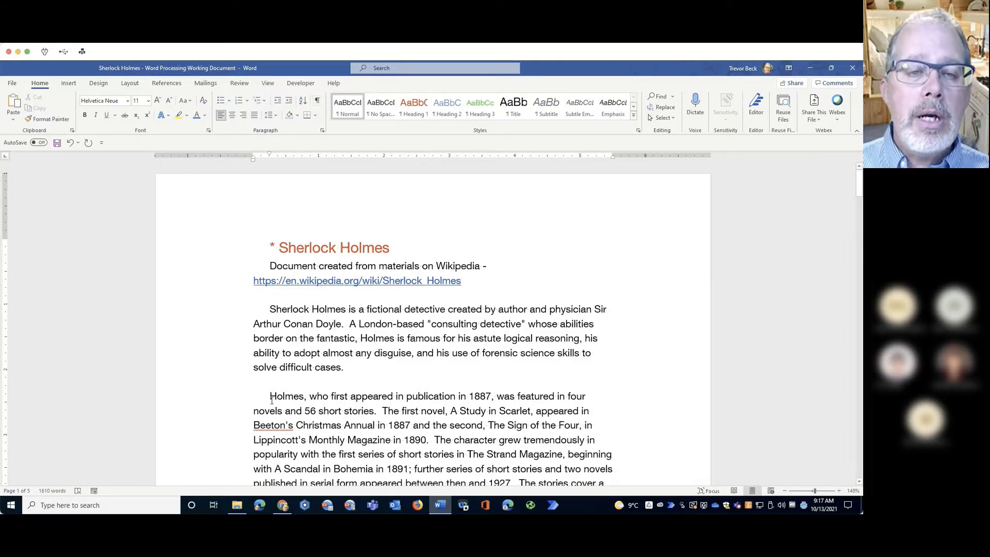
Show the formatting marks and set up a find-and-replace that looks for two consecutive paragraph marks (^p^p).
click(317, 100)
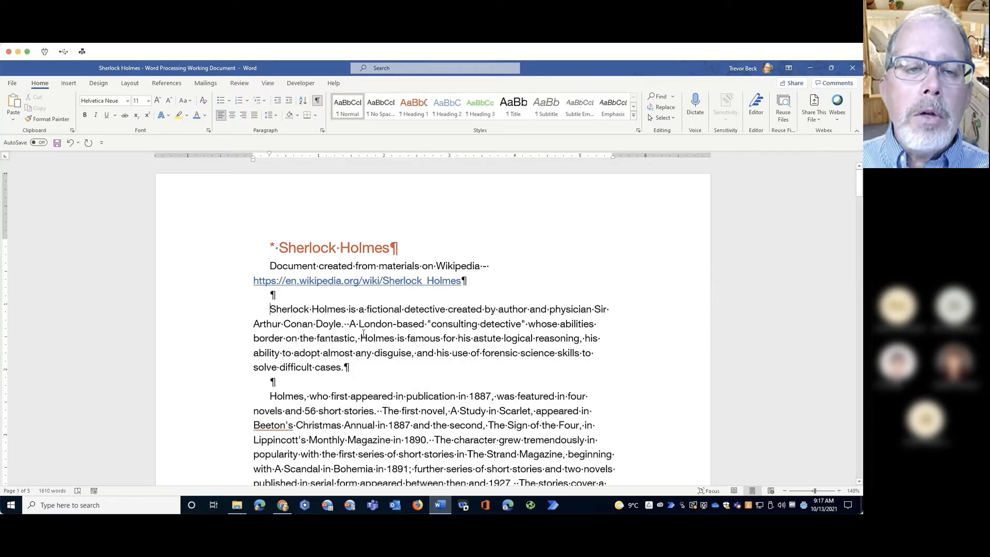
scroll(363, 334, down, 3)
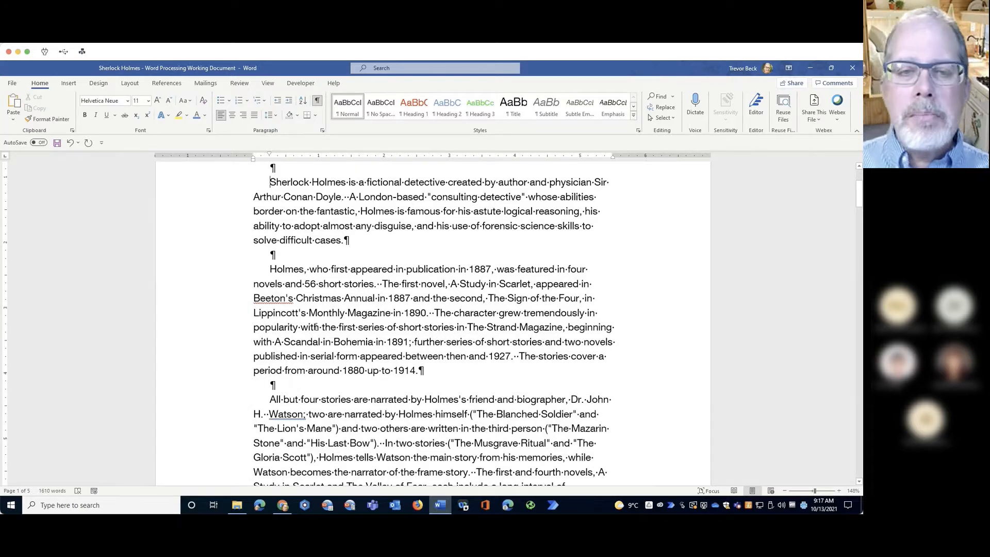
click(667, 107)
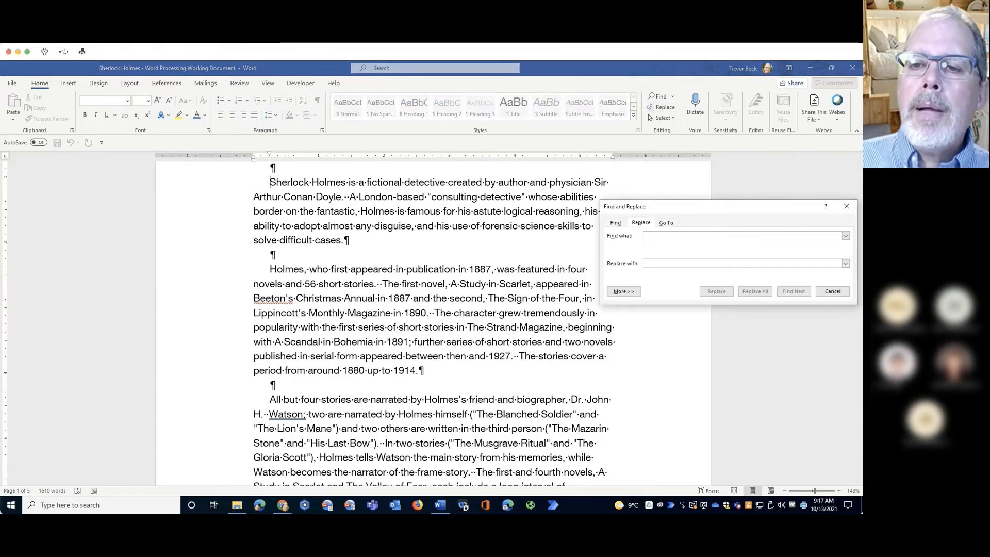
drag(704, 206, 663, 185)
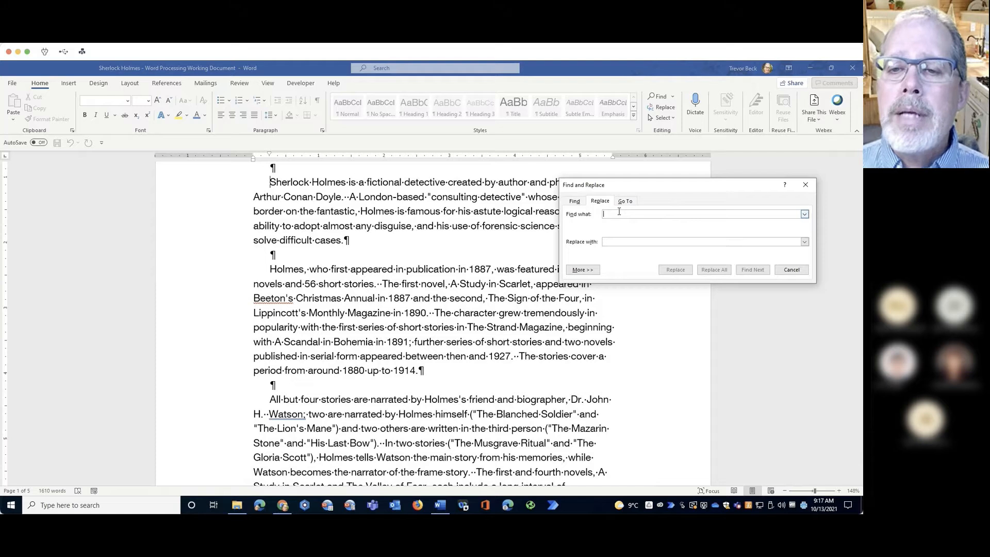
click(584, 270)
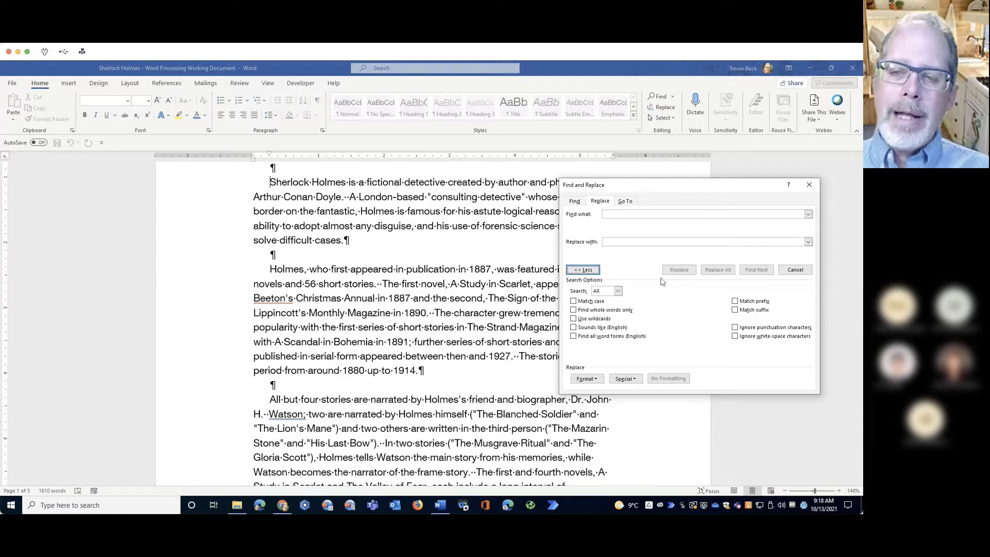
click(626, 379)
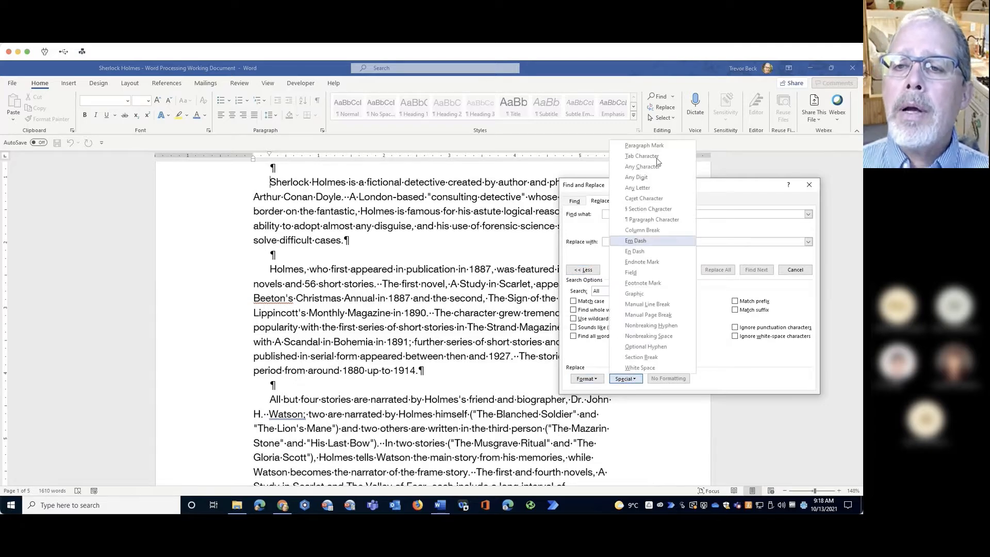
click(656, 146)
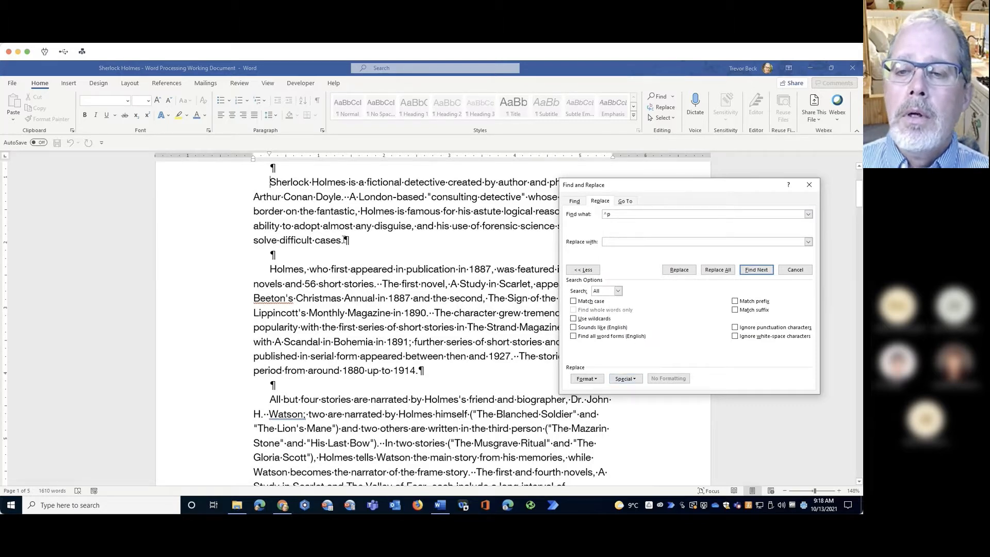
click(625, 378)
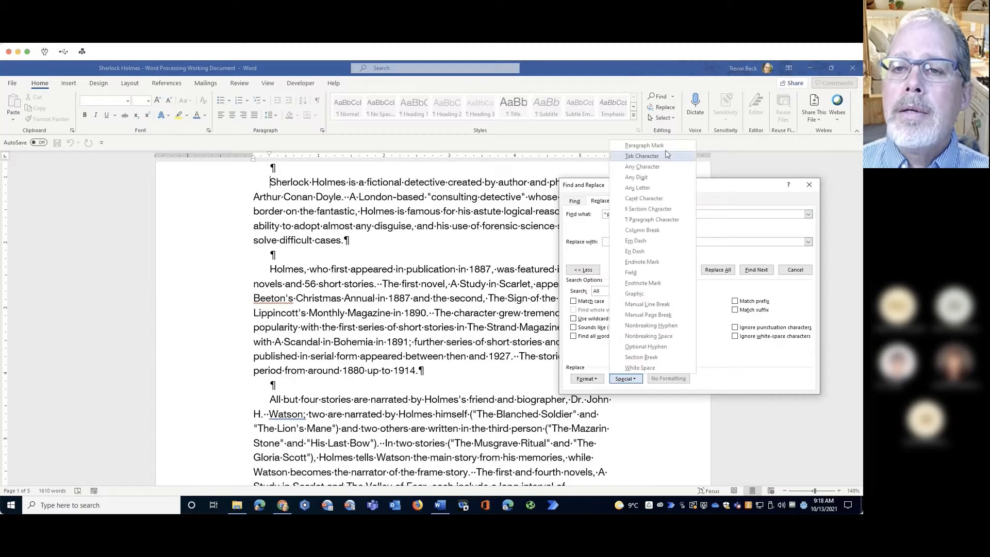
click(663, 146)
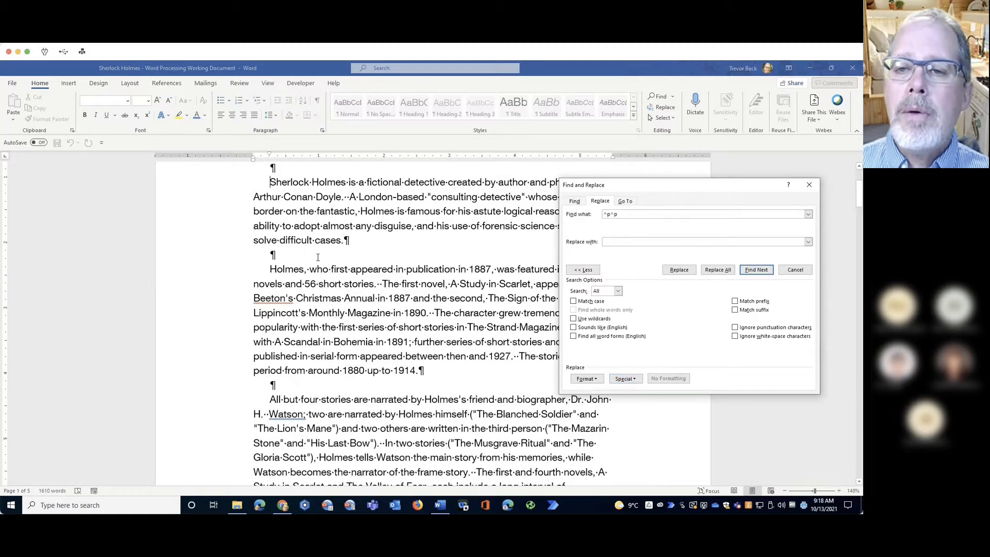
Replace all double paragraph marks in the document with a single paragraph mark (^p) and close the replace dialog.
click(614, 242)
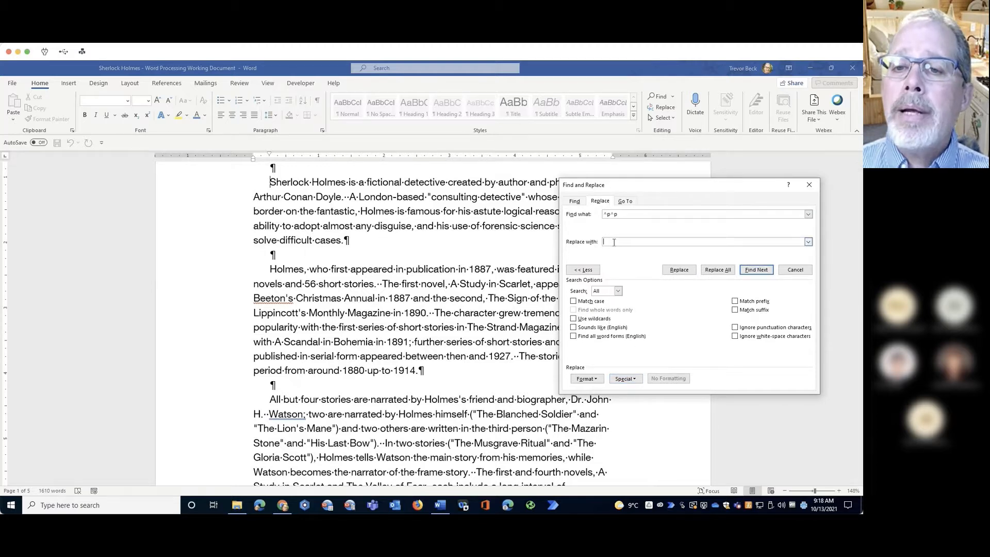
click(628, 378)
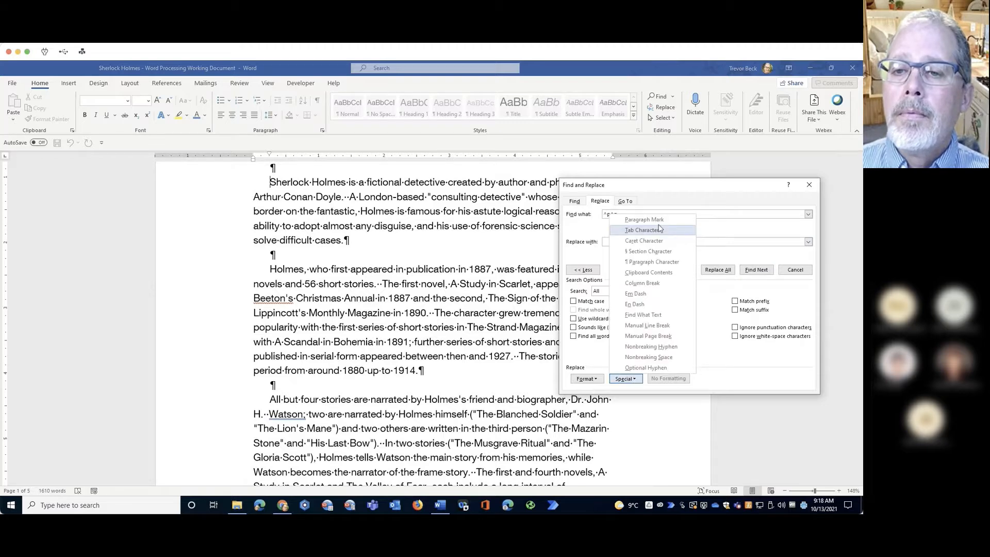
click(656, 221)
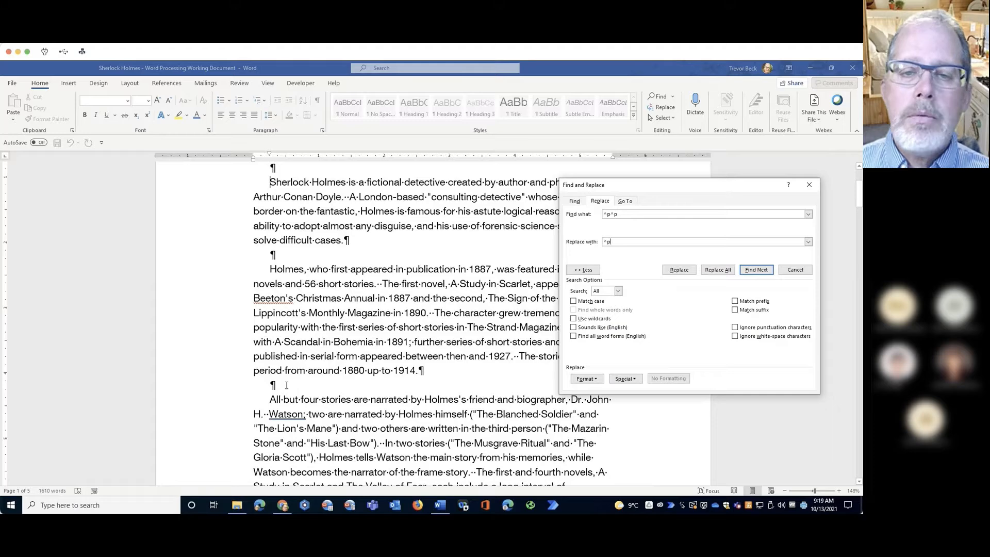
click(718, 270)
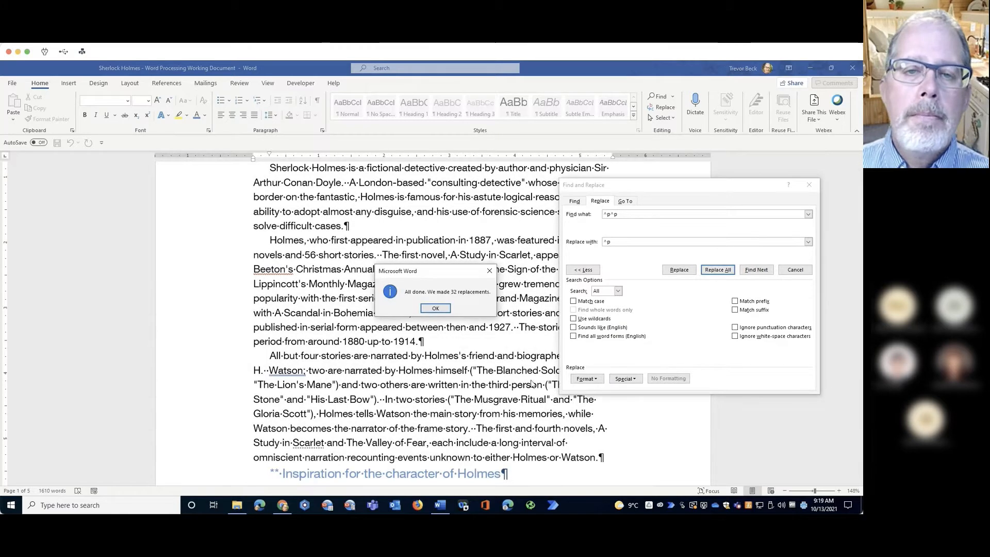
click(427, 308)
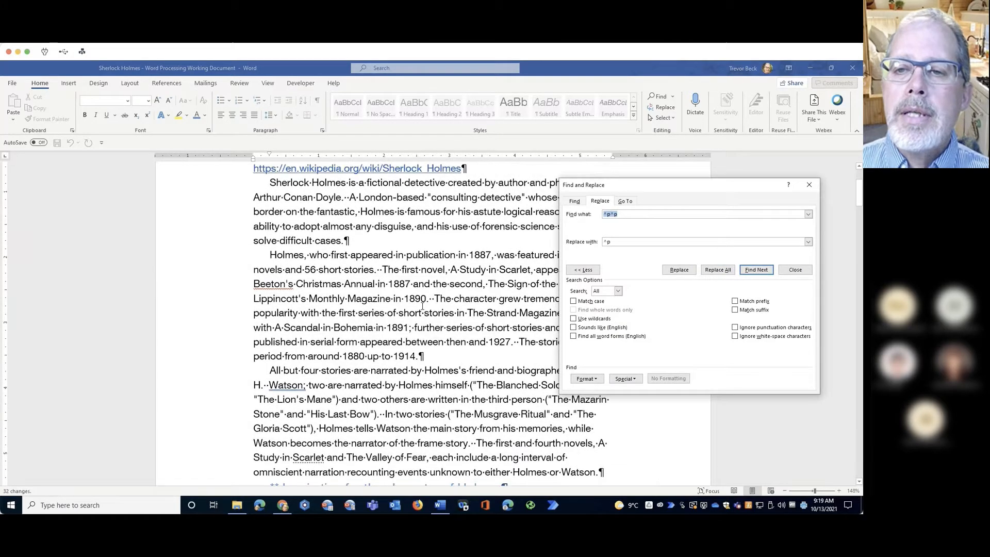
drag(668, 191, 727, 196)
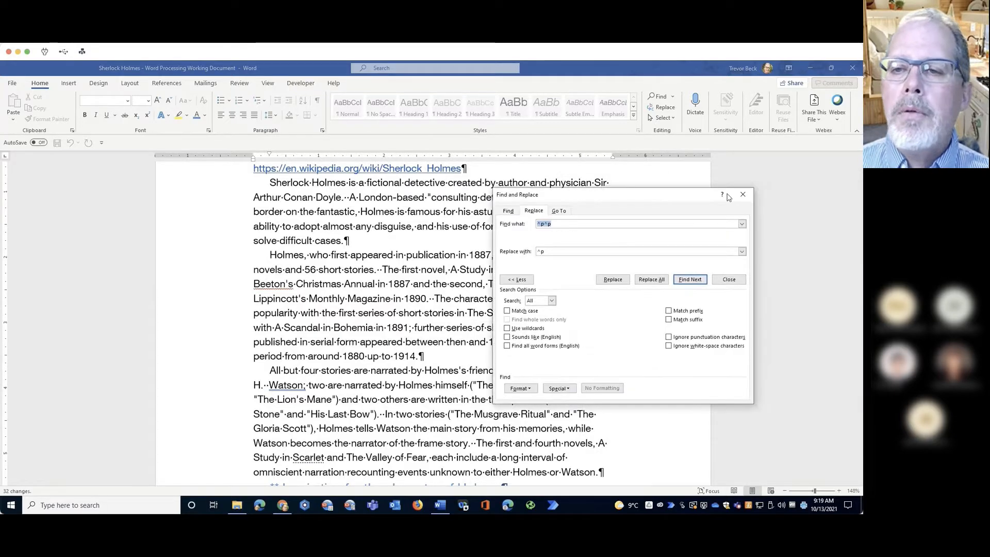
click(743, 194)
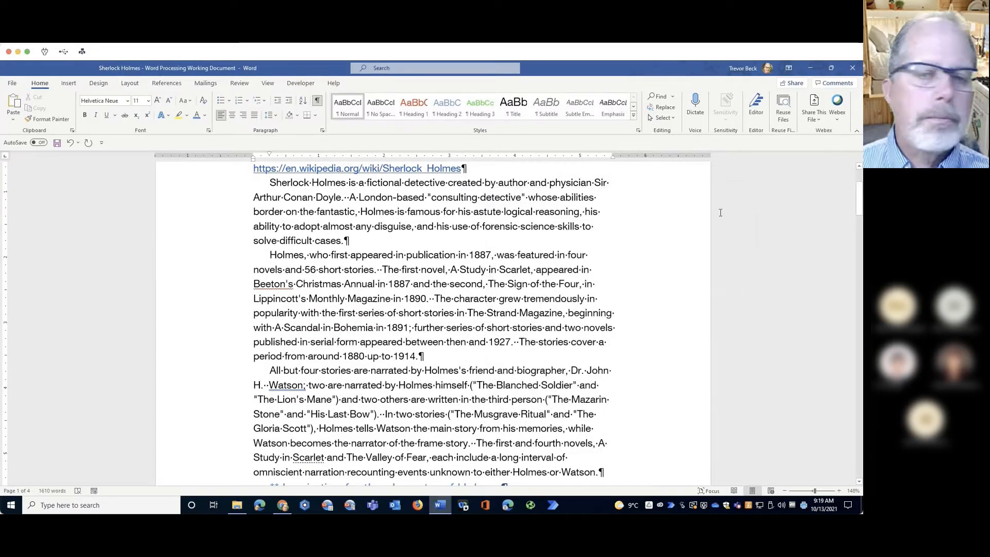
scroll(570, 342, up, 2)
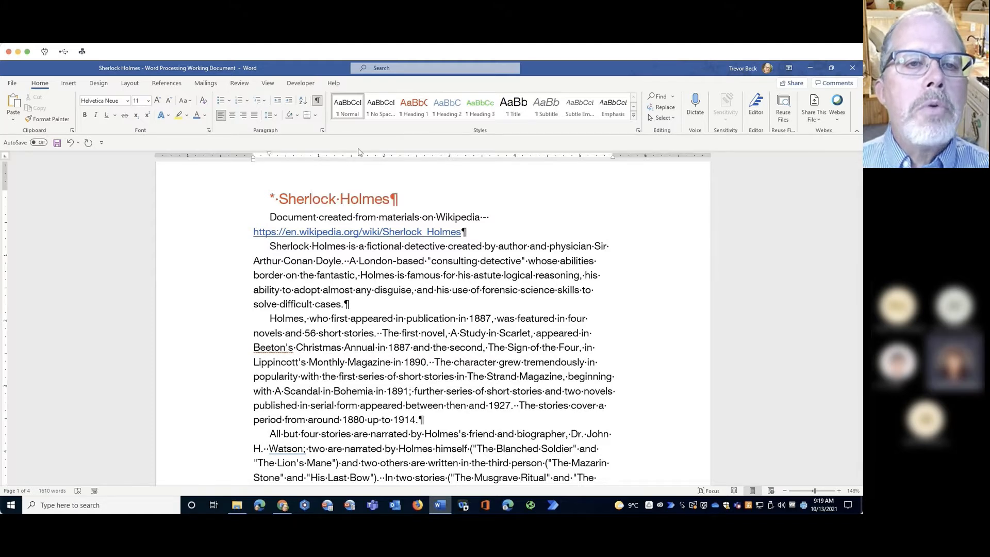
click(269, 88)
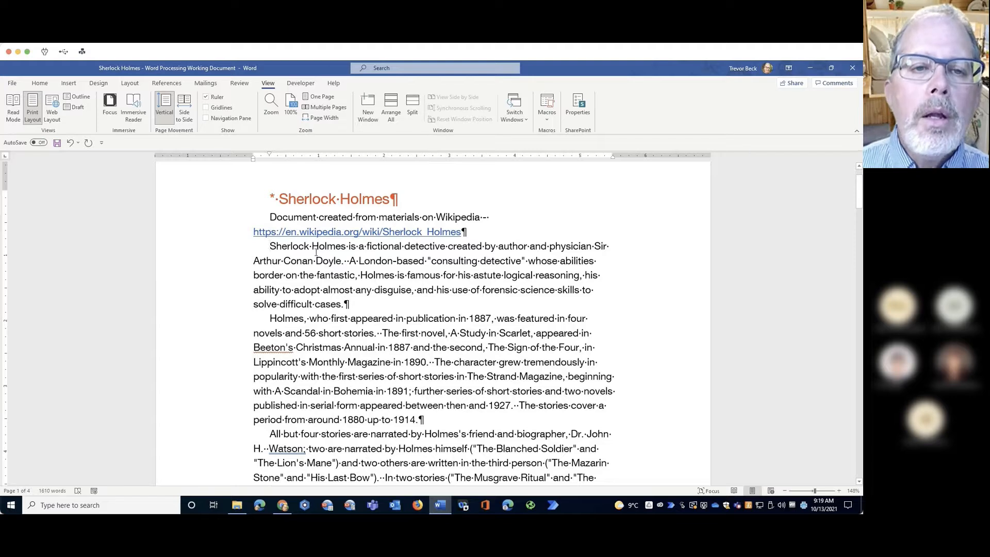
click(39, 83)
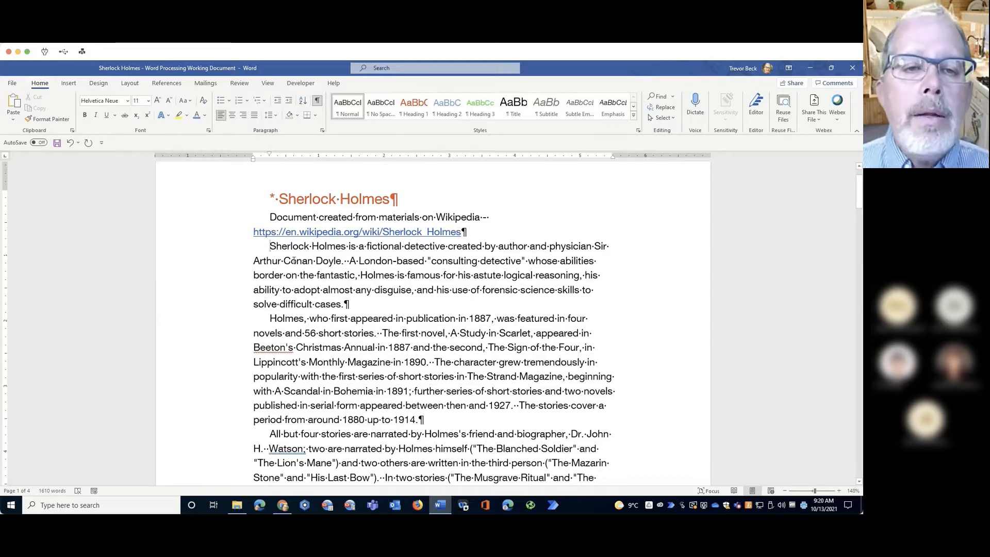
Set the opening body paragraph's first-line indent to 0.0" and its spacing after to 12 pt, and update the Normal style to match it.
drag(268, 246, 367, 301)
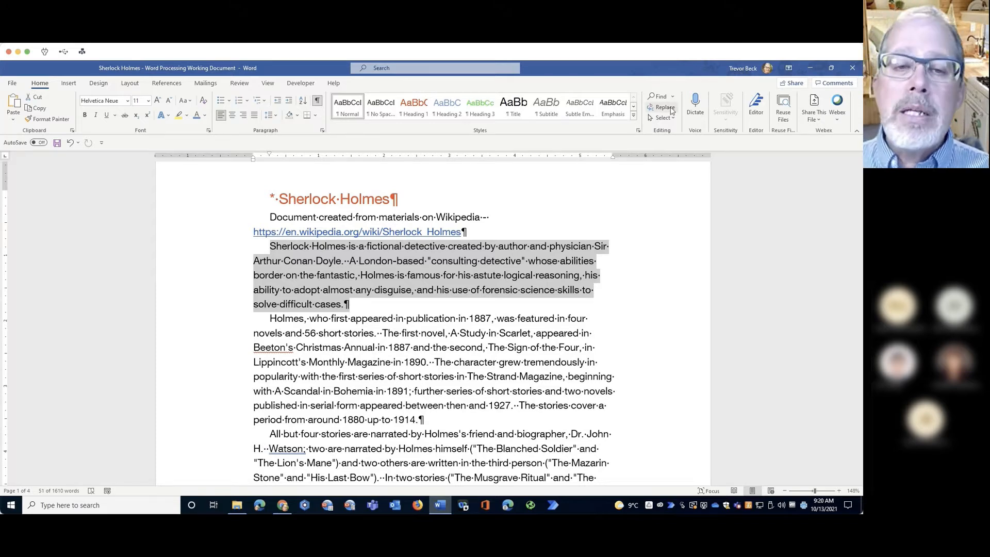
right_click(428, 265)
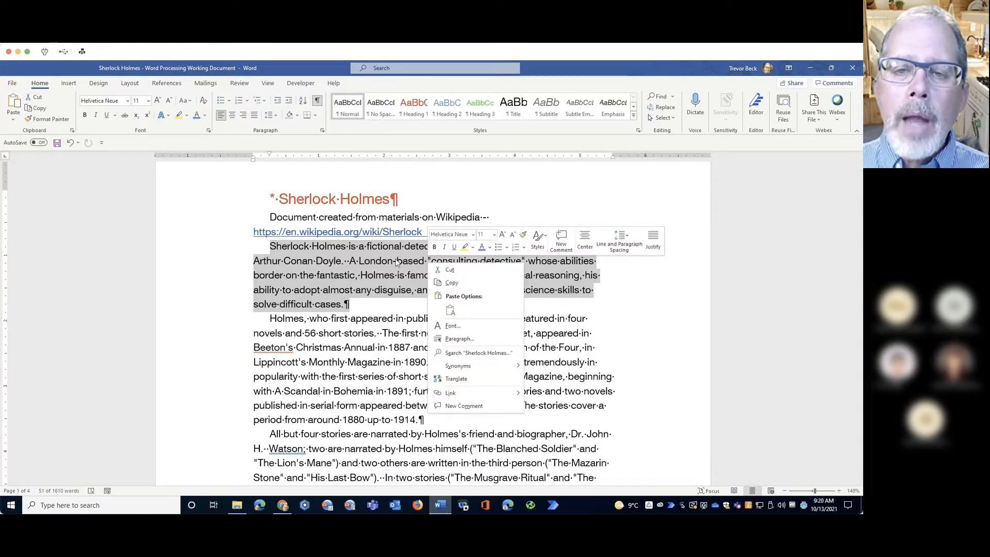
click(461, 341)
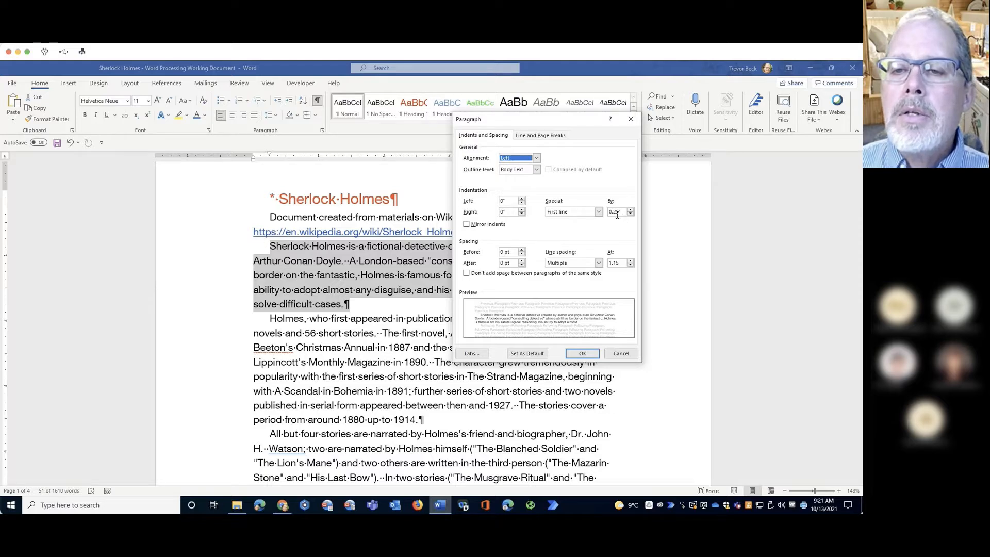
drag(619, 213, 613, 212)
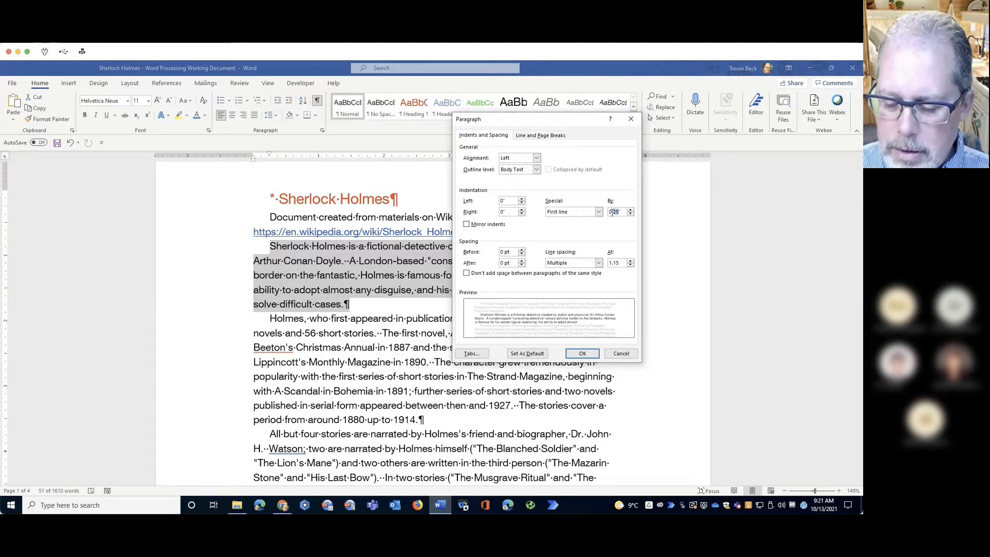
text(0)
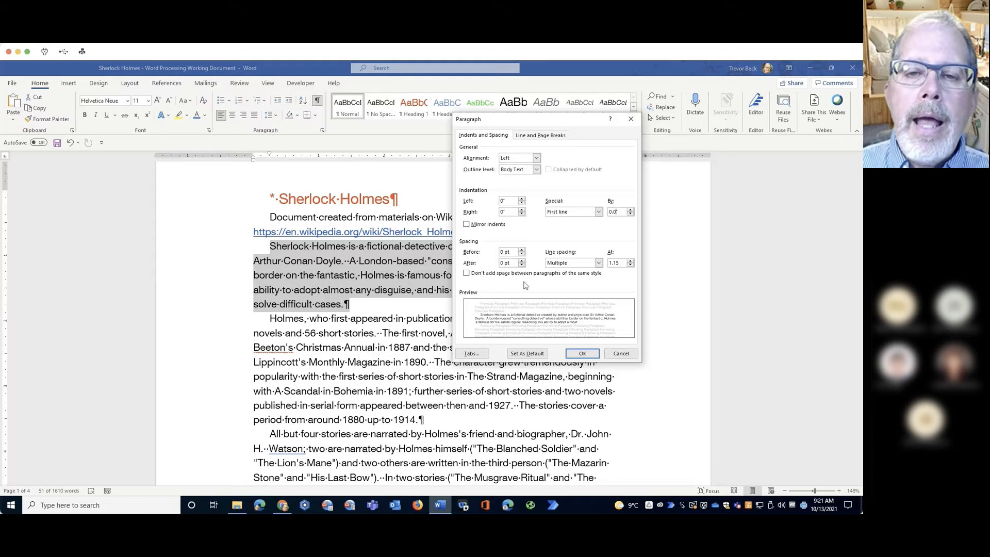
click(502, 263)
text(12)
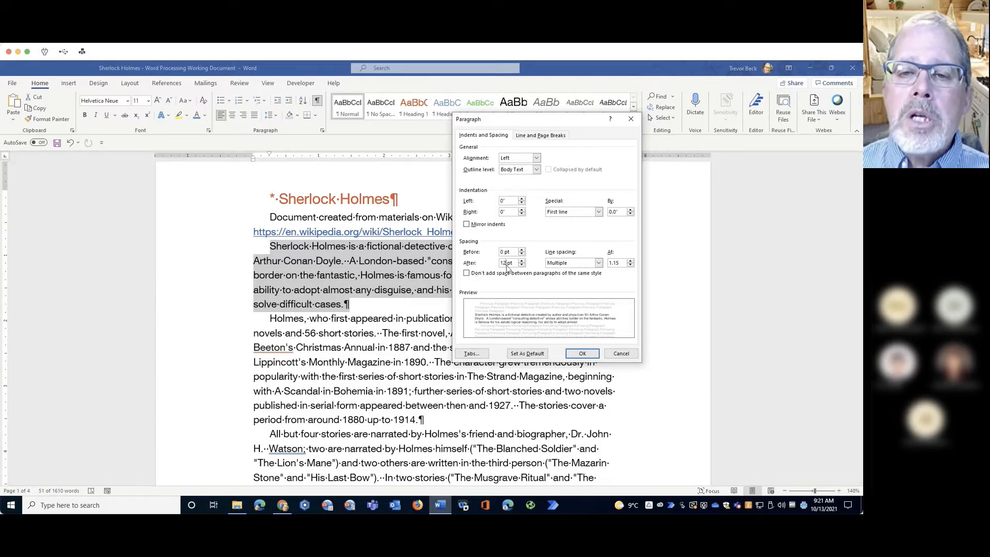
click(583, 354)
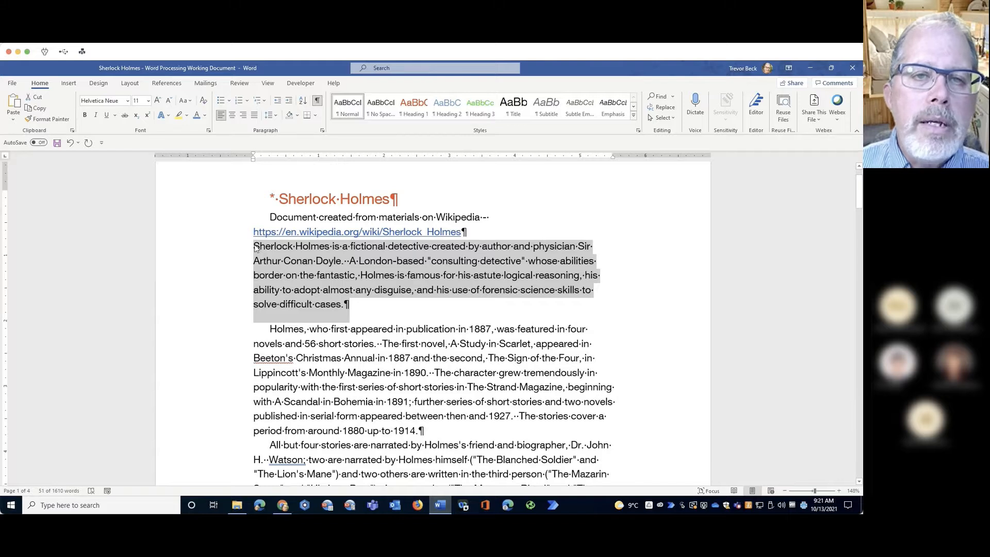
right_click(353, 113)
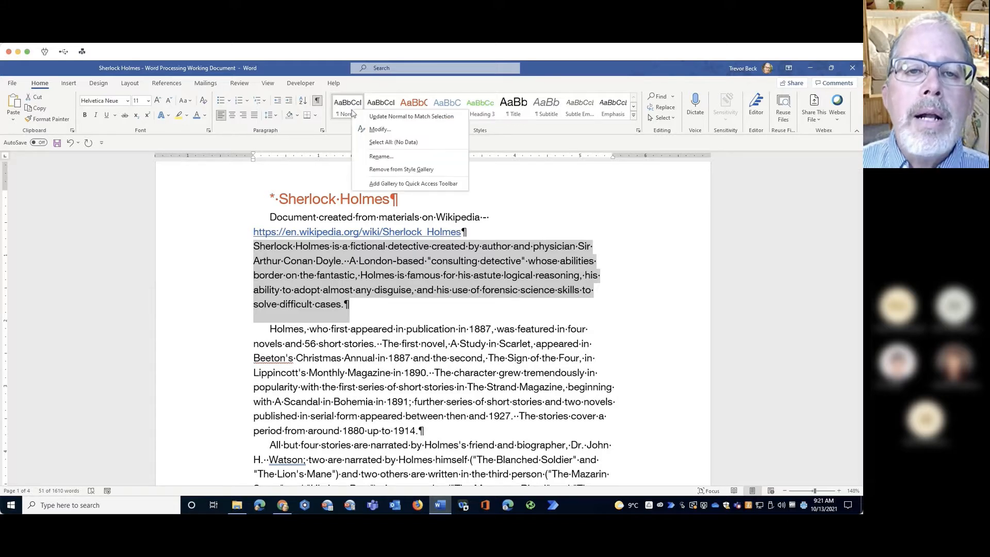
click(422, 116)
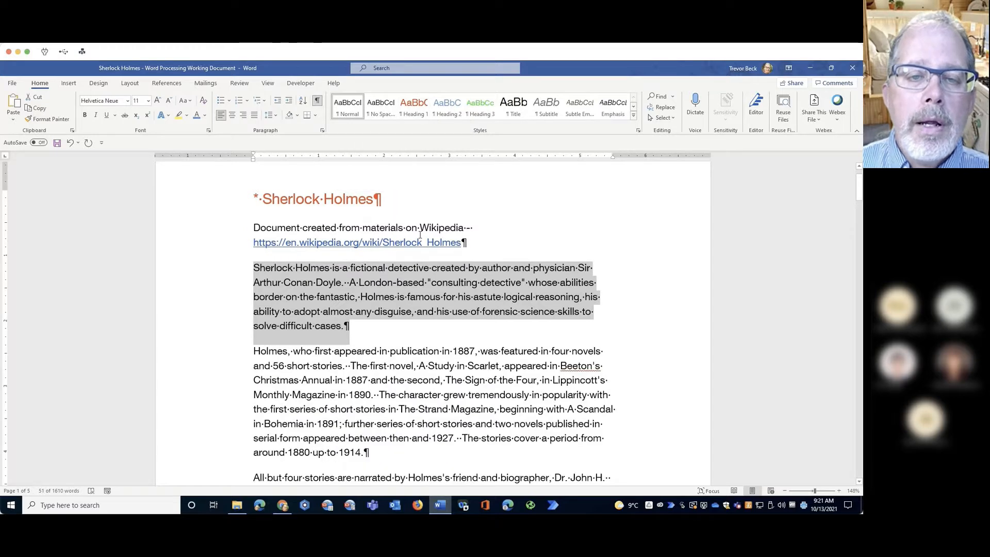
Check the indents and paragraph spacing of the body text and headings throughout the document, including the style of the first heading.
click(420, 235)
scroll(479, 309, down, 15)
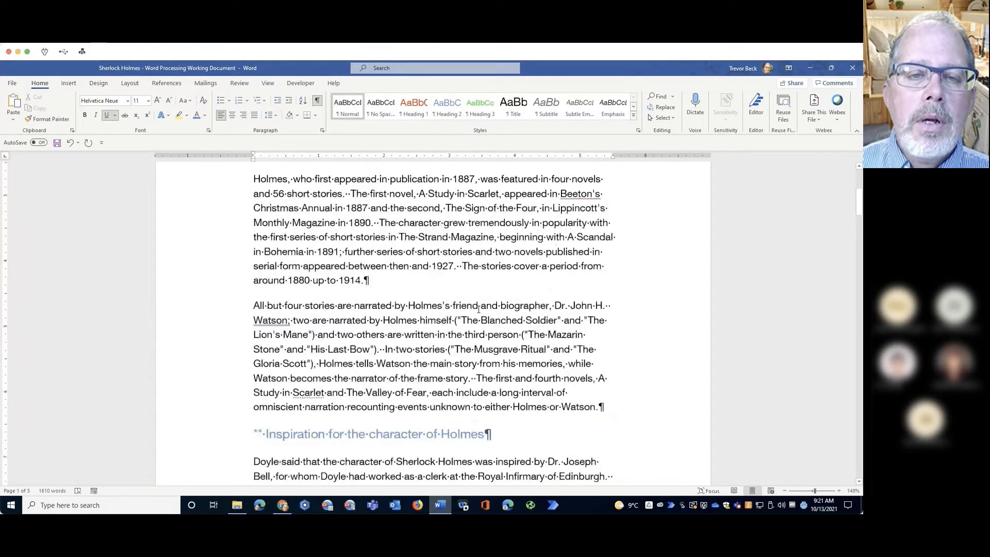
scroll(478, 309, down, 10)
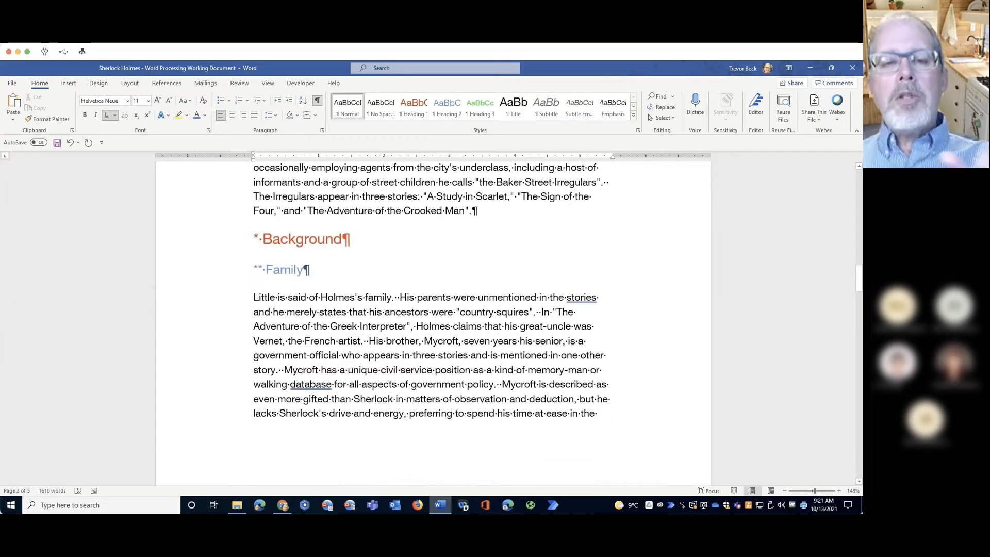
scroll(475, 326, up, 10)
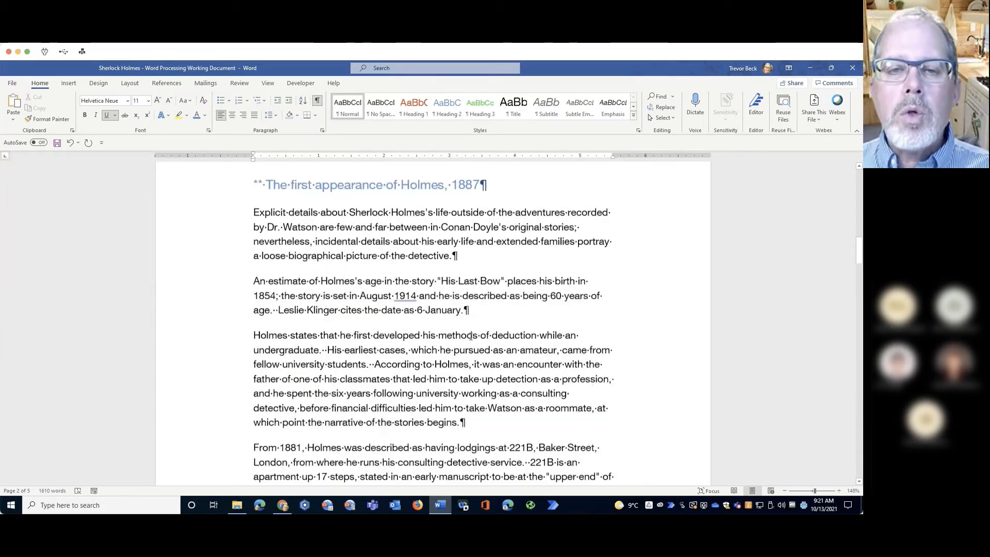
scroll(471, 336, up, 3)
scroll(470, 336, up, 6)
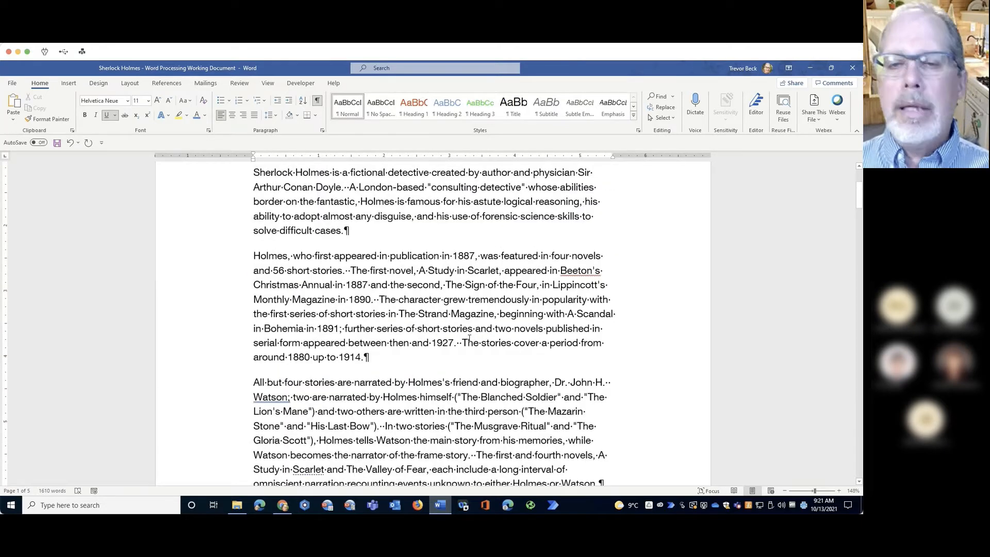
scroll(471, 336, up, 3)
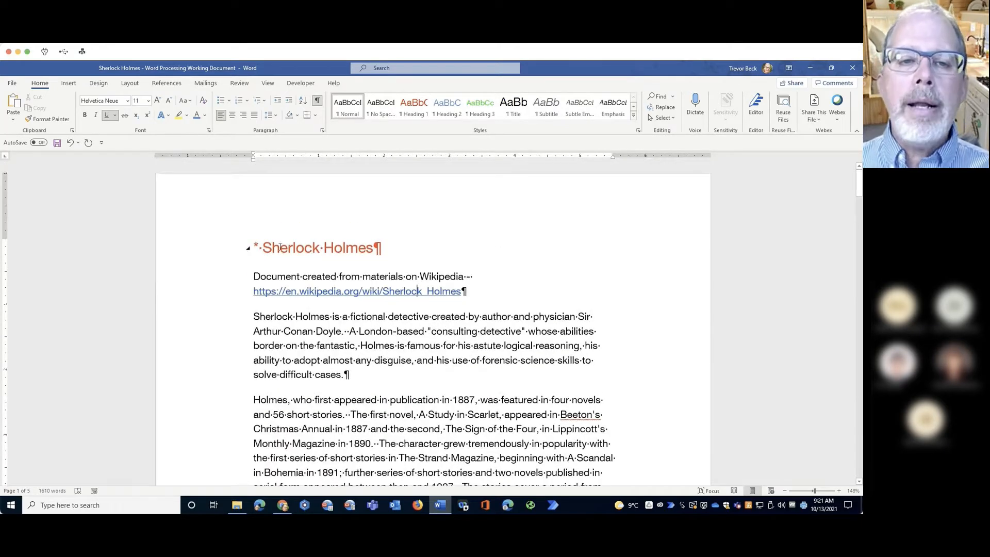
click(280, 248)
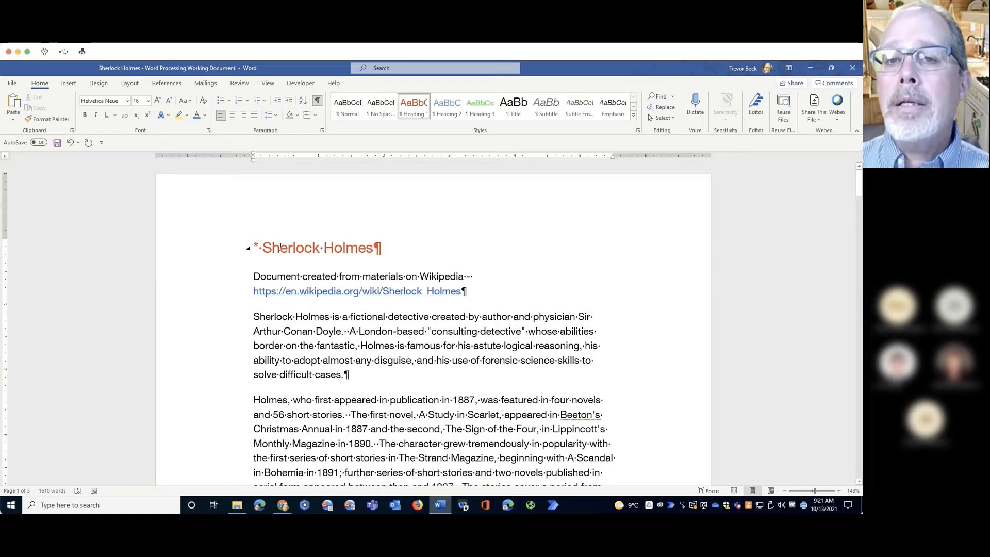
scroll(280, 246, down, 1)
scroll(280, 246, down, 6)
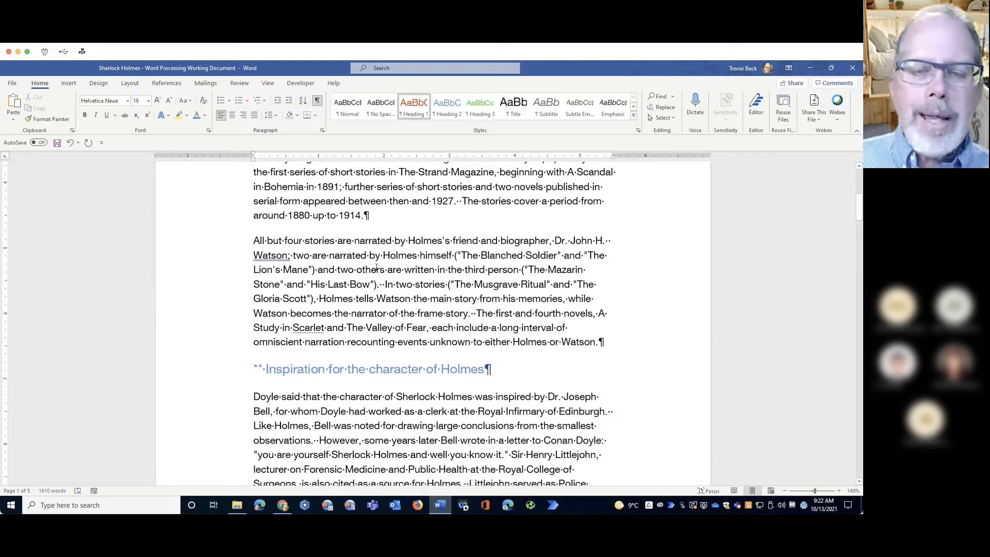
Set the paragraph spacing of the "Inspiration for the character of Holmes" heading to 18 pt before and 3 pt after.
scroll(354, 370, down, 1)
triple_click(320, 342)
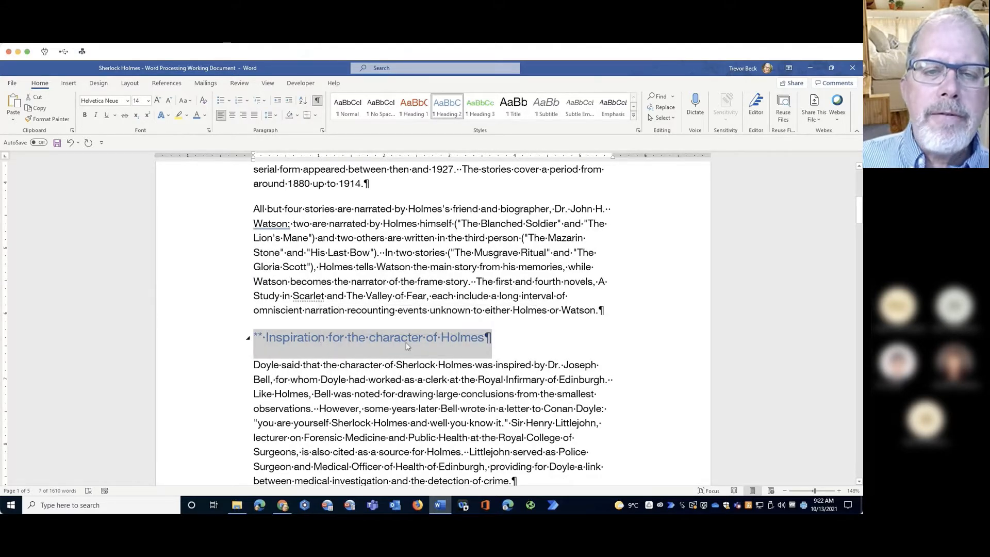
click(356, 365)
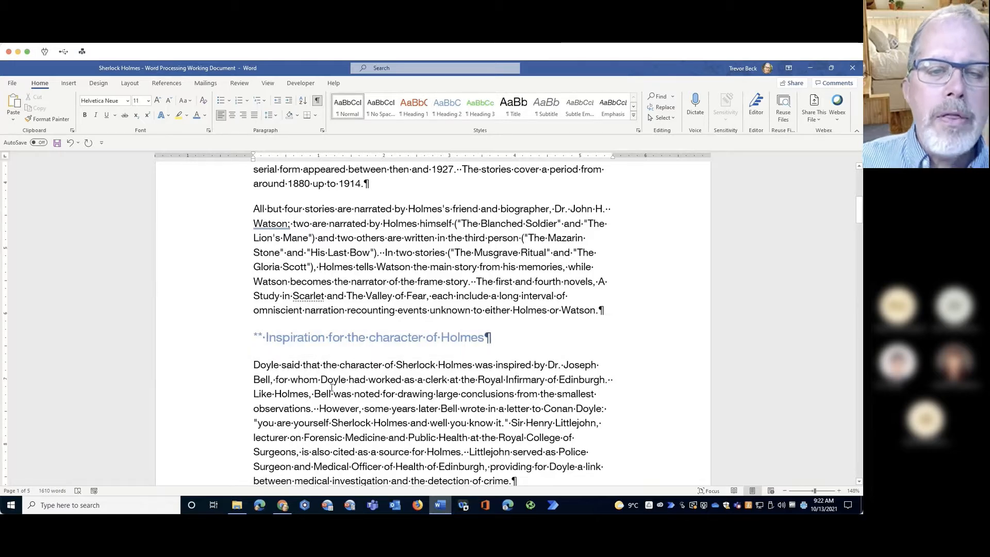
scroll(331, 388, down, 5)
scroll(339, 376, up, 3)
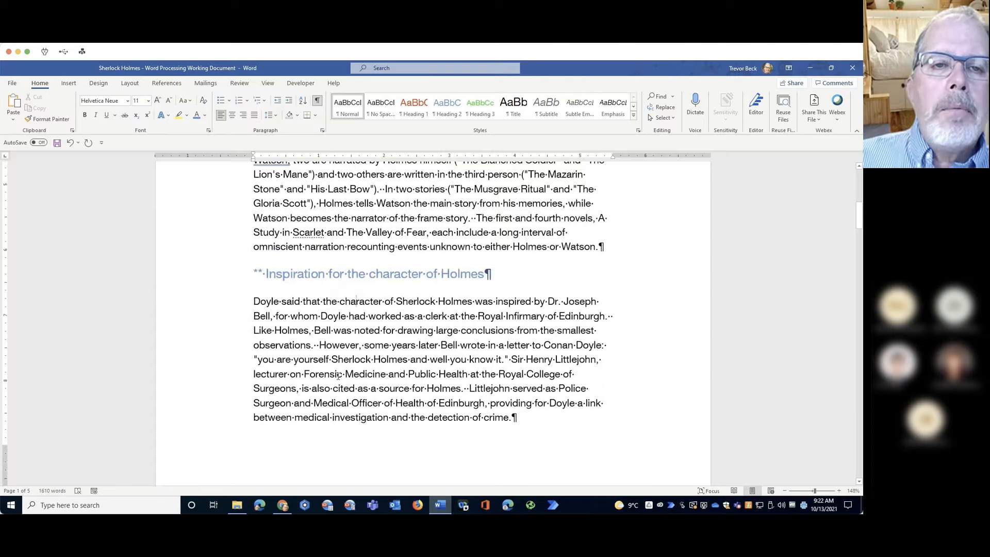
triple_click(318, 275)
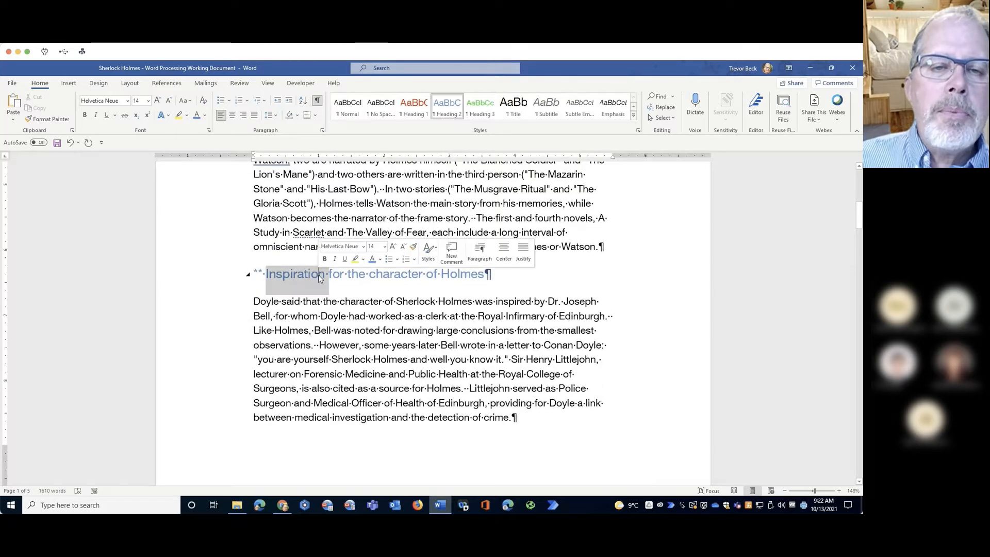
right_click(318, 274)
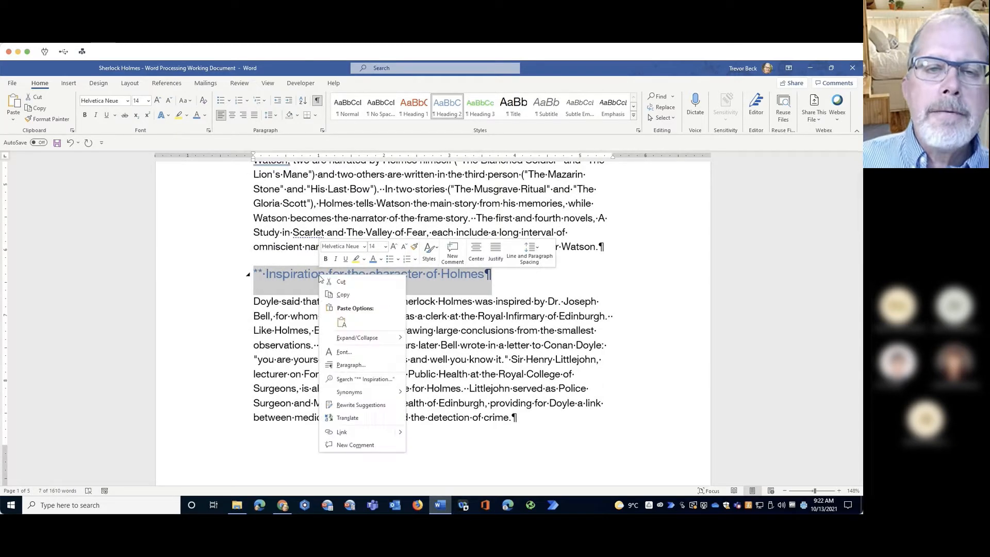
click(349, 366)
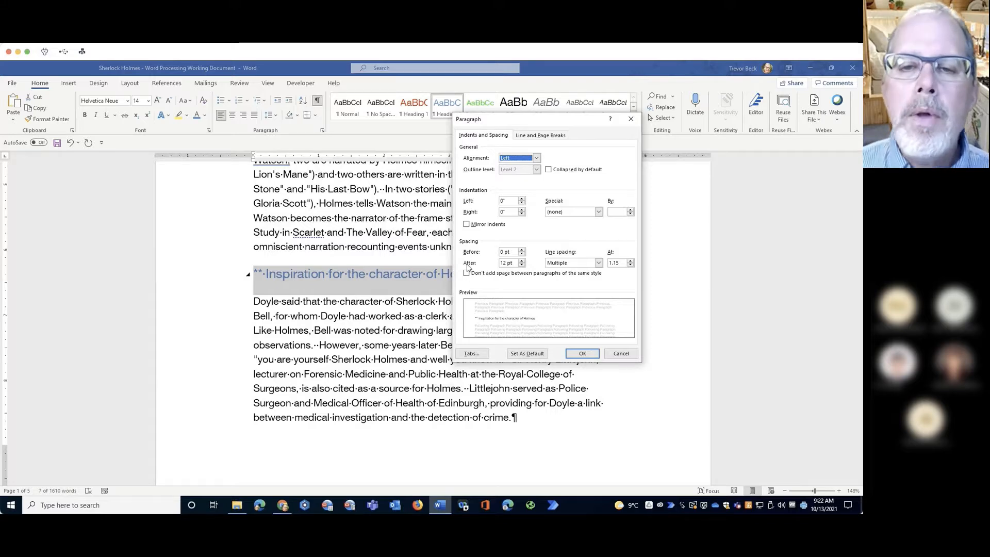
click(501, 251)
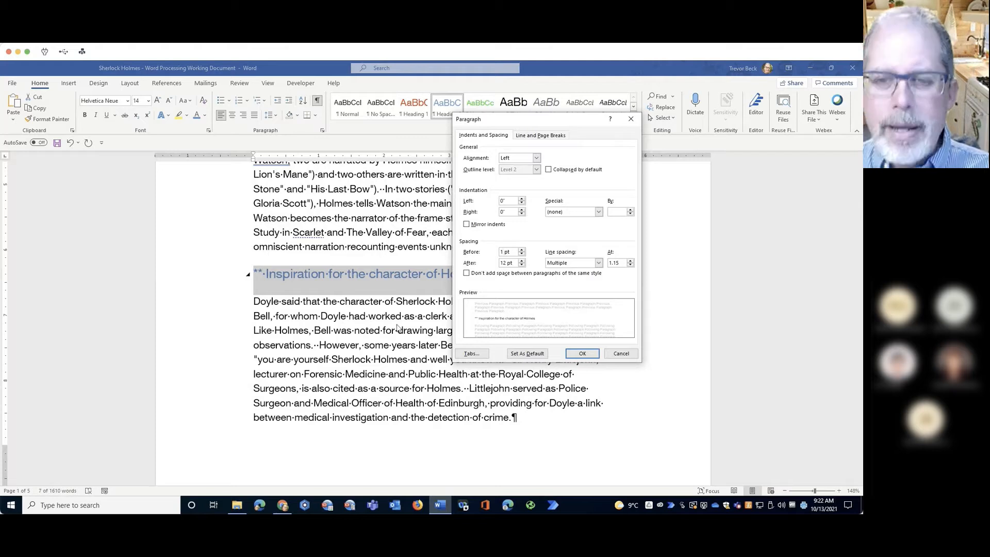
key(Delete)
text(18)
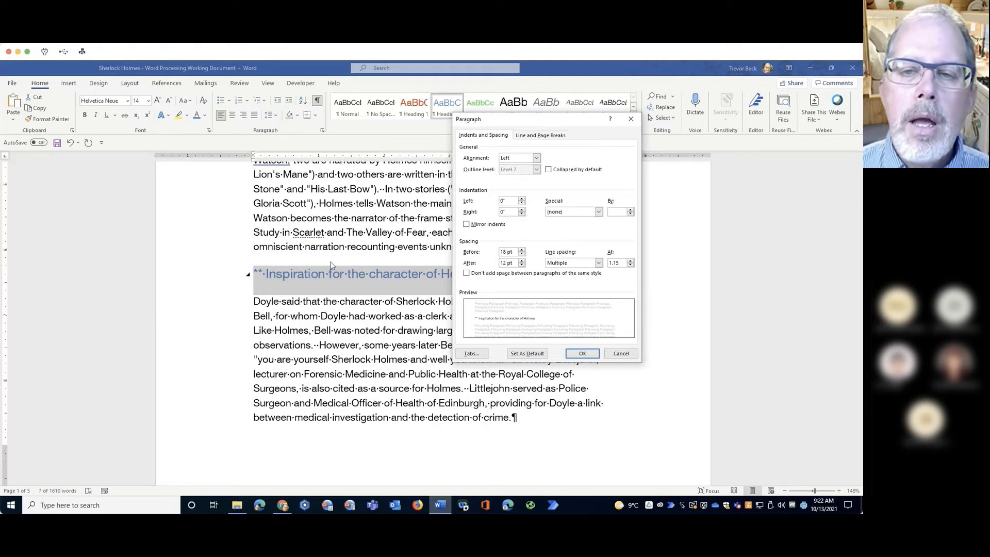
key(Tab)
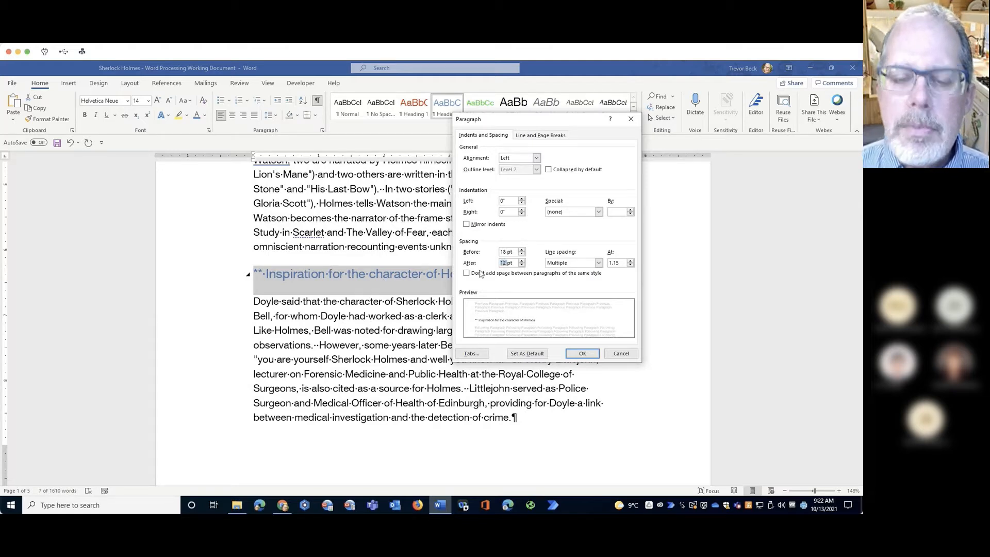
text(3)
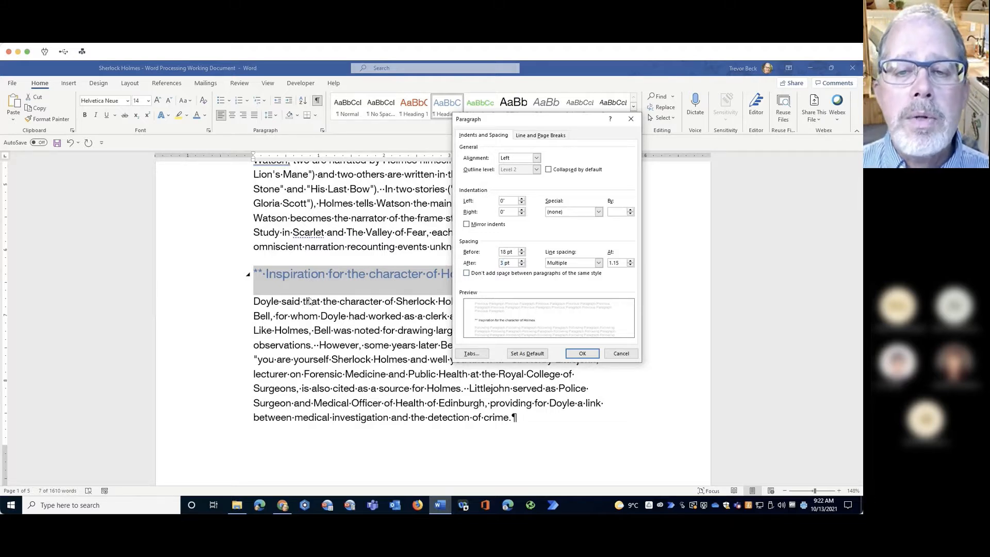
click(581, 353)
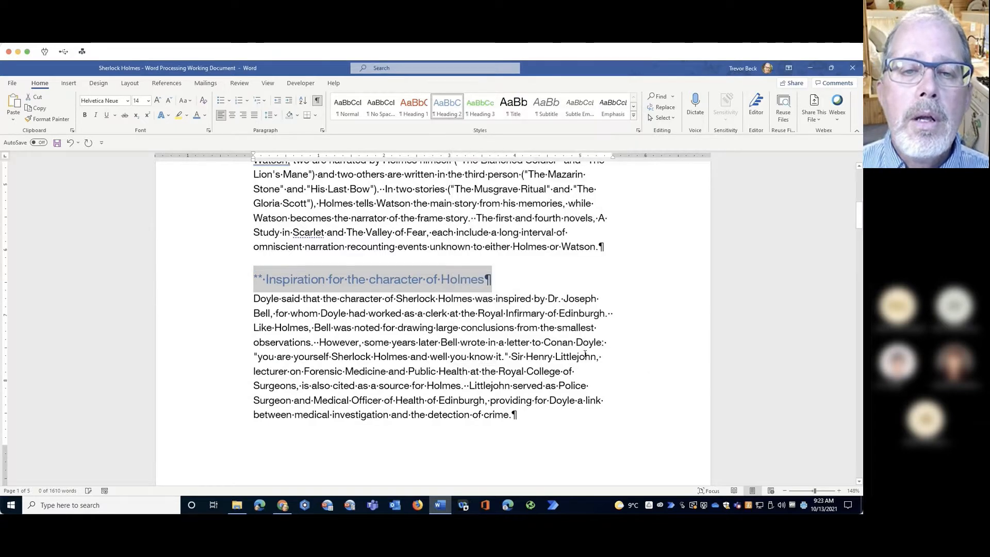
Update the Heading 2 style to match the selected heading and check the spacing of the other headings in the document.
right_click(448, 108)
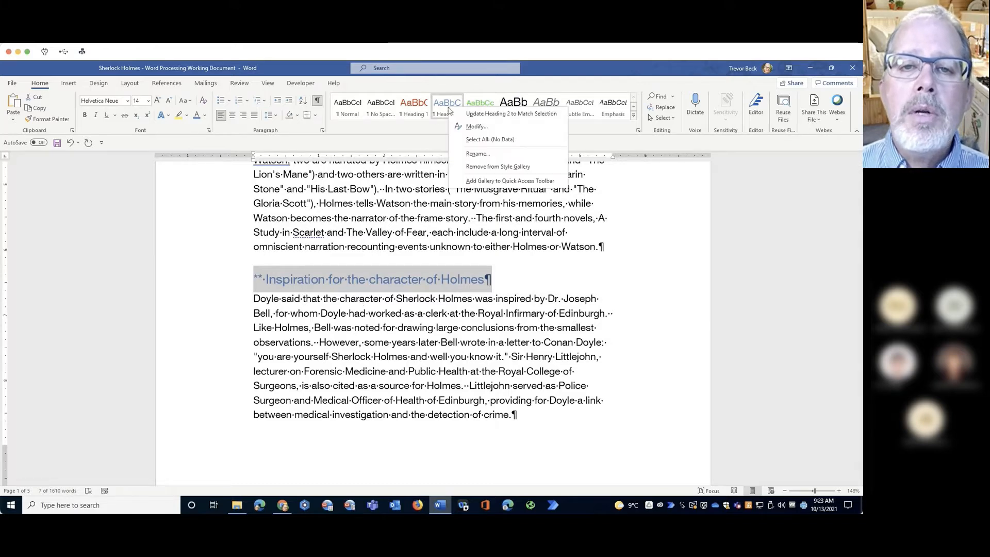
click(490, 115)
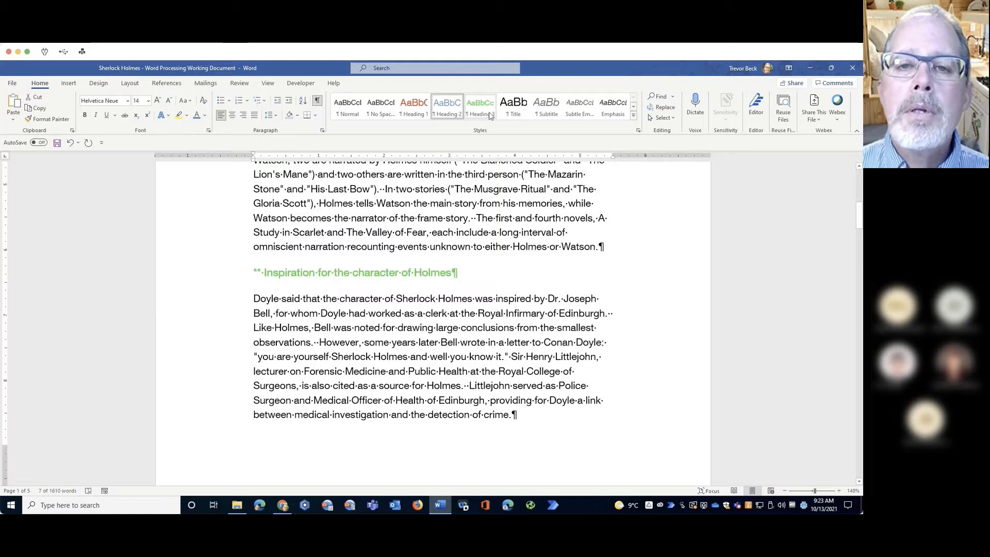
key(ctrl+z)
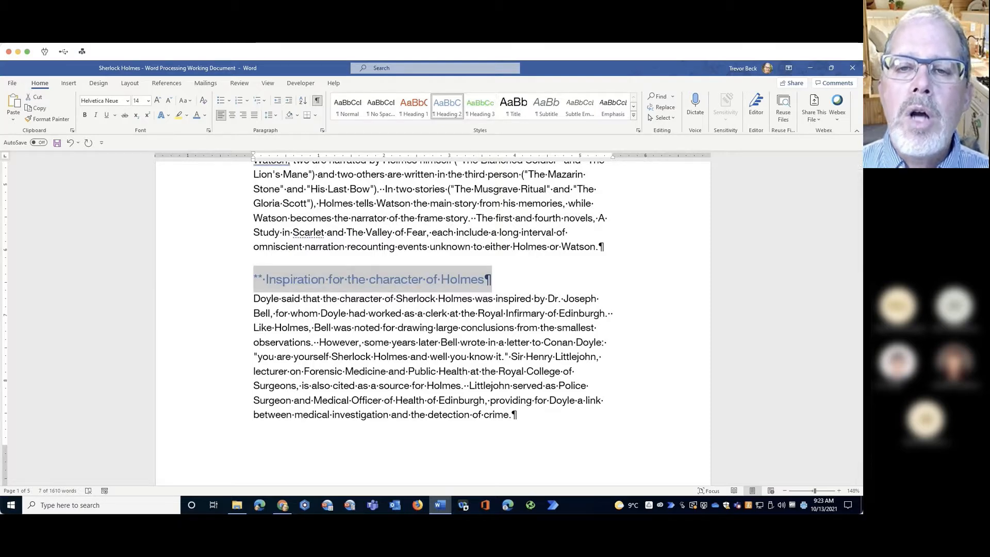
click(455, 243)
scroll(455, 243, up, 3)
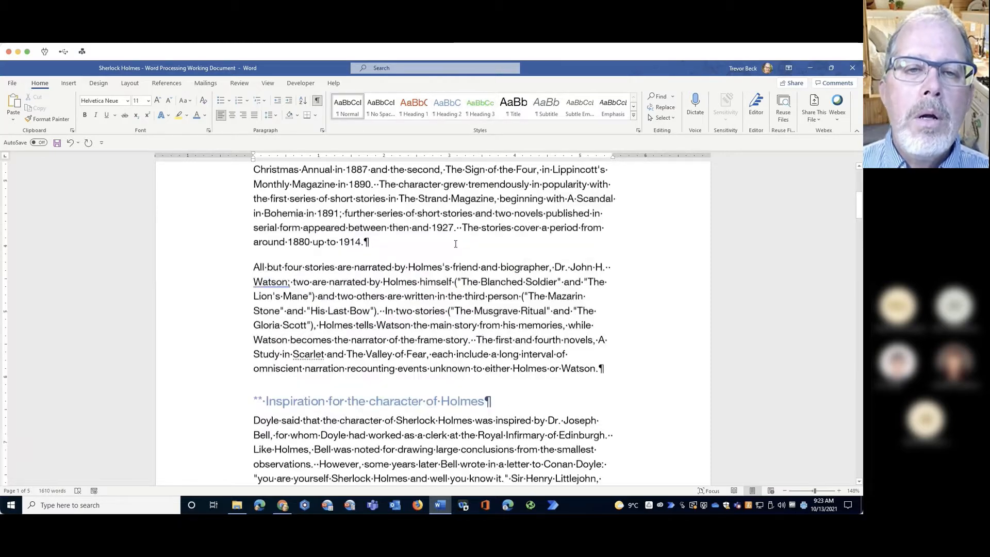
scroll(455, 243, up, 5)
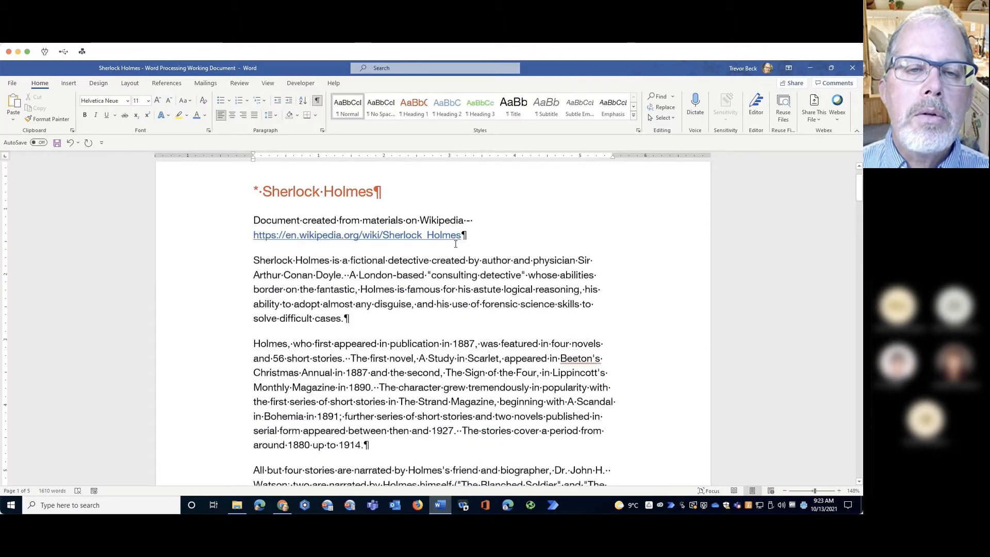
scroll(456, 244, down, 18)
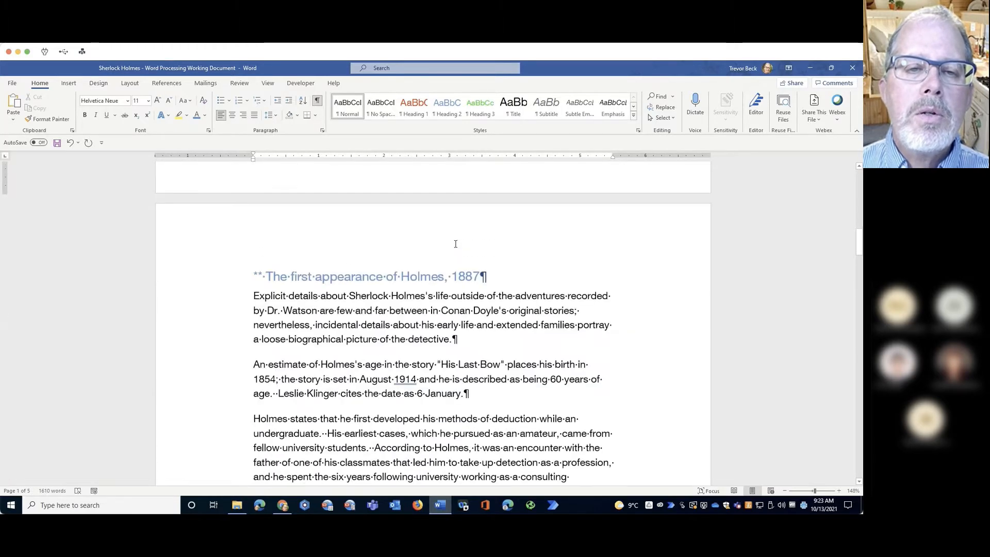
scroll(348, 282, down, 9)
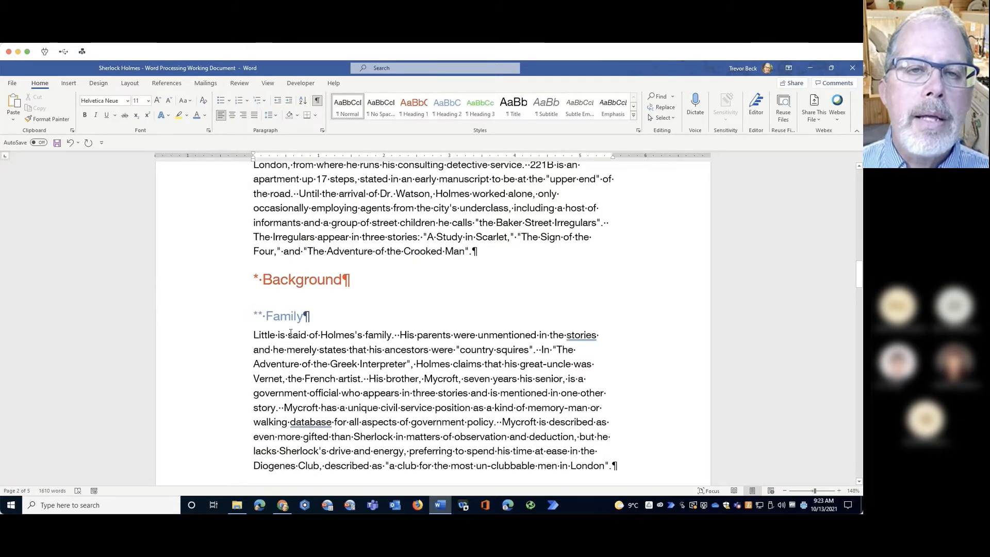
Set the paragraph spacing before the "Background" heading to 18 pt.
click(292, 285)
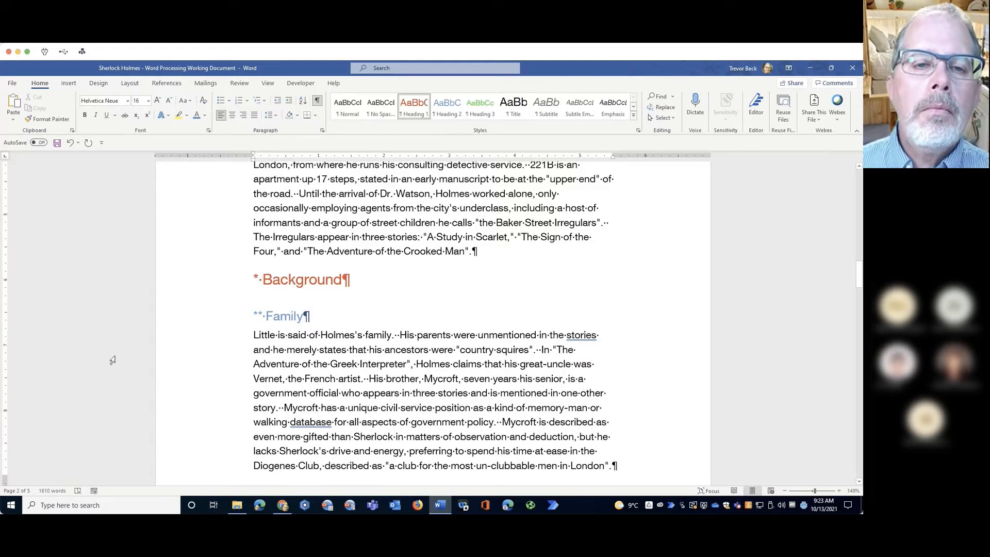
triple_click(293, 280)
right_click(293, 281)
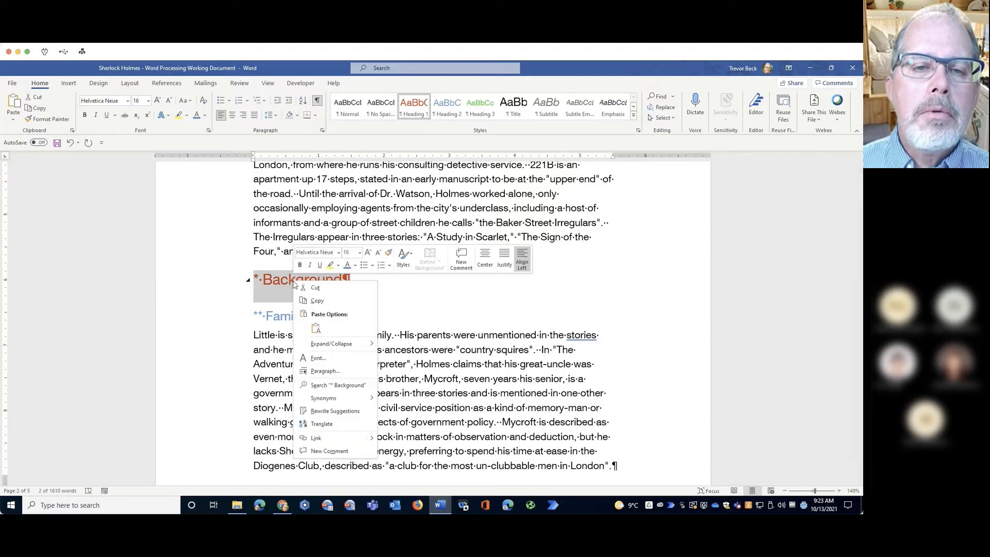
click(324, 371)
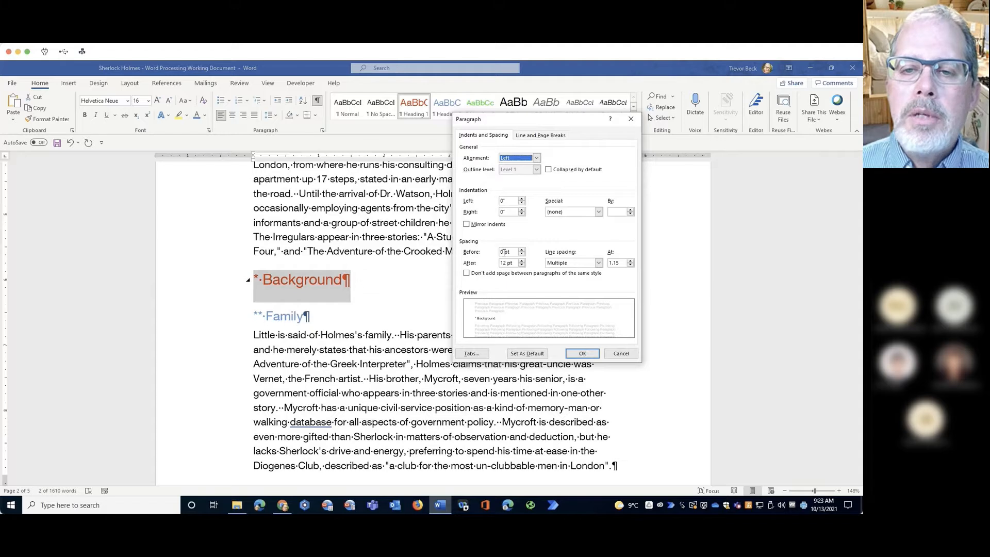
click(506, 251)
text(18)
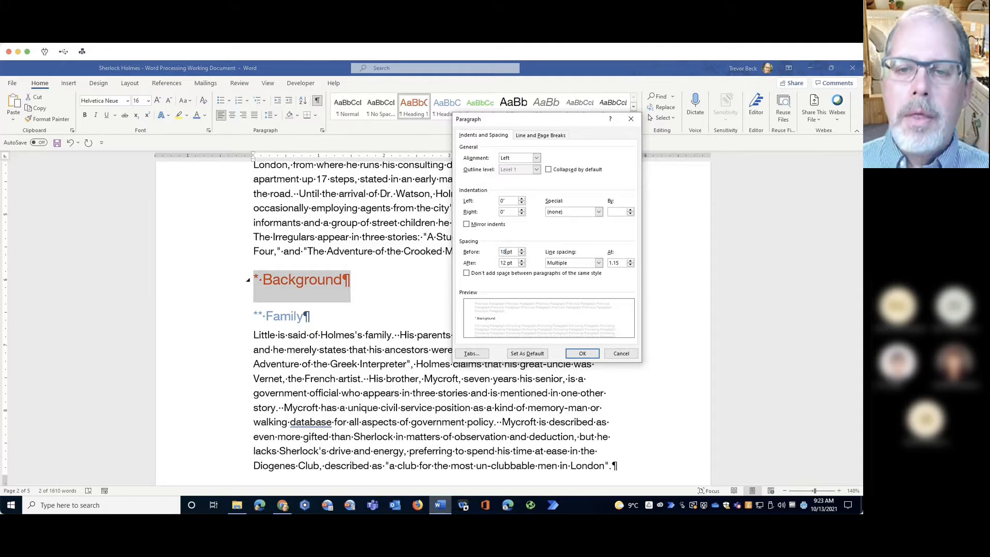
double_click(504, 263)
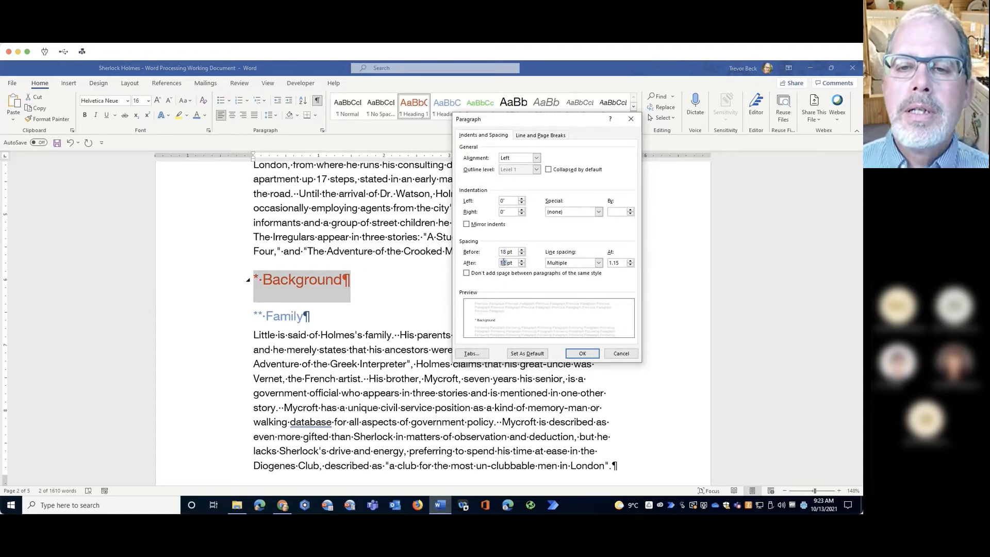
click(584, 354)
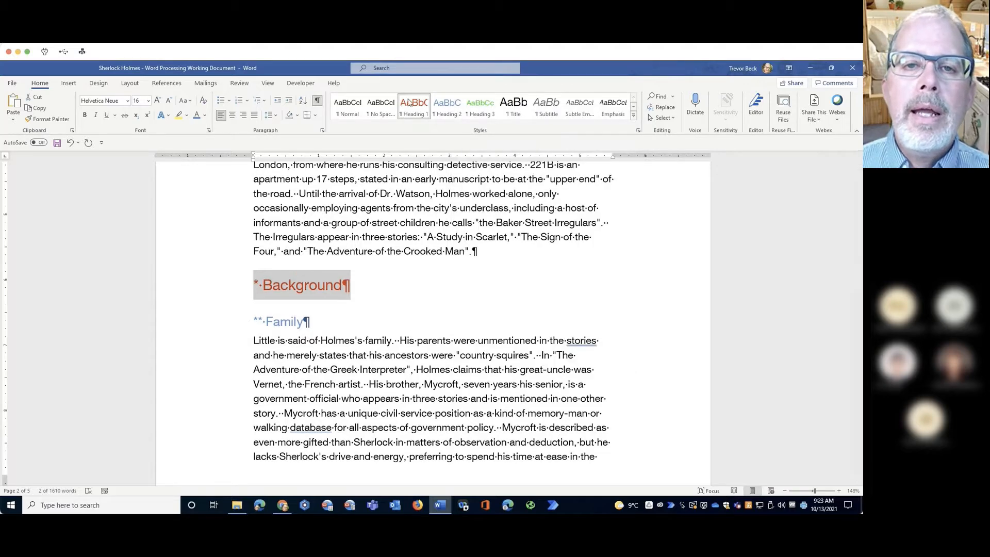
Update the Heading 1 style to match the "Background" heading and check the spacing around it.
right_click(427, 103)
click(449, 105)
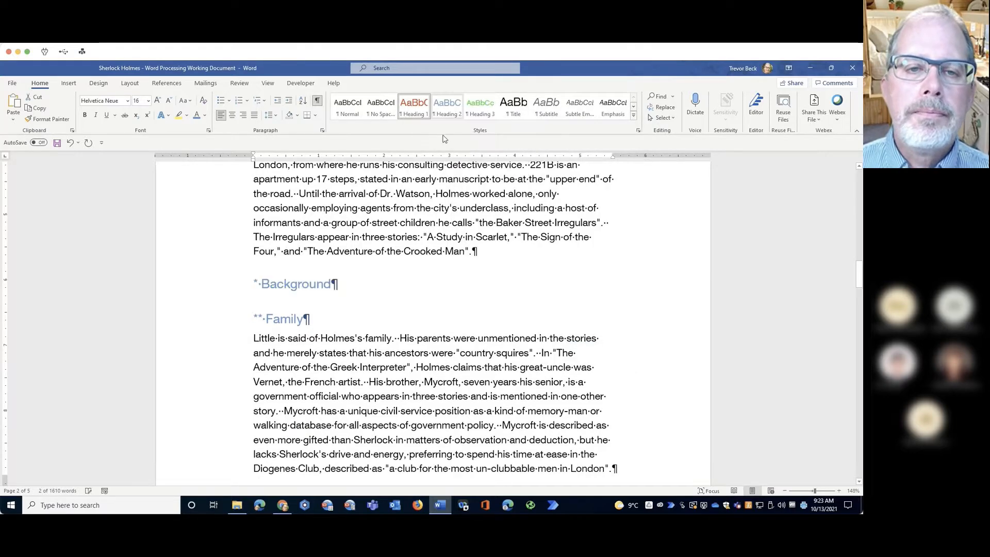
click(434, 208)
click(644, 295)
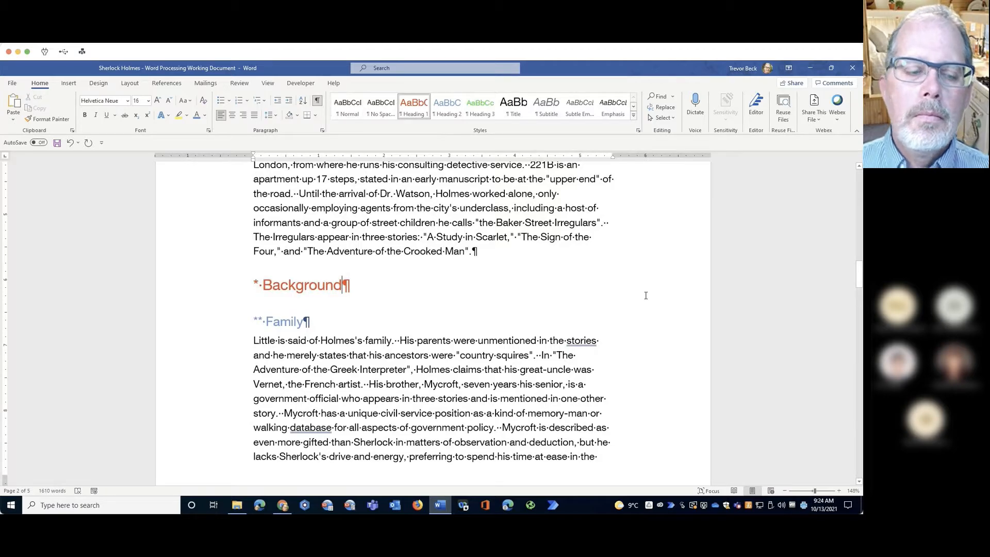
scroll(646, 295, down, 3)
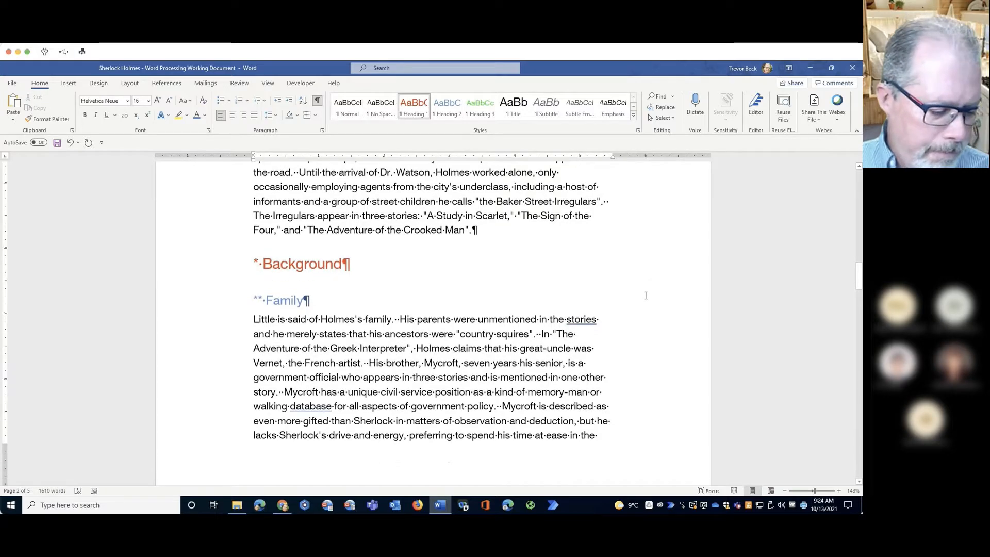
scroll(645, 295, up, 1)
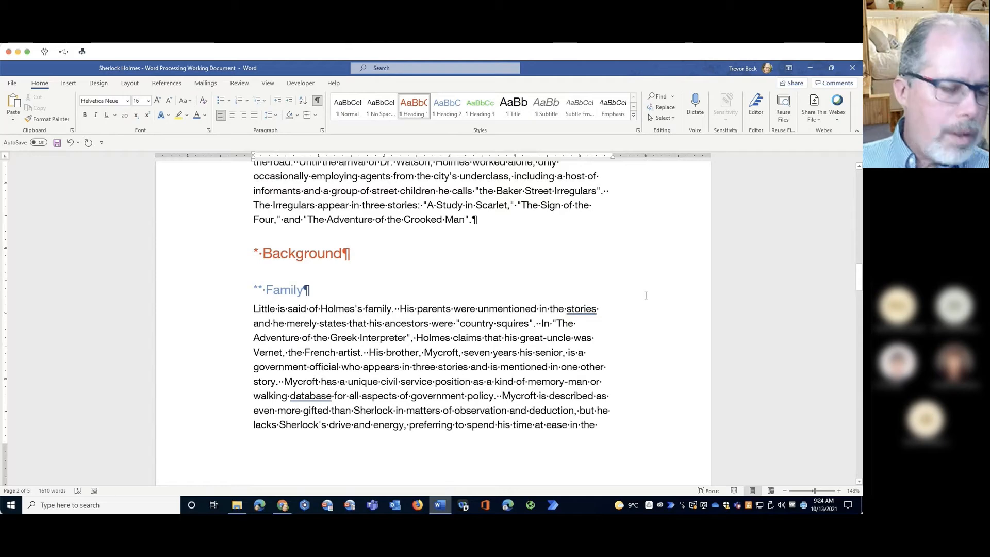
scroll(646, 295, up, 1)
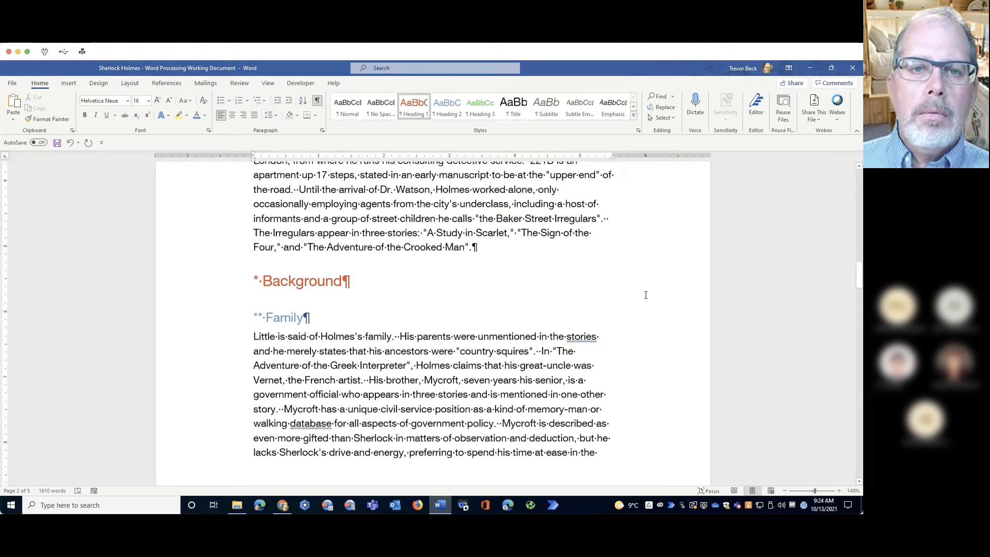
Try splitting the bold attribution off the "Detection is, or ought to be" quotation as its own paragraph, and rejoin it to the quotation.
scroll(645, 295, up, 8)
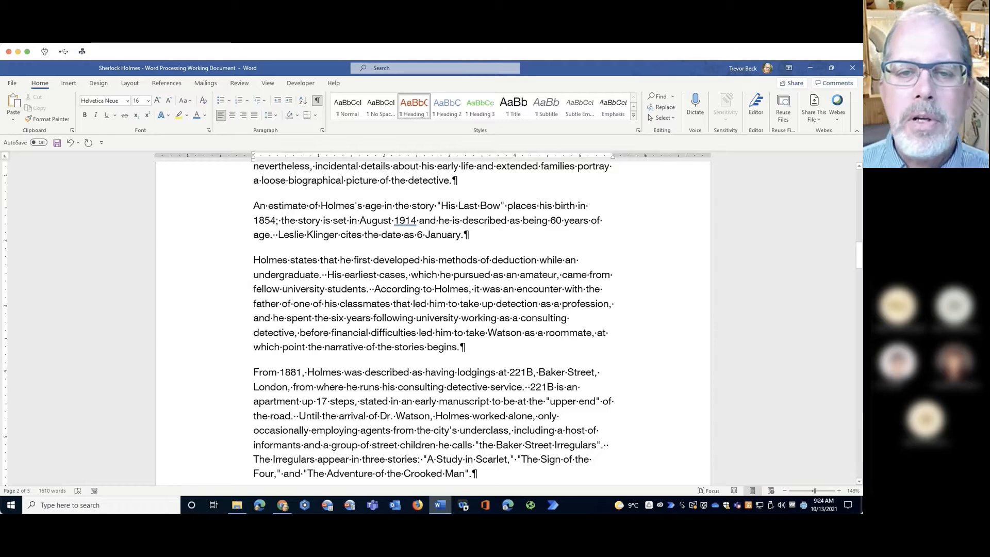
scroll(536, 289, up, 2)
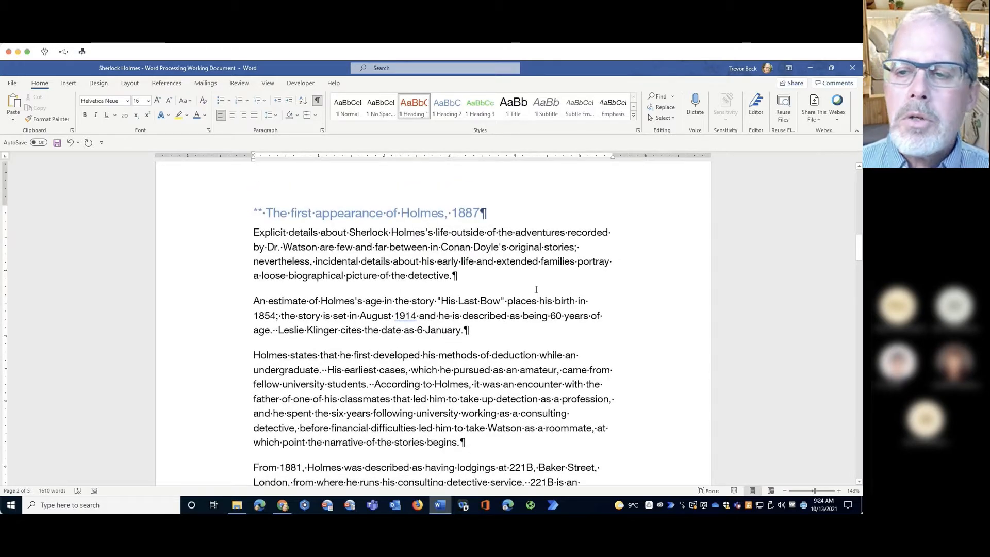
scroll(537, 289, down, 12)
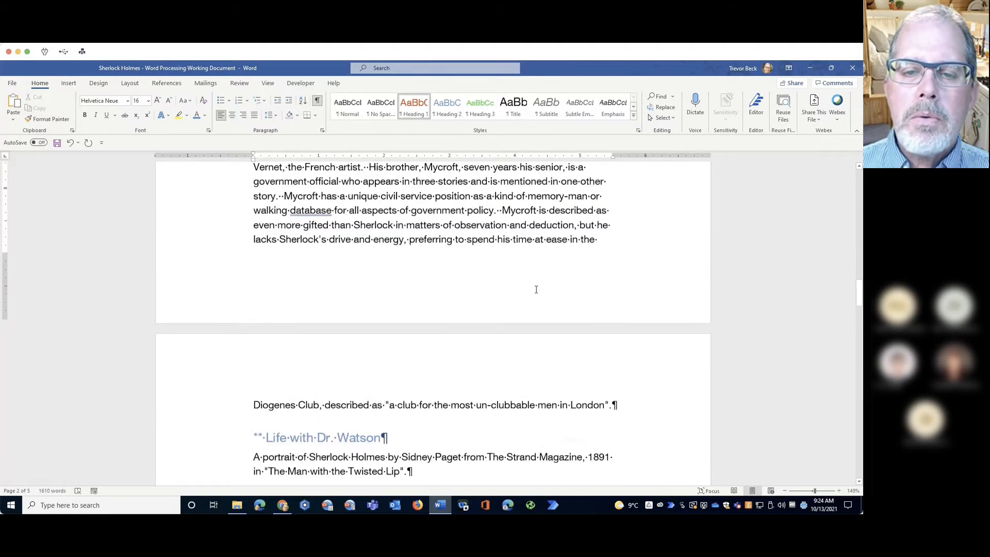
scroll(537, 290, down, 16)
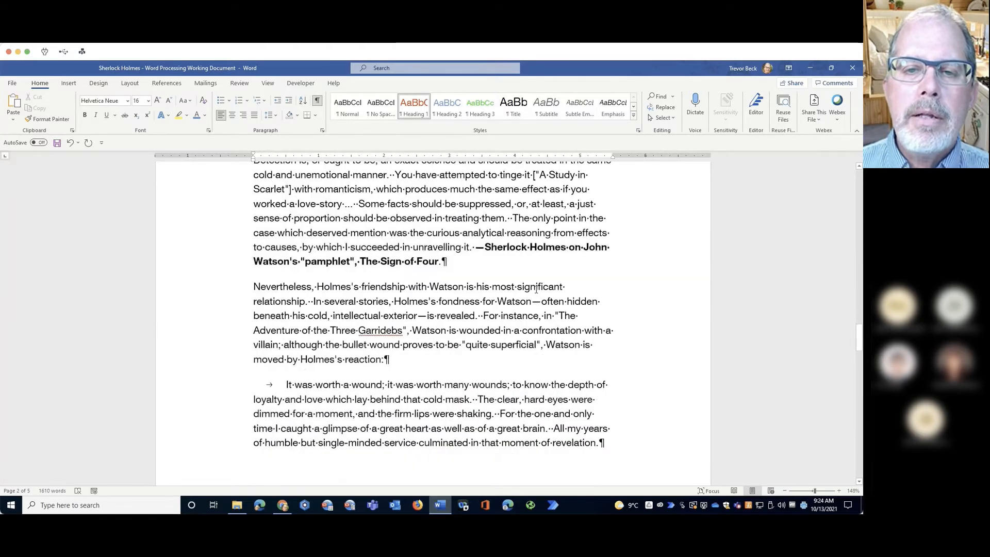
scroll(536, 289, up, 2)
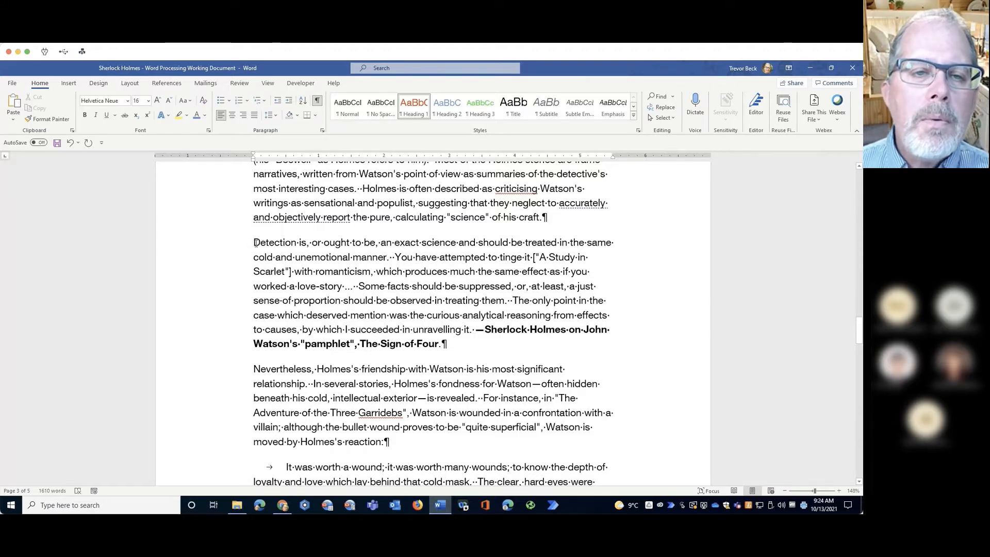
drag(255, 242, 475, 333)
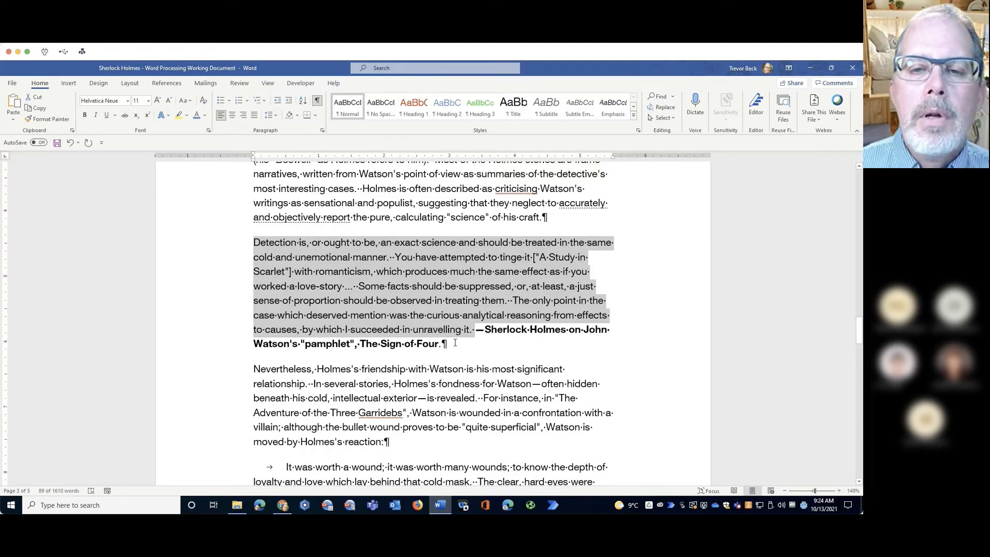
click(504, 332)
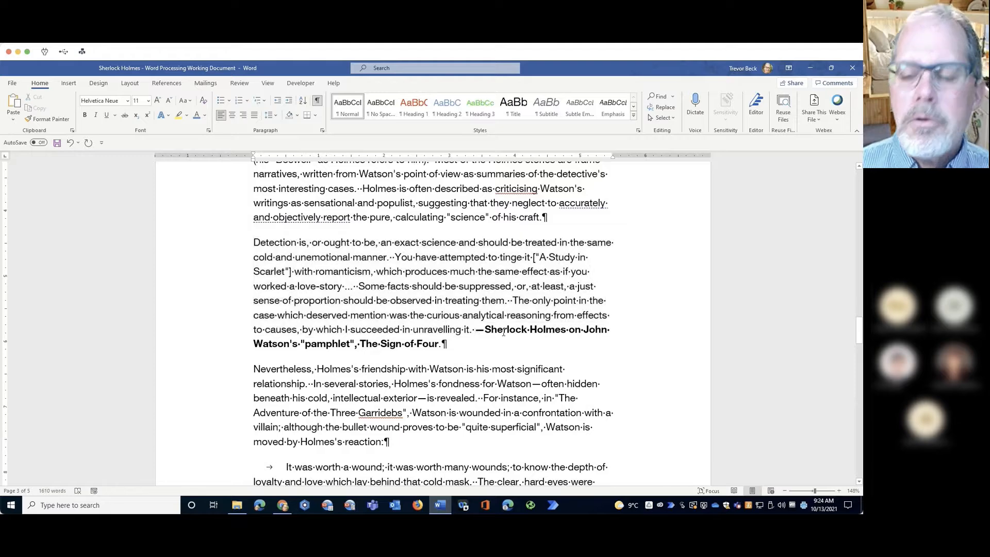
key(Return)
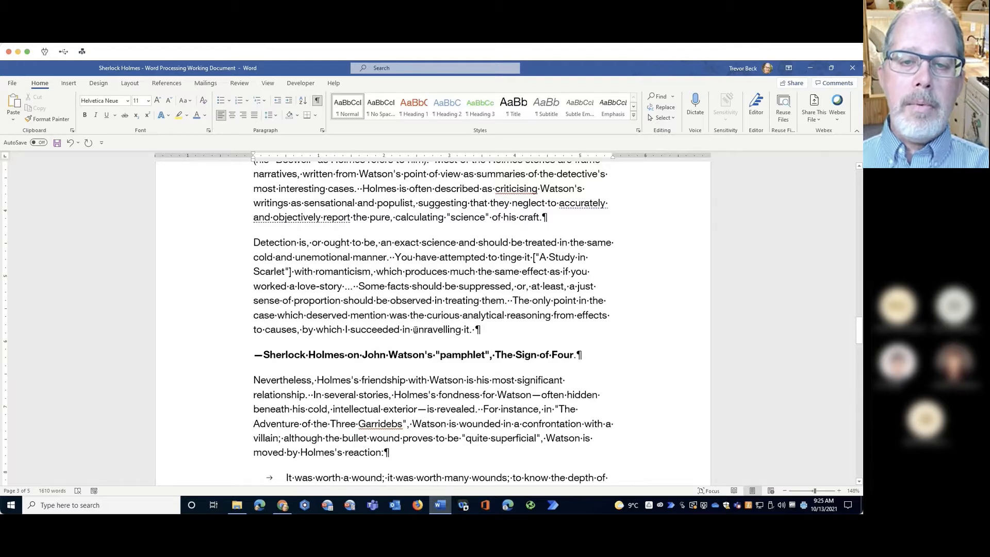
drag(412, 330, 475, 346)
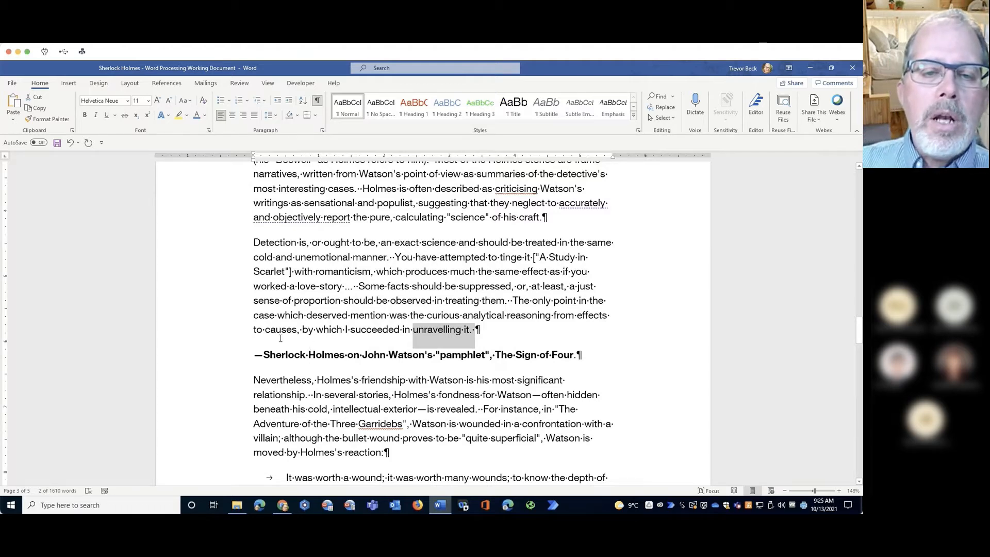
click(259, 357)
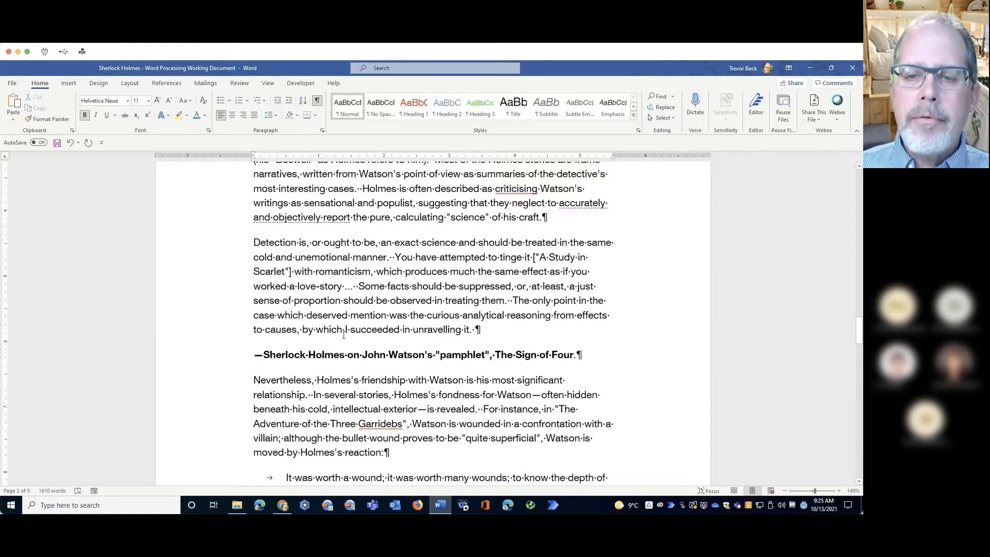
key(BackSpace)
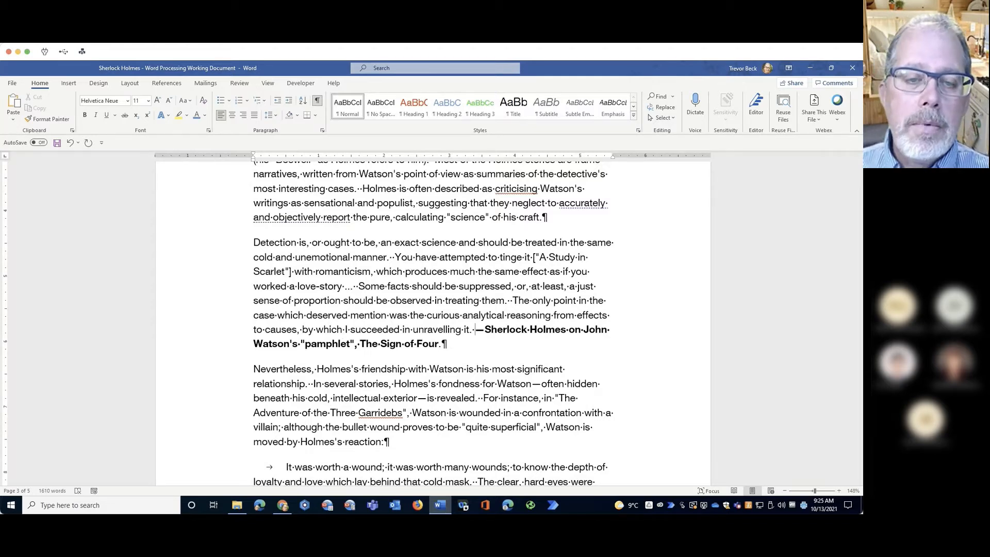
Insert a line break before the bold attribution of the "Detection is" quotation, keeping both in one paragraph, and compare the break marks.
key(shift+Return)
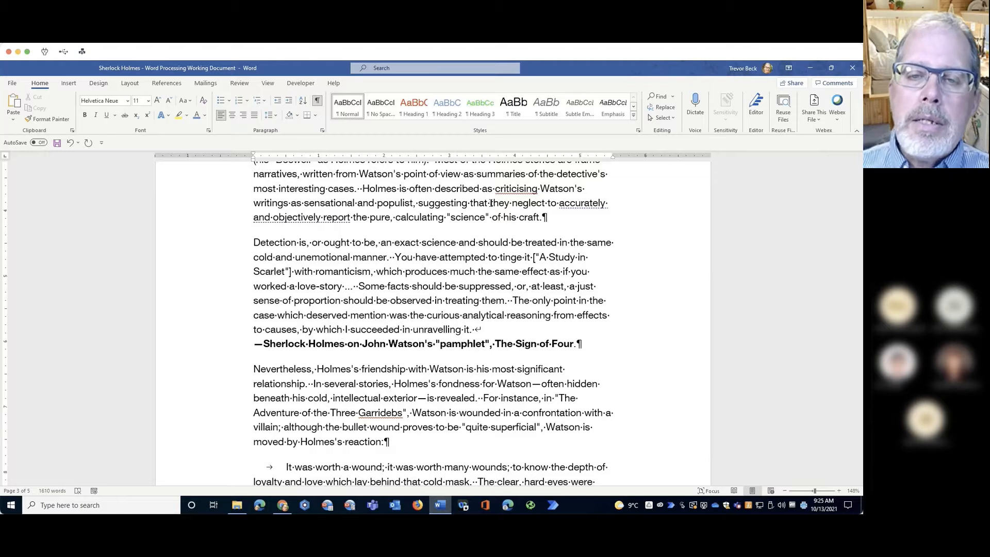
drag(473, 330, 482, 333)
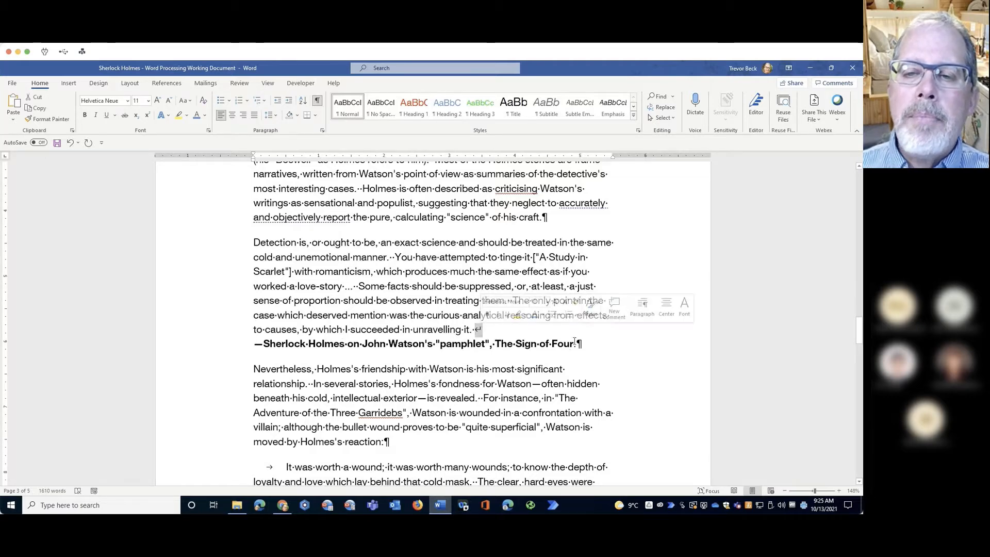
drag(574, 344, 580, 344)
drag(412, 329, 413, 344)
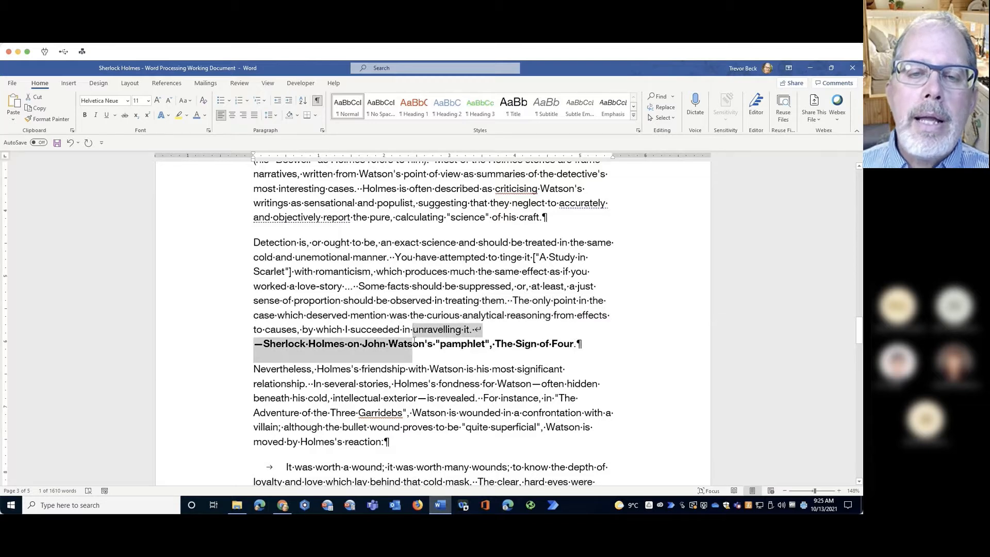
click(405, 300)
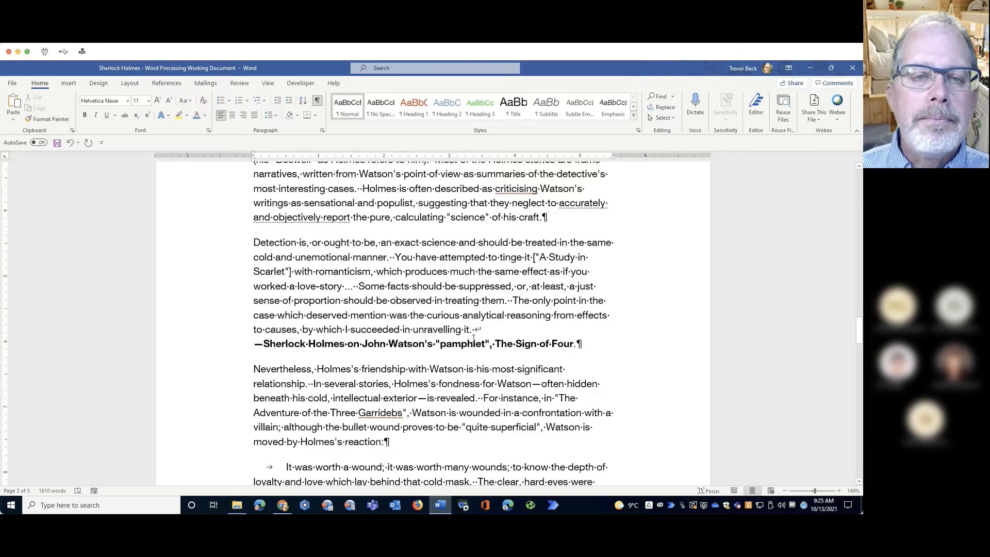
Insert a blank page before the "Sherlock Holmes" heading at the start of the document.
scroll(473, 338, up, 20)
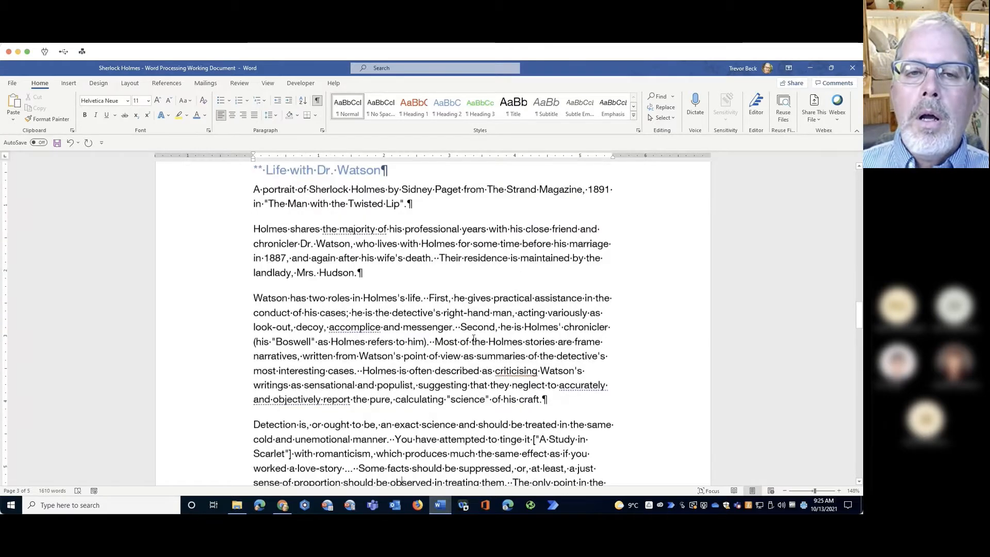
scroll(473, 338, up, 20)
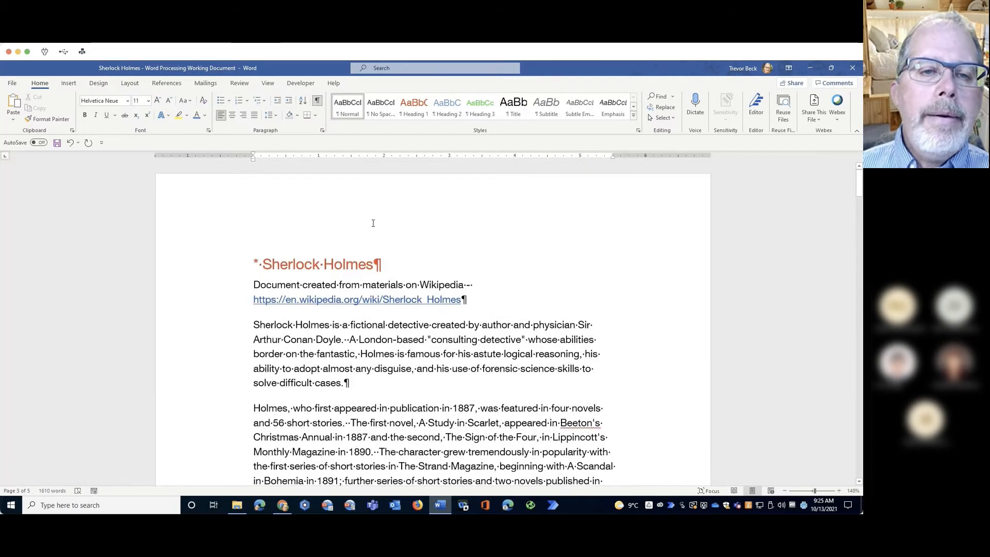
click(250, 261)
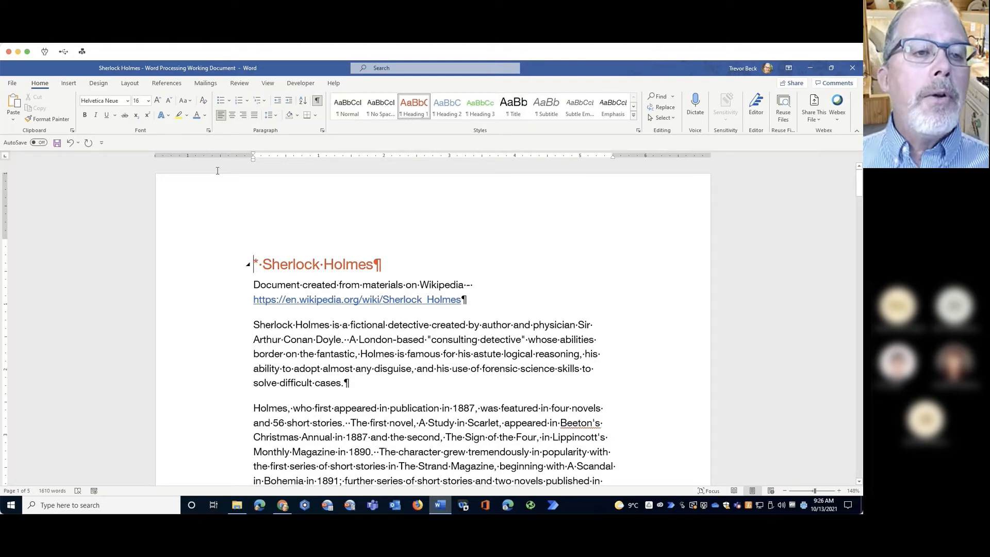
click(68, 83)
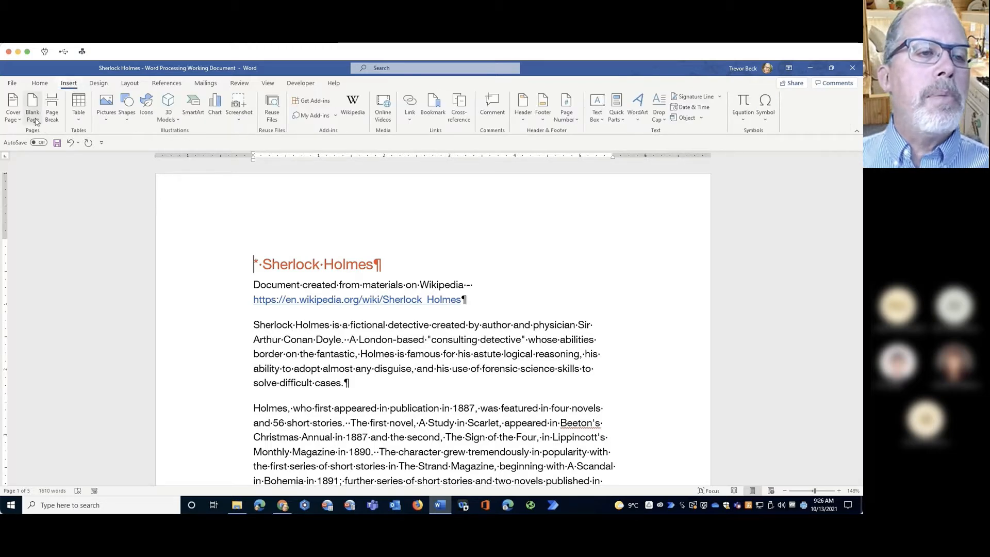
click(37, 108)
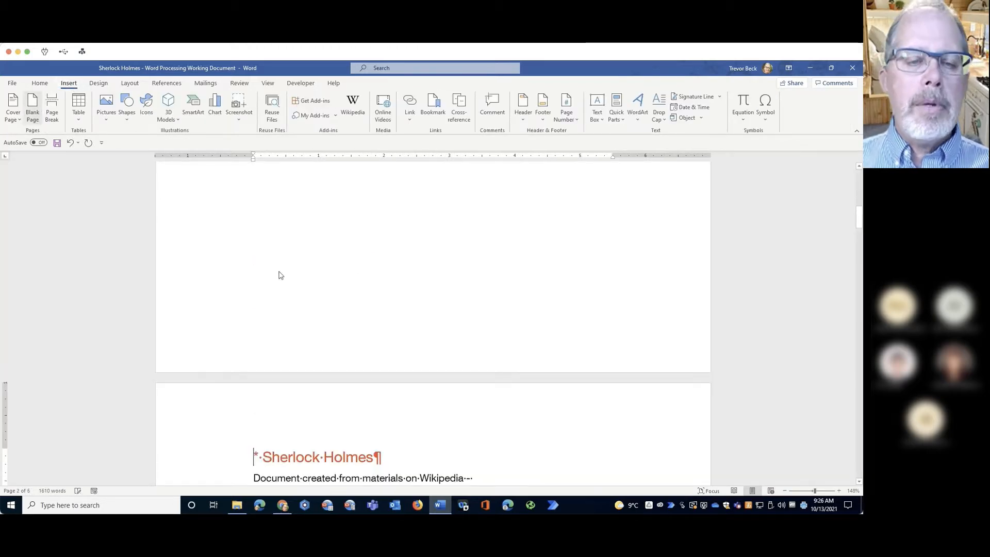
scroll(327, 347, up, 3)
scroll(327, 346, up, 5)
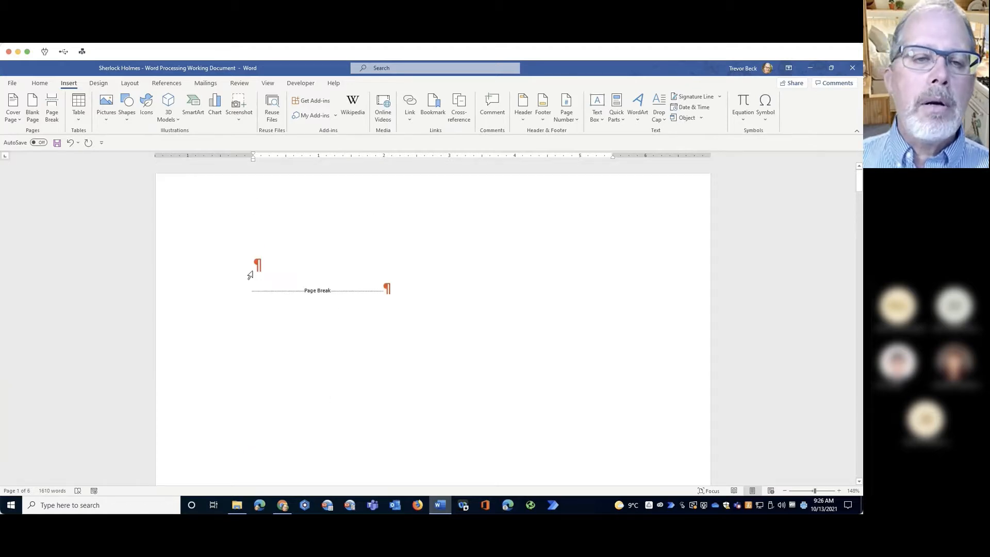
Insert an Automatic Table 1 table of contents at the first empty paragraph of the new blank page.
click(279, 263)
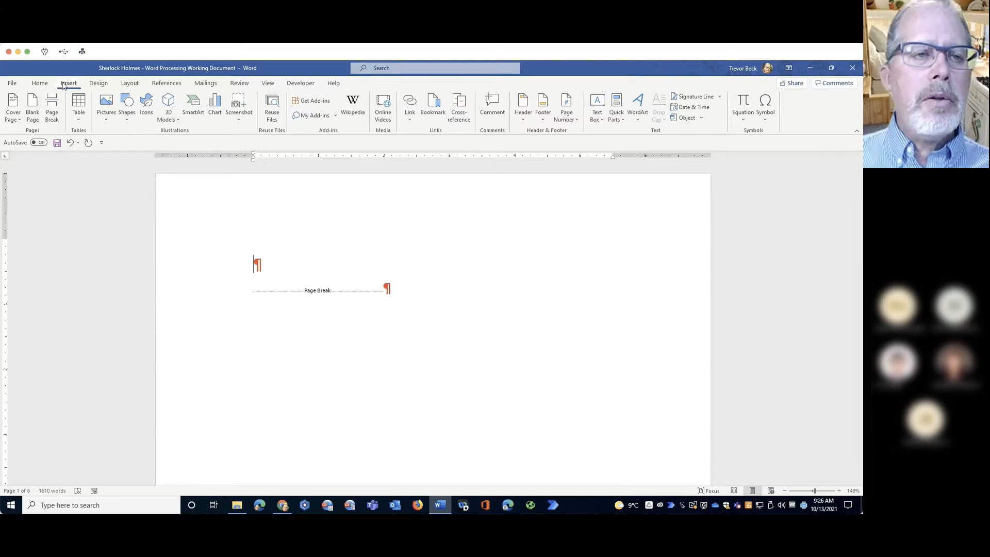
click(168, 84)
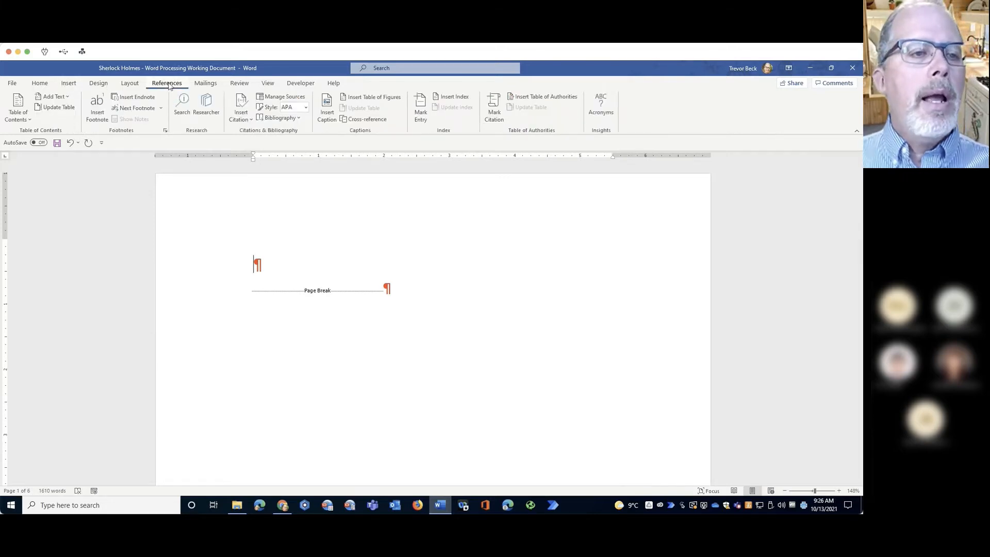
click(28, 120)
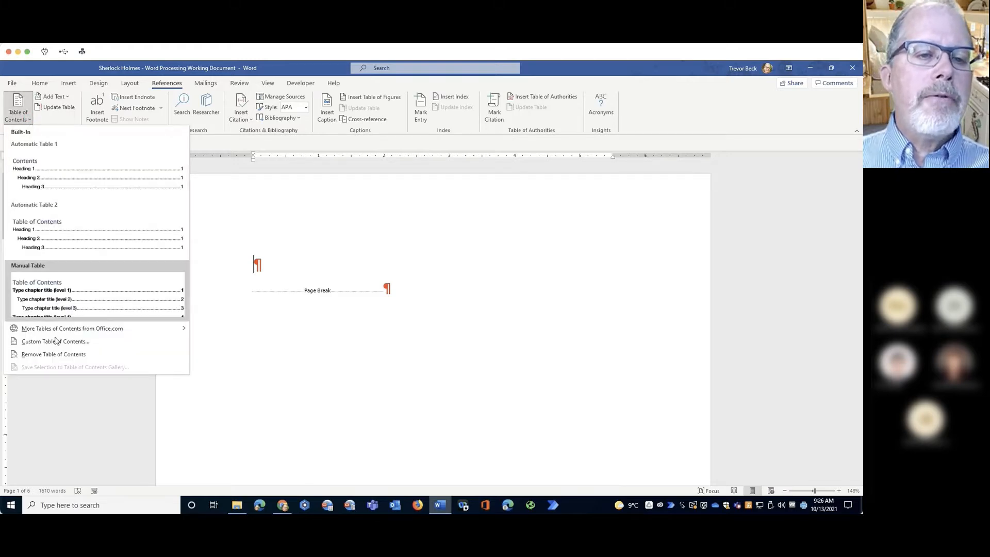
click(36, 185)
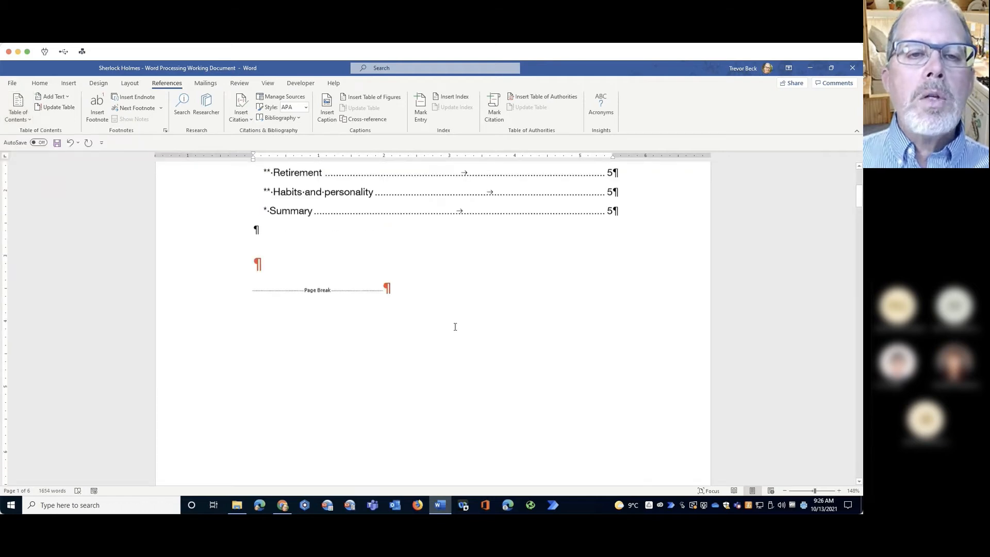
scroll(456, 326, up, 3)
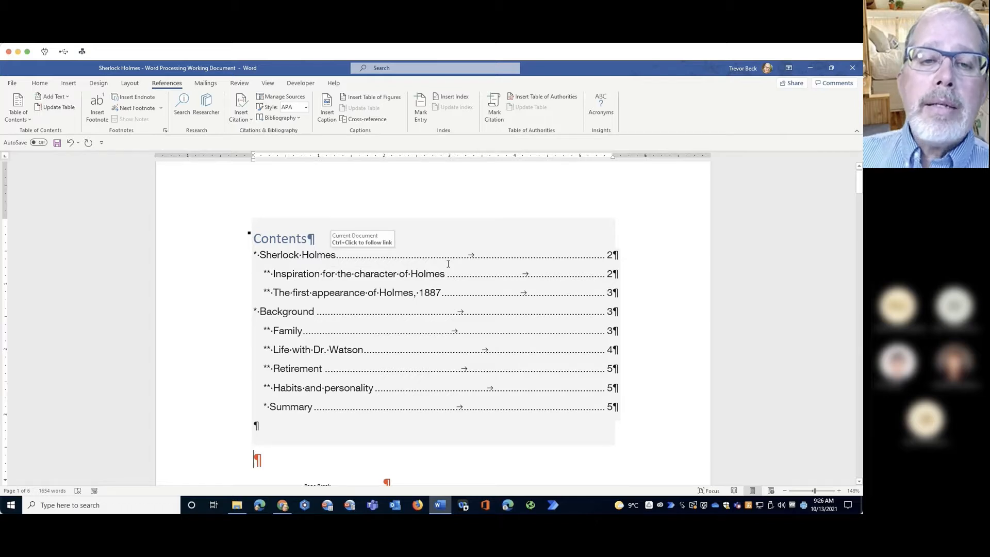
Follow the "Life with Dr. Watson" entry in the table of contents to its heading.
click(339, 349)
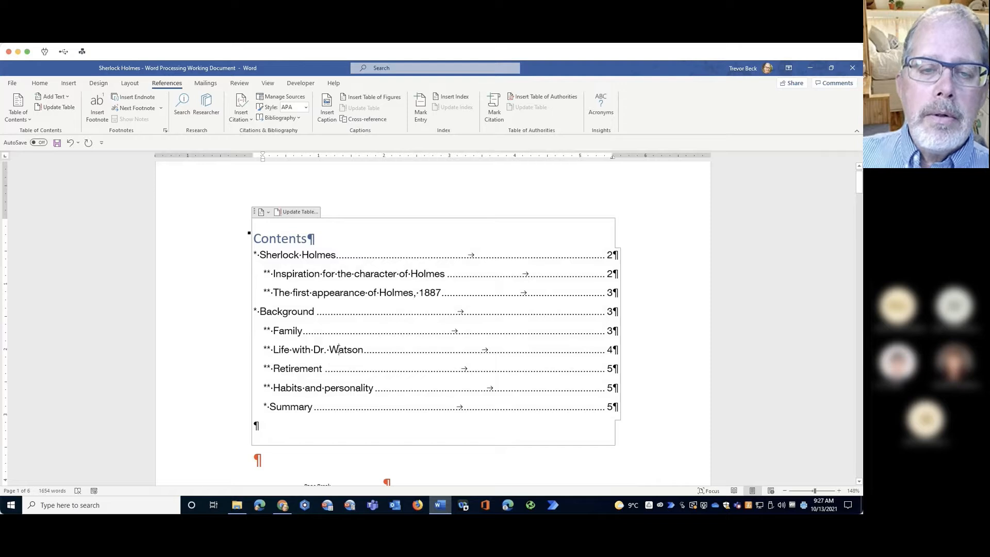
right_click(339, 350)
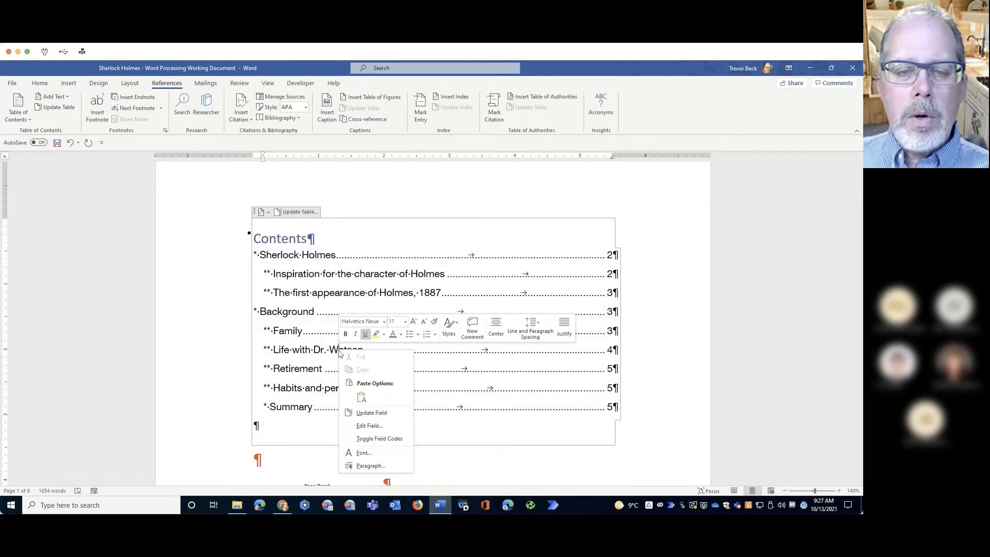
click(222, 359)
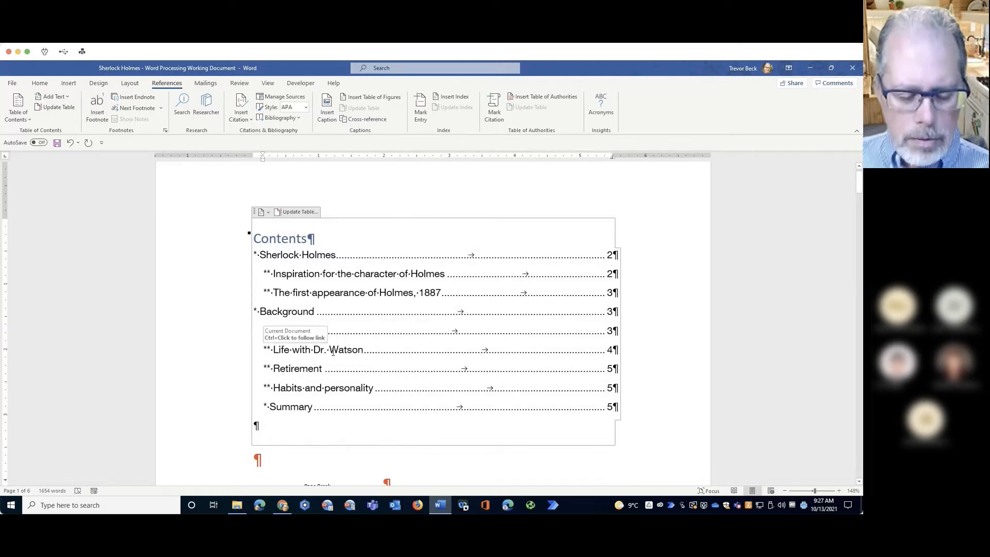
key(super)
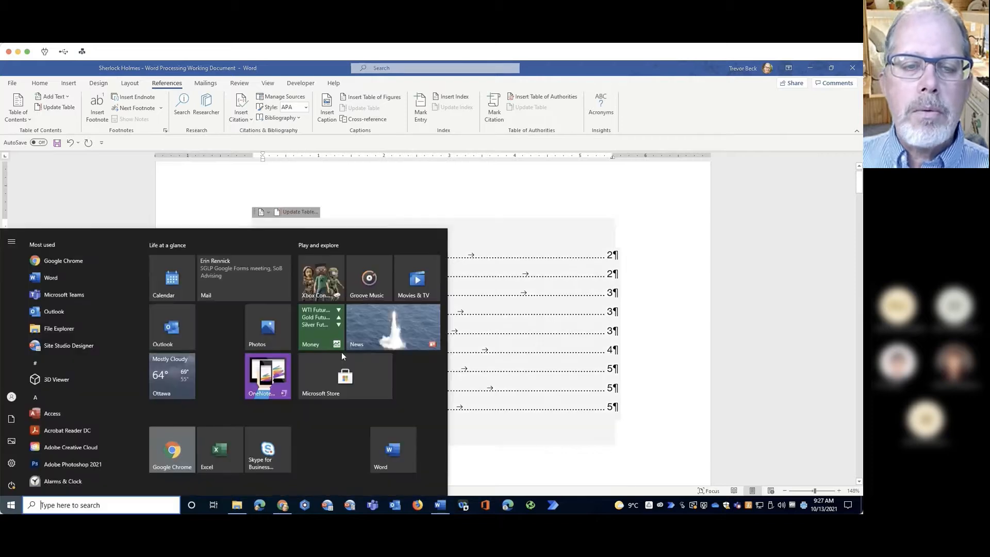
key(Escape)
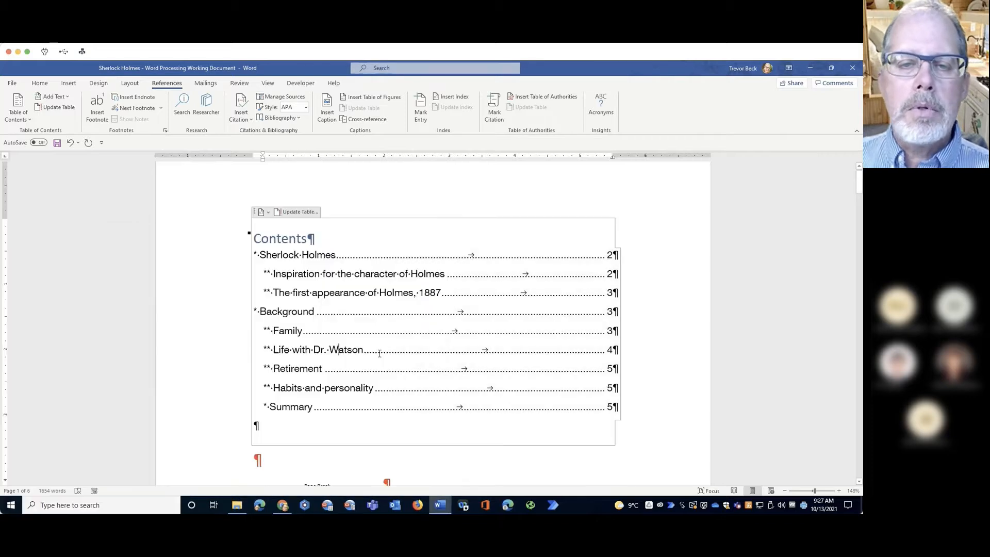
ctrl+click(342, 350)
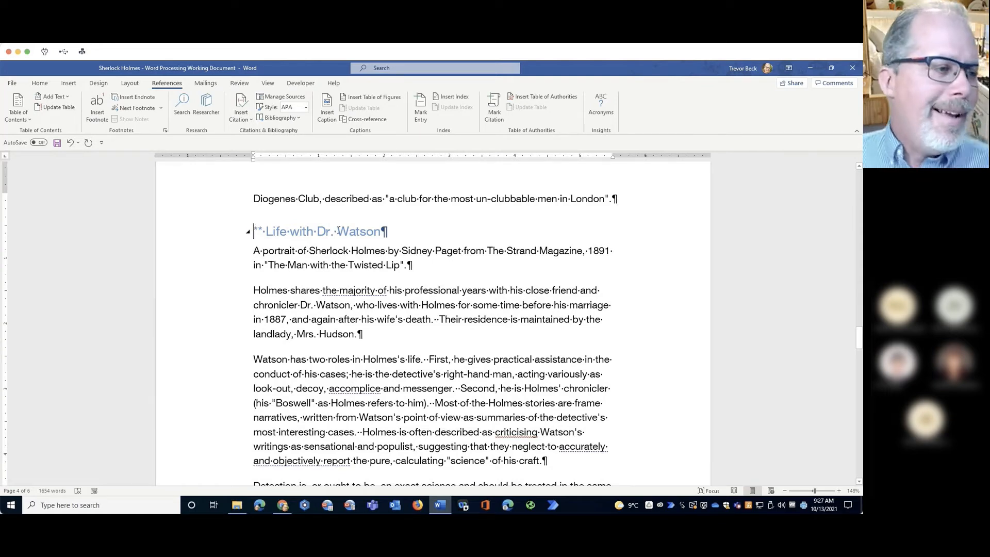
Insert "John" before "Watson" in the "Life with Dr. Watson" heading.
click(341, 228)
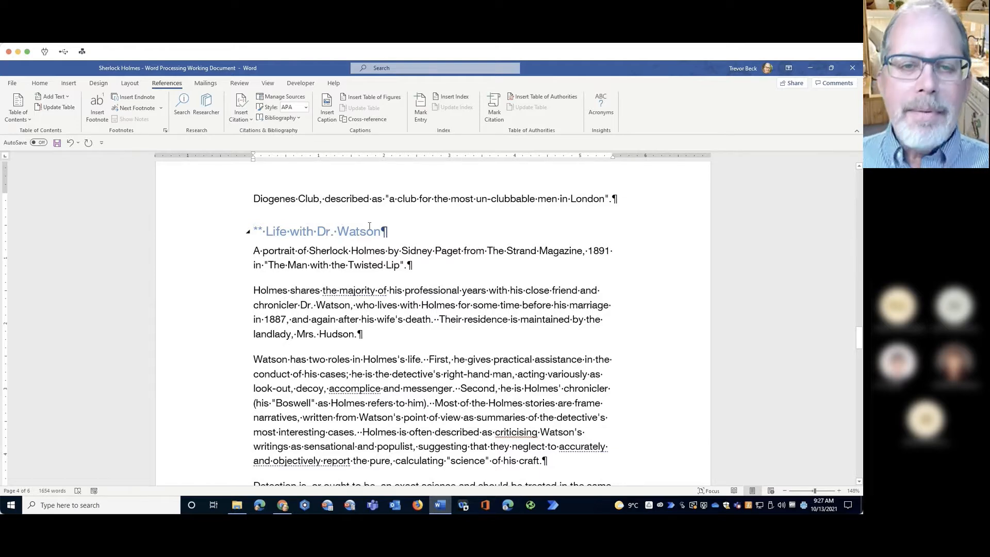
text(J)
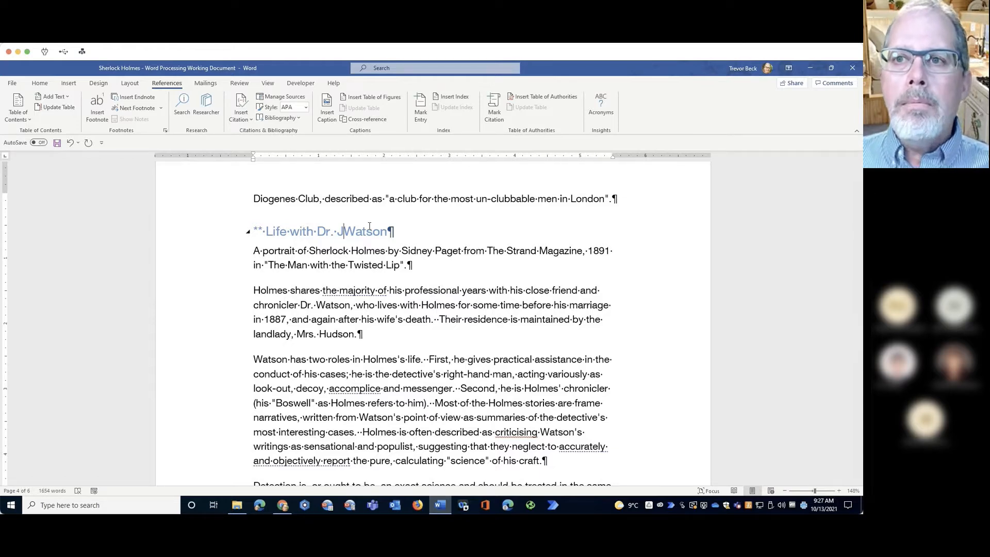
text(o)
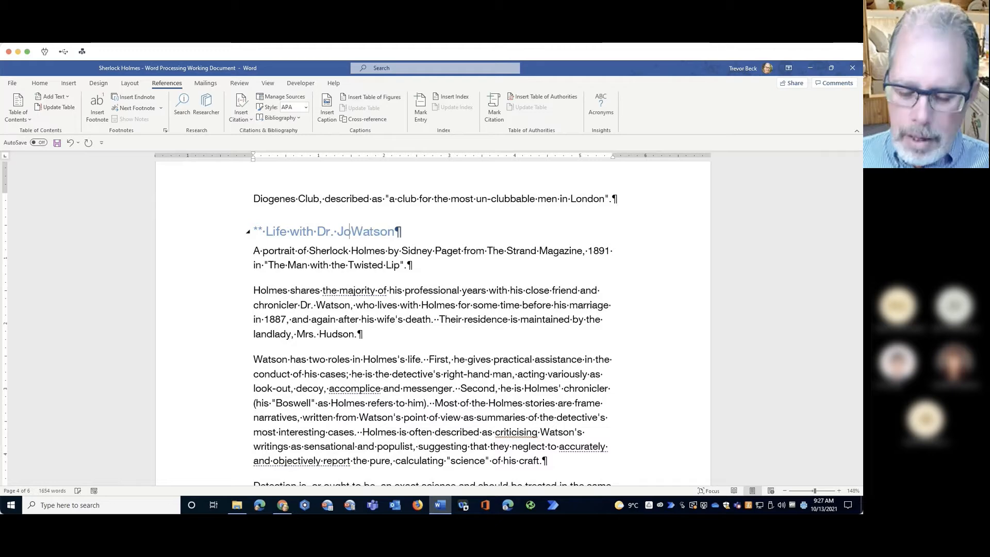
text(hn)
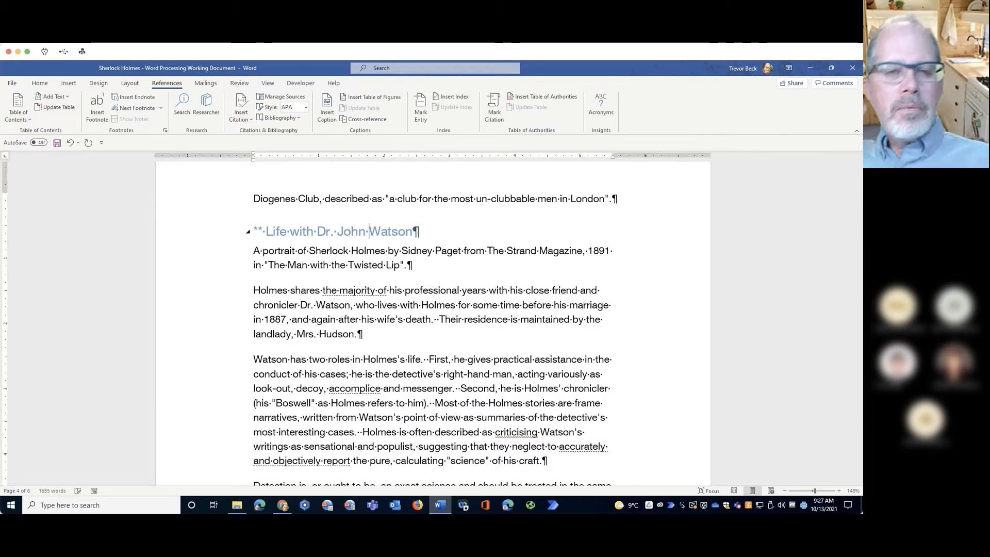
Insert a page break directly before the "Summary" heading so the section starts on a new page.
scroll(364, 119, up, 1)
scroll(402, 317, down, 1)
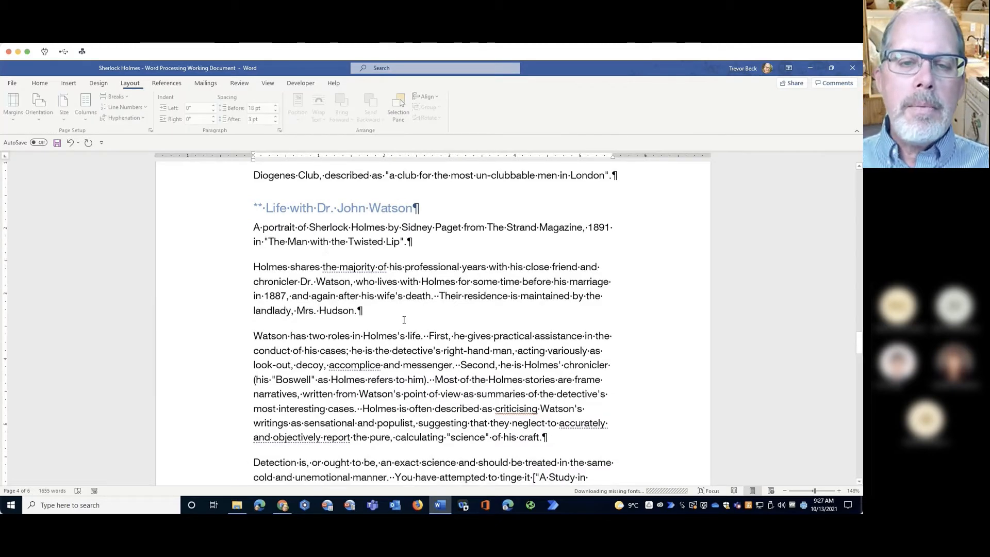
scroll(404, 319, down, 12)
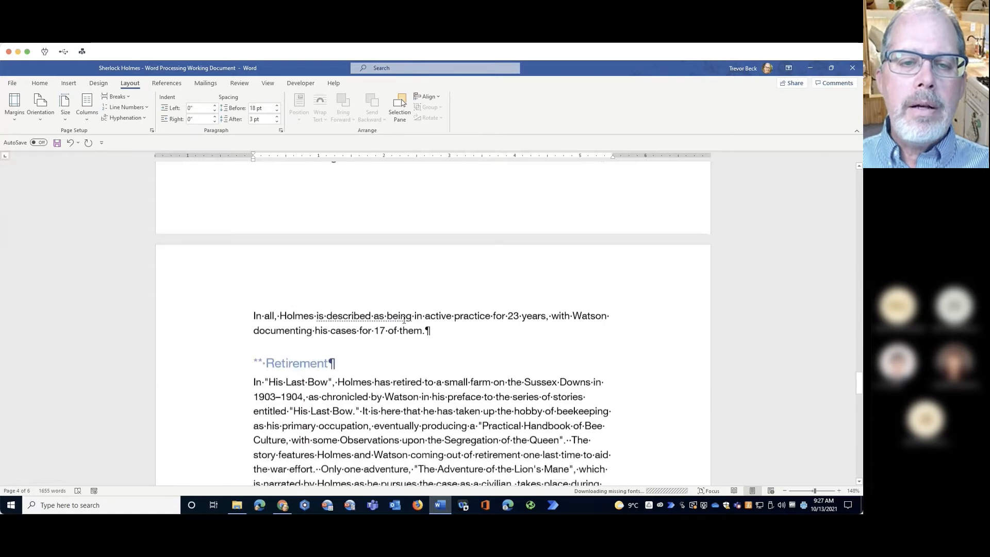
scroll(404, 318, down, 15)
scroll(404, 320, up, 5)
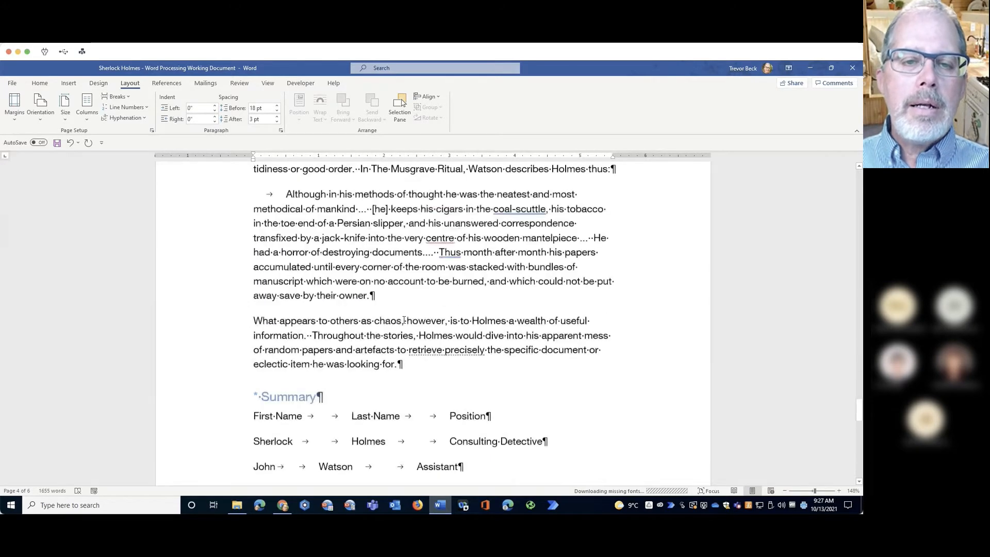
scroll(404, 320, up, 1)
scroll(309, 377, down, 2)
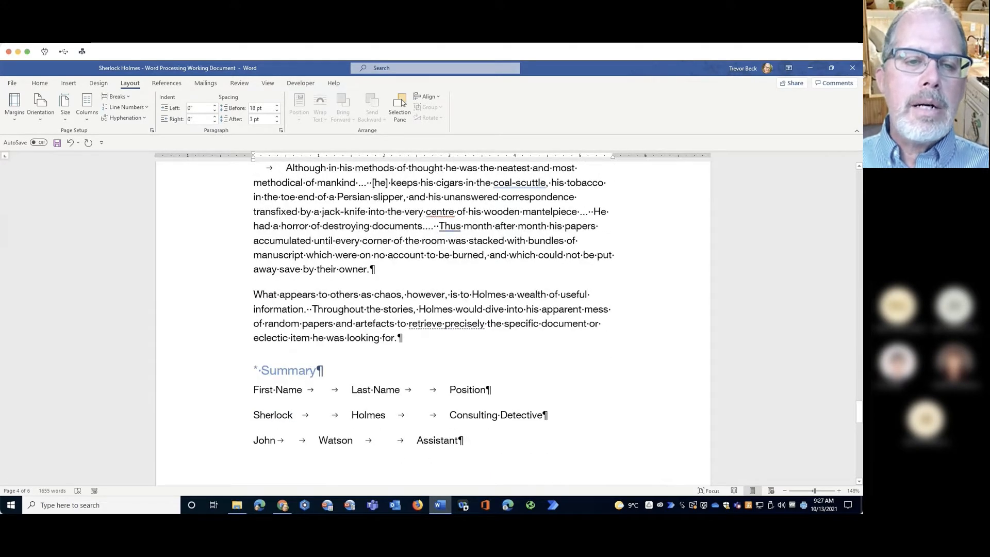
click(262, 354)
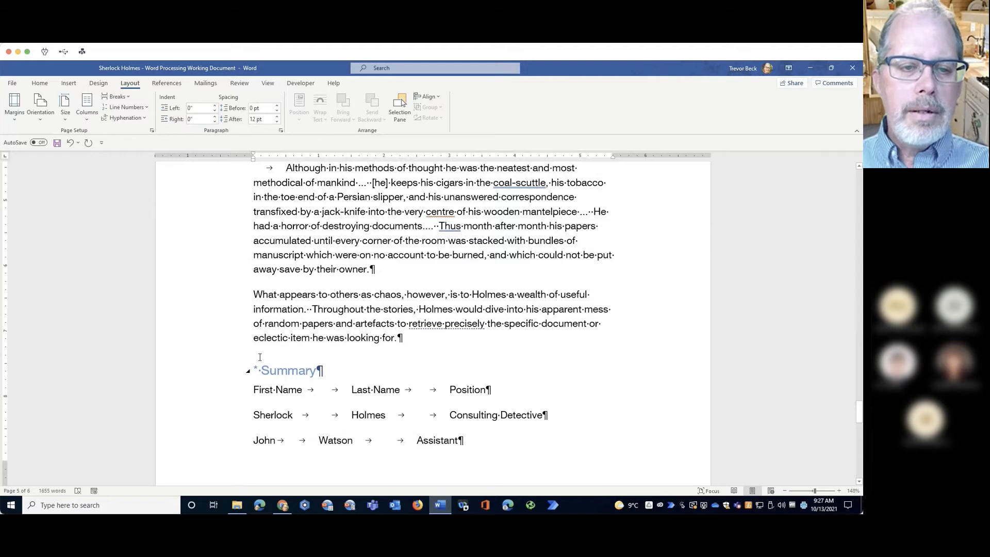
click(255, 371)
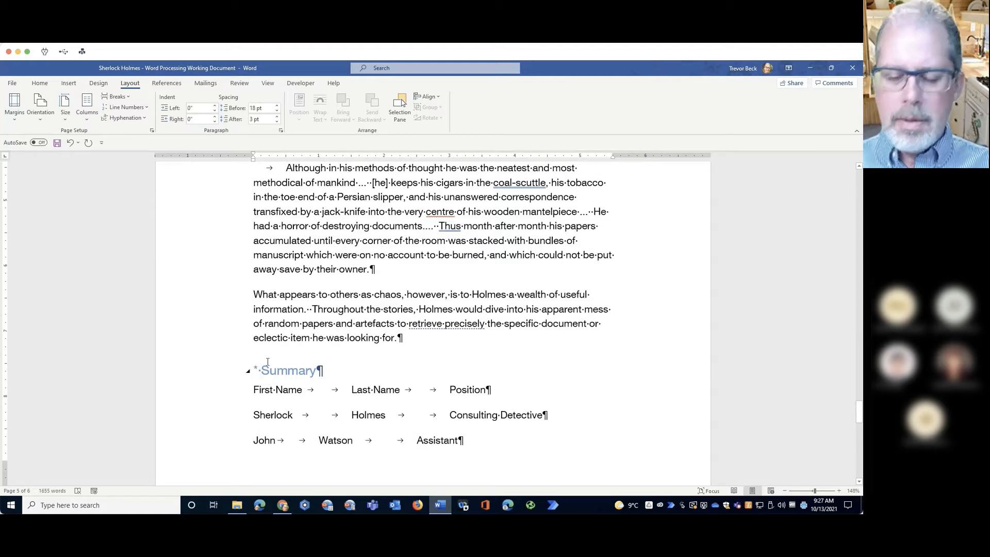
key(ctrl+Return)
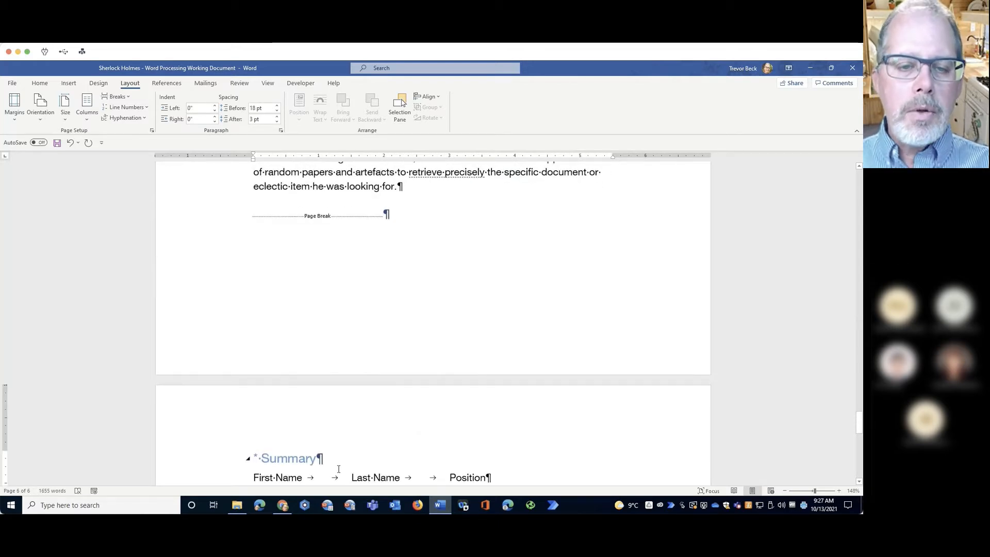
Update the entire table of contents on the first page, including heading text and page numbers.
scroll(481, 351, up, 1)
scroll(480, 351, up, 20)
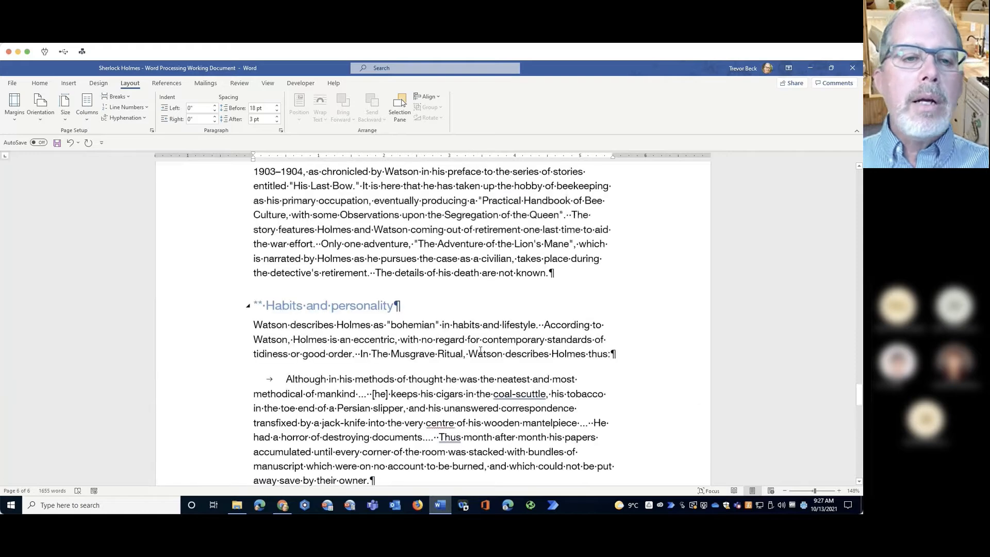
scroll(482, 355, up, 20)
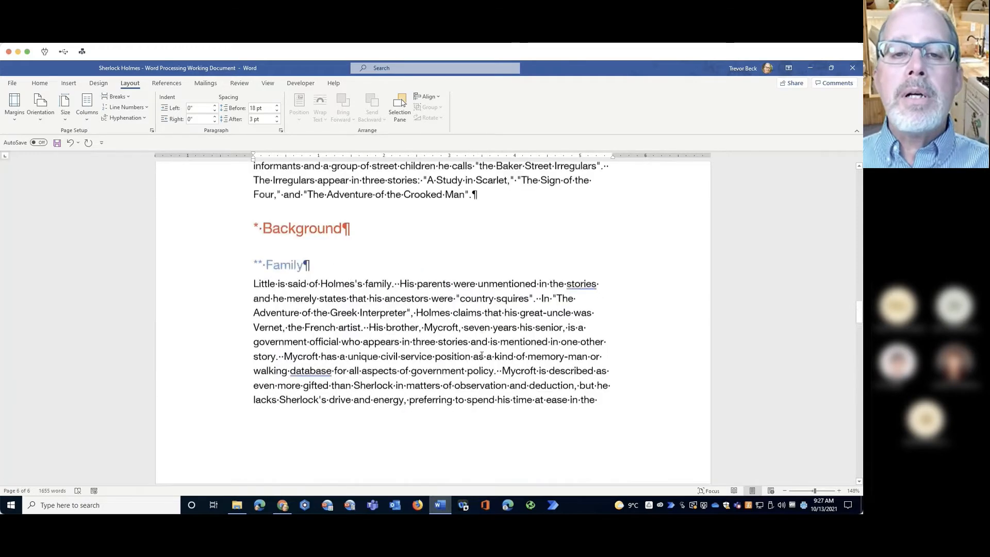
scroll(482, 356, up, 20)
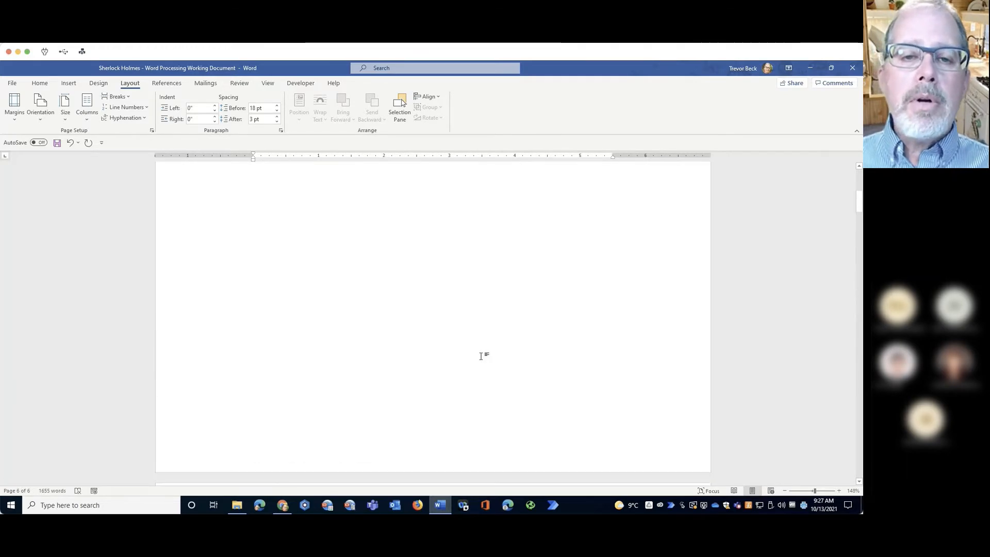
click(308, 331)
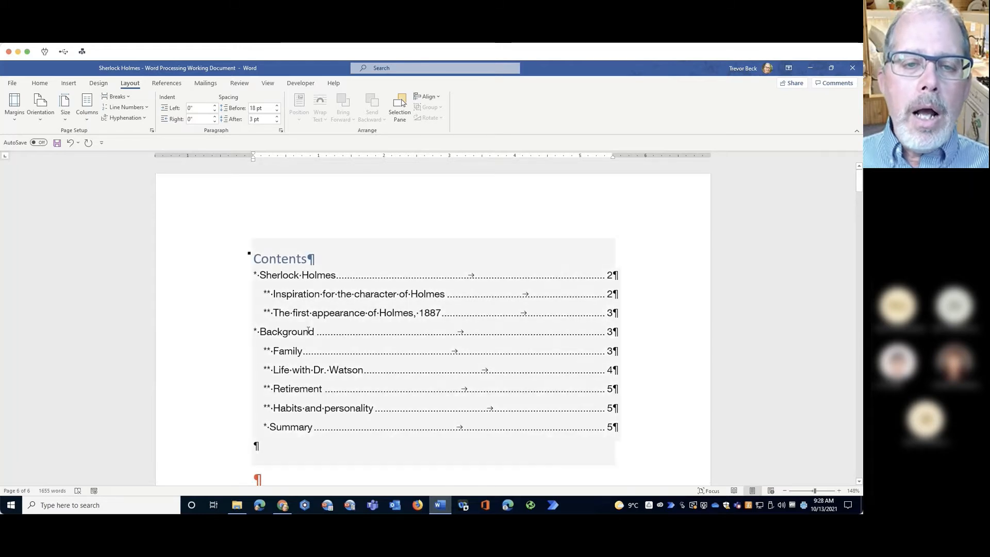
click(319, 276)
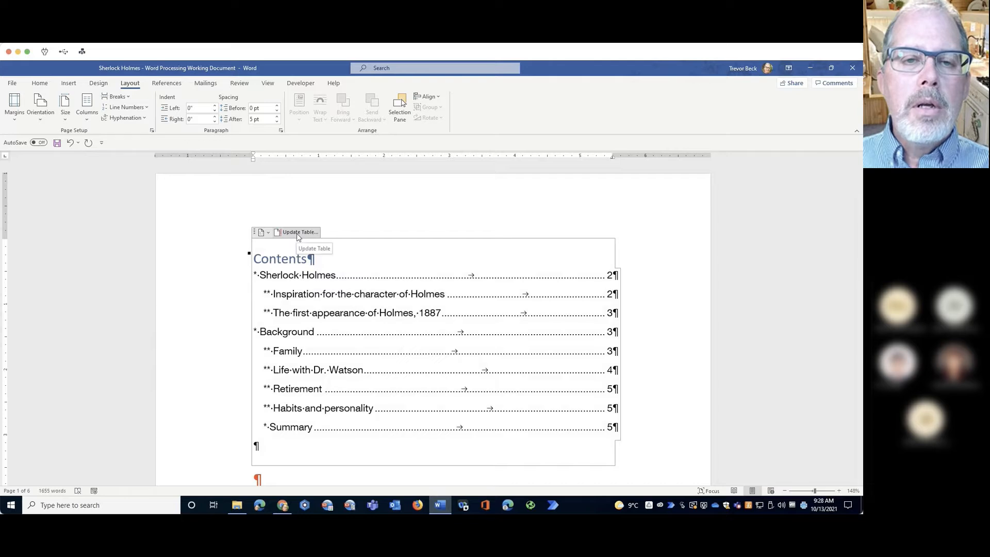
click(297, 234)
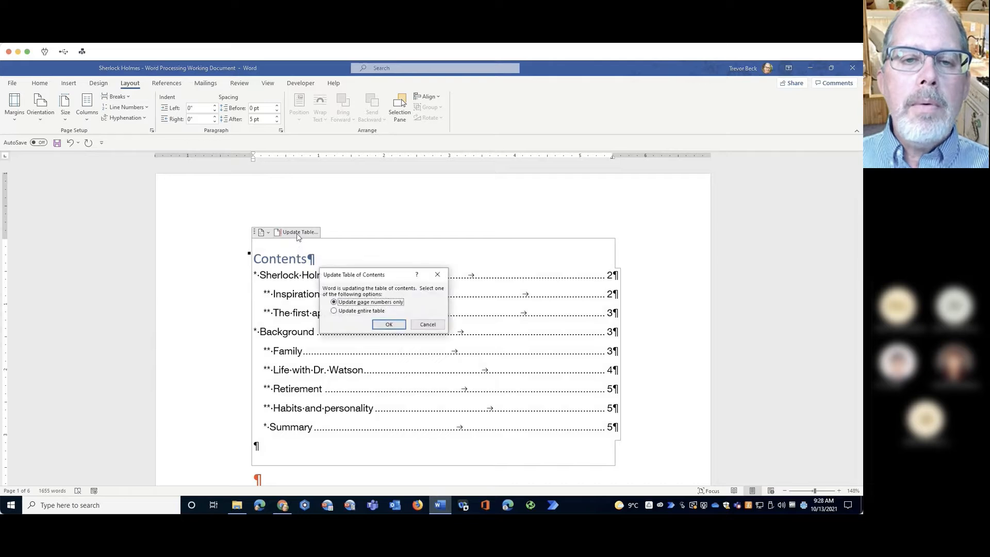
click(371, 311)
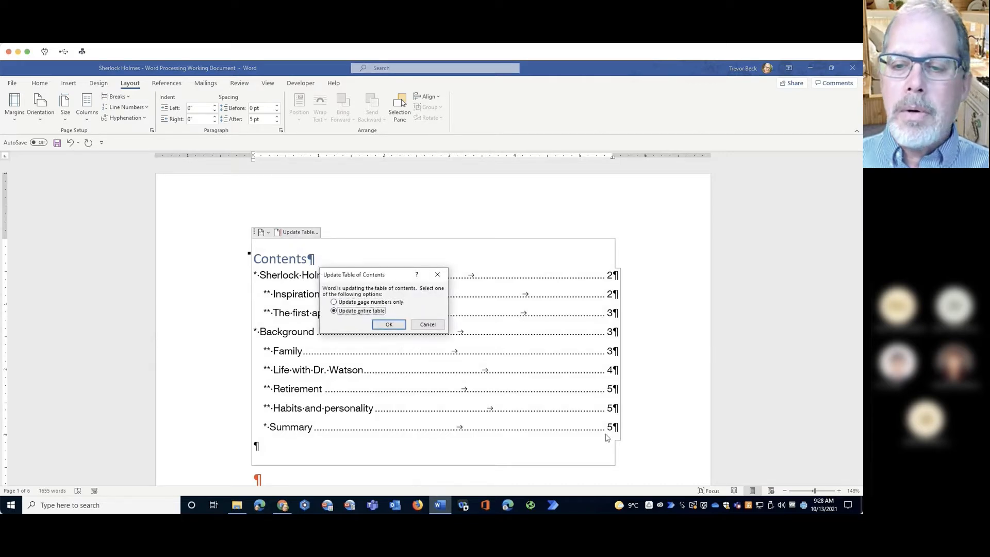
click(389, 326)
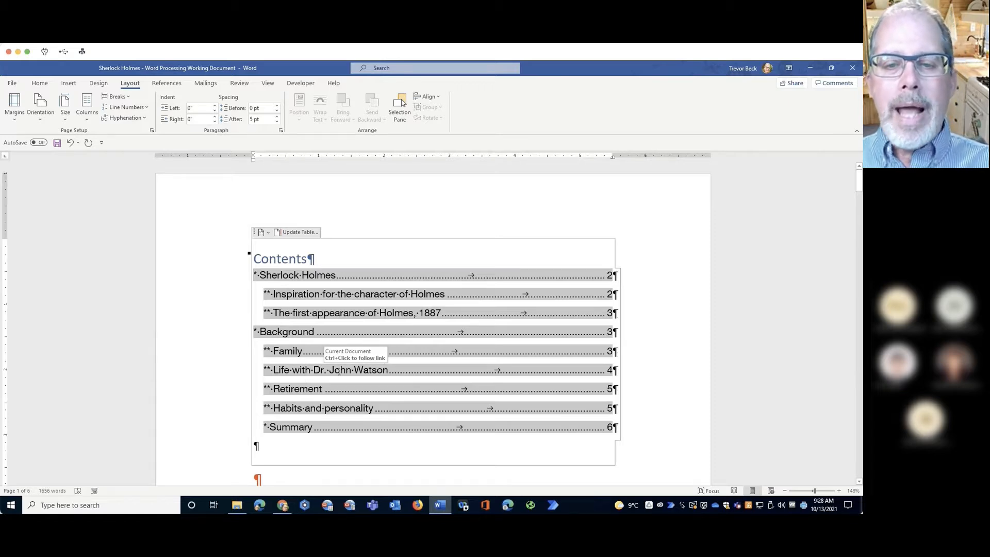
click(332, 461)
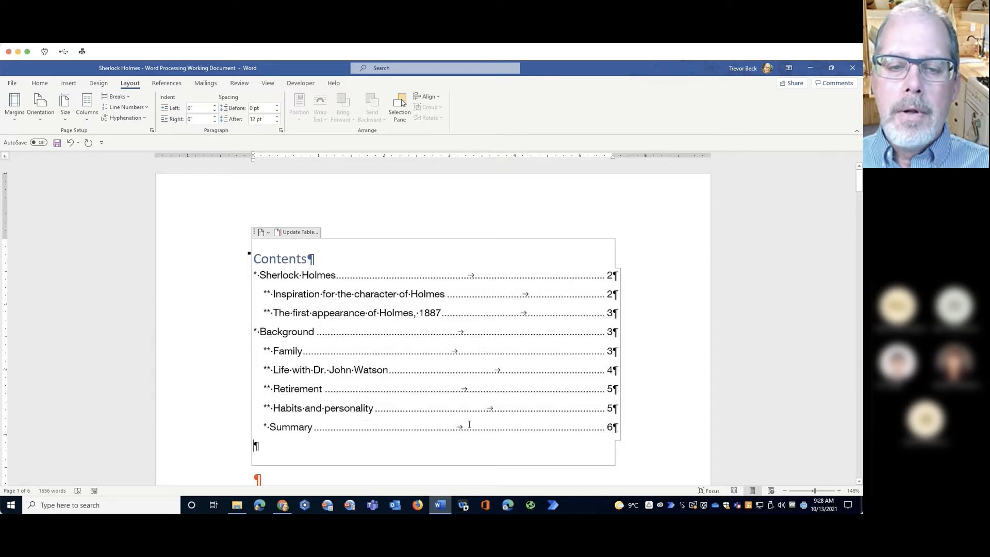
Follow the "Summary" entry in the table of contents to its heading and remove the page break before it.
ctrl+click(303, 430)
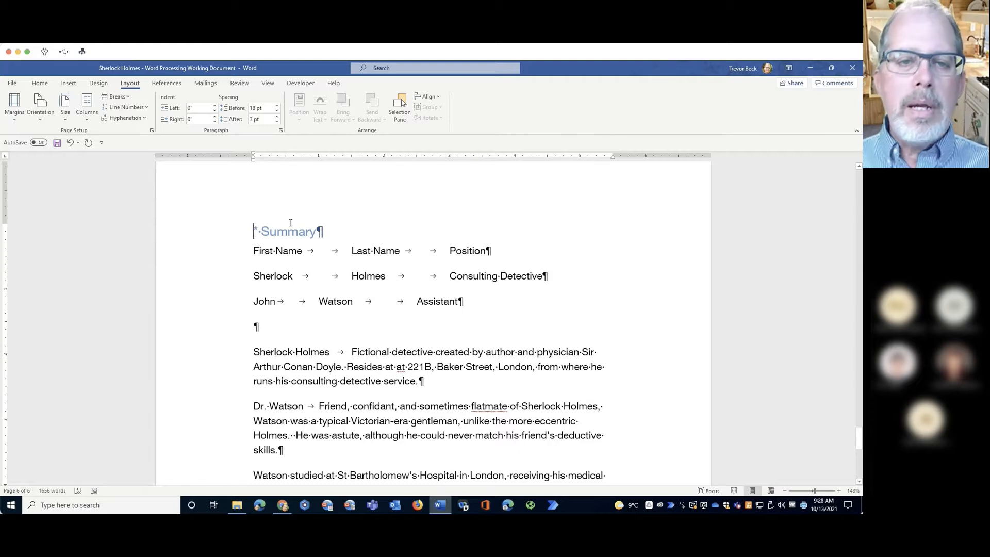
key(BackSpace)
key(BackSpace)
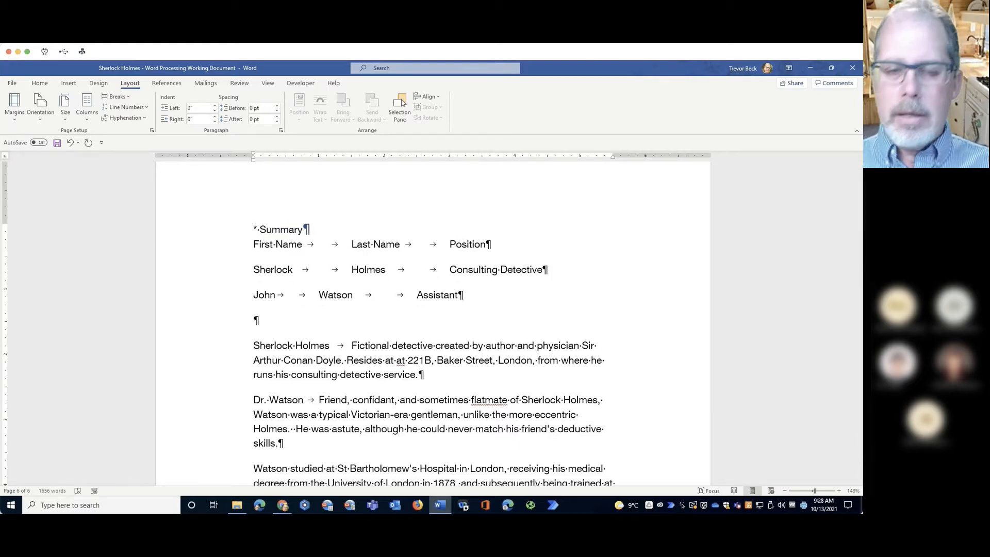
key(BackSpace)
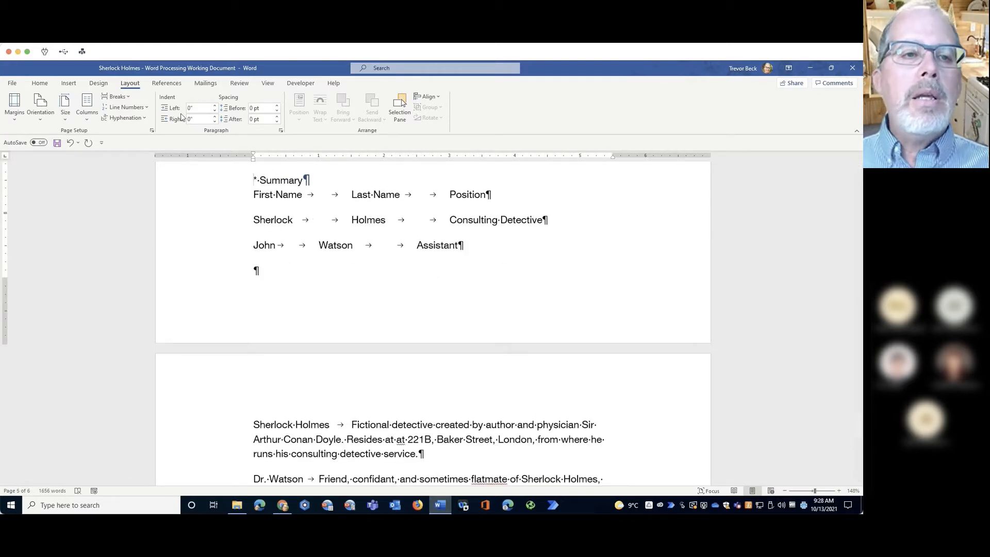
Reapply the Heading 2 style to the "Summary" line.
click(40, 83)
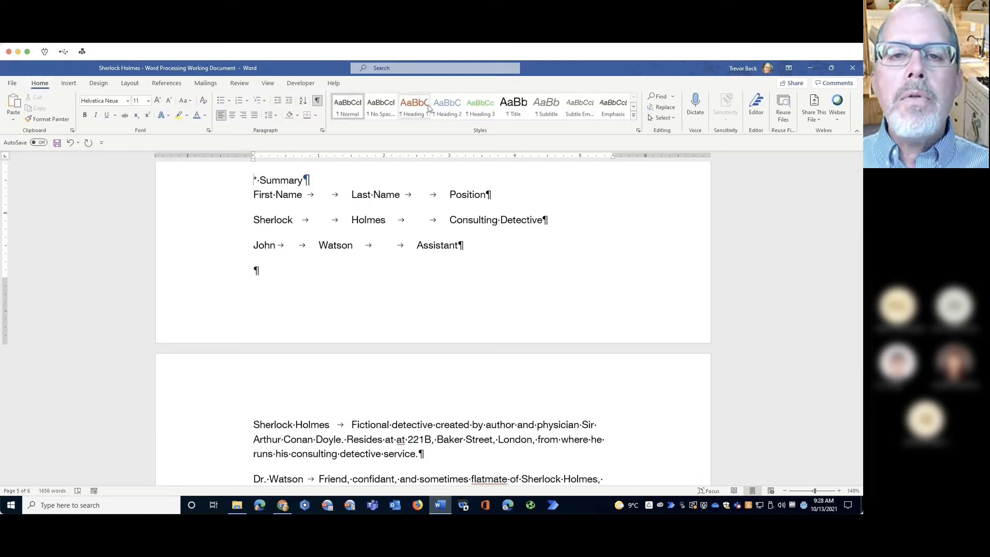
click(447, 106)
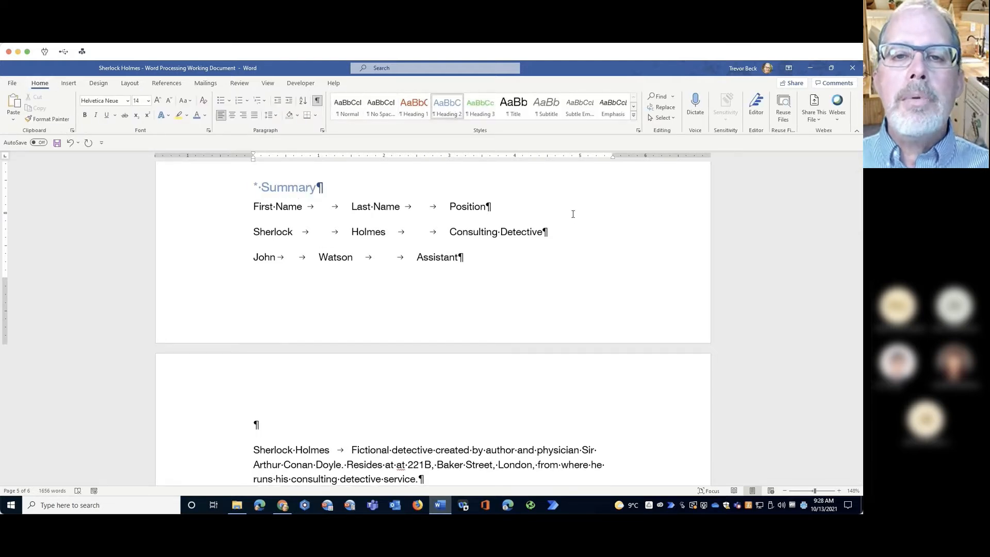
click(658, 262)
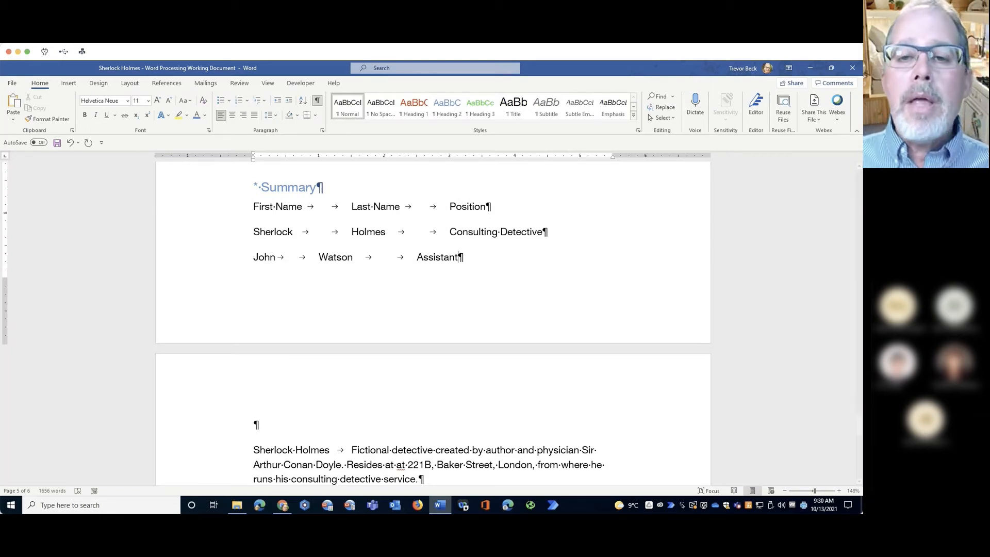
Return to the table of contents and the opening "Sherlock Holmes" section, and hide the document's formatting marks.
scroll(594, 326, up, 15)
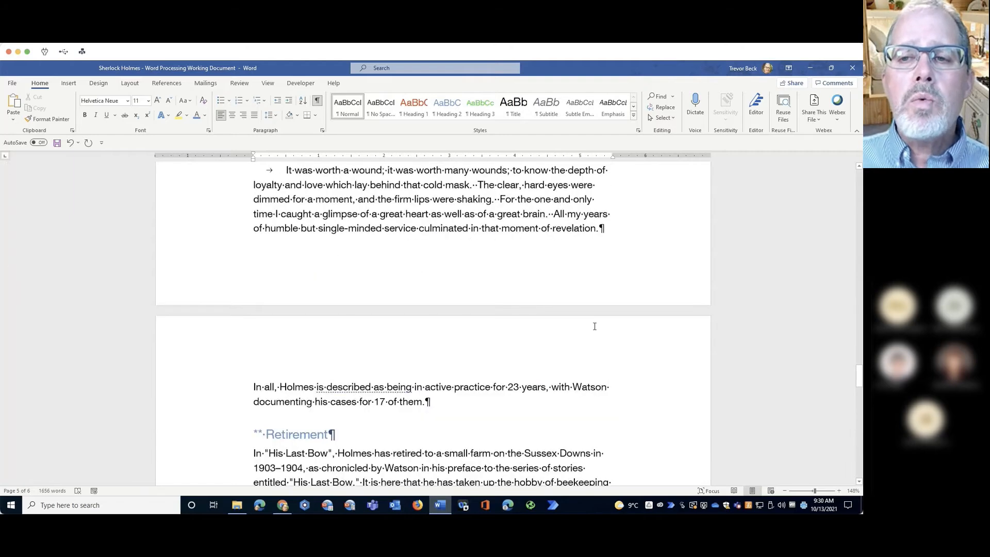
scroll(594, 326, up, 5)
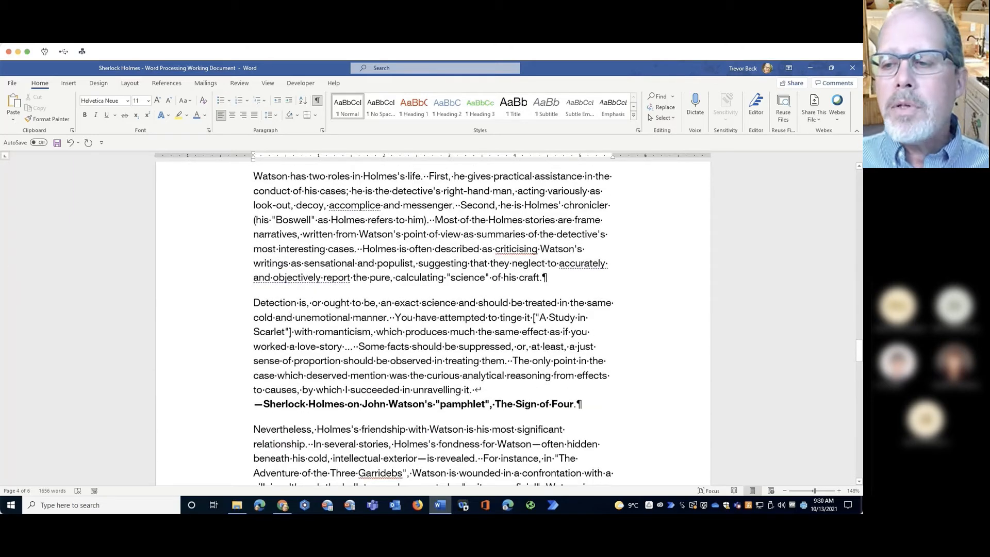
drag(859, 356, 858, 178)
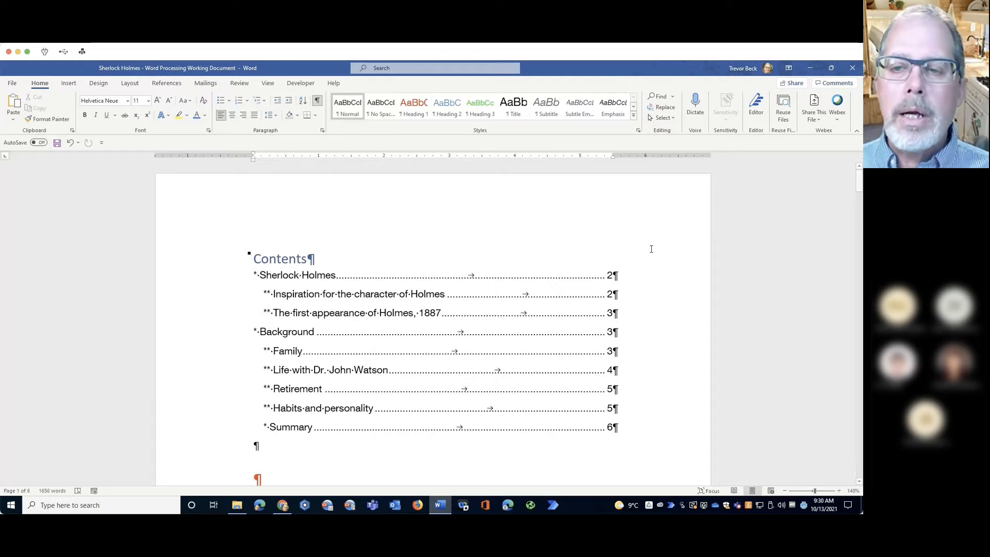
scroll(654, 275, down, 3)
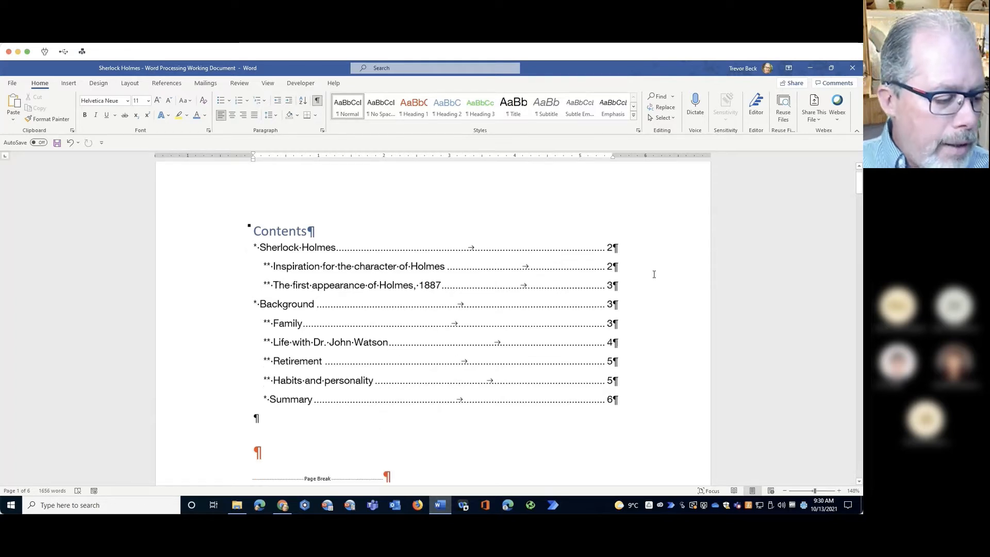
scroll(580, 305, down, 3)
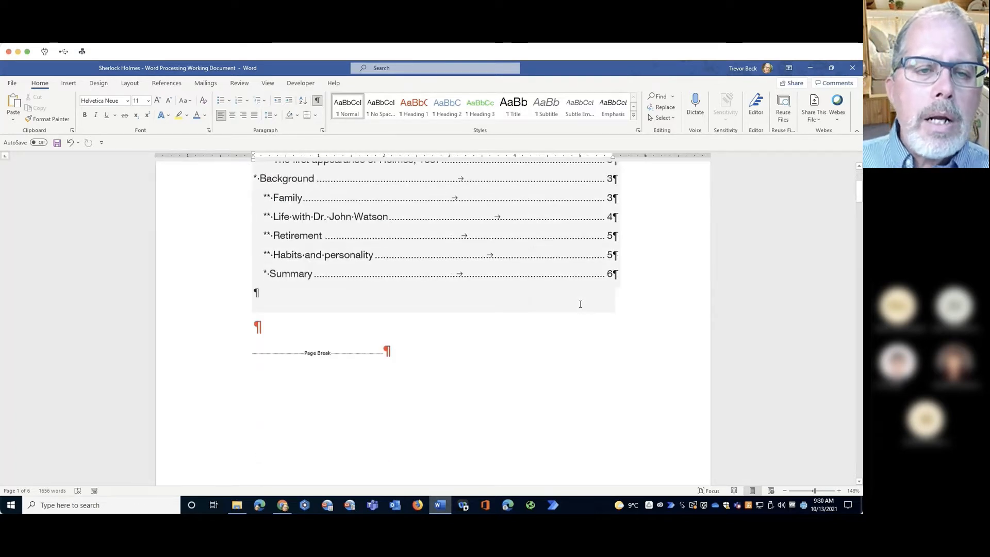
scroll(580, 304, down, 3)
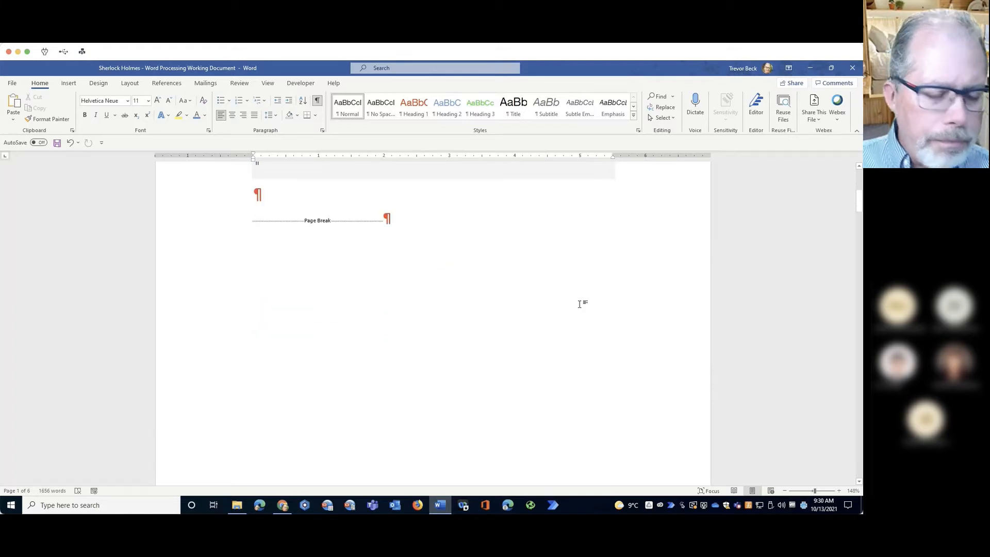
scroll(580, 304, down, 10)
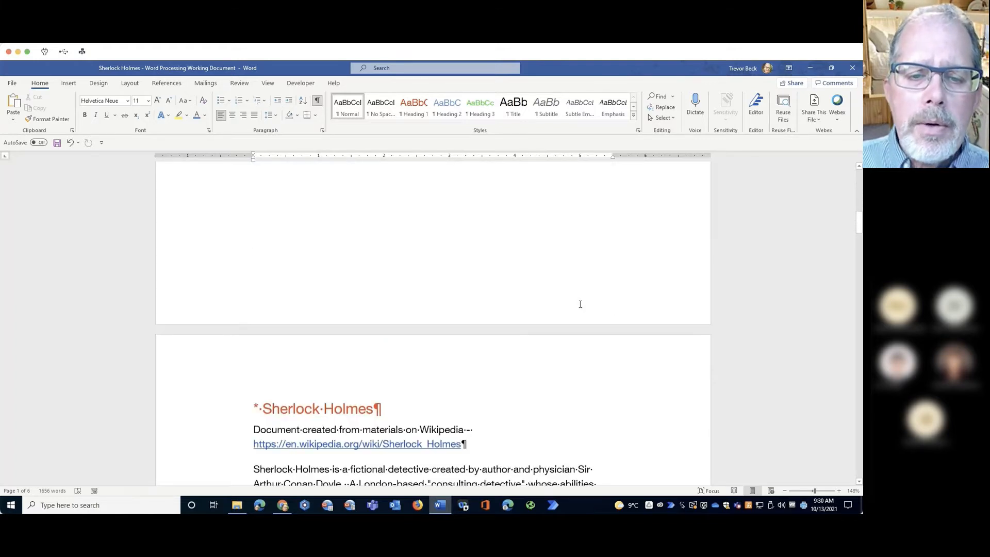
scroll(580, 304, down, 3)
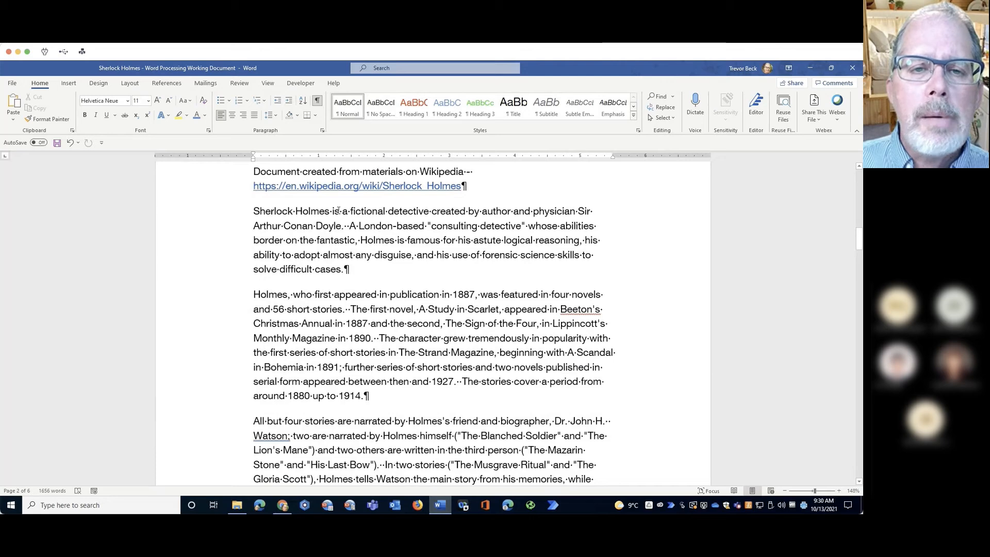
click(317, 102)
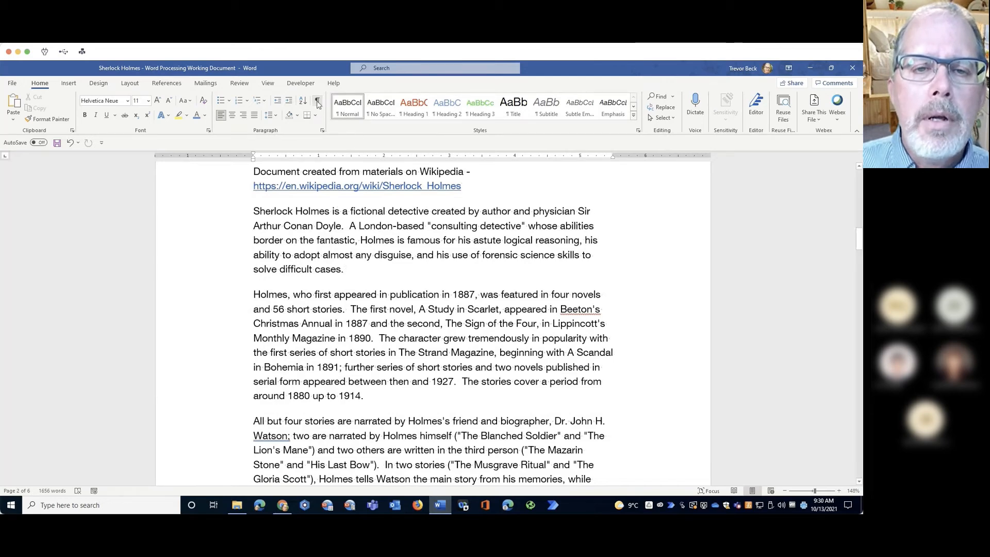
Examine the contents page and opening sections side by side at 100% zoom, and return to the "Sherlock Holmes" heading at 130%.
scroll(510, 285, down, 3)
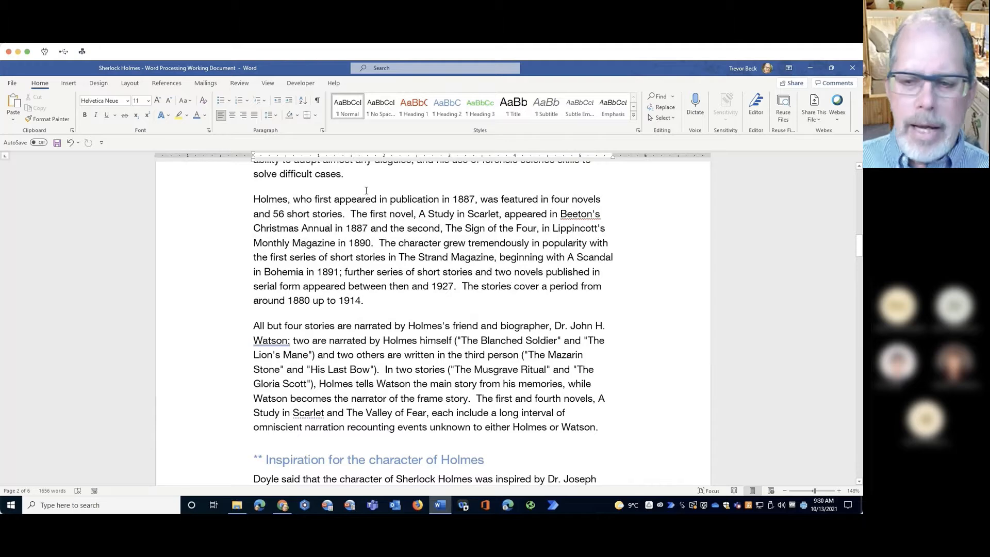
click(785, 492)
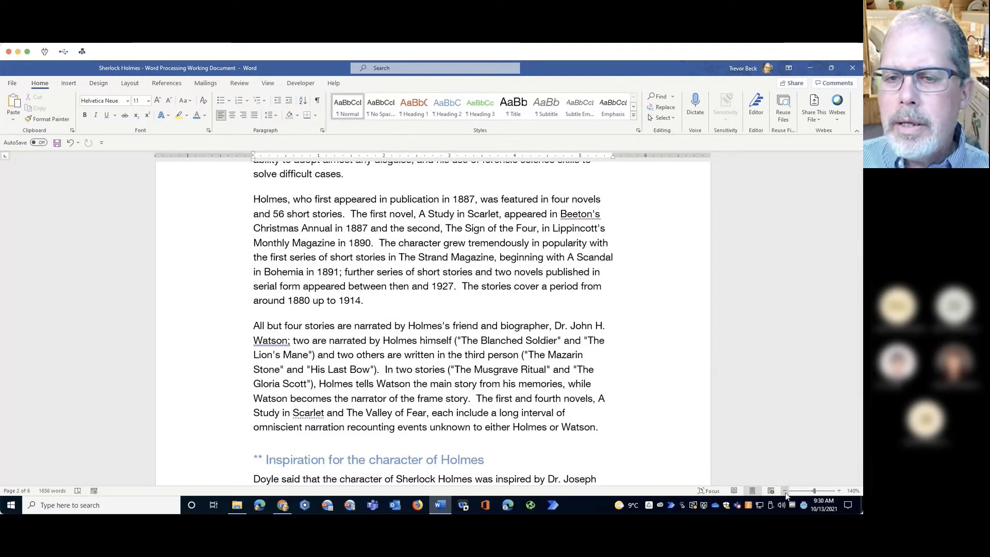
click(786, 492)
click(786, 493)
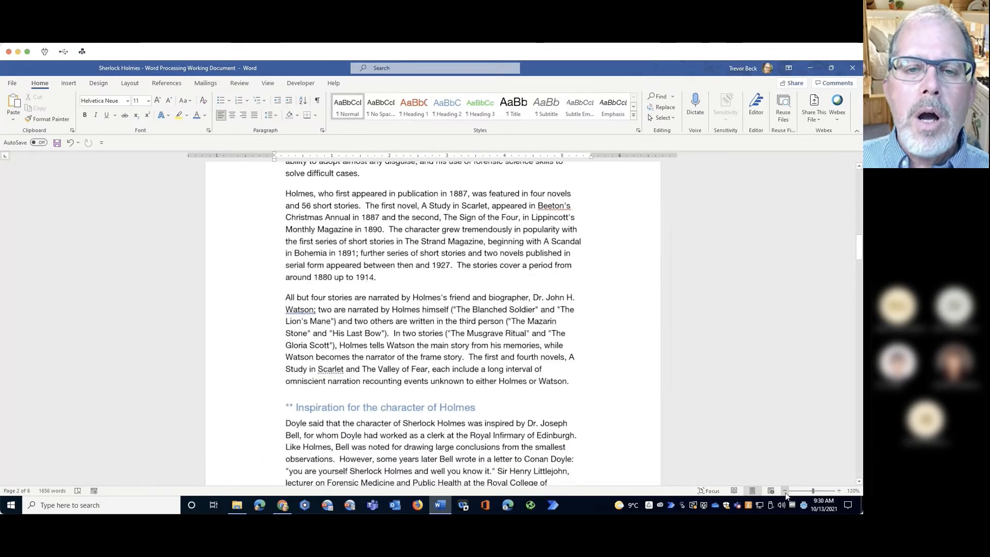
click(785, 493)
click(785, 492)
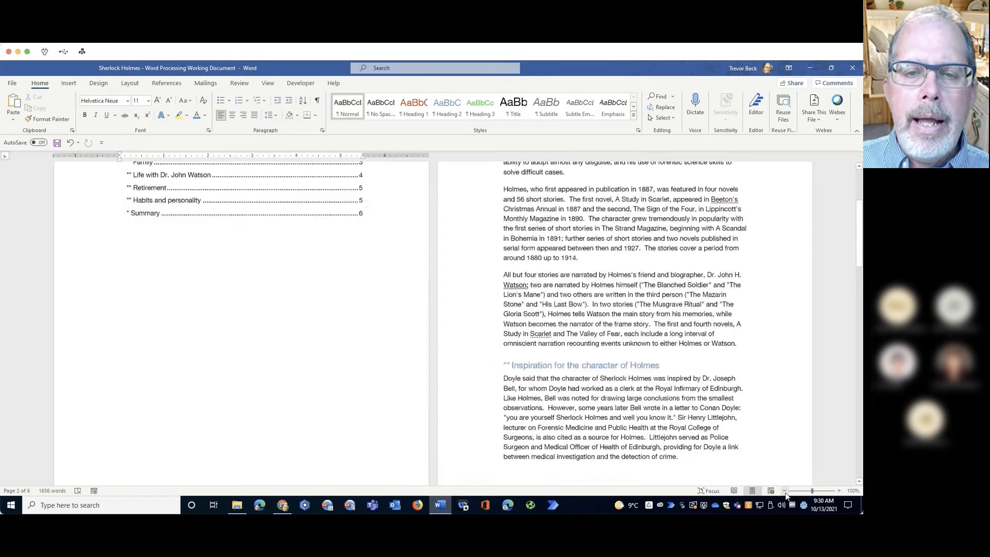
scroll(750, 326, up, 3)
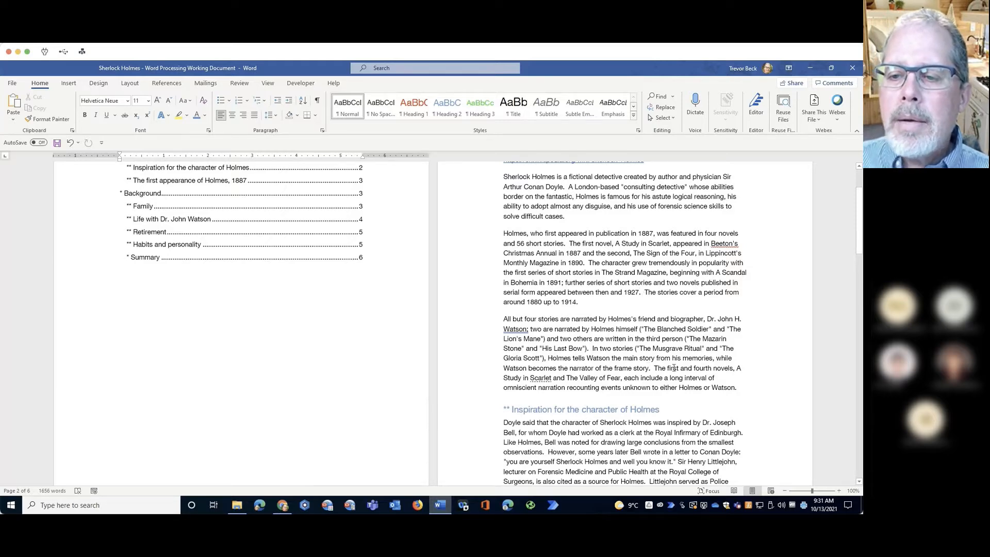
scroll(674, 367, down, 3)
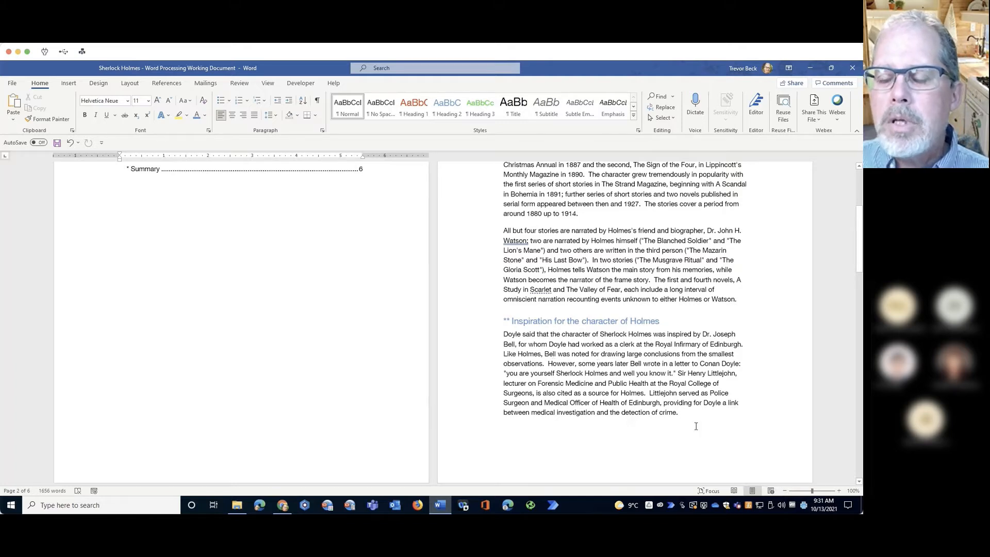
scroll(697, 427, down, 4)
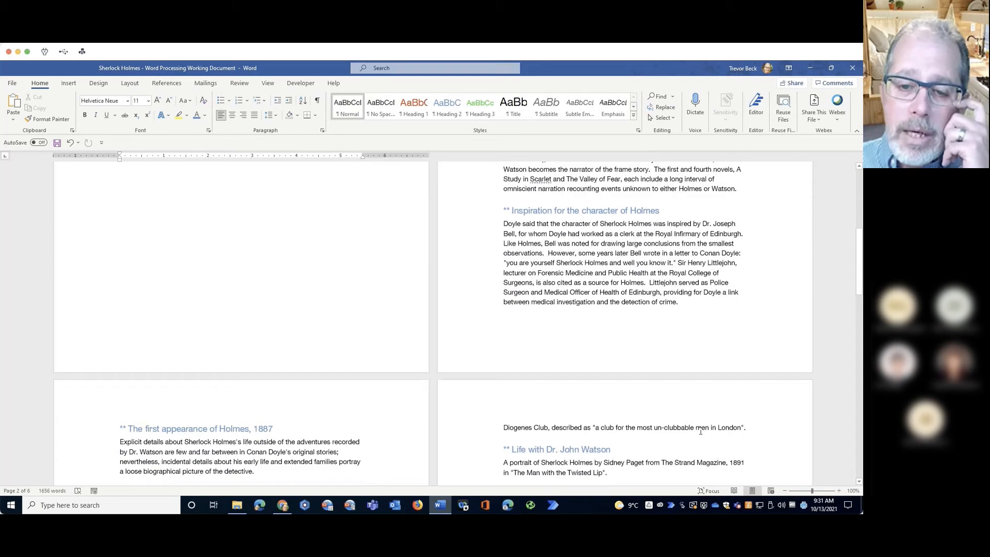
scroll(699, 427, up, 4)
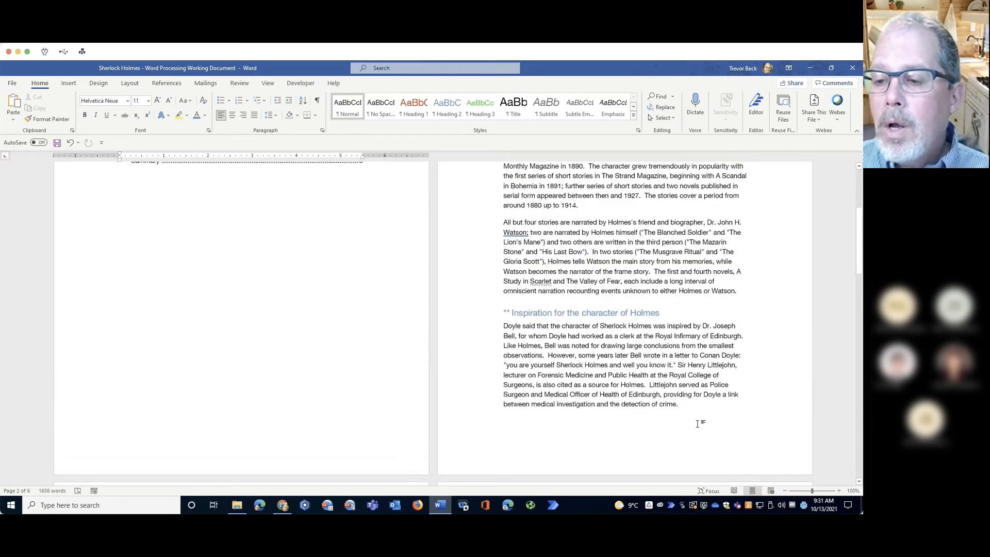
click(838, 491)
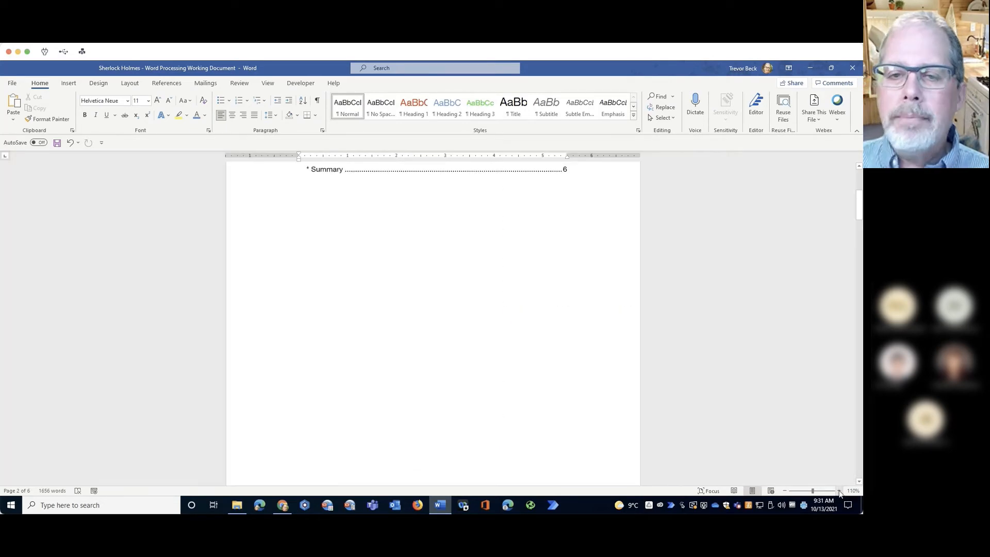
click(839, 490)
click(838, 491)
scroll(461, 294, down, 8)
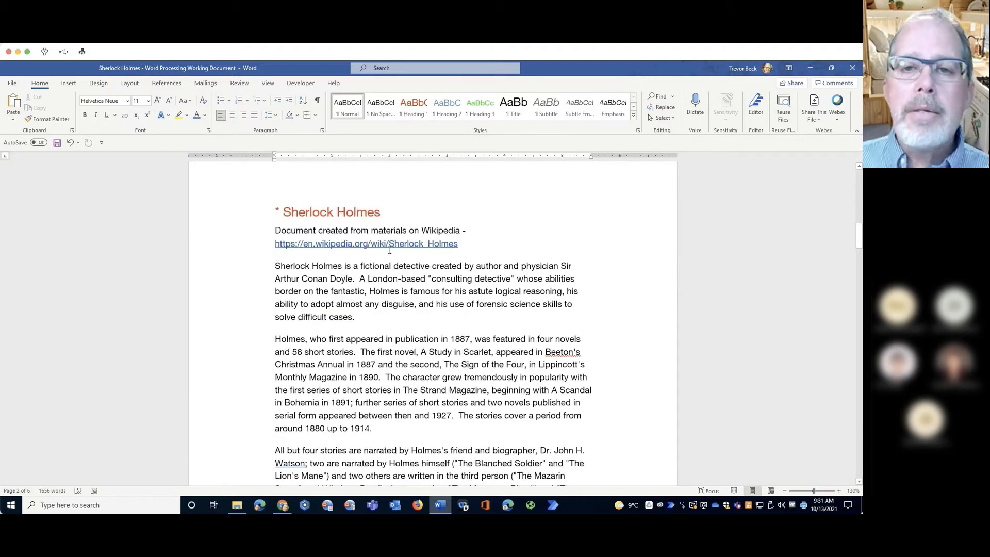
Open Find and Replace and look through the special characters available for the search text.
click(662, 106)
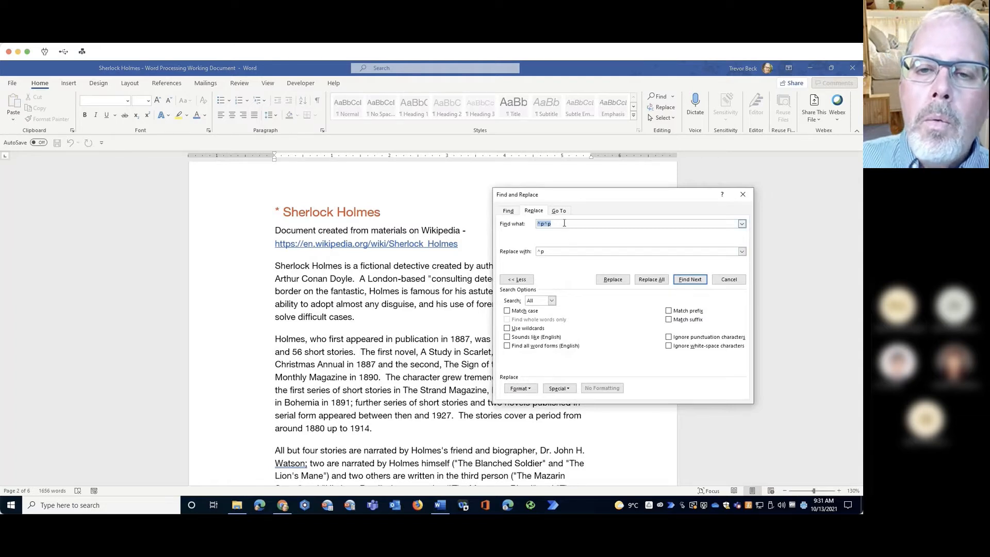
click(564, 223)
double_click(564, 222)
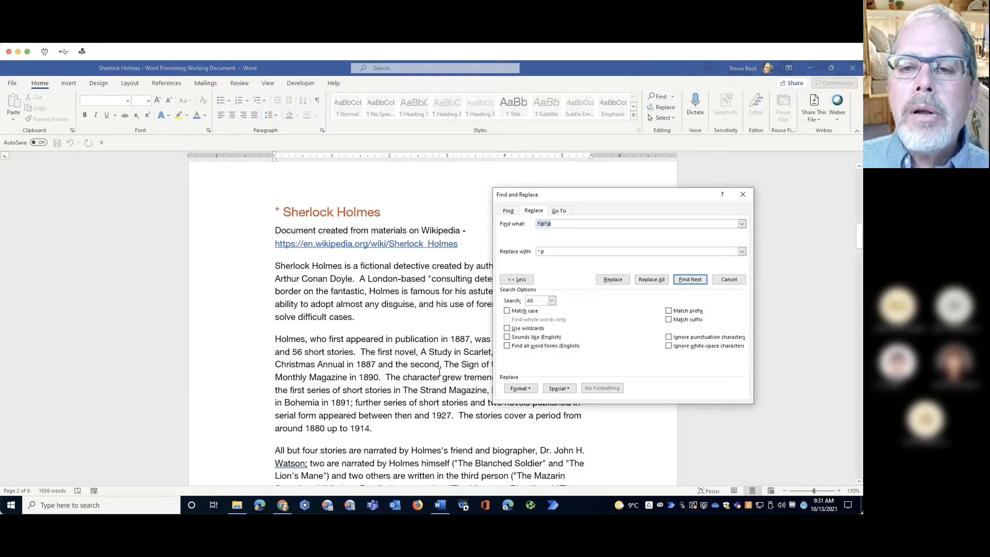
click(566, 392)
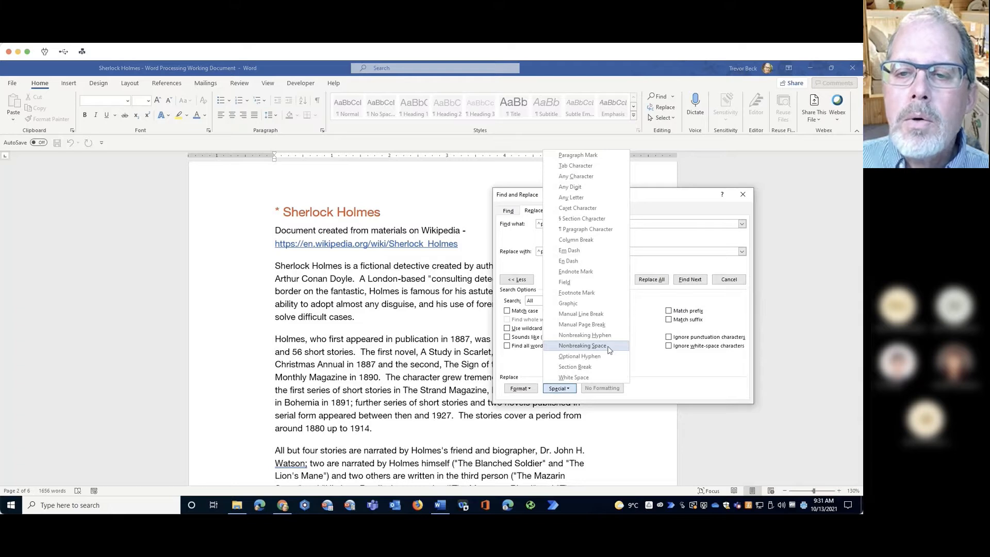
click(582, 346)
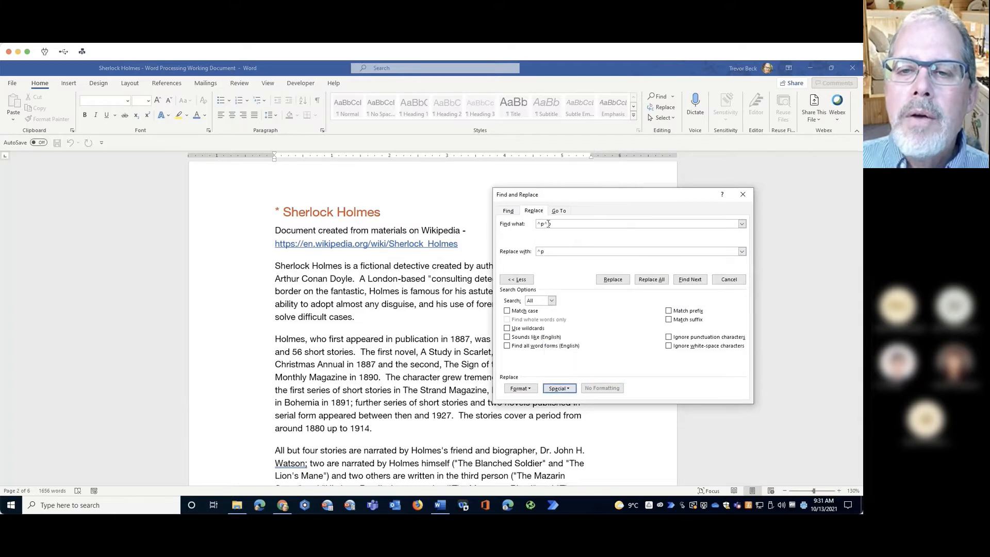
Replace every double space in the document with a single space.
drag(557, 226, 534, 224)
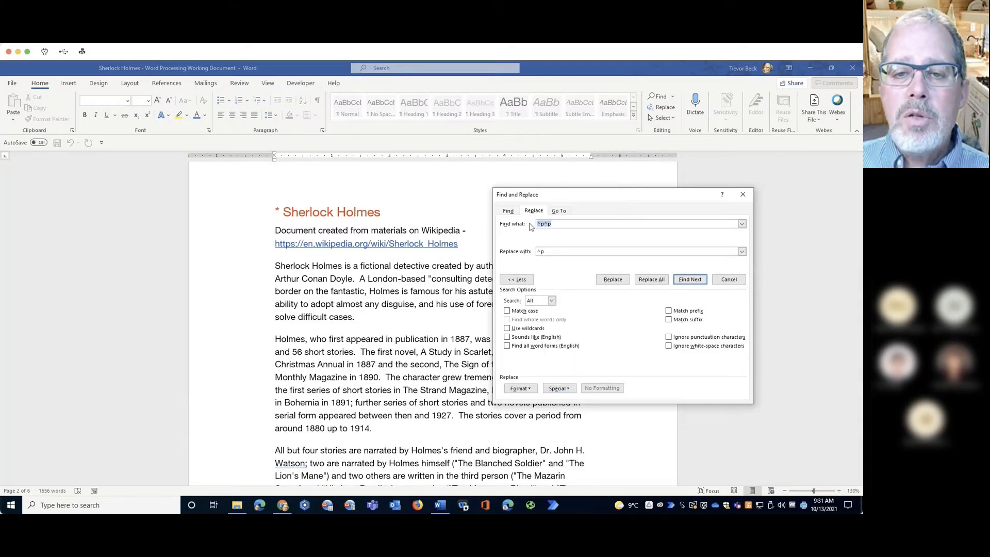
key(BackSpace)
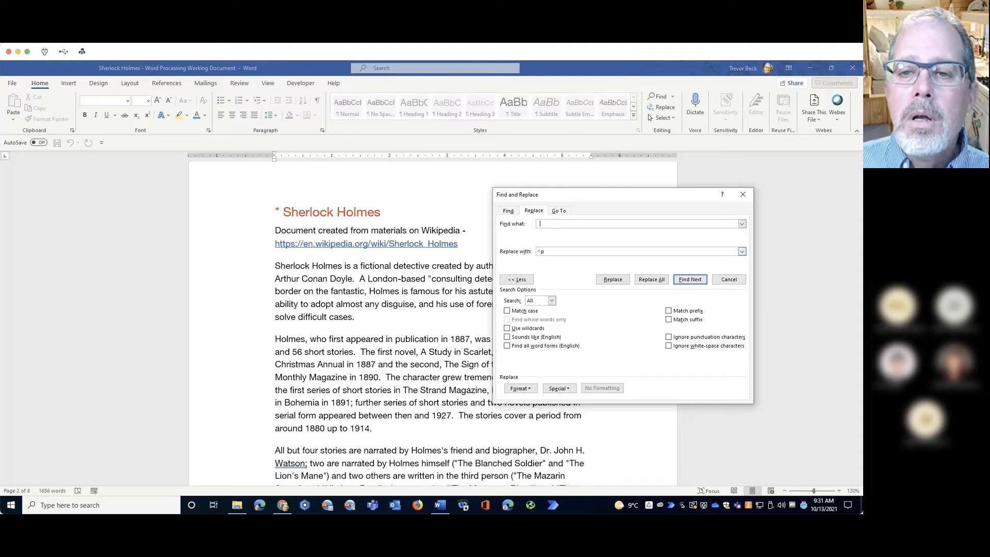
drag(557, 254, 536, 253)
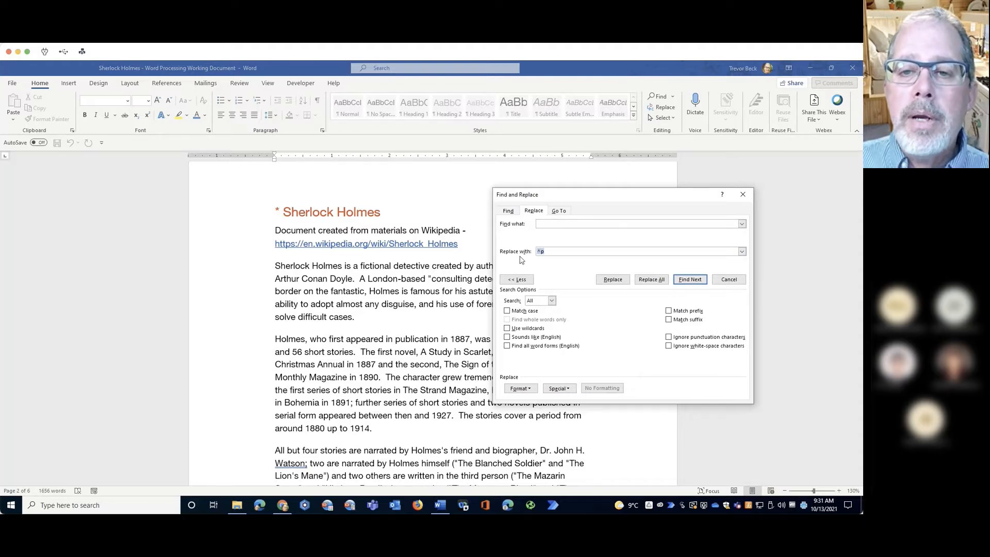
key(BackSpace)
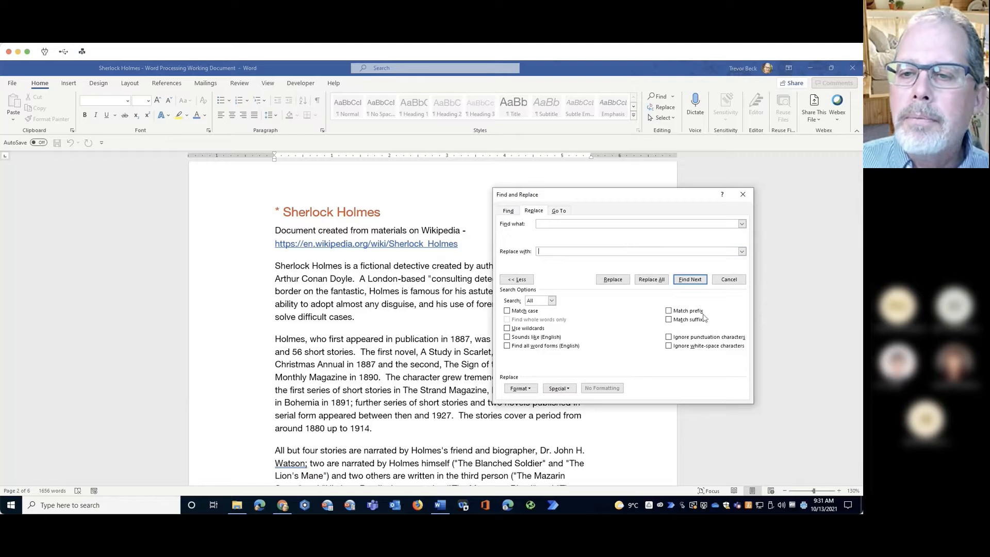
click(654, 281)
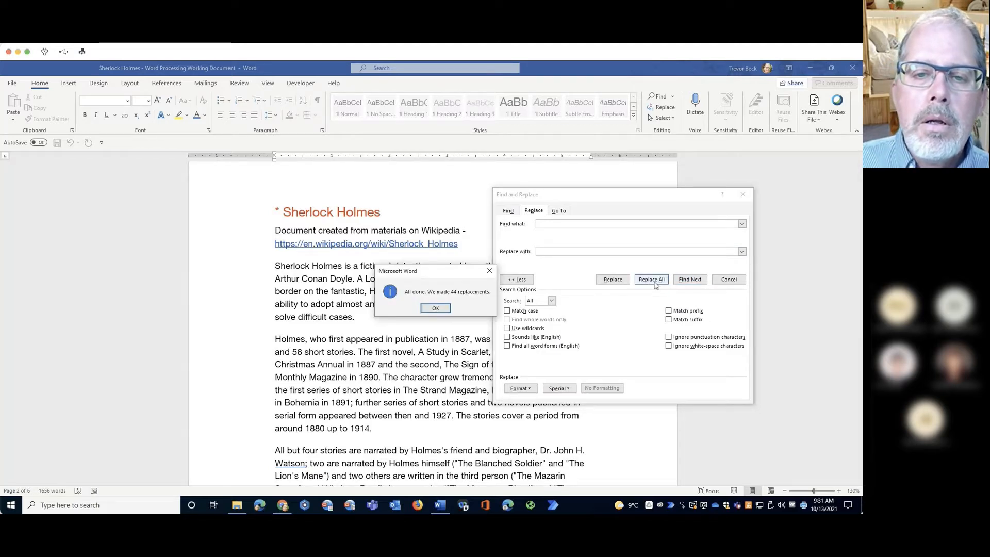
click(435, 308)
Show the formatting marks and check the word spacing from the "Summary" section back to "Life with Dr. John Watson".
scroll(399, 349, up, 7)
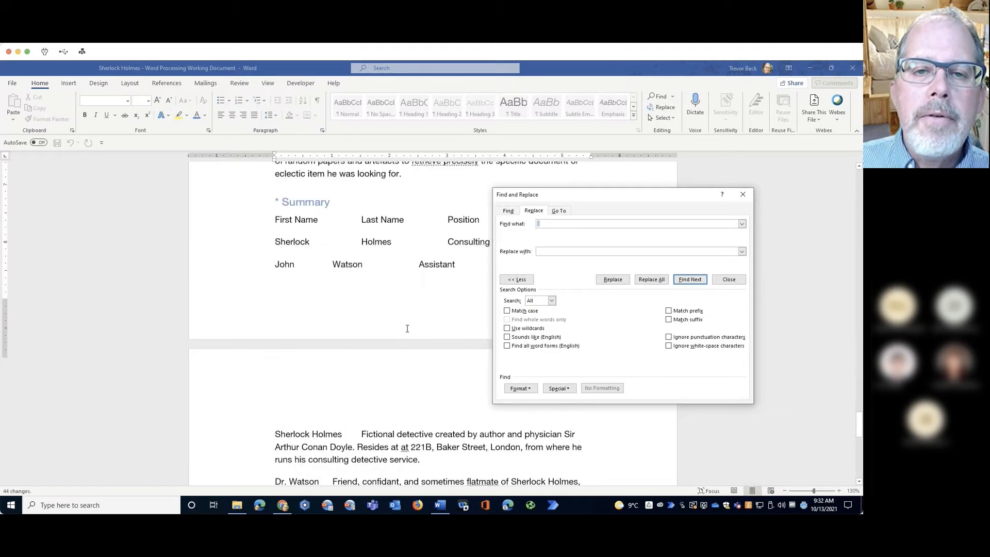
scroll(414, 227, up, 2)
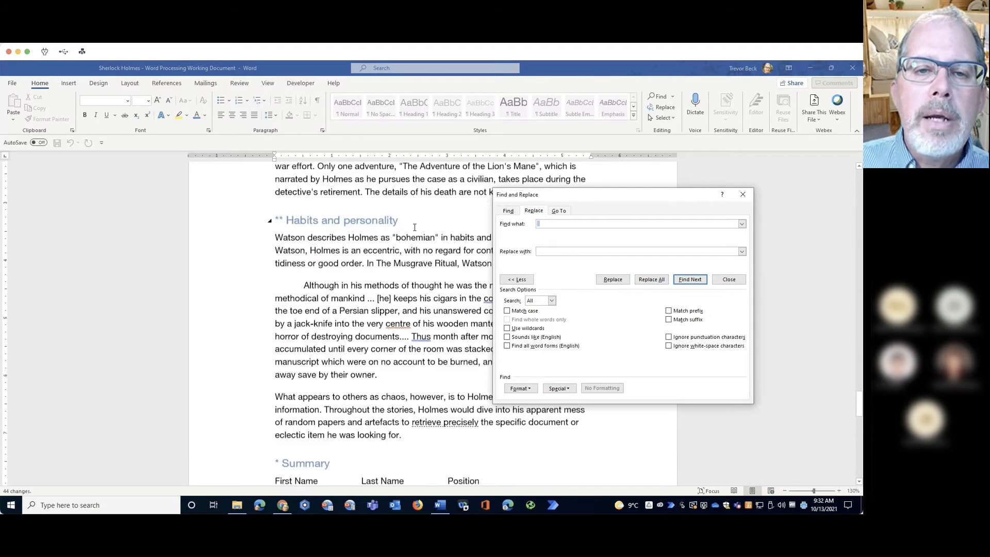
scroll(414, 228, up, 3)
click(318, 102)
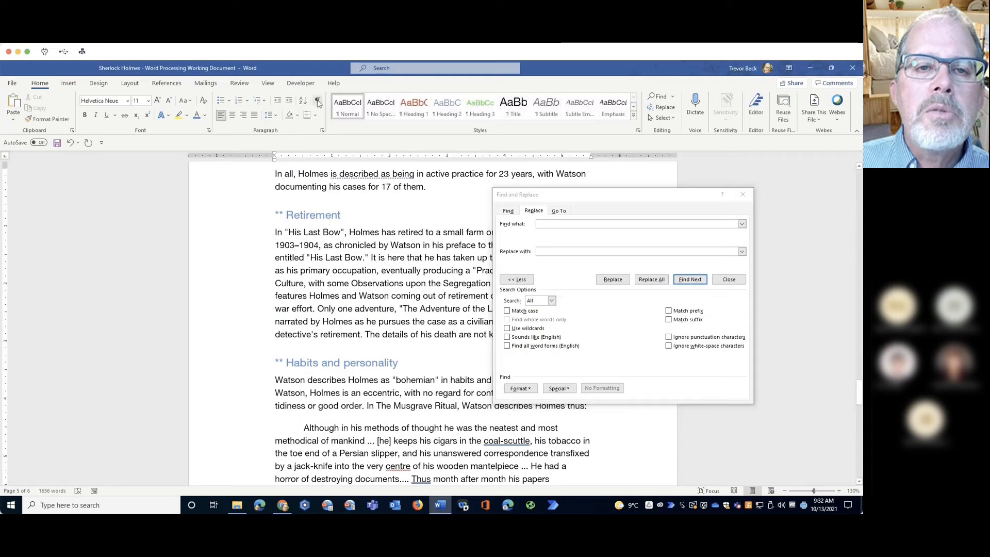
click(317, 102)
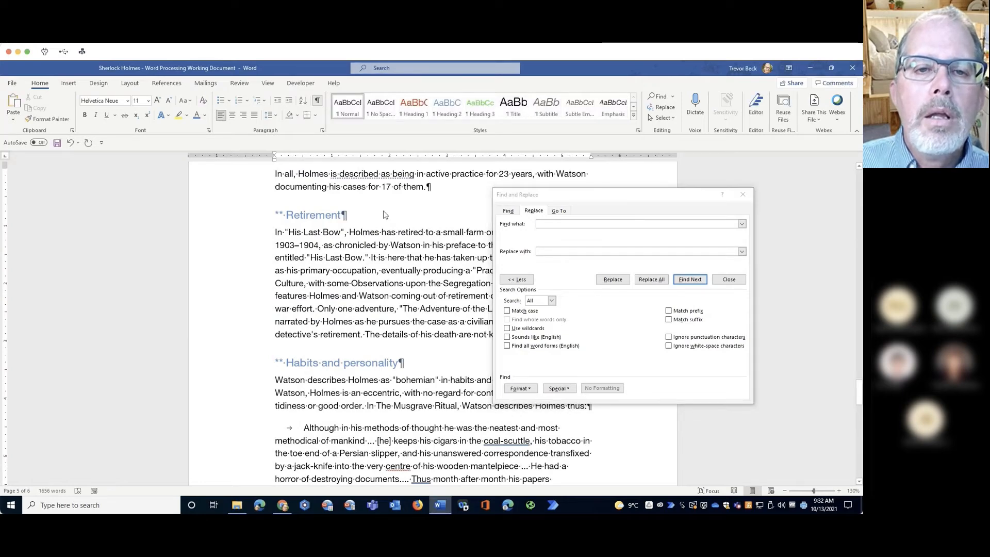
scroll(408, 267, up, 2)
scroll(407, 268, up, 6)
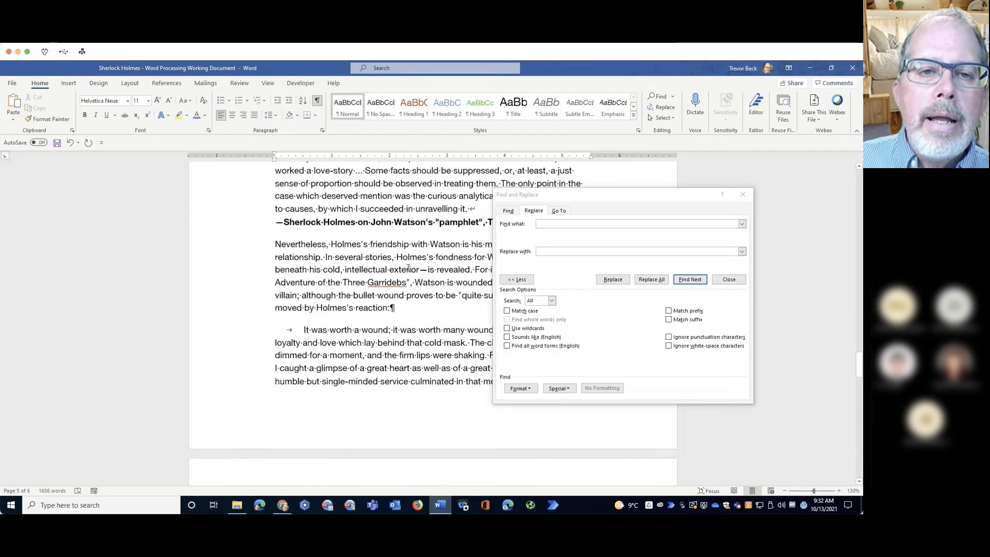
scroll(407, 268, up, 3)
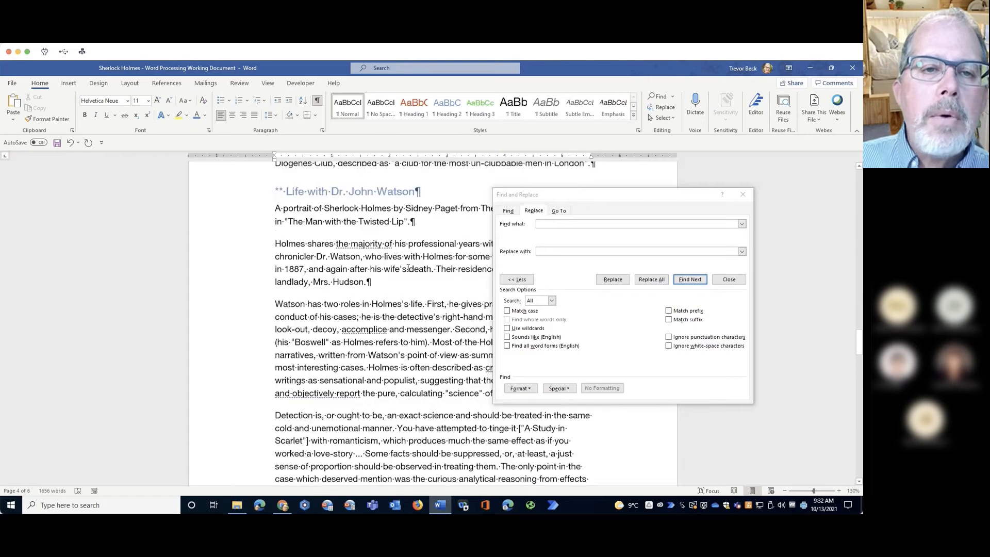
scroll(408, 268, up, 2)
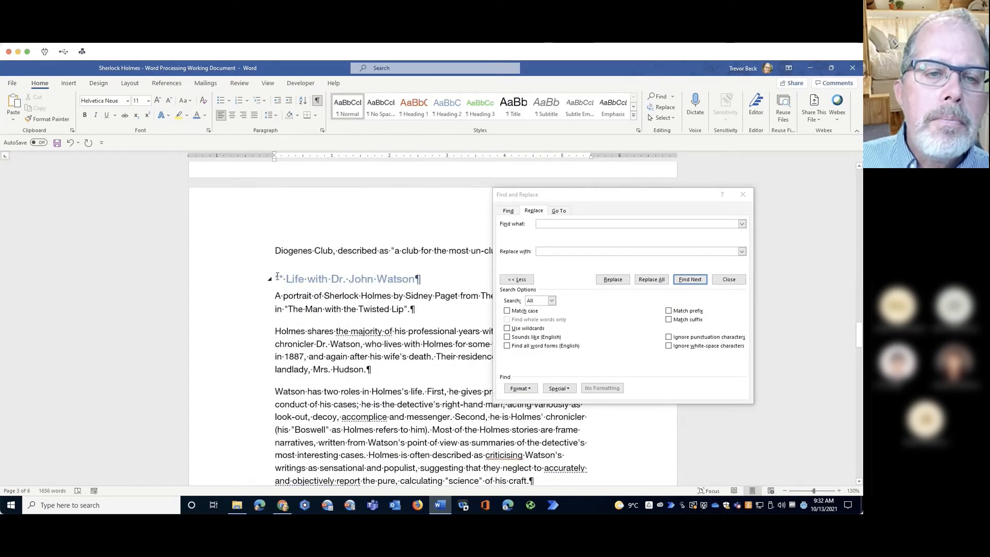
Examine the asterisks in front of the headings from "Life with Dr. John Watson" back to "Sherlock Holmes".
drag(276, 278, 285, 278)
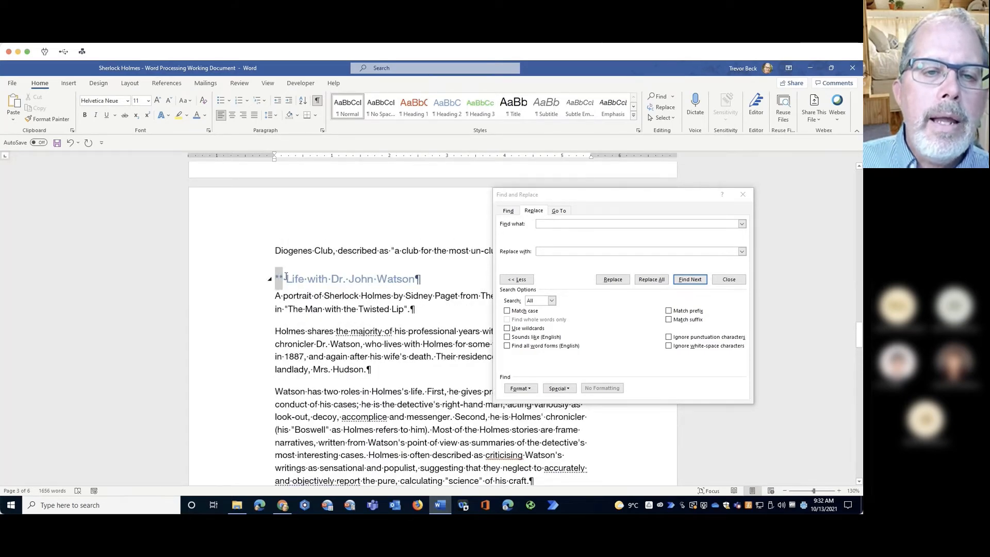
scroll(391, 274, up, 12)
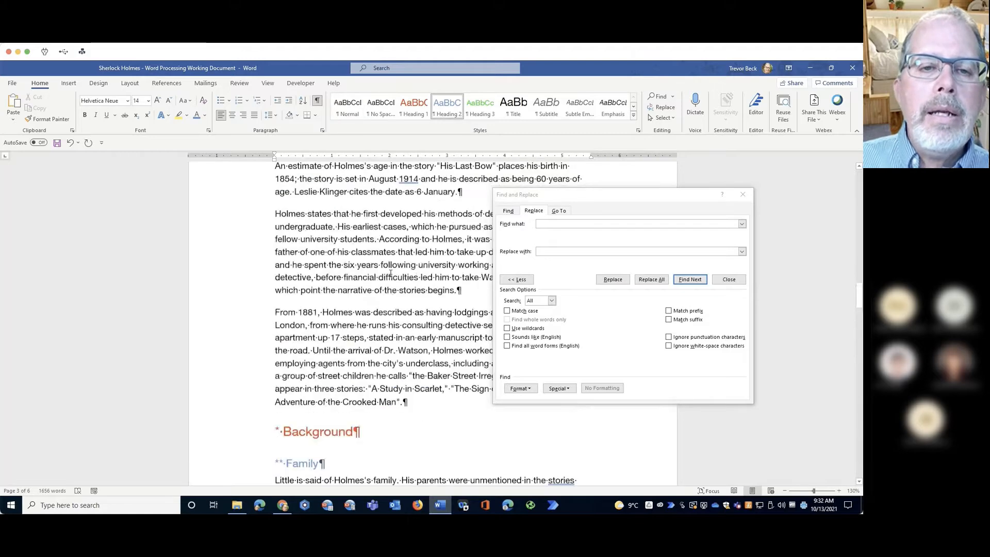
scroll(391, 273, up, 15)
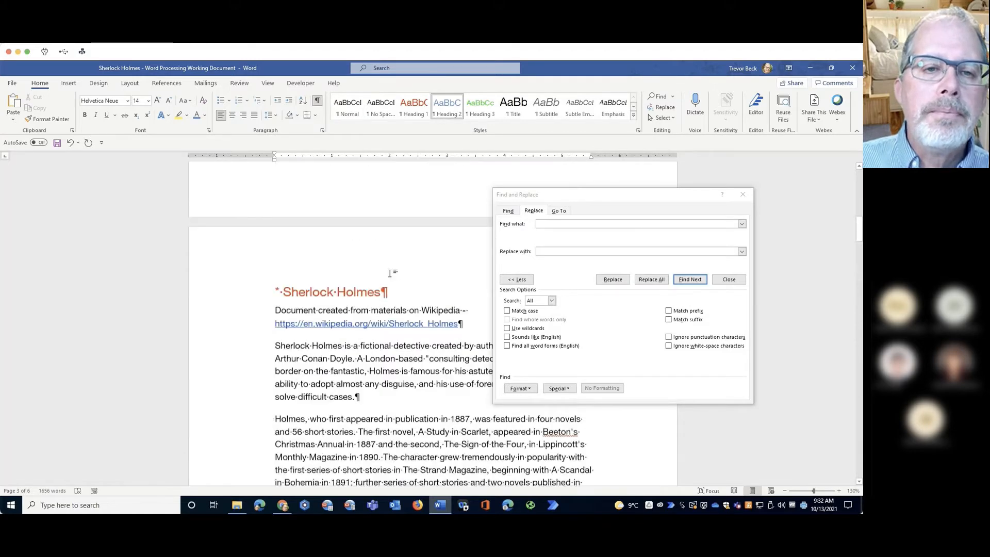
scroll(390, 274, down, 3)
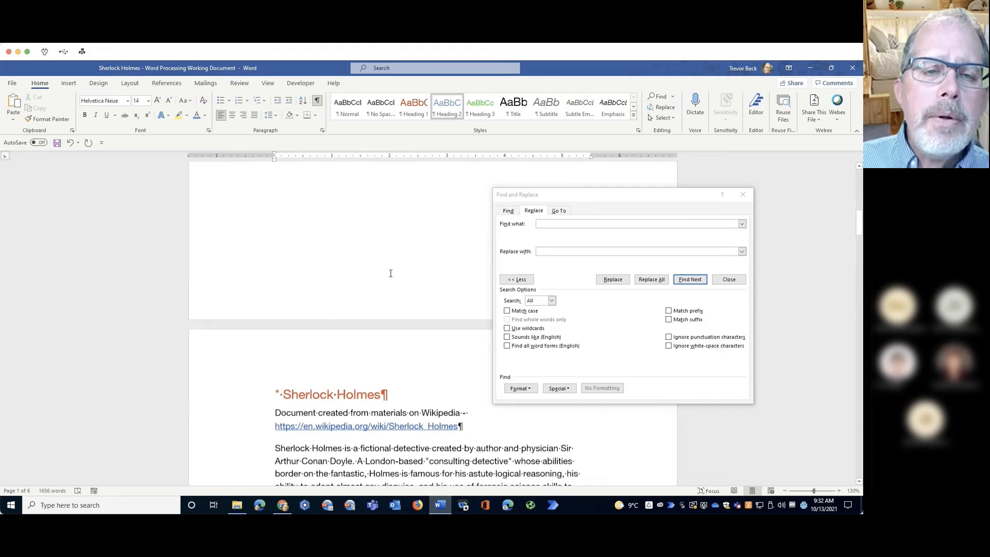
scroll(390, 274, down, 9)
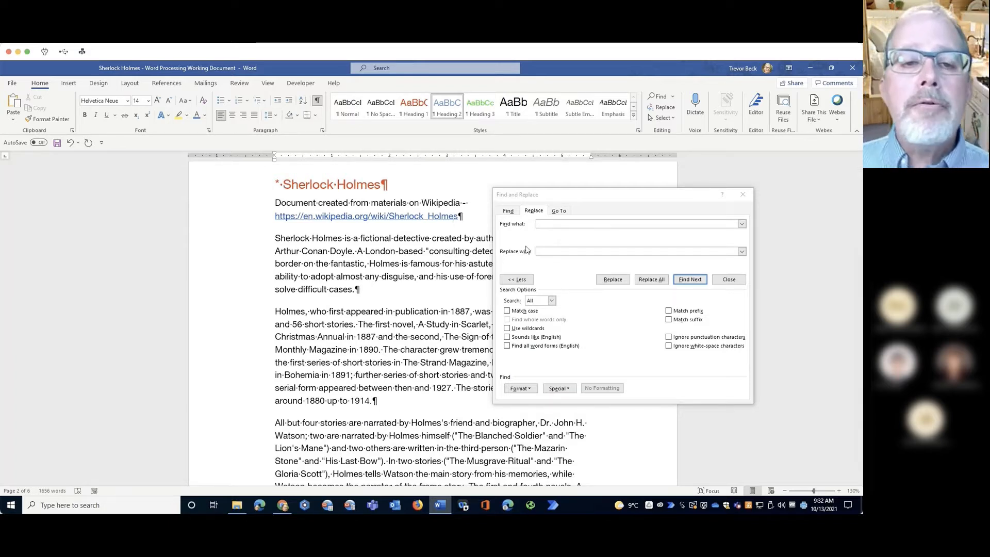
scroll(356, 276, down, 1)
scroll(355, 276, up, 1)
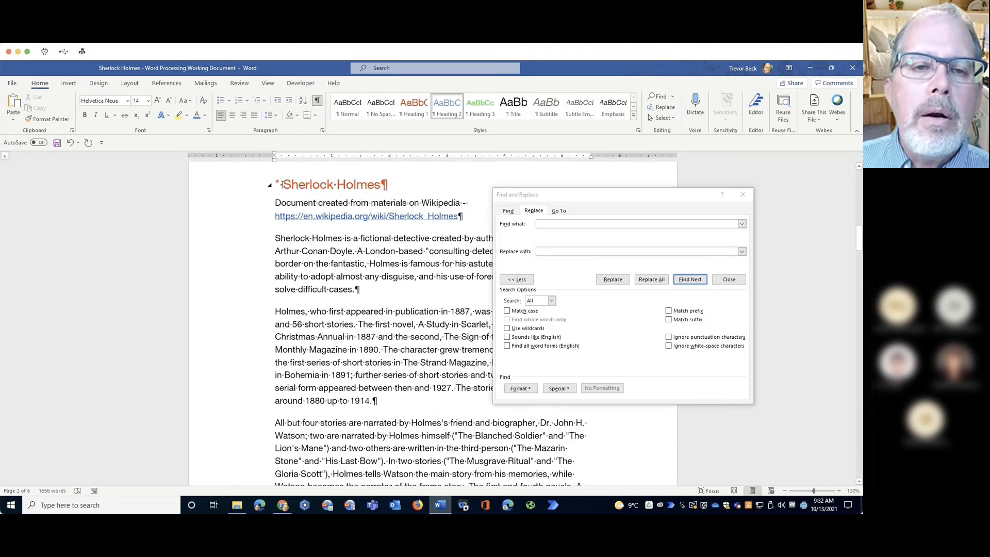
Try to remove every asterisk followed by a space throughout the document by replacing the pair with nothing.
click(571, 226)
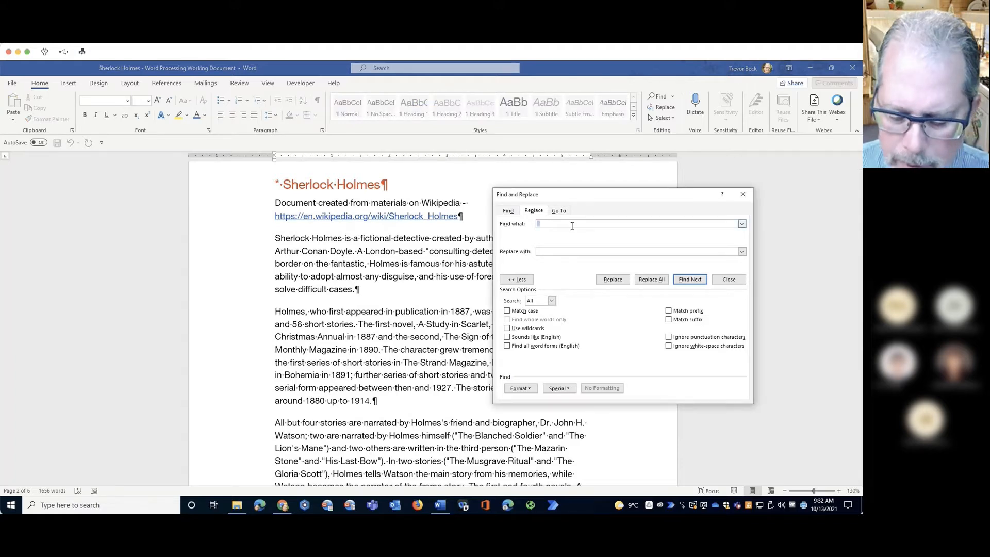
text(*)
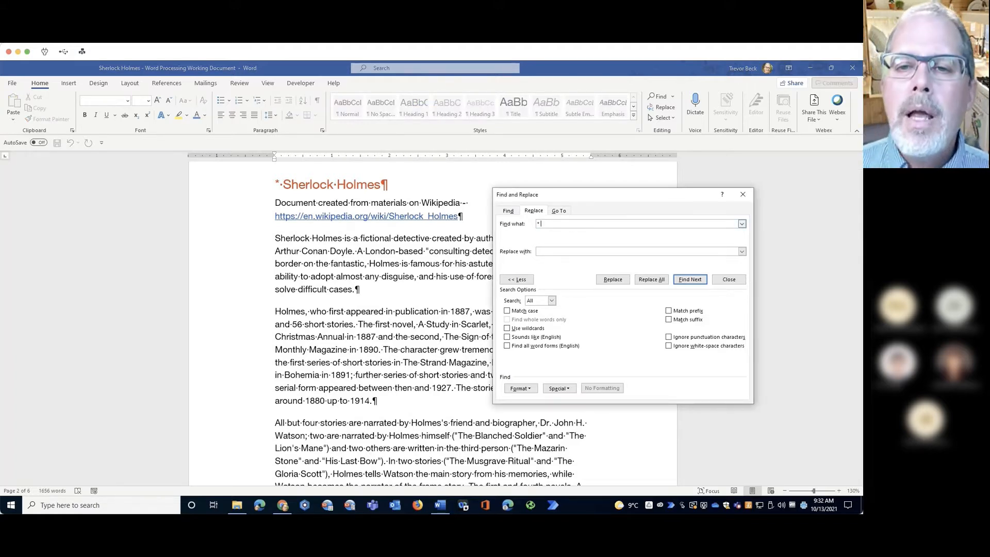
click(567, 252)
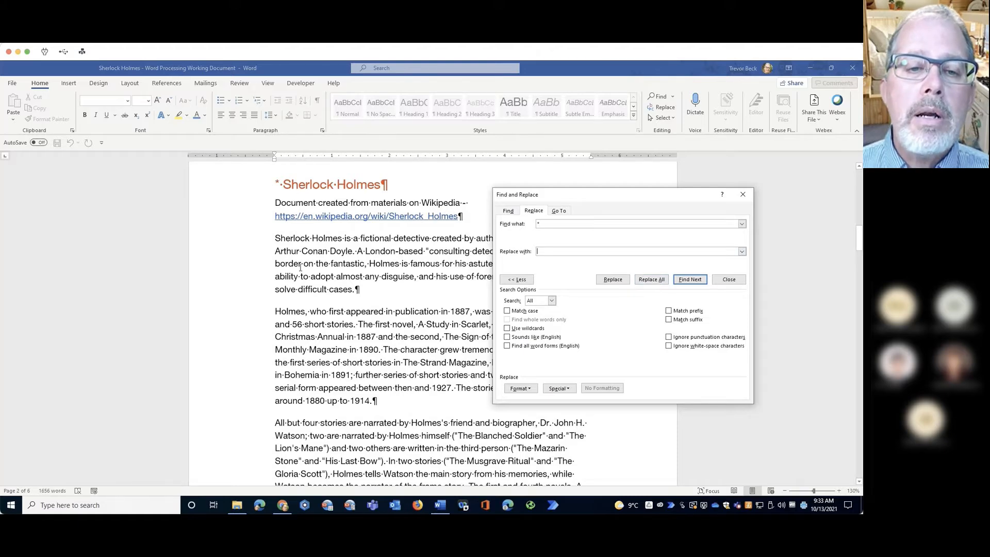
scroll(301, 267, down, 4)
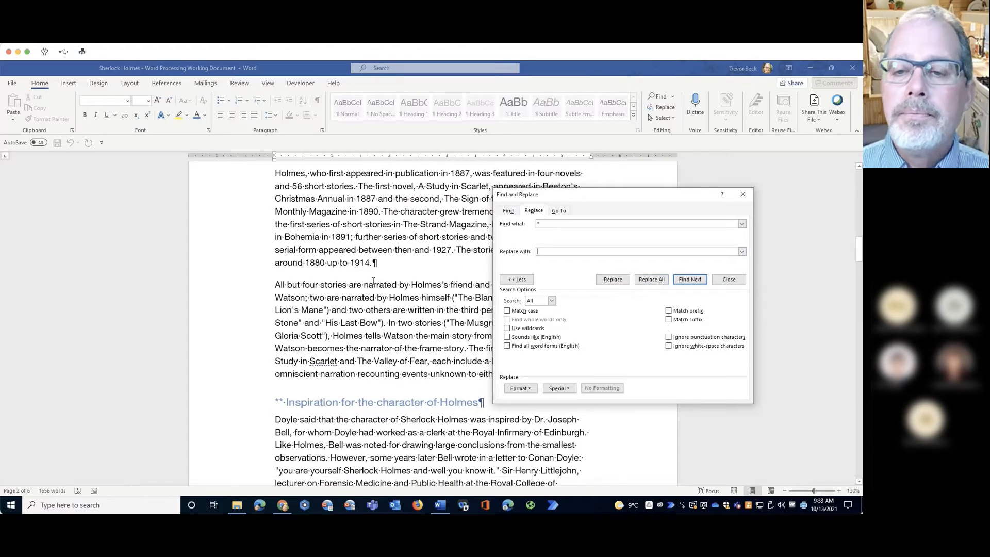
scroll(374, 281, up, 4)
click(652, 279)
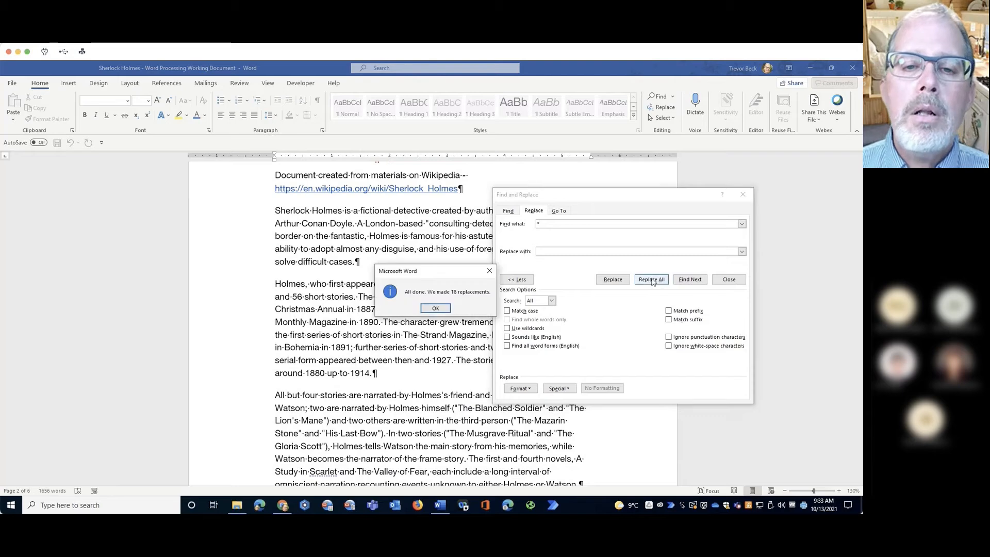
click(436, 308)
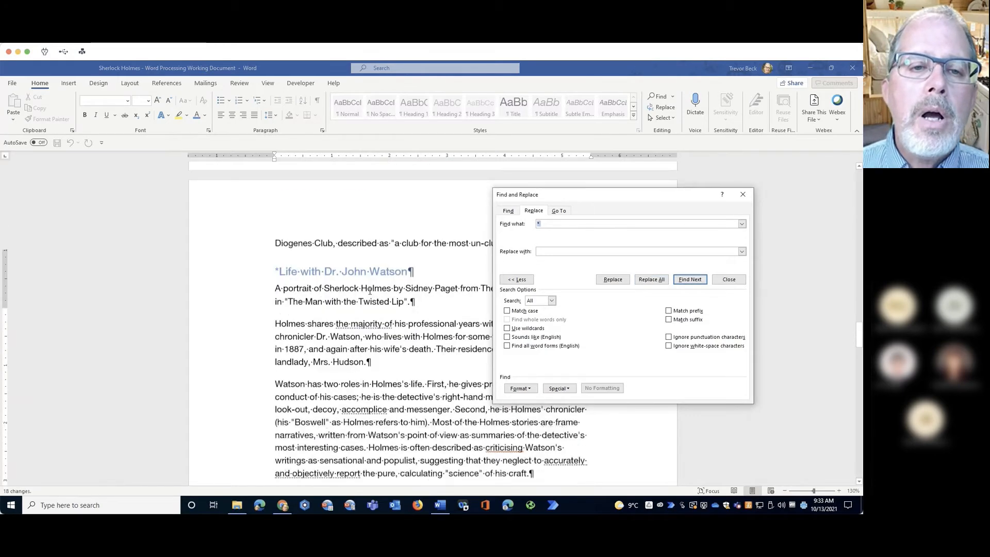
Check the headings around "Background" and "Family" for leftover asterisks and undo the asterisk replacement.
scroll(370, 291, up, 8)
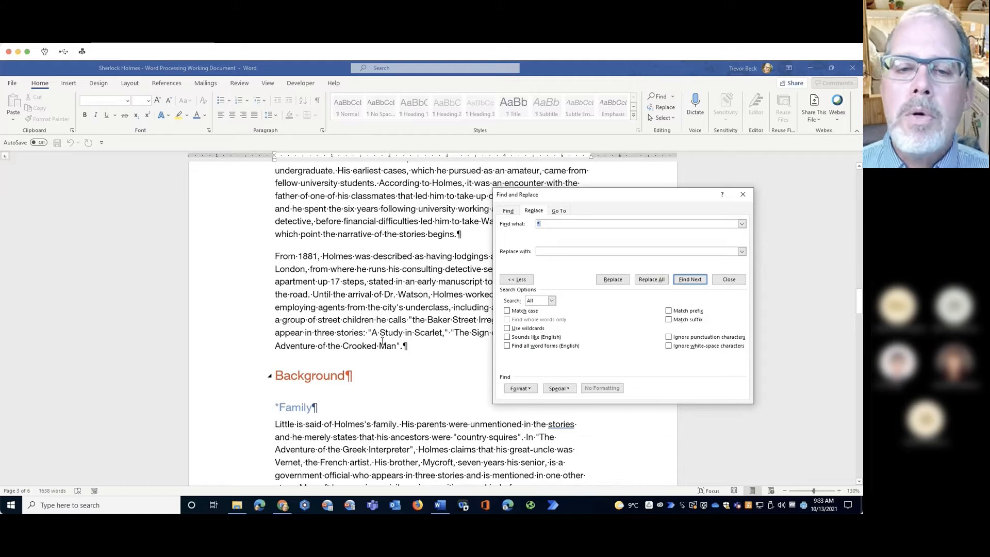
scroll(382, 341, down, 2)
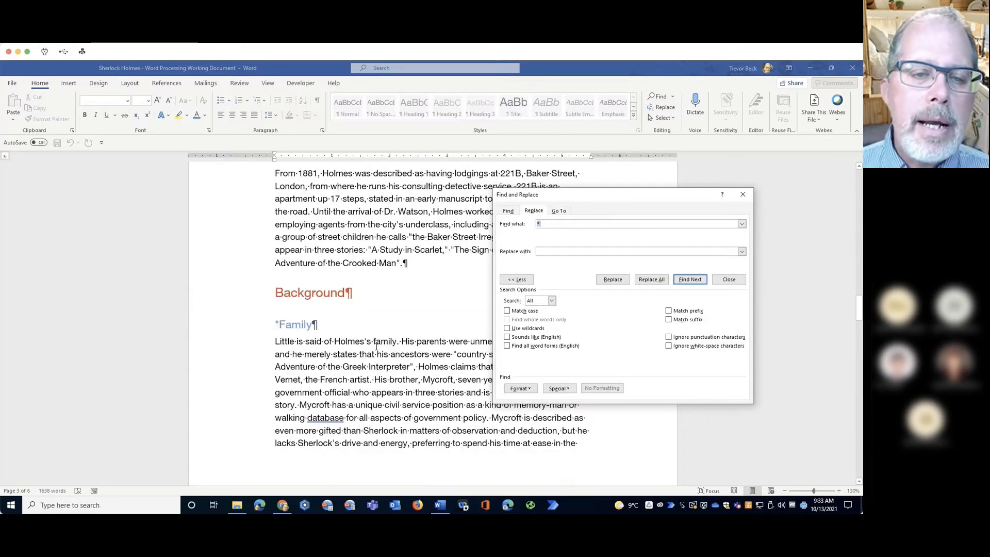
click(279, 325)
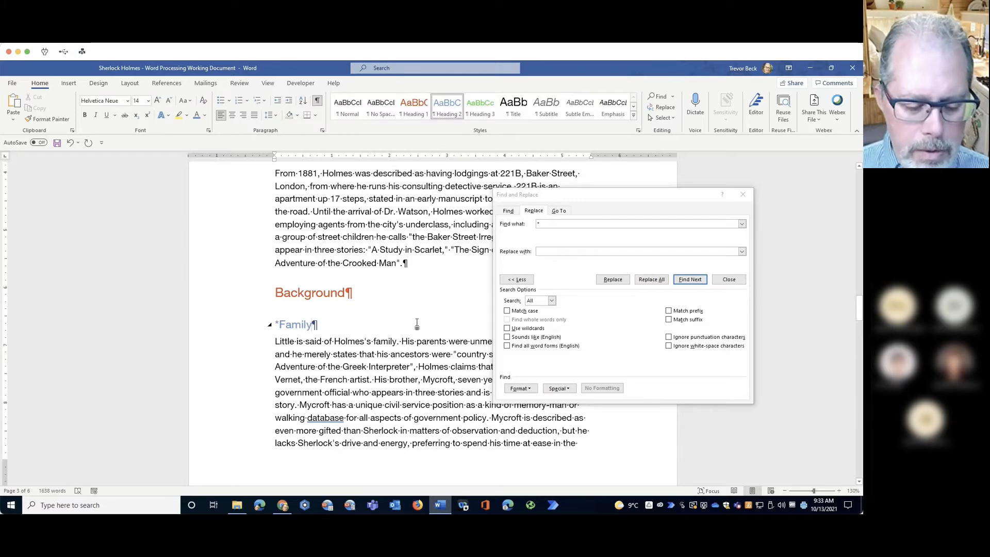
key(ctrl+z)
Examine the asterisks and space in front of the "Background" and "Family" headings.
scroll(417, 323, up, 1)
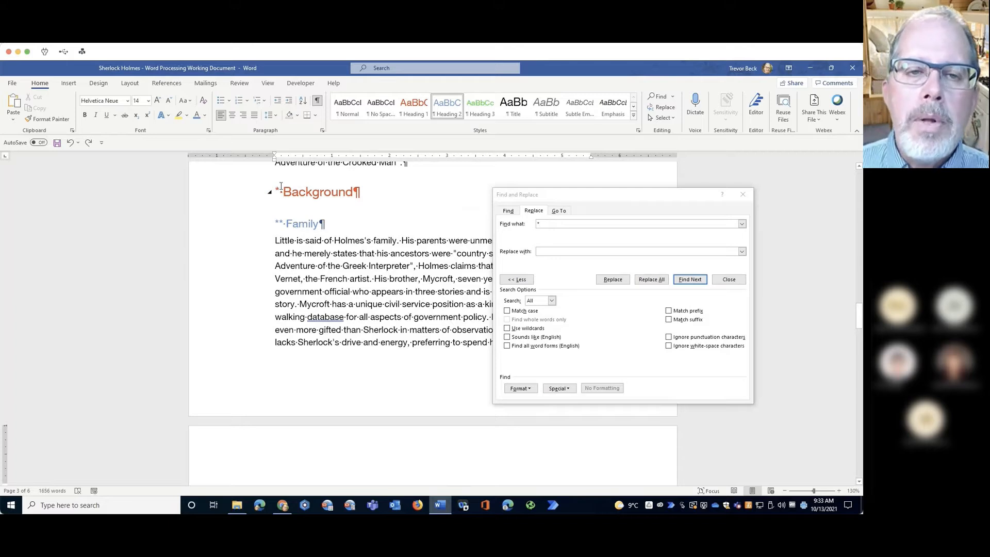
drag(273, 223, 286, 224)
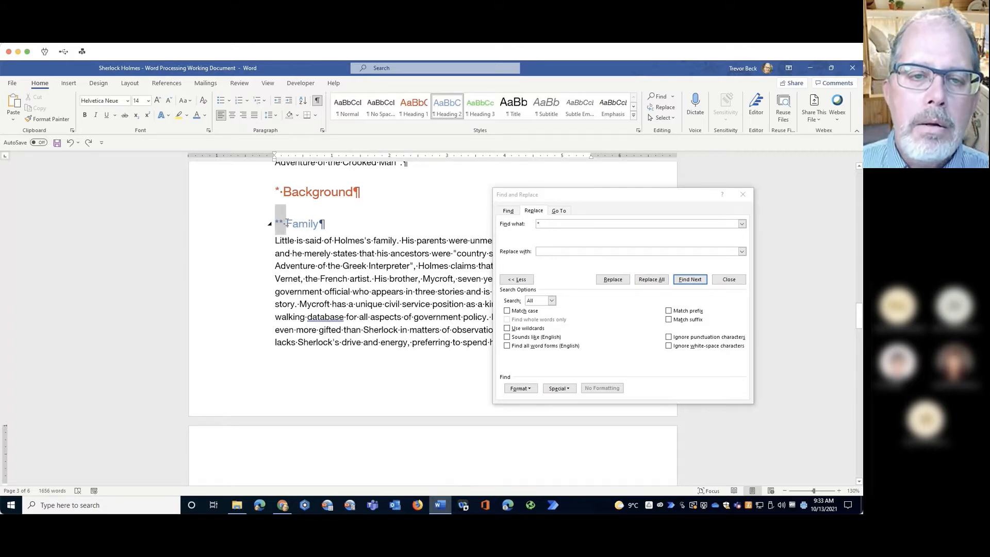
click(292, 367)
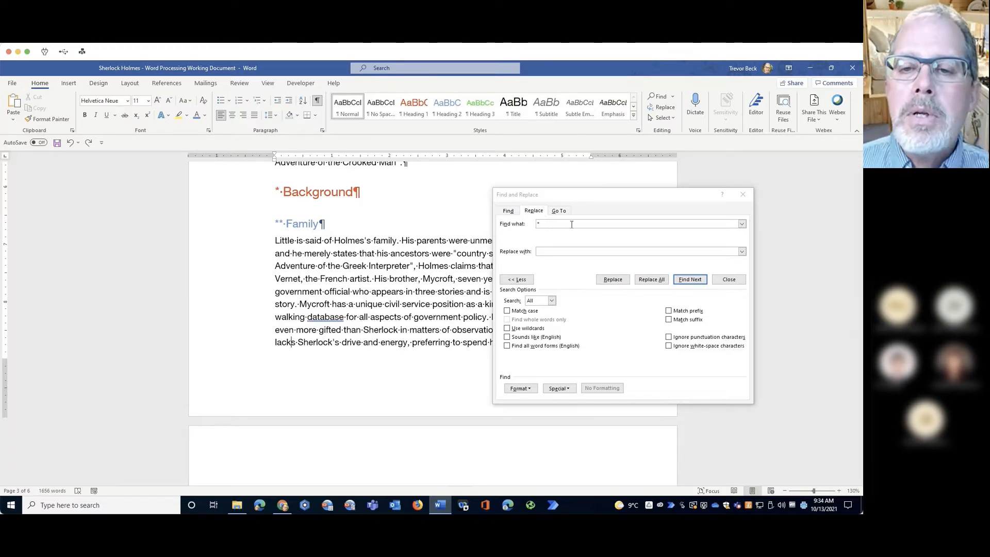
Replace every double-asterisk marker "**" and its trailing space with nothing throughout the document.
click(515, 222)
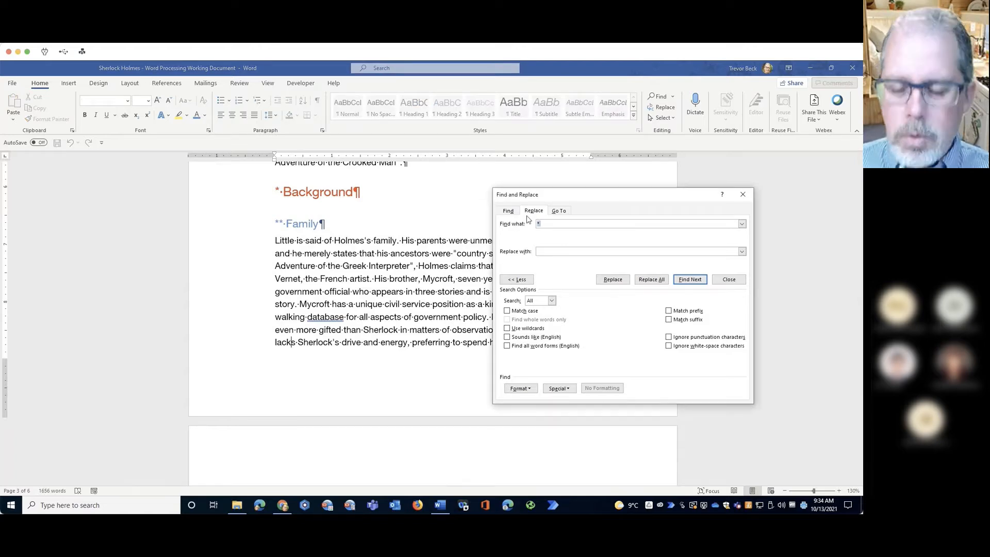
text(**)
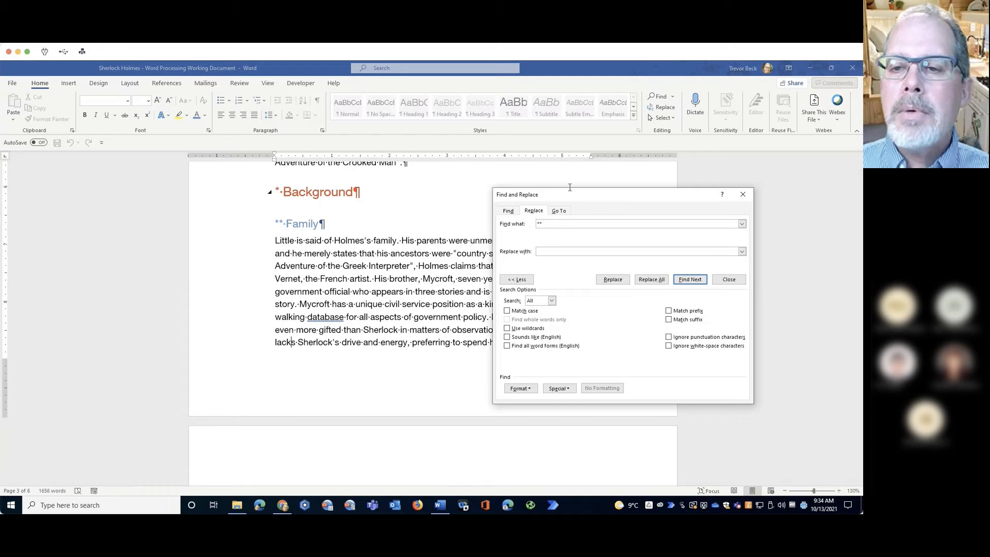
click(651, 279)
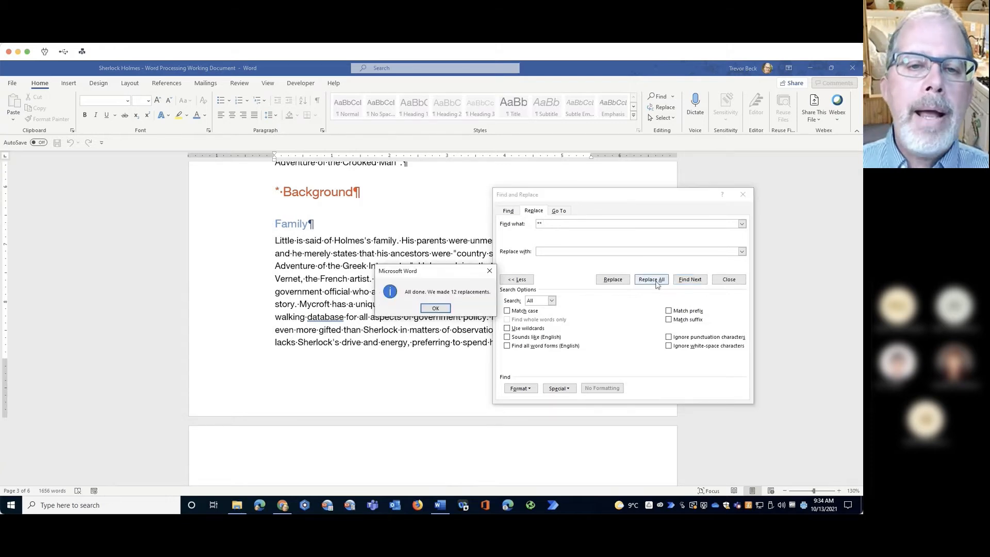
click(435, 308)
scroll(487, 304, down, 4)
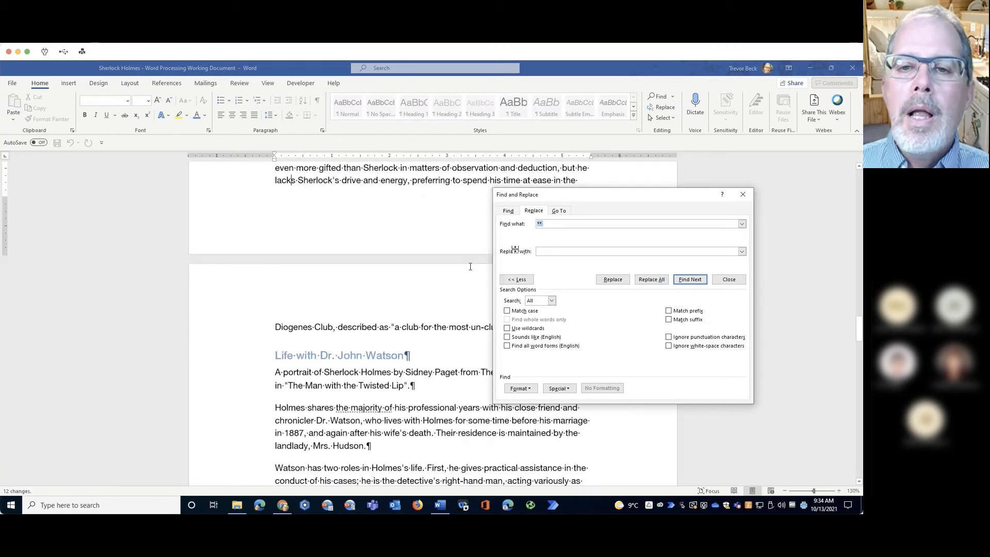
Replace every remaining single-asterisk marker "*" with nothing throughout the document.
click(545, 224)
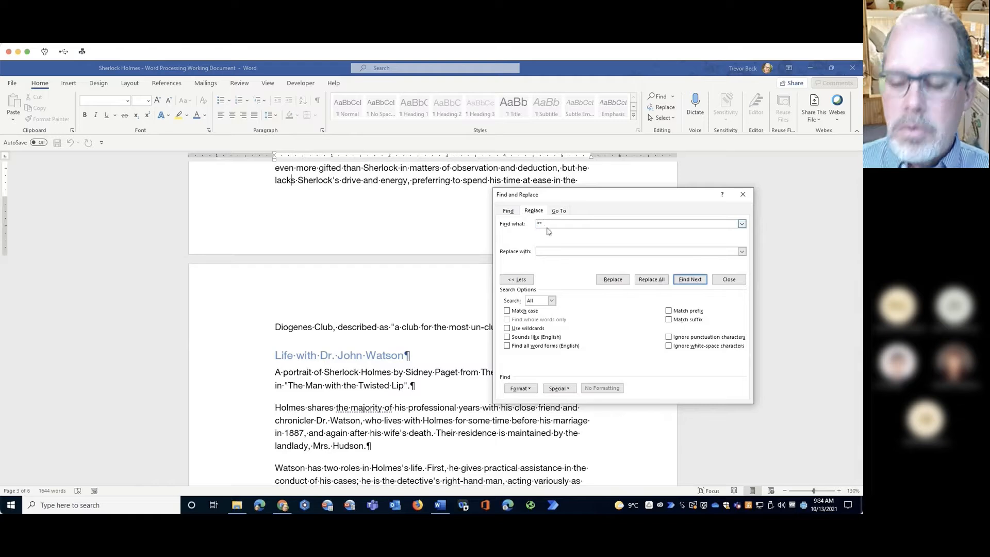
key(BackSpace)
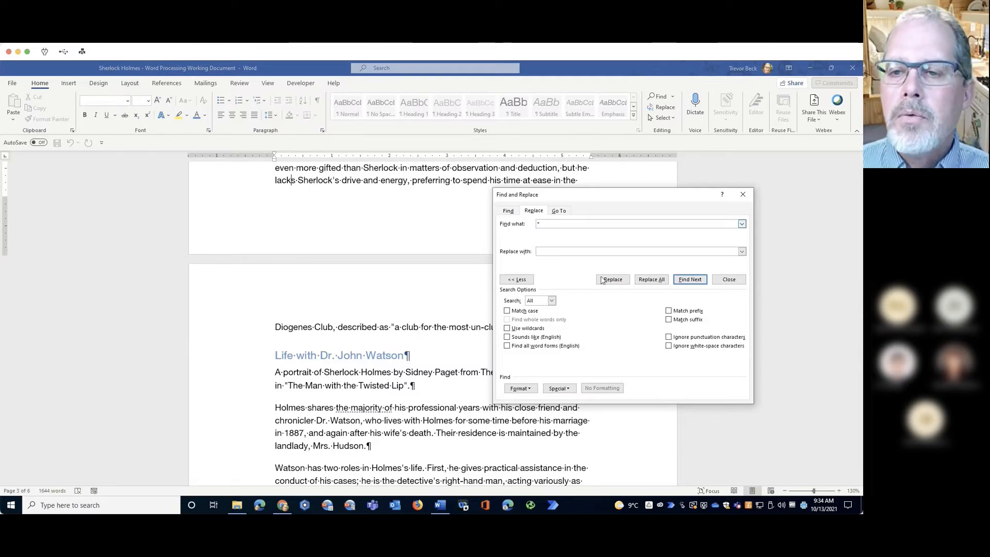
click(646, 279)
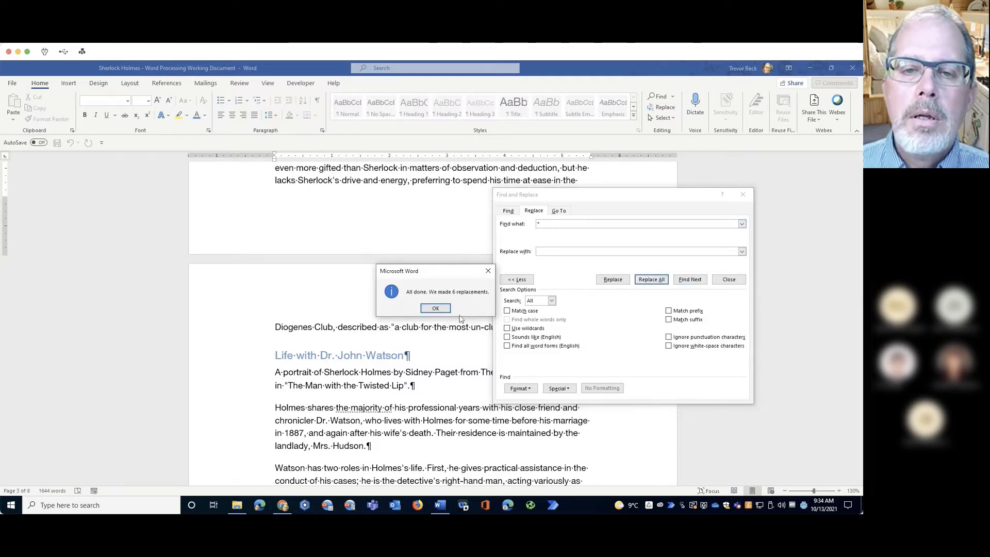
click(436, 309)
click(383, 309)
Check the headings and body text around "Life with Dr. John Watson" for leftover asterisks, moving the dialog off the text.
scroll(387, 304, down, 6)
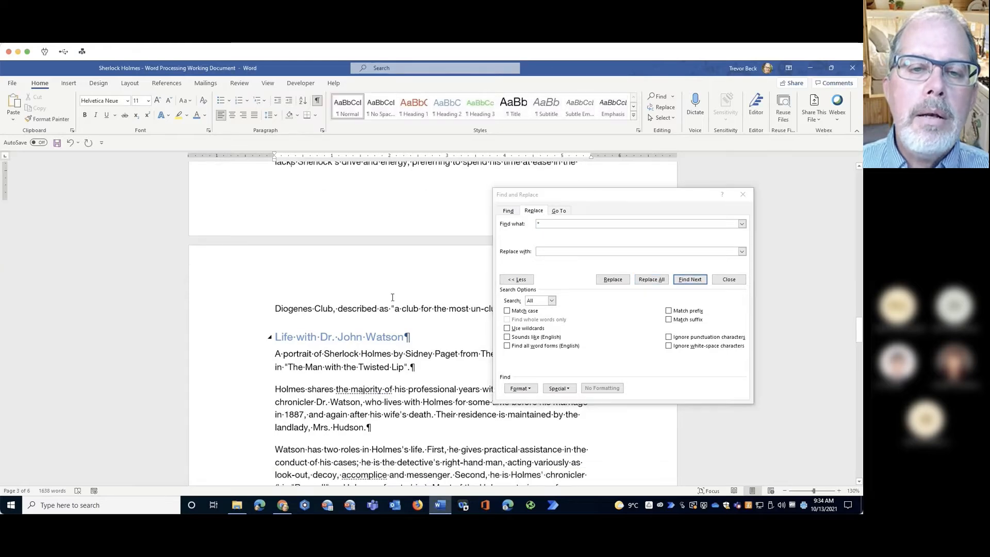
scroll(392, 297, down, 2)
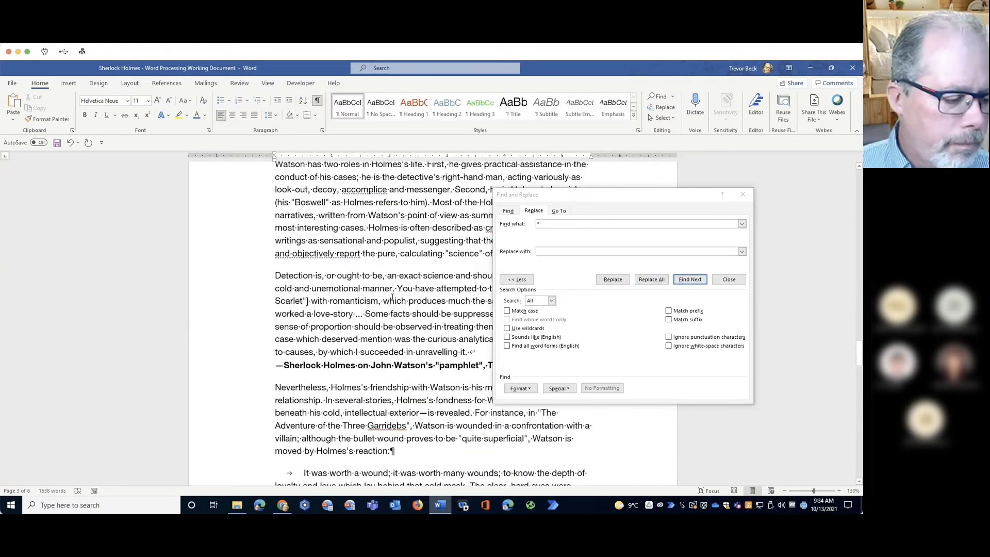
scroll(393, 297, down, 3)
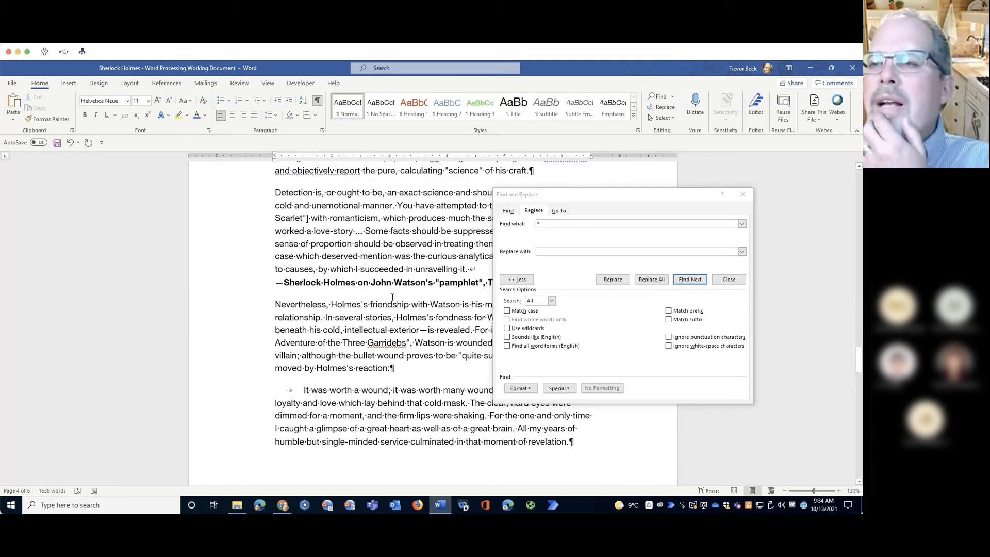
scroll(392, 298, up, 3)
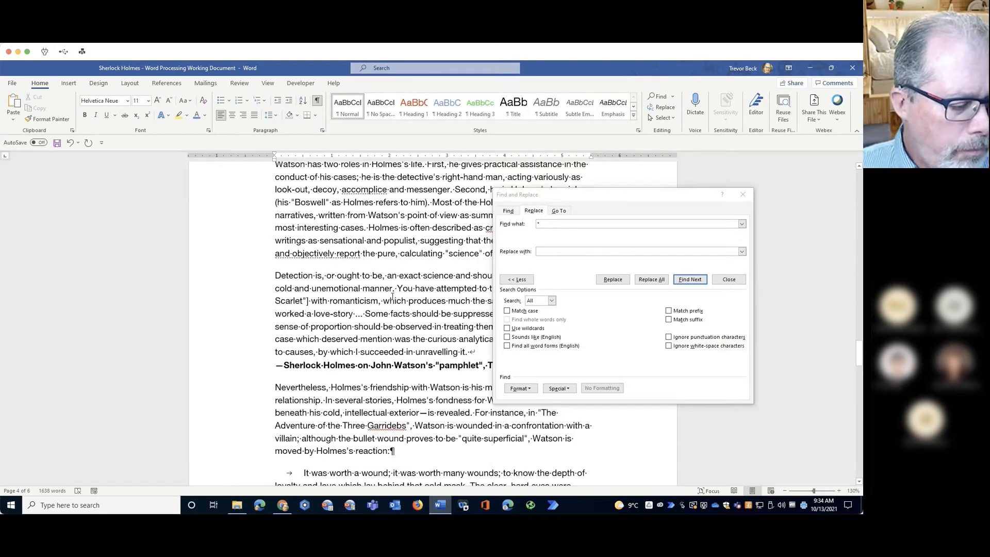
scroll(392, 297, up, 5)
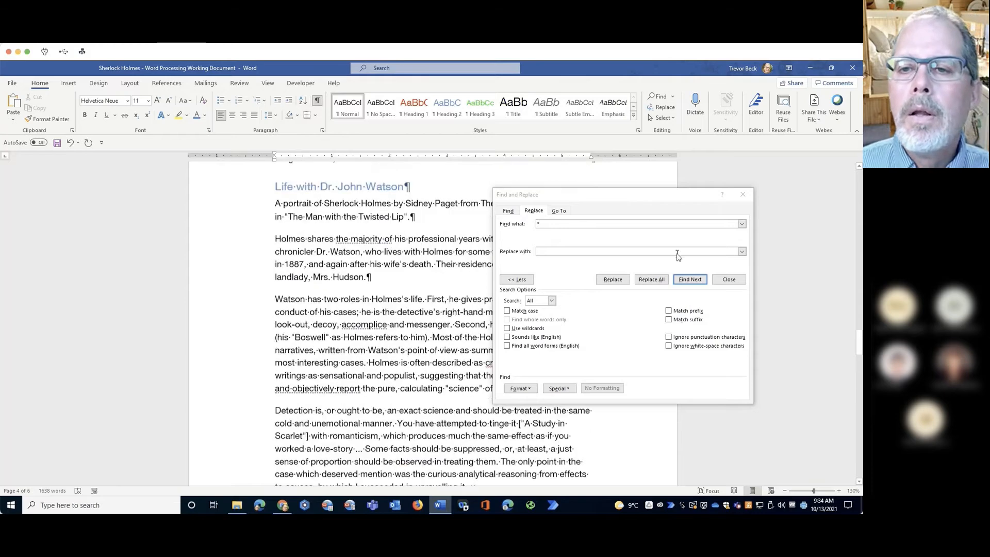
drag(653, 195, 734, 179)
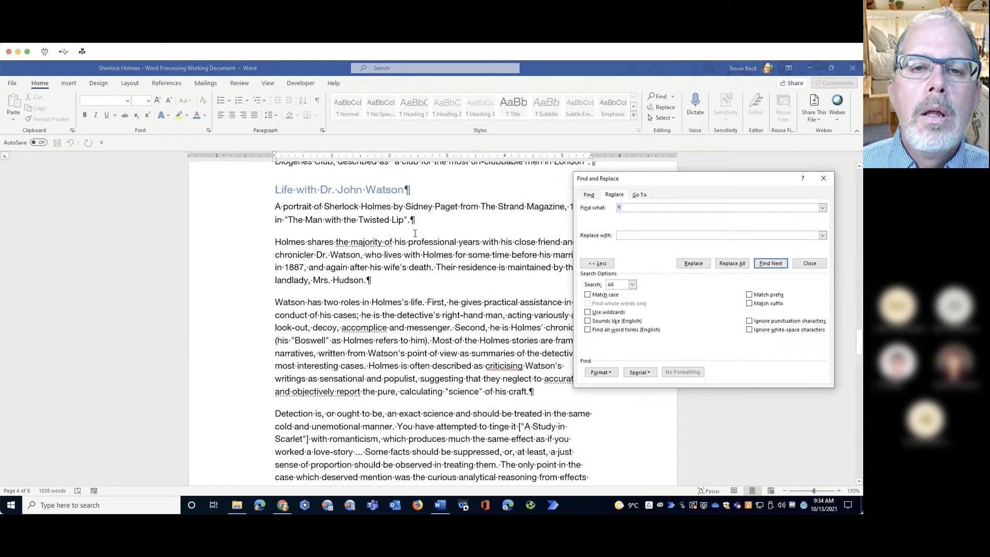
scroll(485, 231, up, 4)
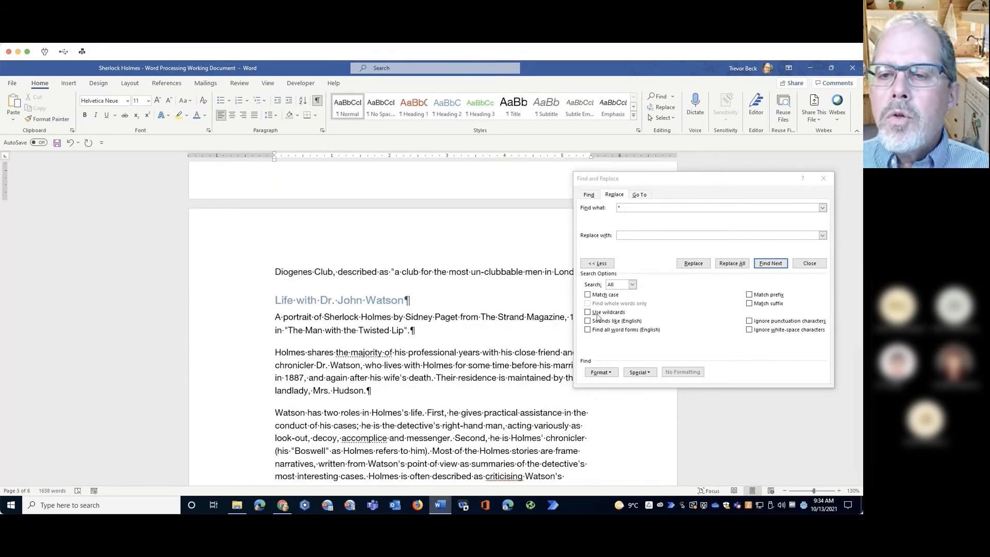
Swap the asterisk in the search text for the Paragraph Mark special character code.
click(635, 208)
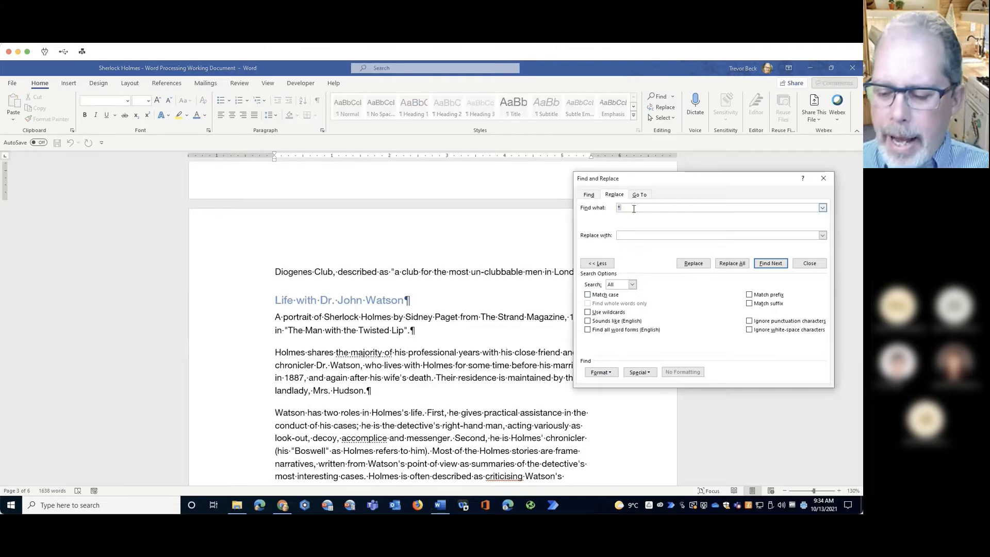
key(BackSpace)
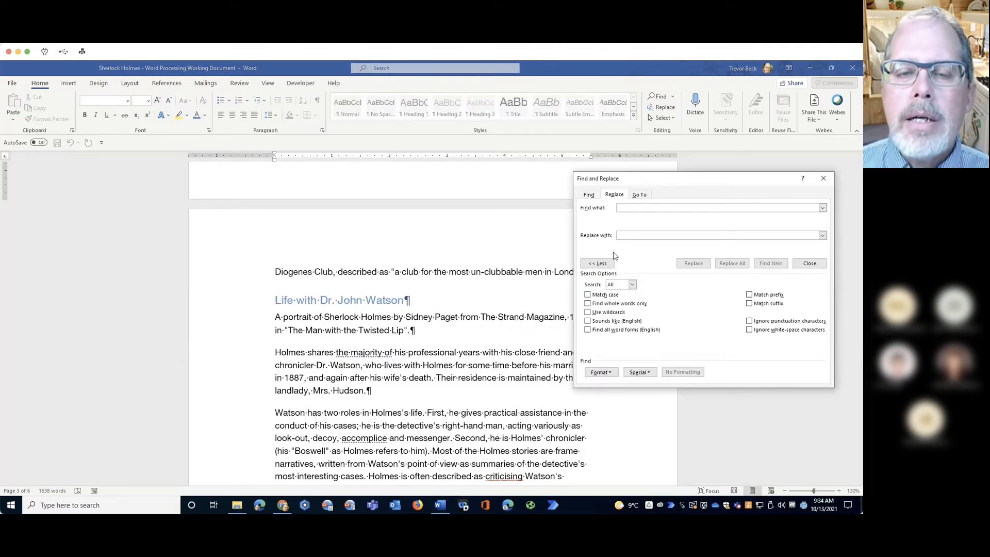
scroll(403, 287, up, 4)
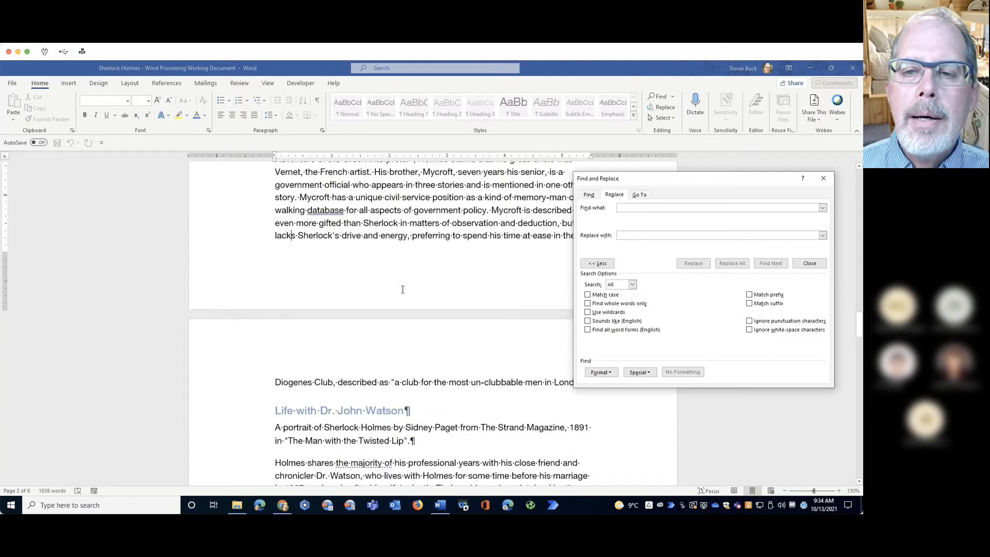
click(645, 374)
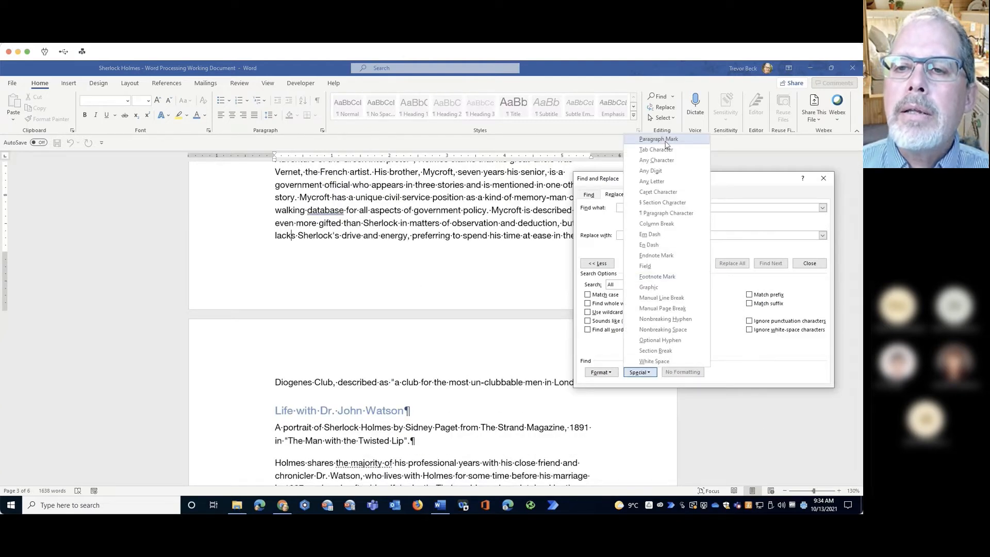
click(664, 140)
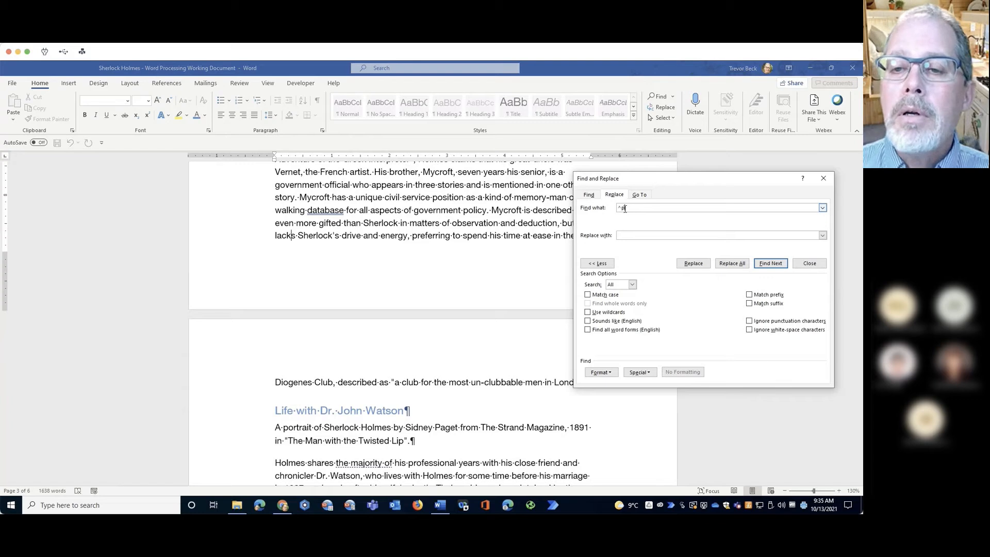
Clear the search text and close the Find and Replace dialog.
key(BackSpace)
key(BackSpace)
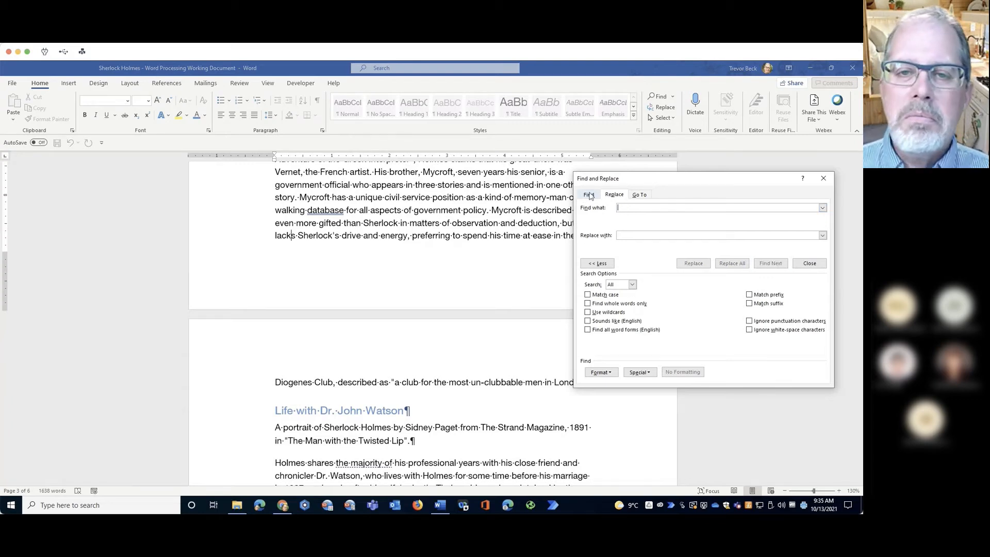
click(448, 251)
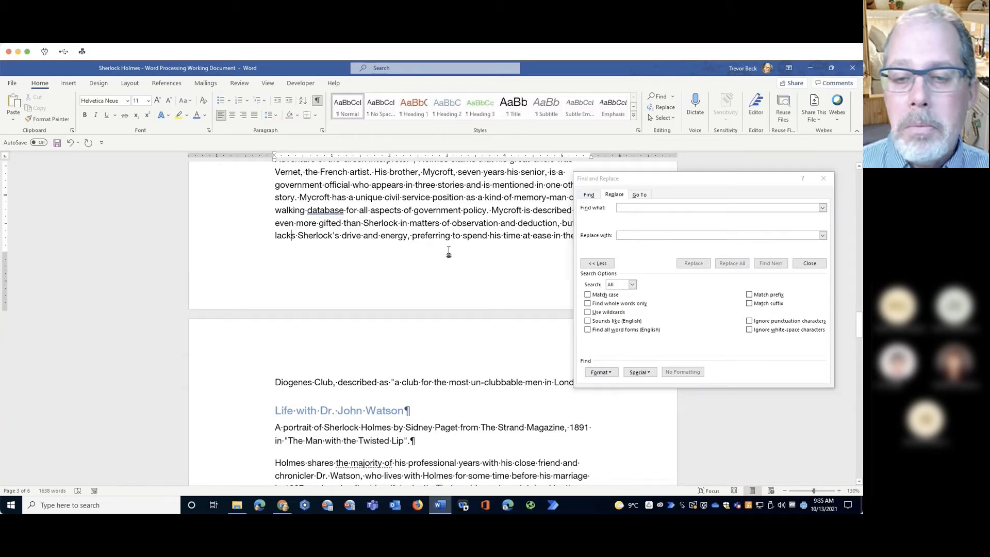
click(823, 178)
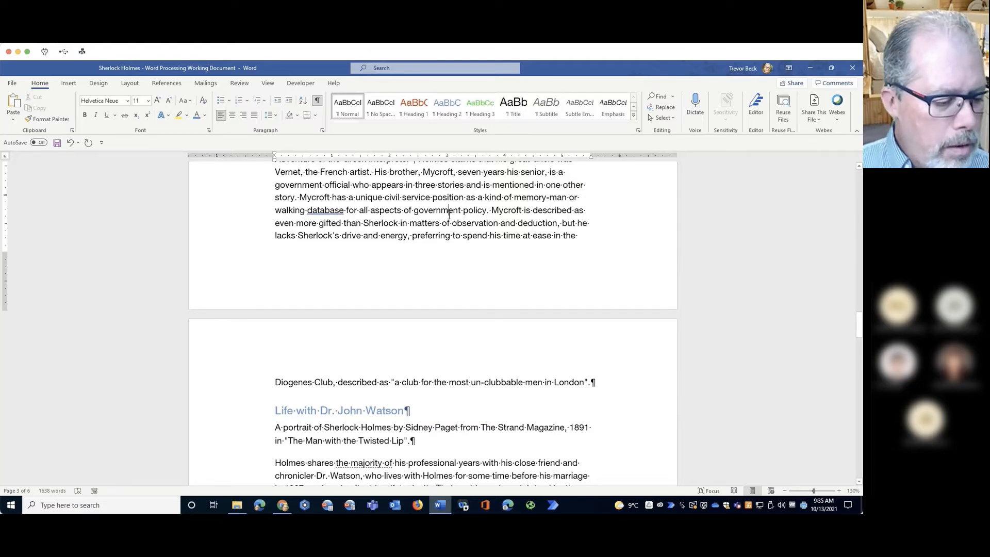
Examine the table of contents at the start of the document and its heading entries.
scroll(449, 214, up, 20)
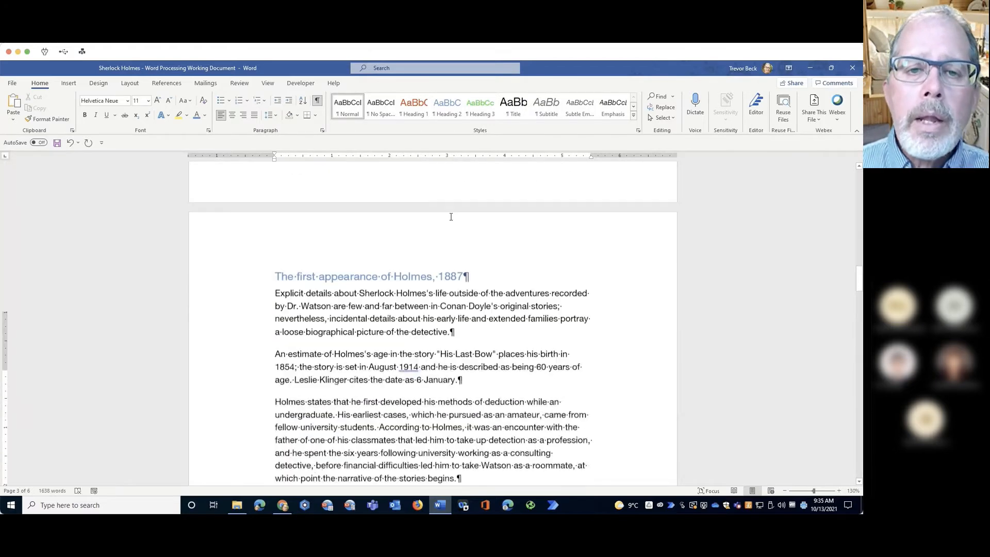
scroll(466, 234, up, 15)
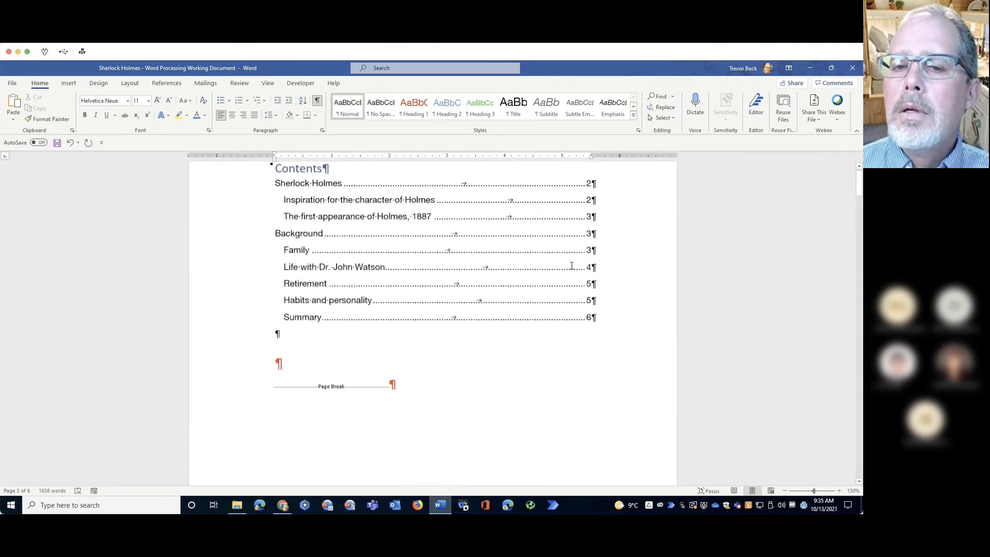
click(442, 203)
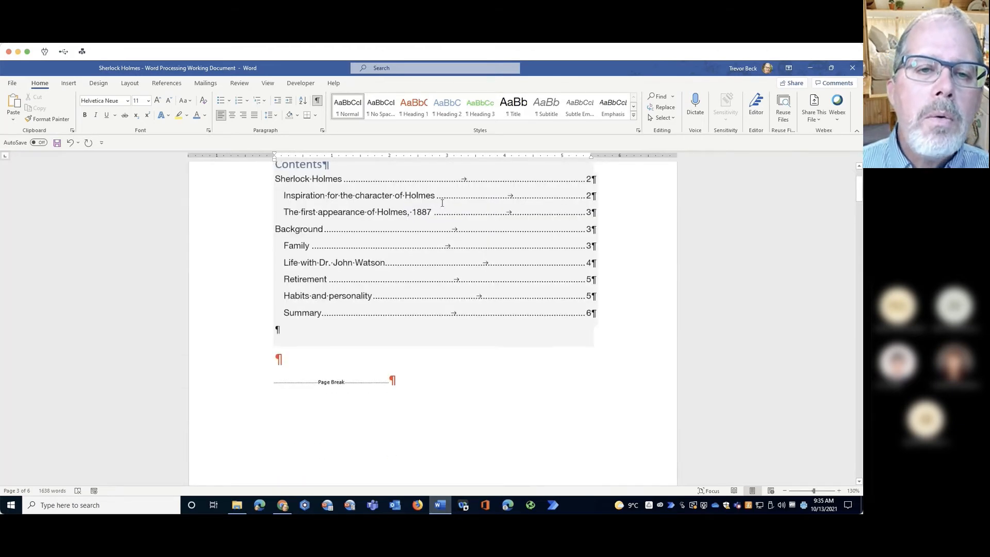
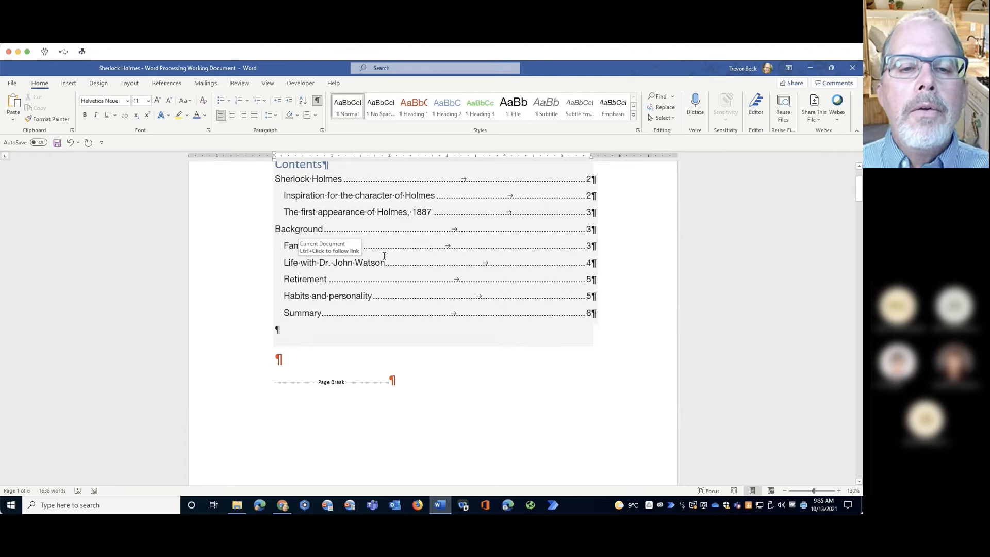
scroll(385, 255, down, 3)
scroll(354, 184, up, 1)
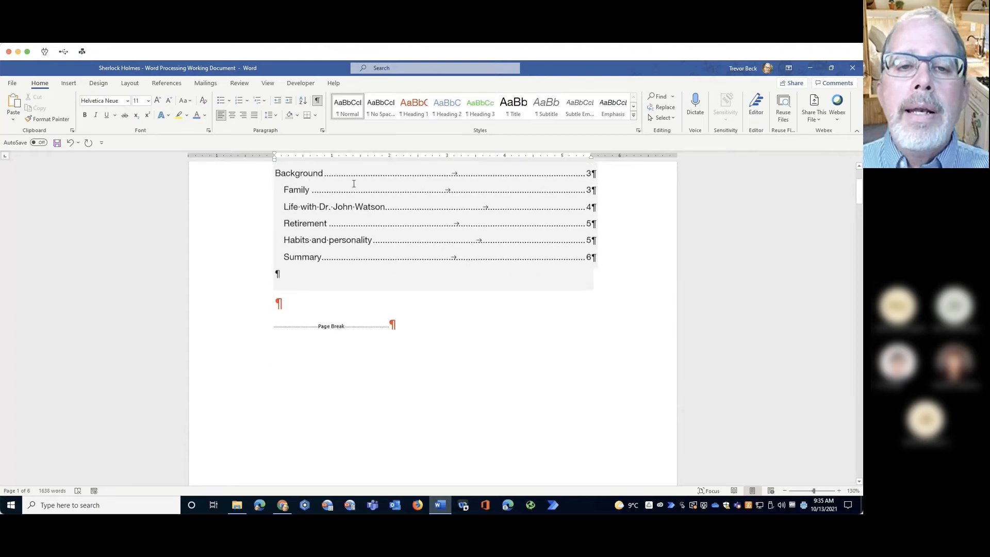
scroll(353, 184, up, 1)
scroll(353, 184, up, 3)
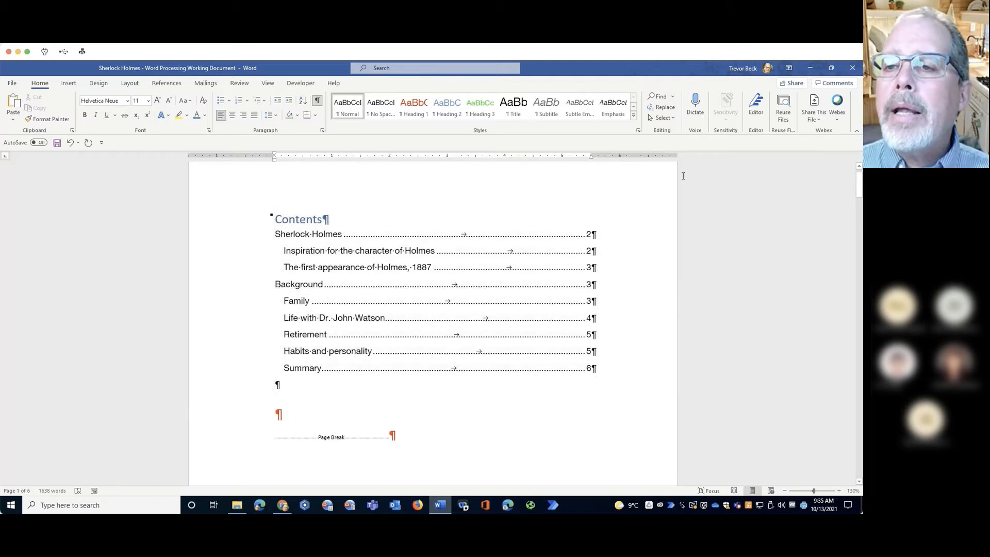
Set up a new find and replace that searches for text formatted with the Heading 2 style.
click(666, 107)
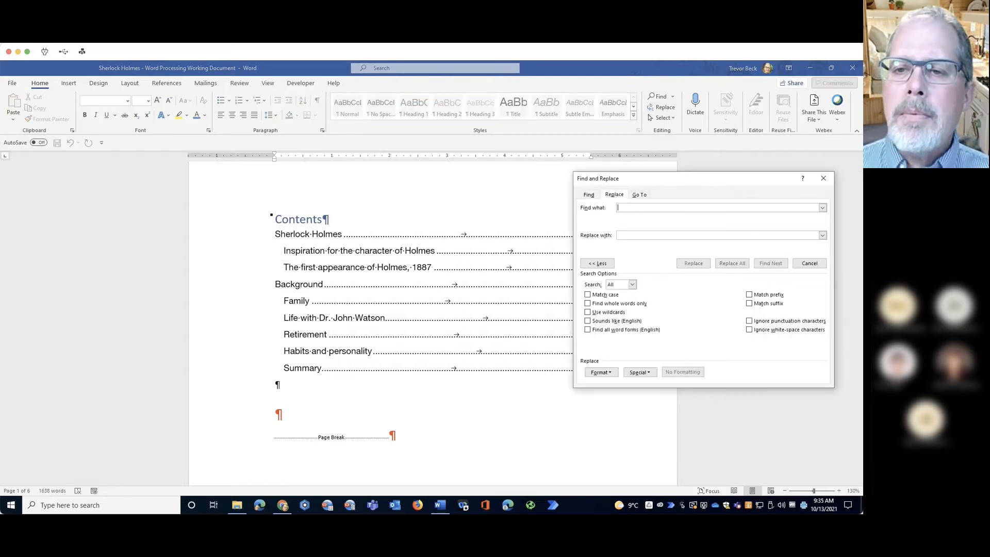
click(612, 375)
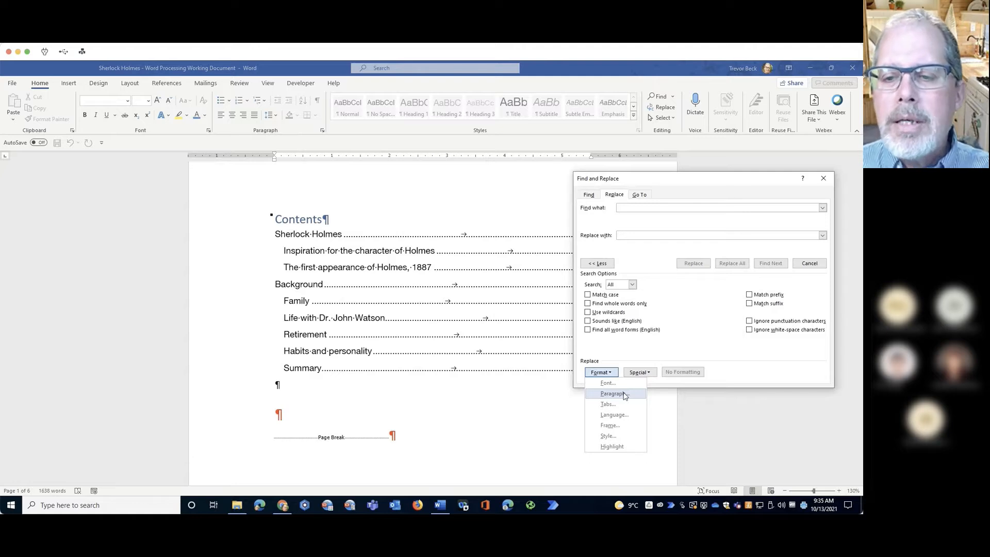
click(614, 442)
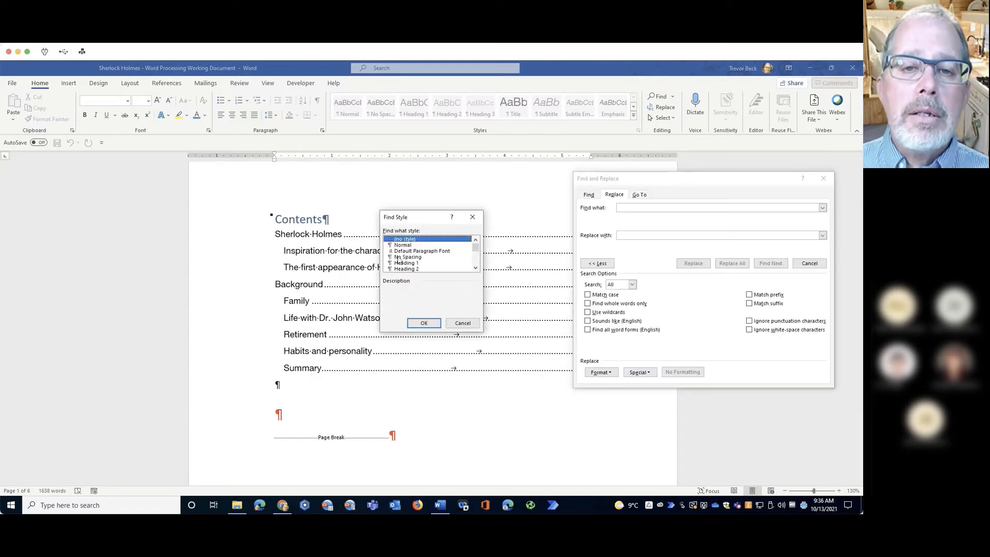
drag(436, 219, 468, 197)
click(451, 247)
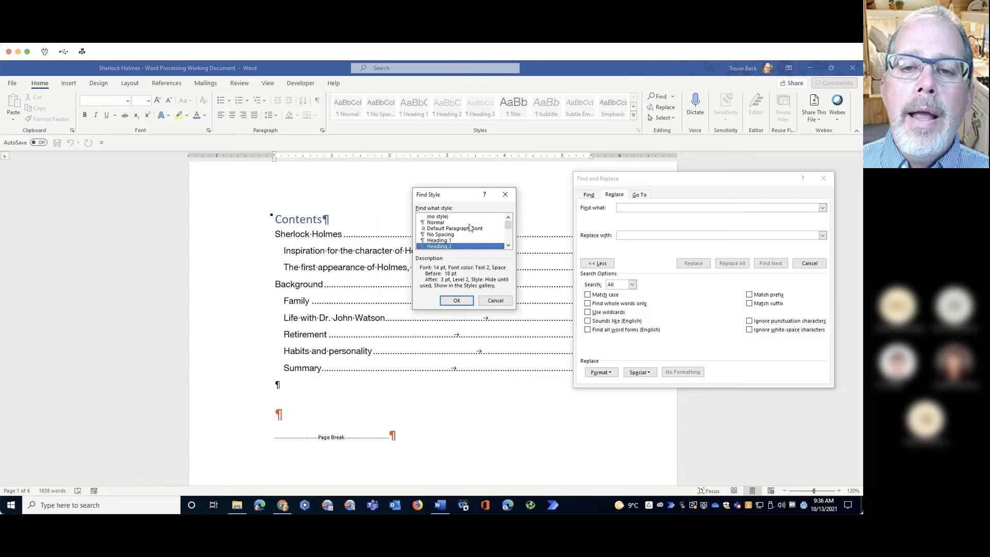
click(456, 300)
Set the replacement formatting to the Heading 3 style.
click(646, 234)
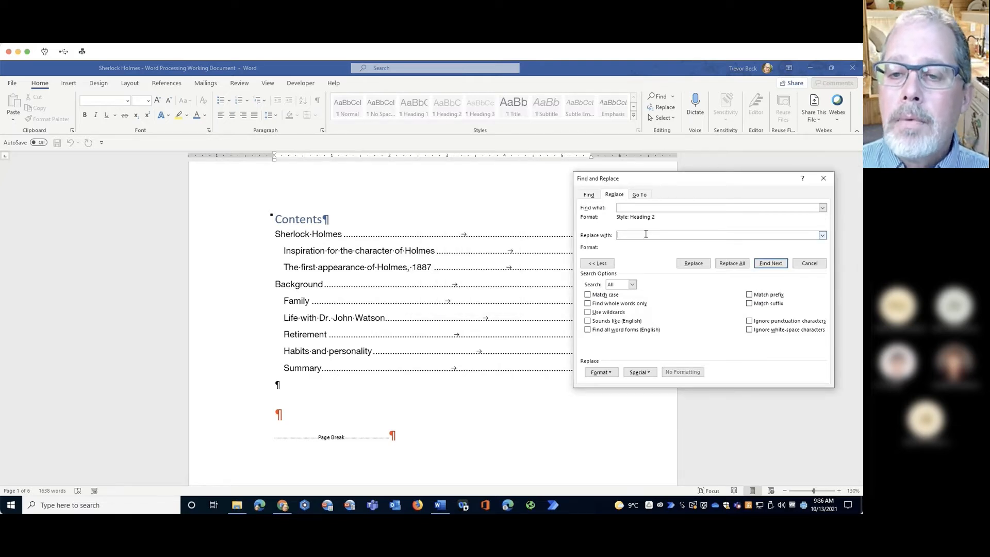
click(599, 372)
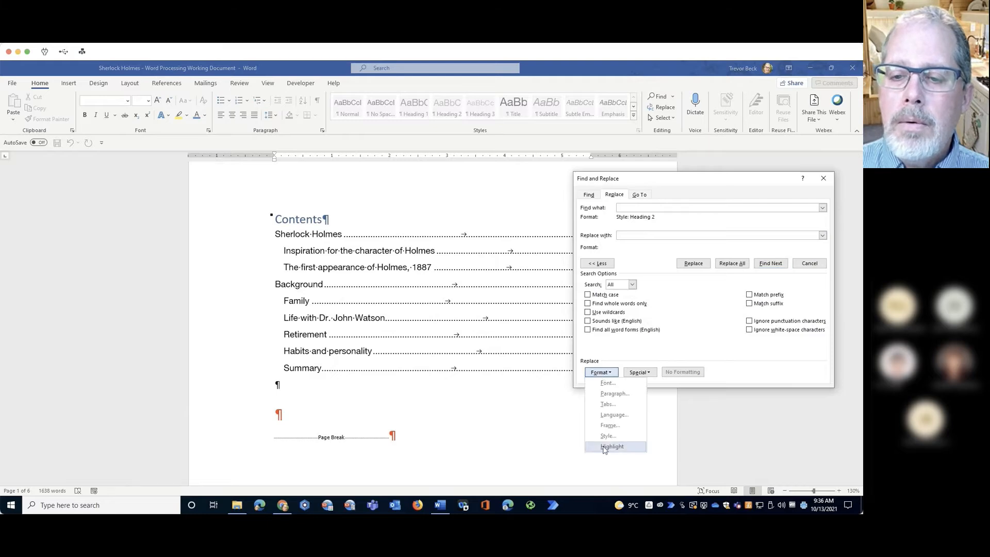
click(608, 436)
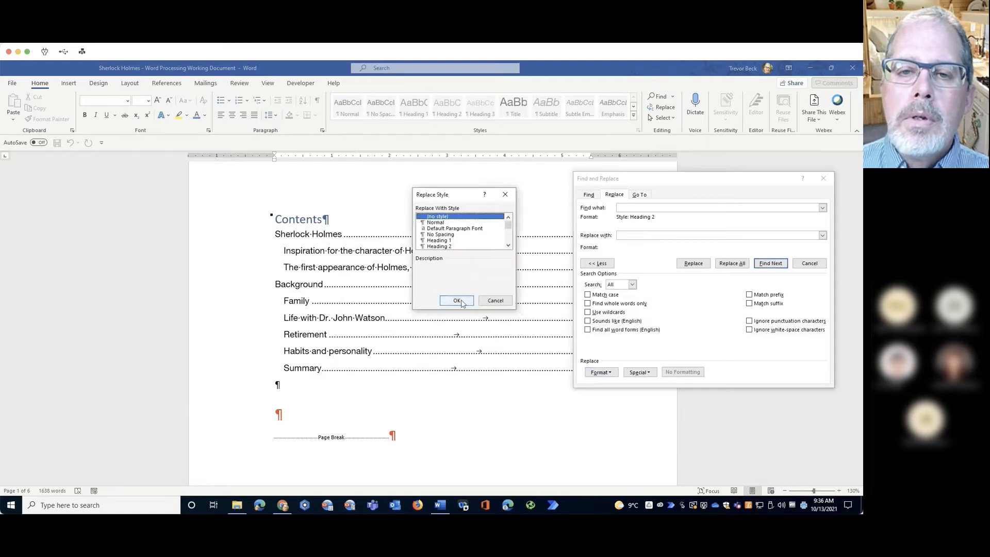
scroll(458, 233, down, 2)
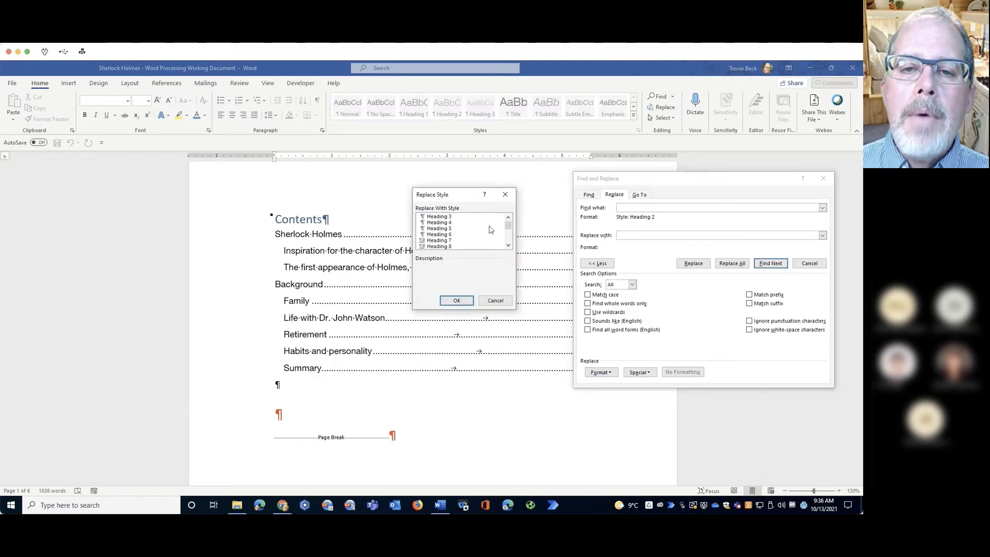
click(438, 217)
click(456, 299)
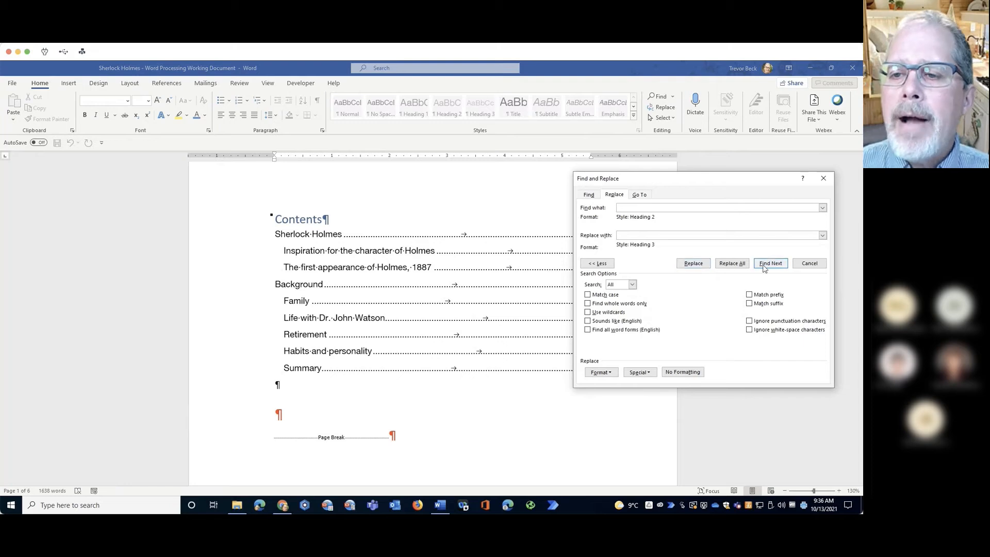
Step through the Heading 2 matches and replace the style on "Life with Dr. John Watson" and "The first appearance of Holmes, 1887".
click(341, 269)
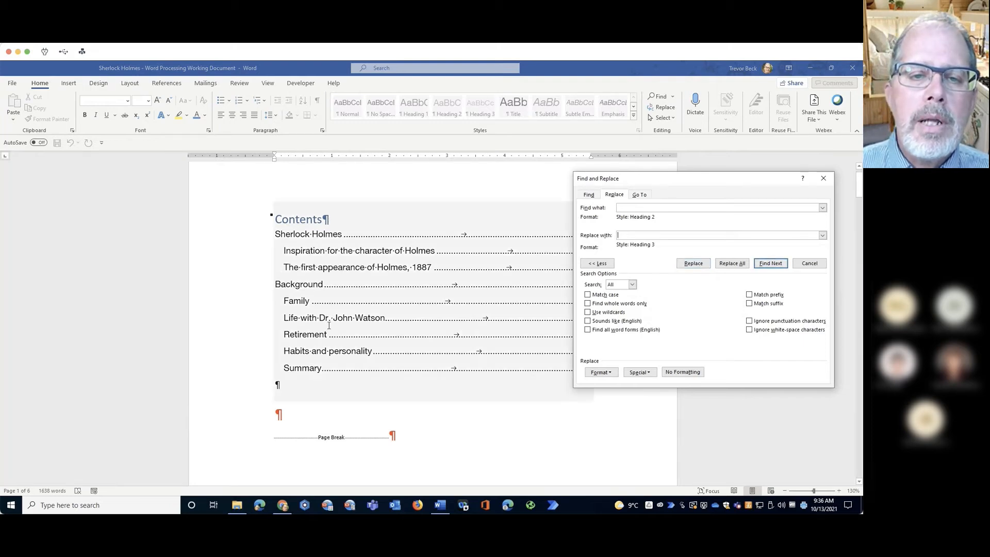
click(769, 264)
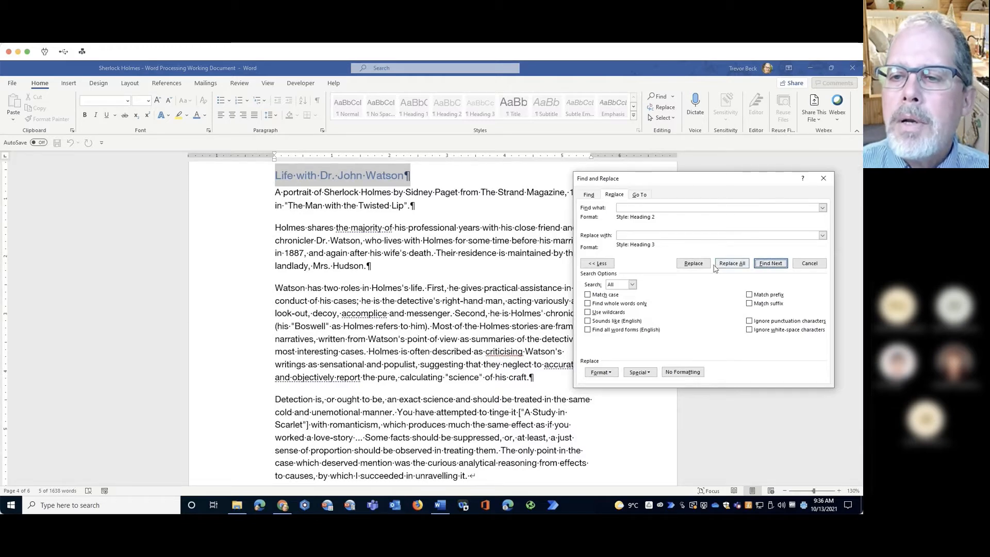
click(699, 269)
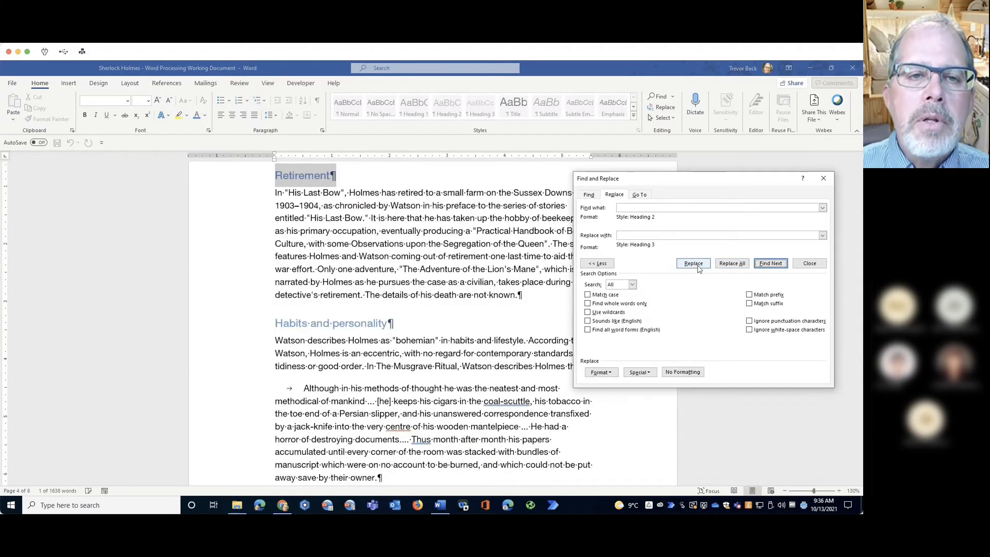
click(776, 264)
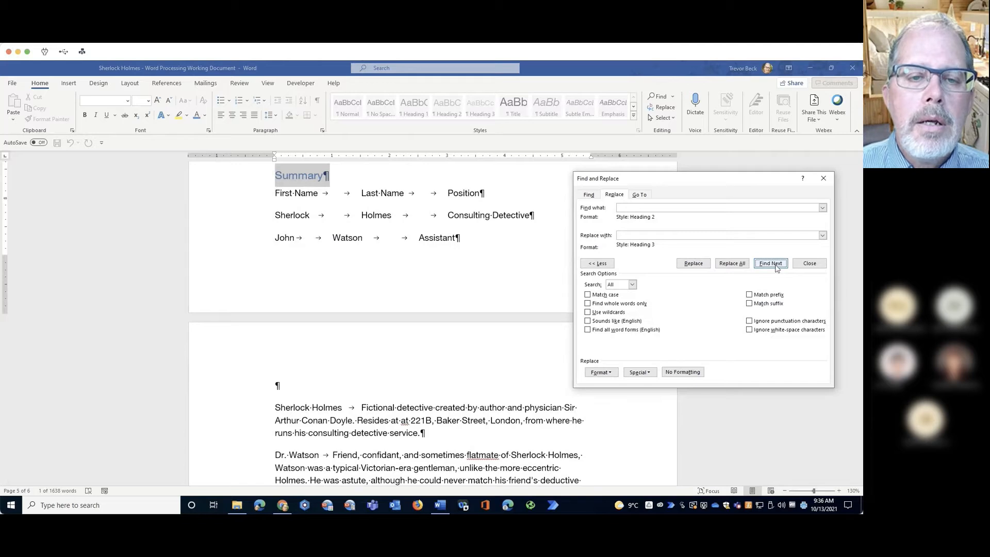
click(776, 265)
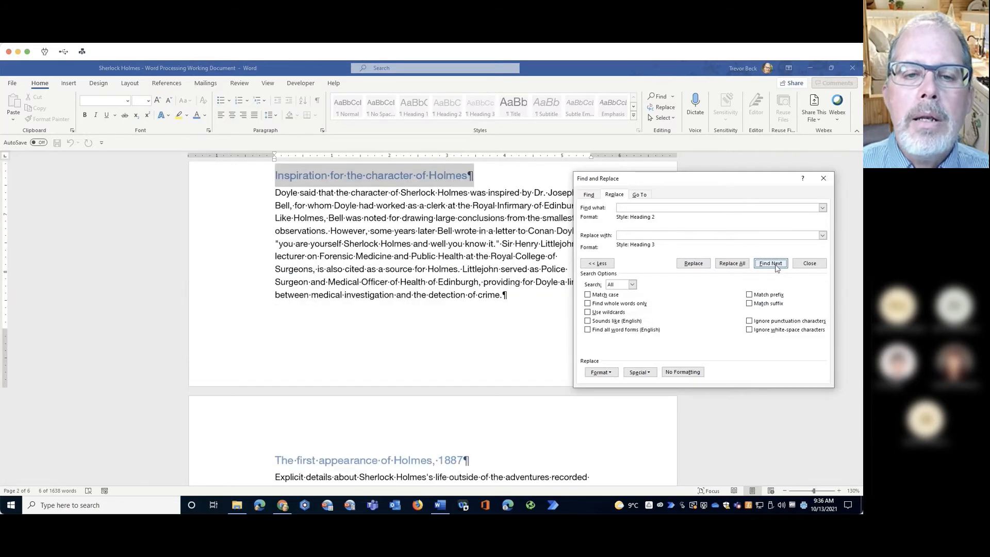
click(776, 265)
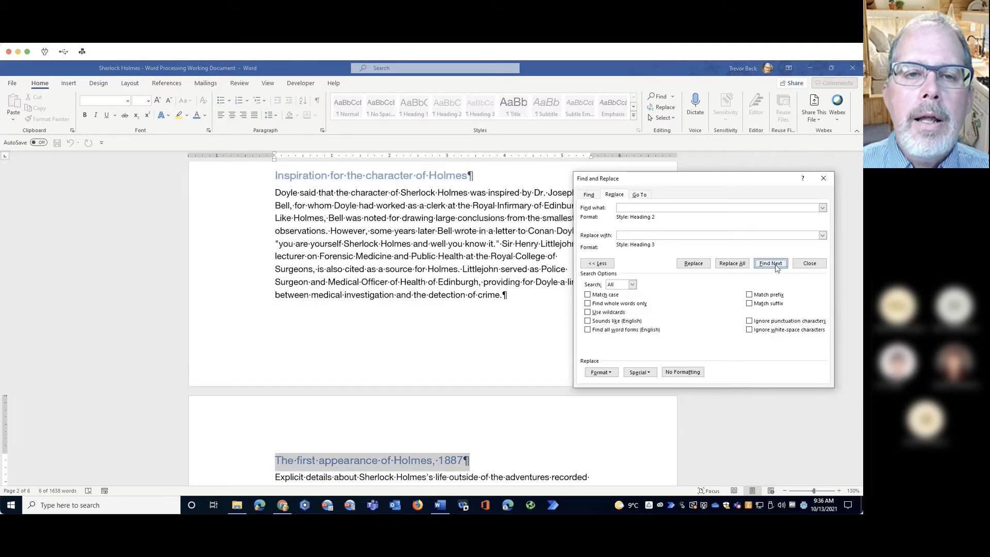
click(693, 263)
Update the entire table of contents at the start of the document to reflect the restyled headings.
scroll(374, 264, up, 15)
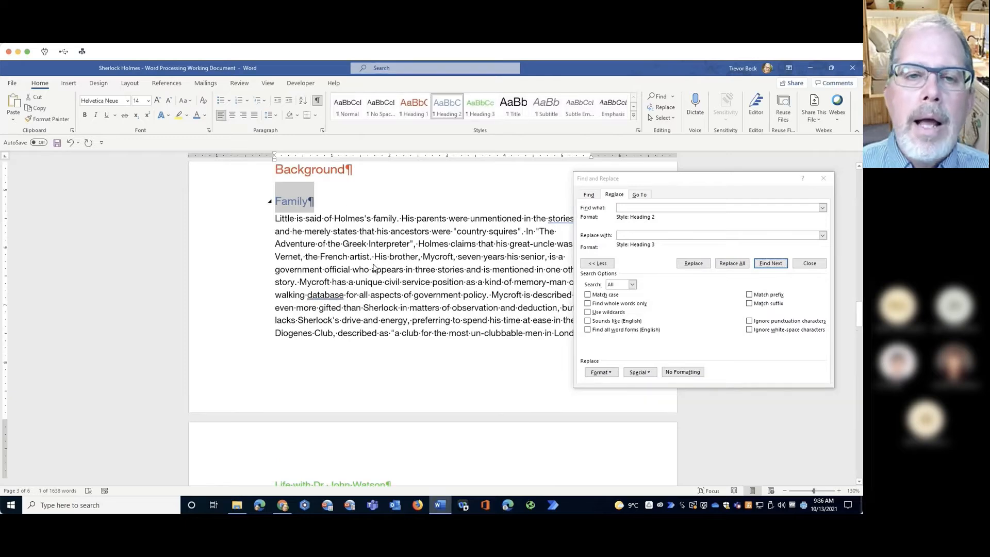
scroll(374, 264, up, 6)
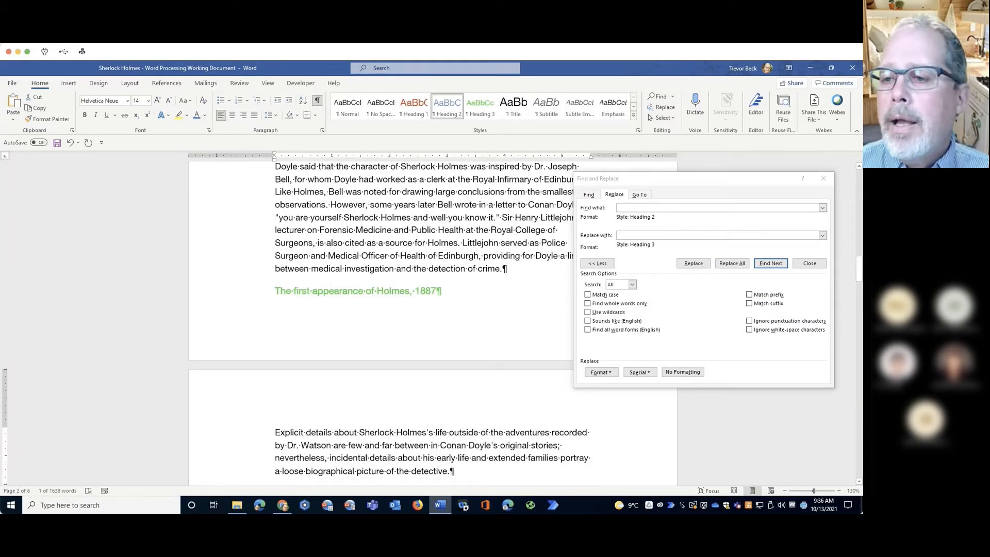
drag(860, 276, 860, 181)
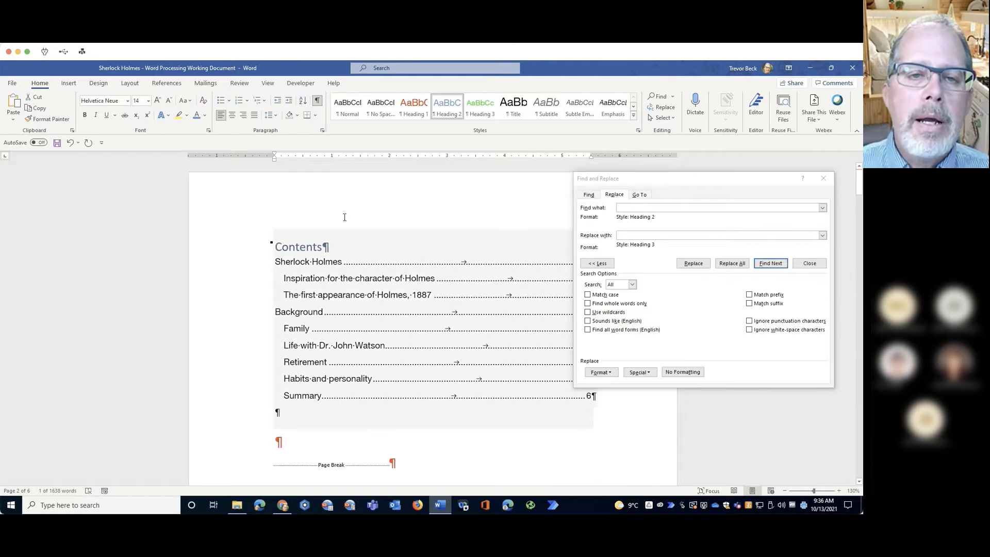
click(343, 261)
click(326, 227)
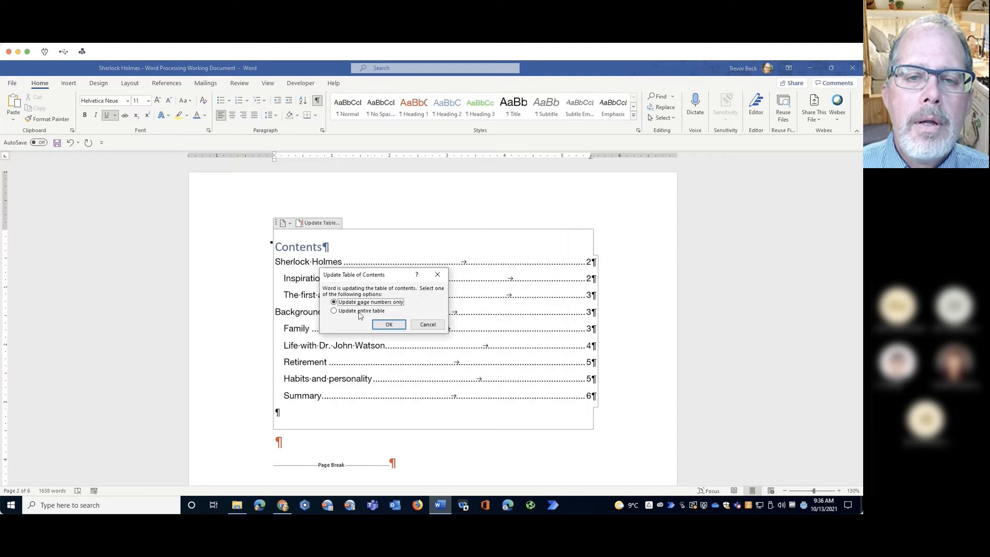
click(361, 311)
click(386, 326)
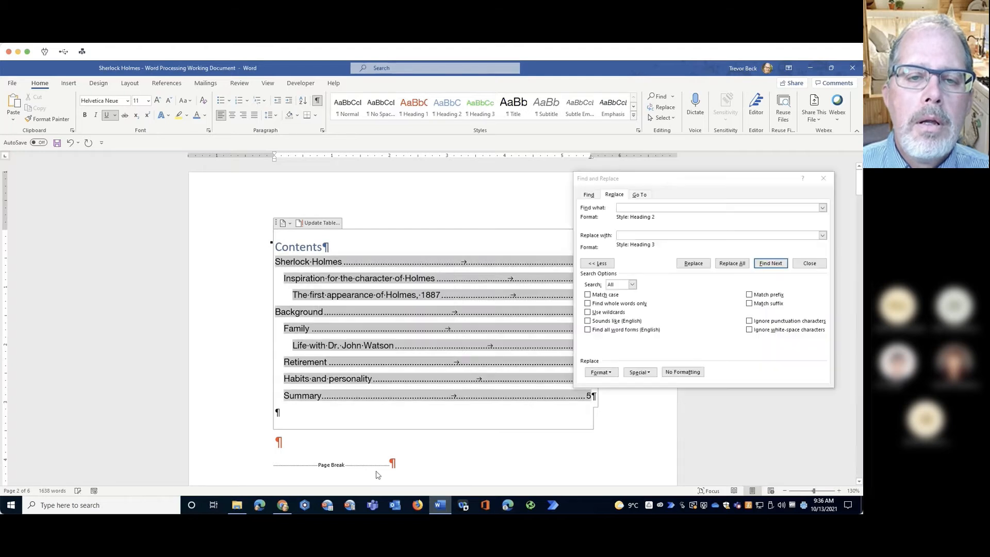
Examine the indentation levels of the "first appearance of Holmes" and "Life with Dr. John Watson" entries in the table of contents.
click(223, 306)
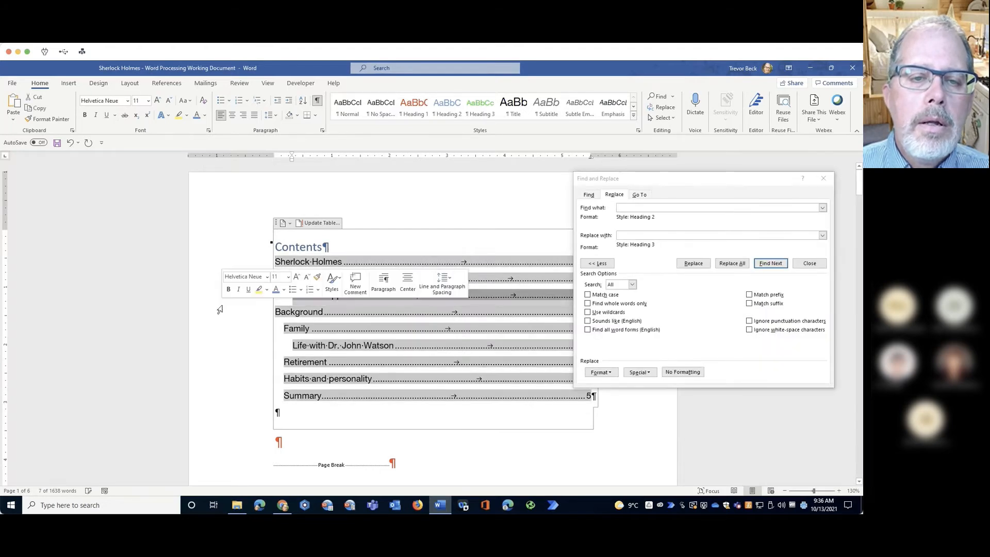
click(288, 348)
click(362, 420)
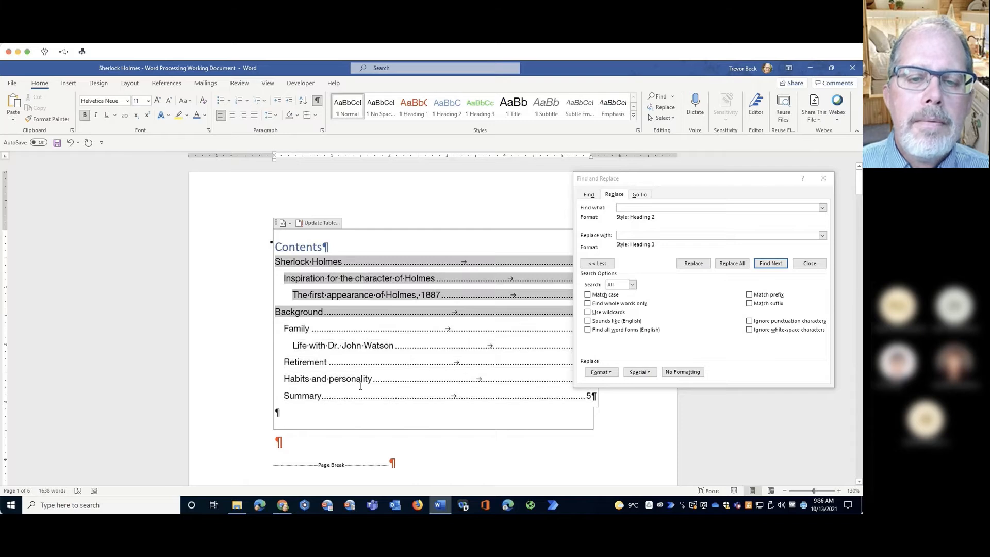
click(401, 461)
click(360, 250)
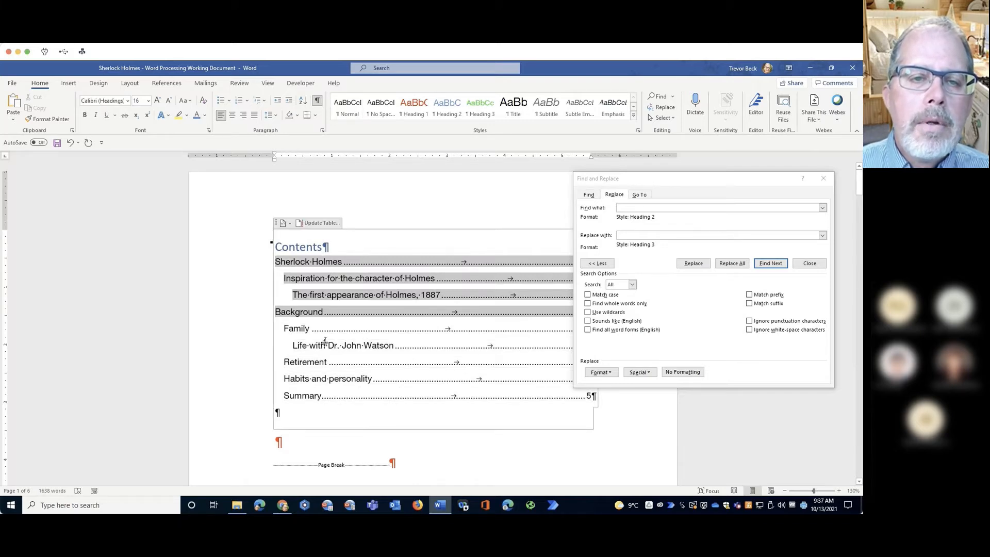
scroll(325, 342, down, 5)
scroll(325, 340, up, 2)
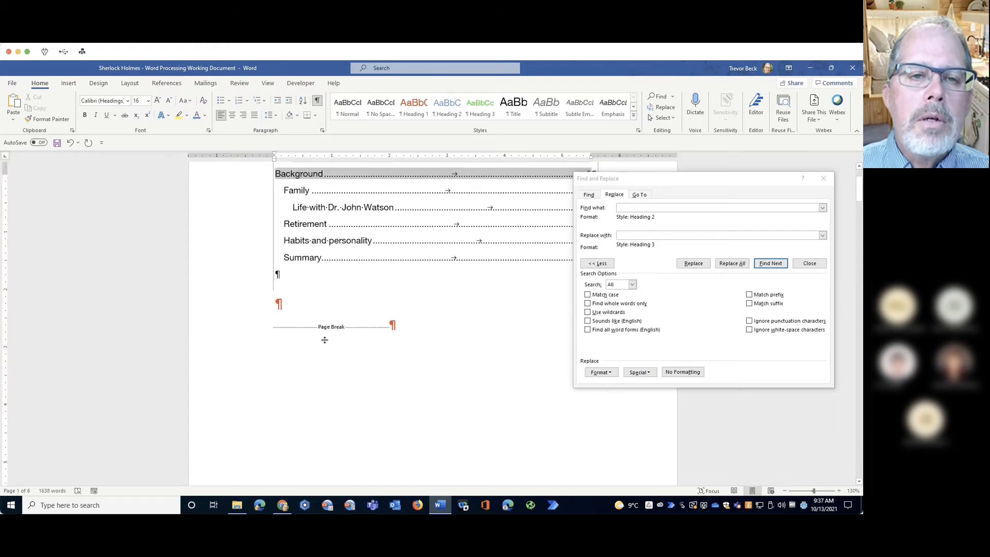
scroll(325, 340, up, 3)
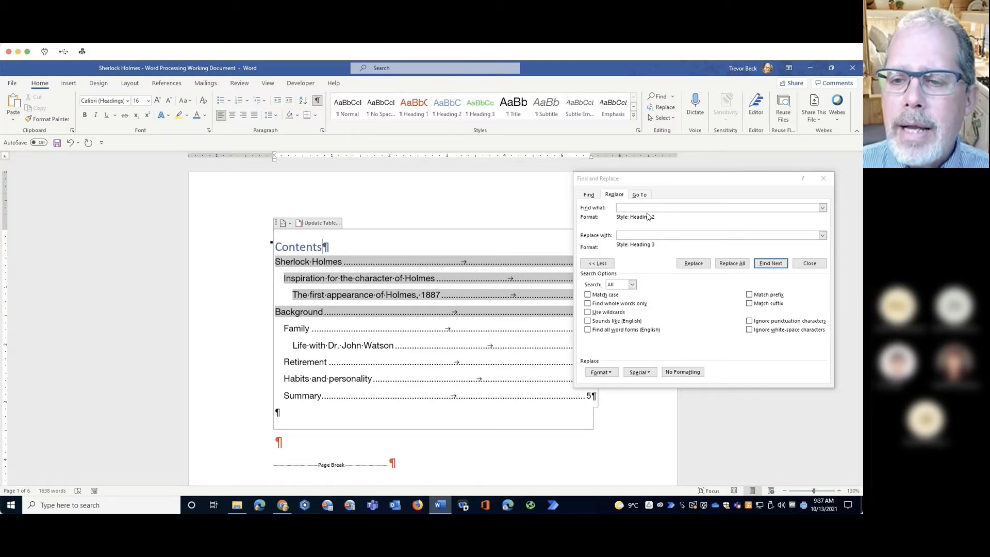
Clear the style formatting from both the replacement and the search criteria.
click(679, 372)
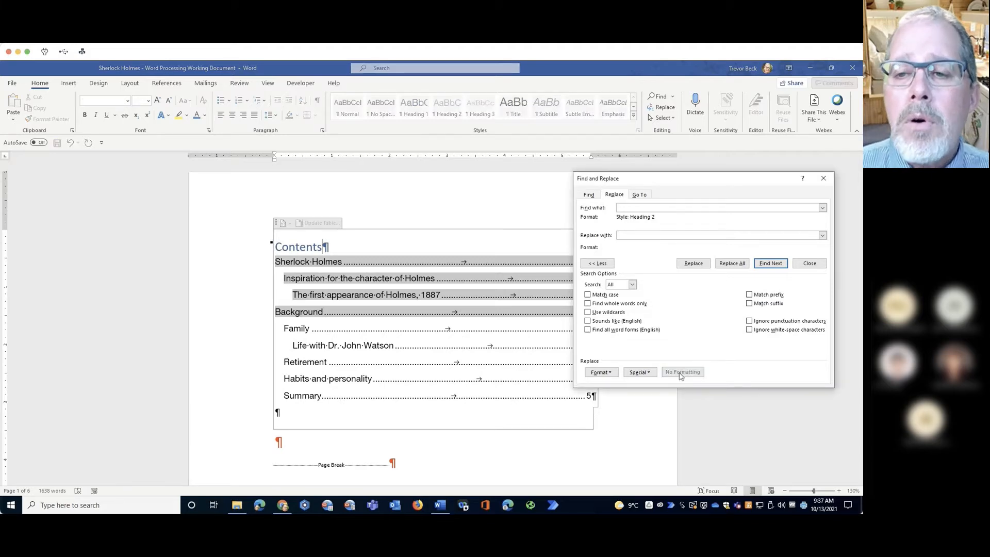
click(639, 209)
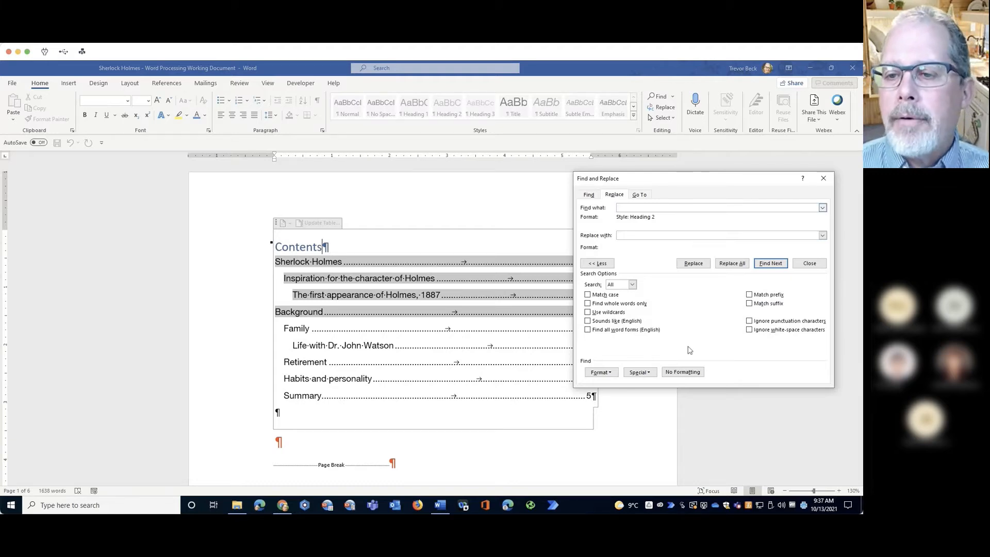
click(683, 371)
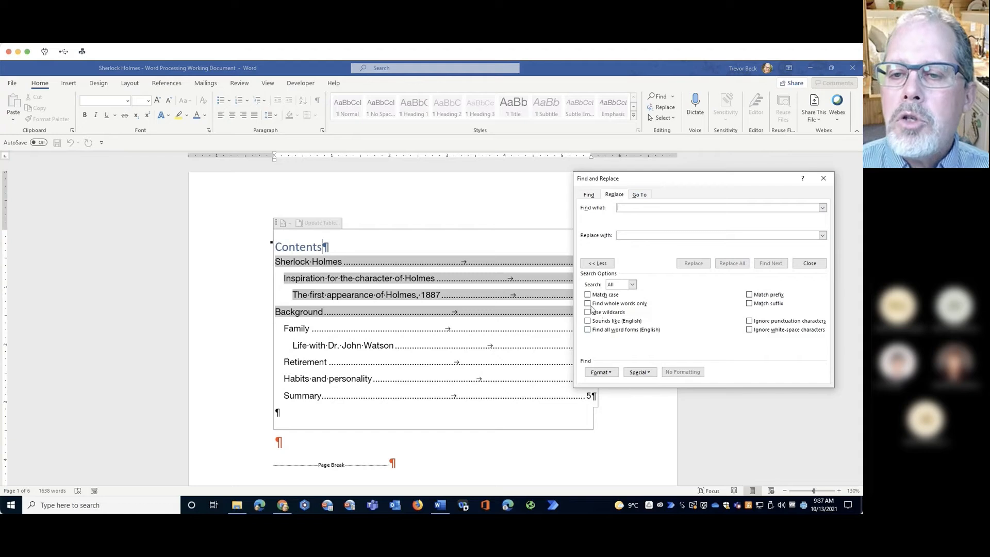
Review the special character and formatting choices available for the search, and close the Find and Replace dialog.
click(643, 375)
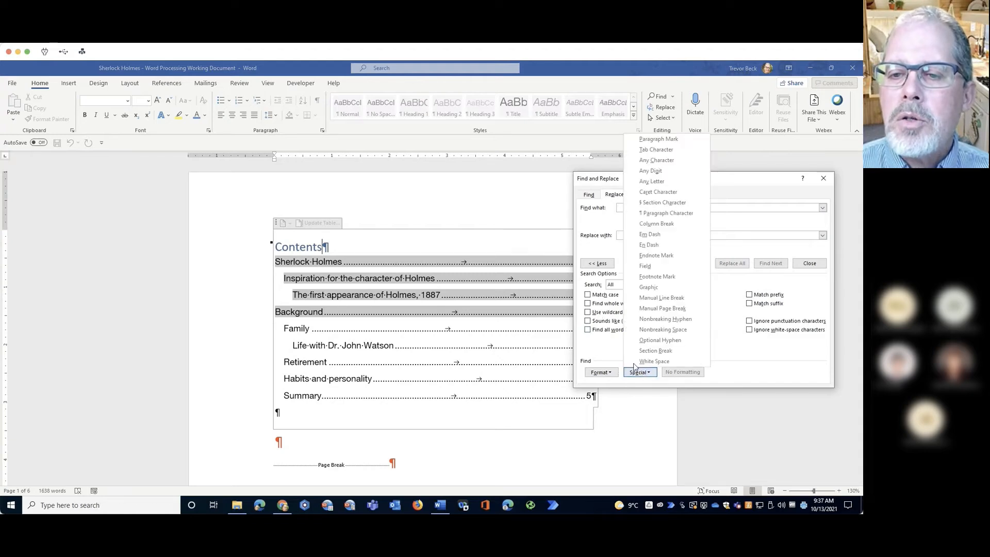
click(602, 371)
click(601, 372)
click(678, 359)
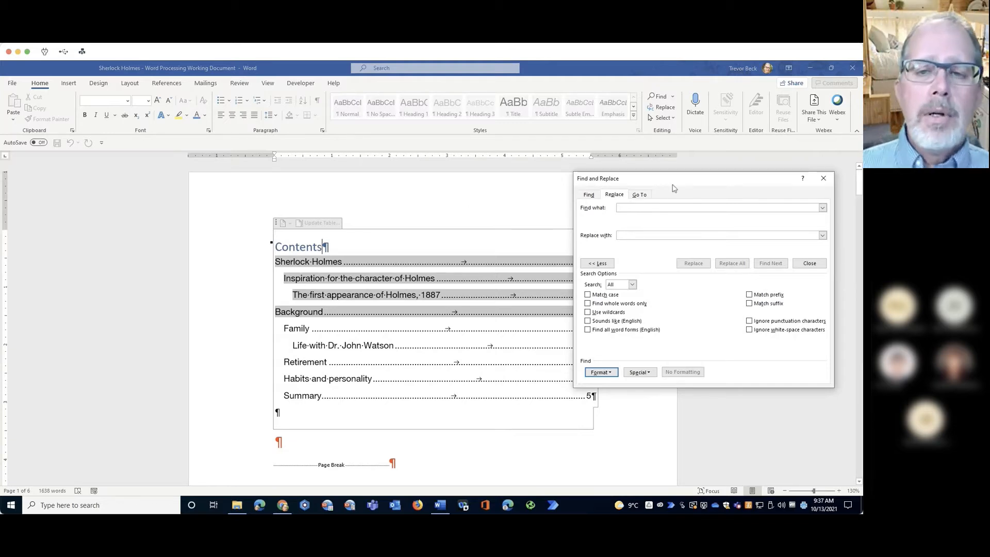
click(822, 180)
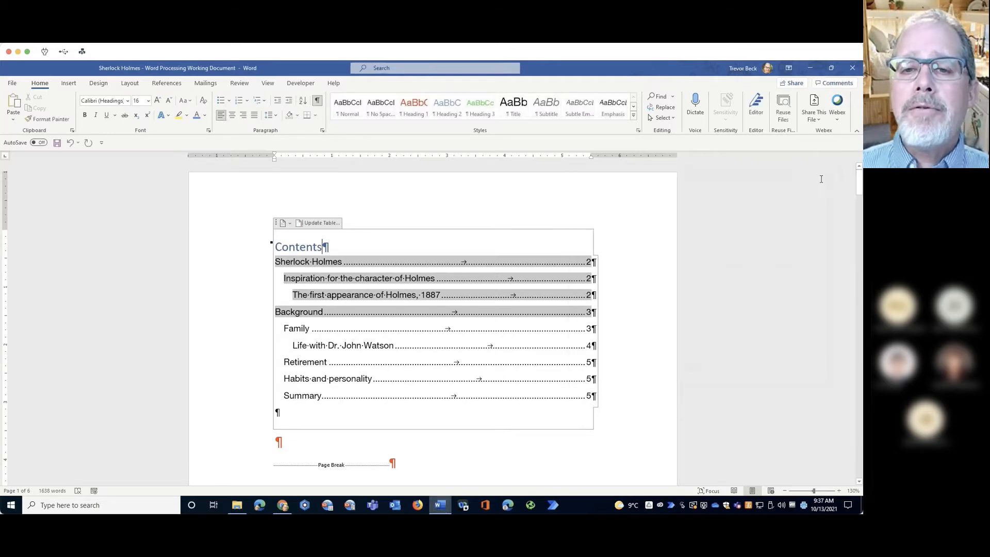
Select the three tabbed lines under the Summary heading and clear the style formatting from both the search and replacement criteria.
scroll(421, 289, down, 3)
scroll(422, 289, down, 10)
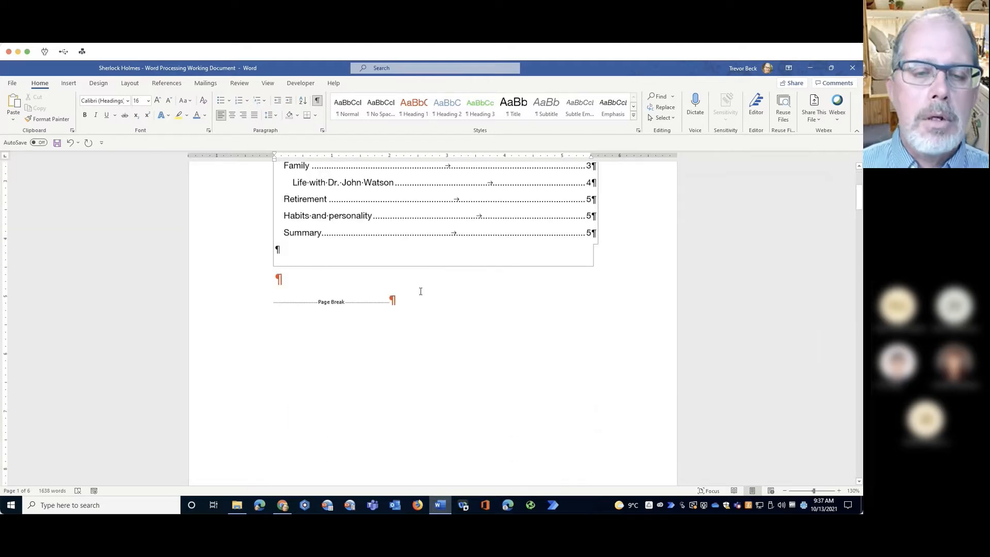
scroll(420, 292, down, 4)
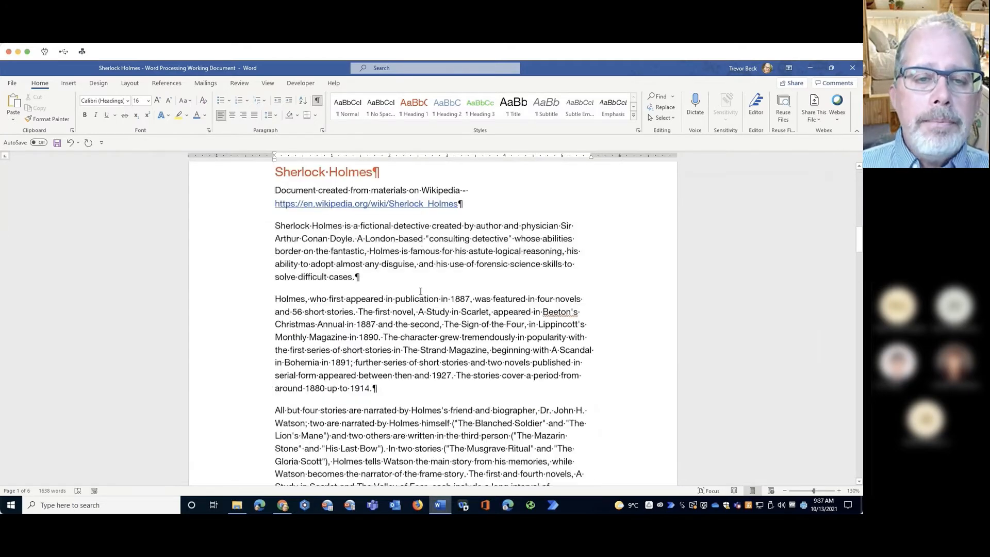
scroll(420, 292, down, 7)
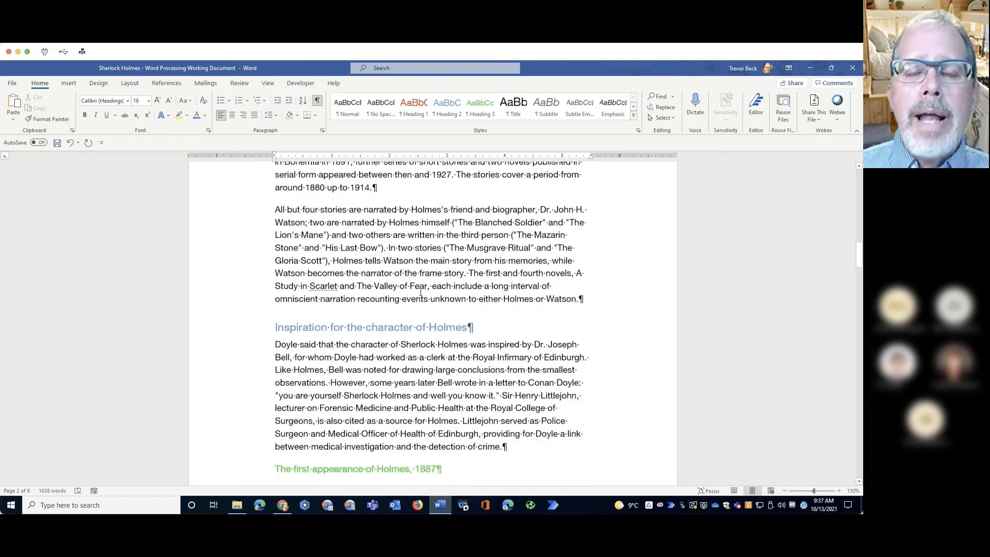
scroll(421, 292, down, 3)
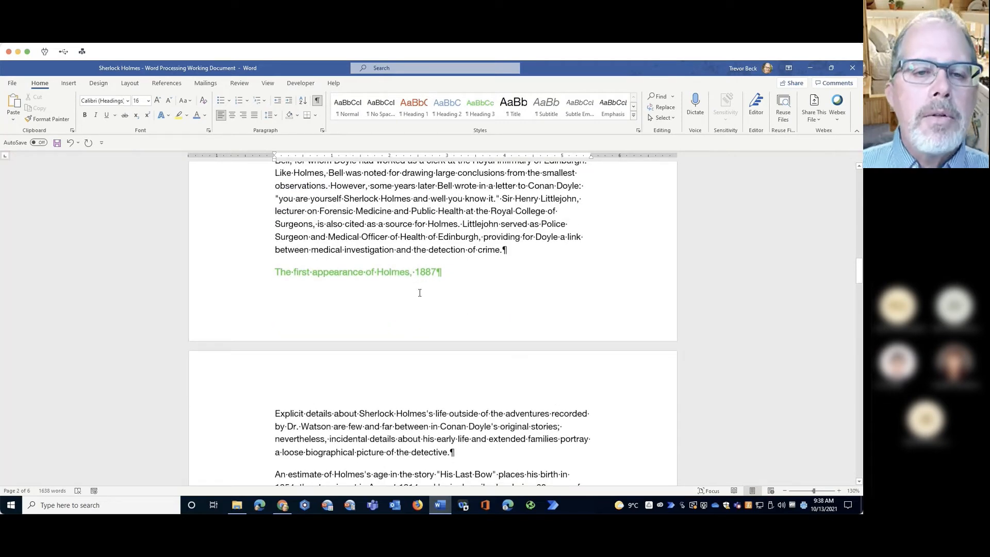
scroll(420, 292, down, 3)
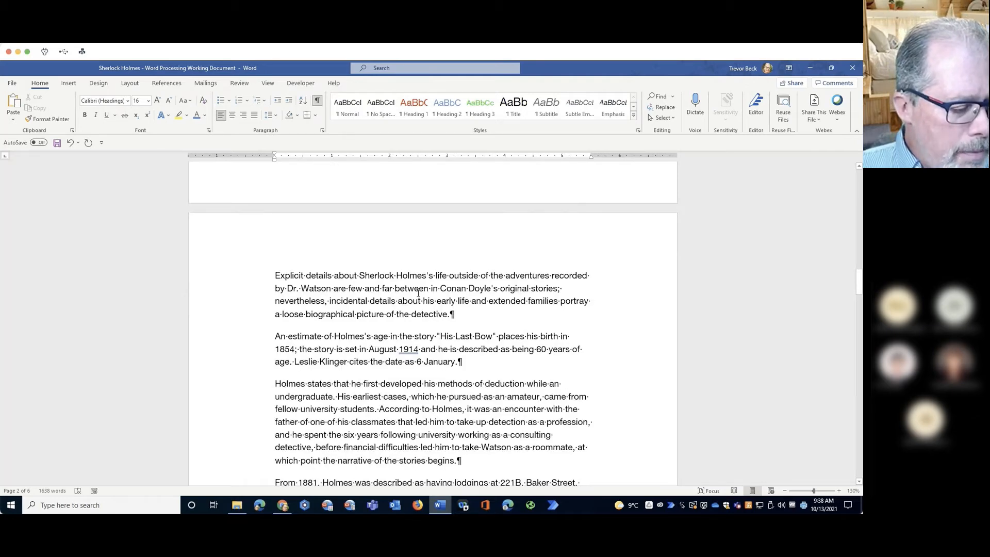
scroll(419, 292, down, 9)
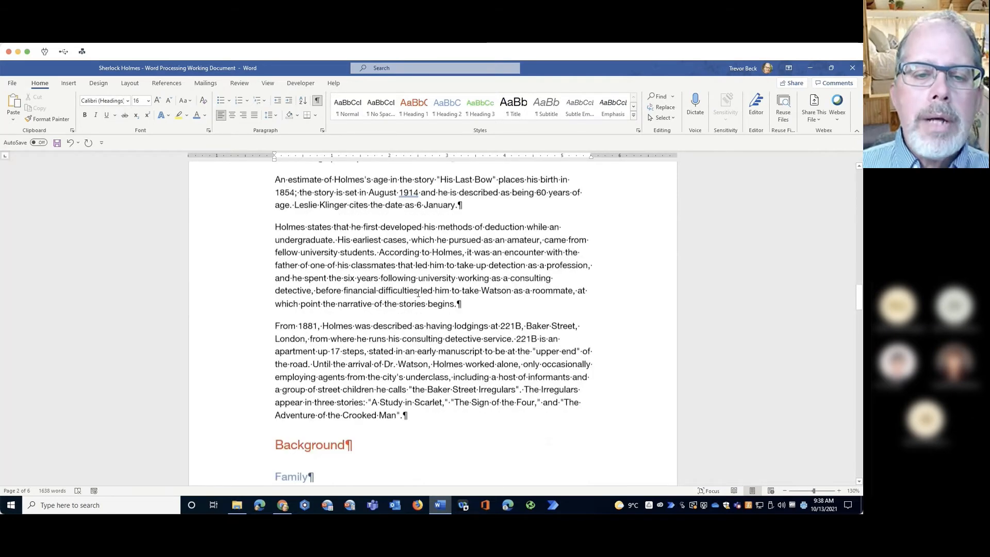
scroll(418, 292, down, 10)
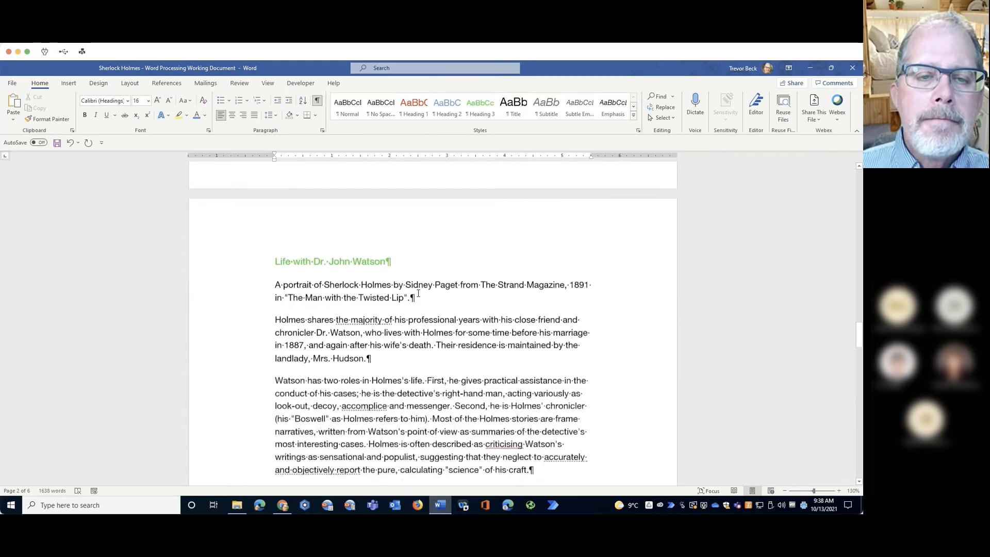
scroll(418, 292, down, 10)
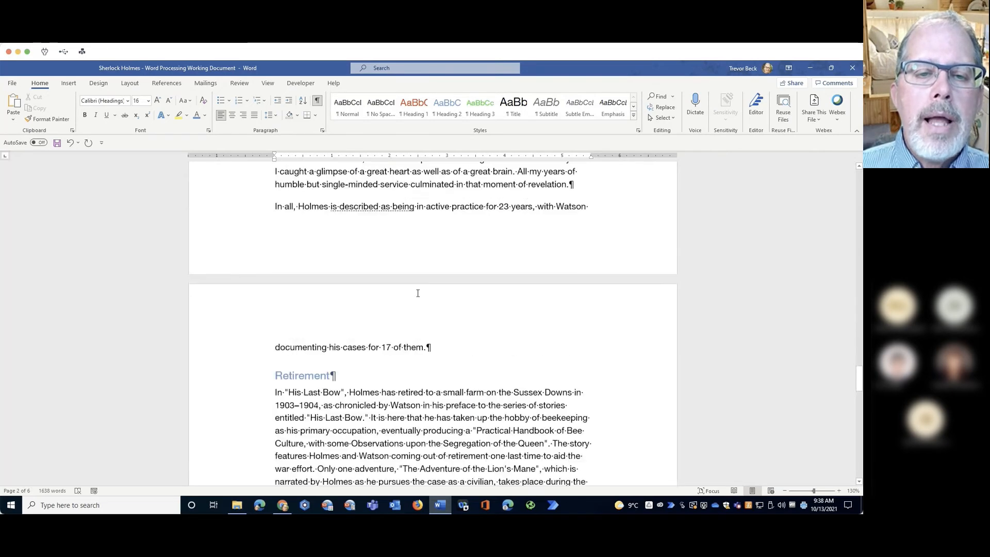
scroll(418, 293, down, 8)
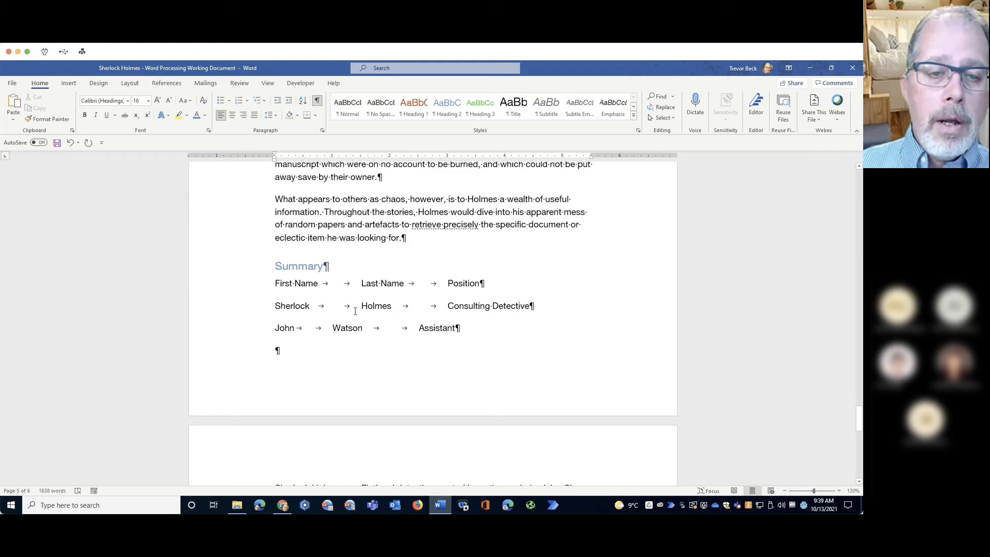
drag(273, 283, 493, 340)
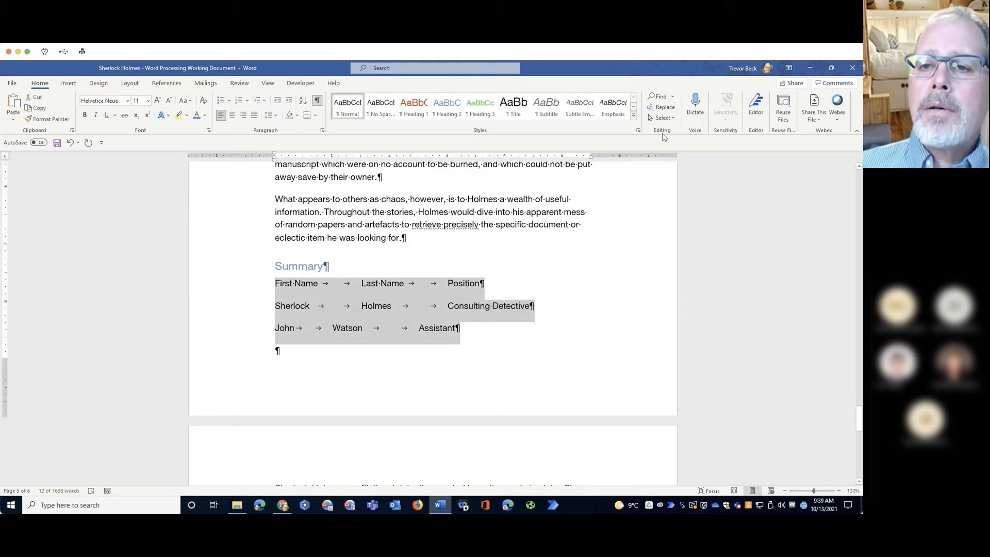
click(673, 111)
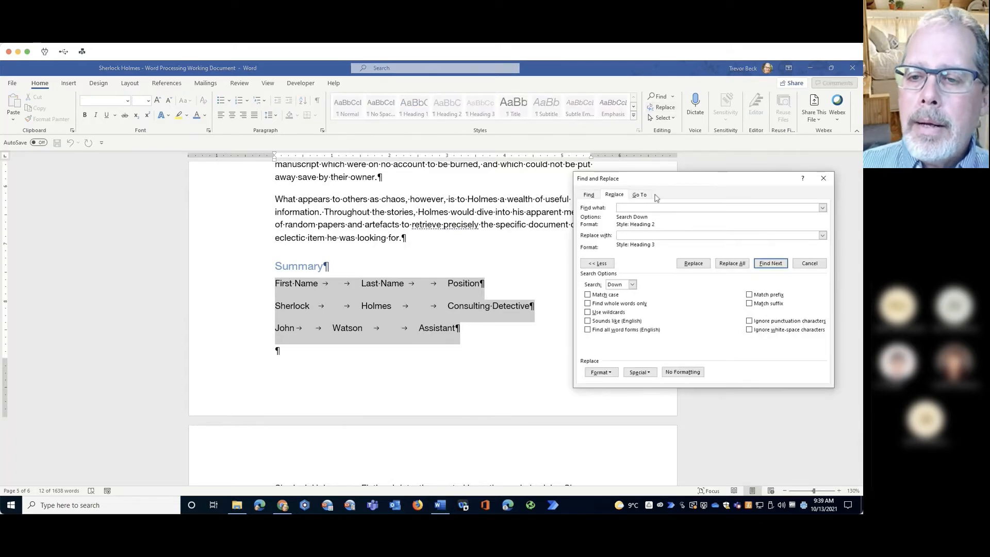
click(676, 370)
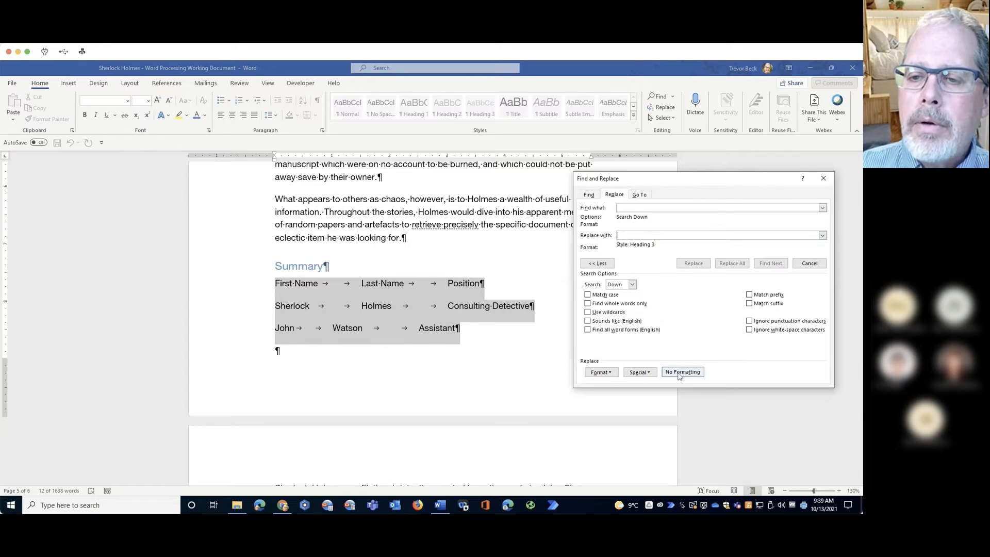
click(679, 372)
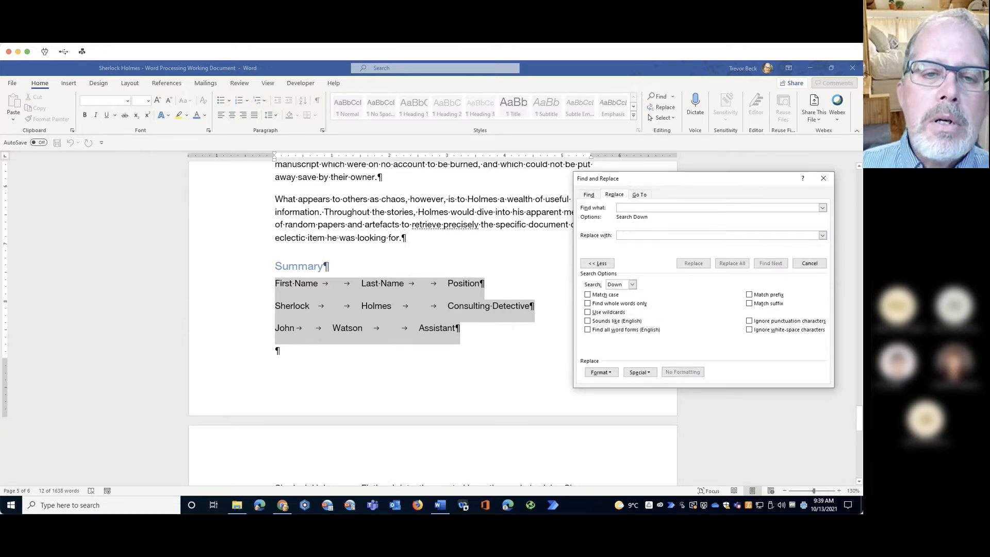
Replace all double tabs (^t^t) with a single tab (^t) in the selected Summary lines only, and close Find and Replace.
click(631, 208)
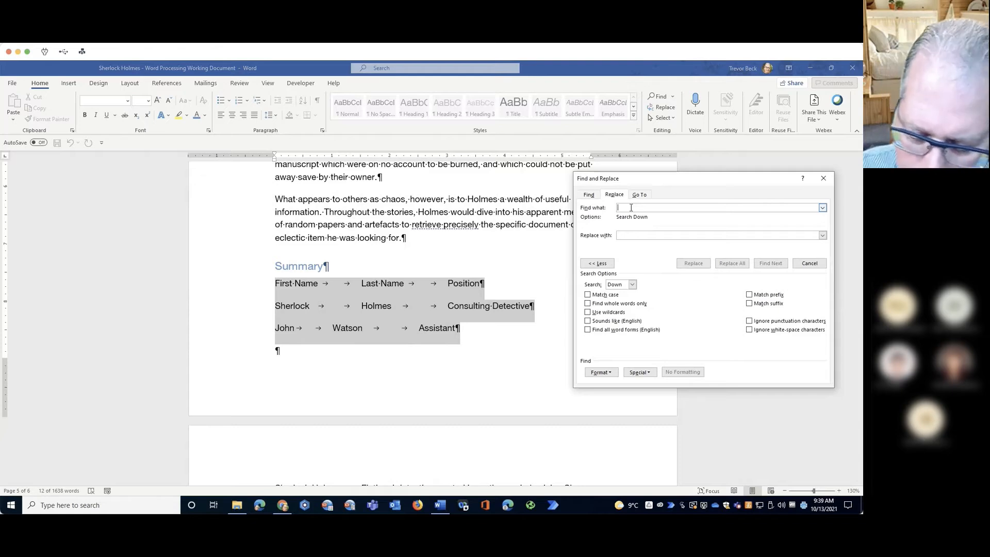
text(^)
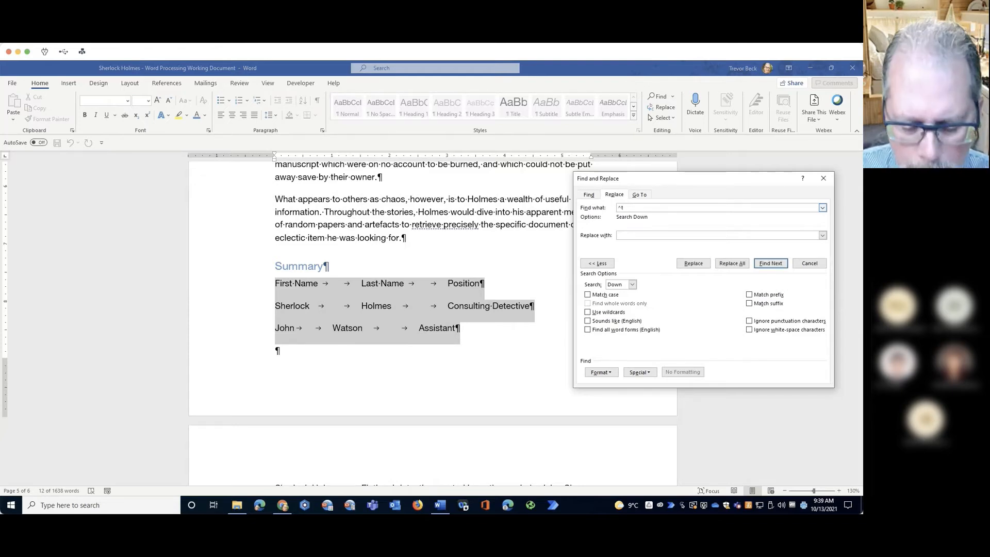
text(t^t)
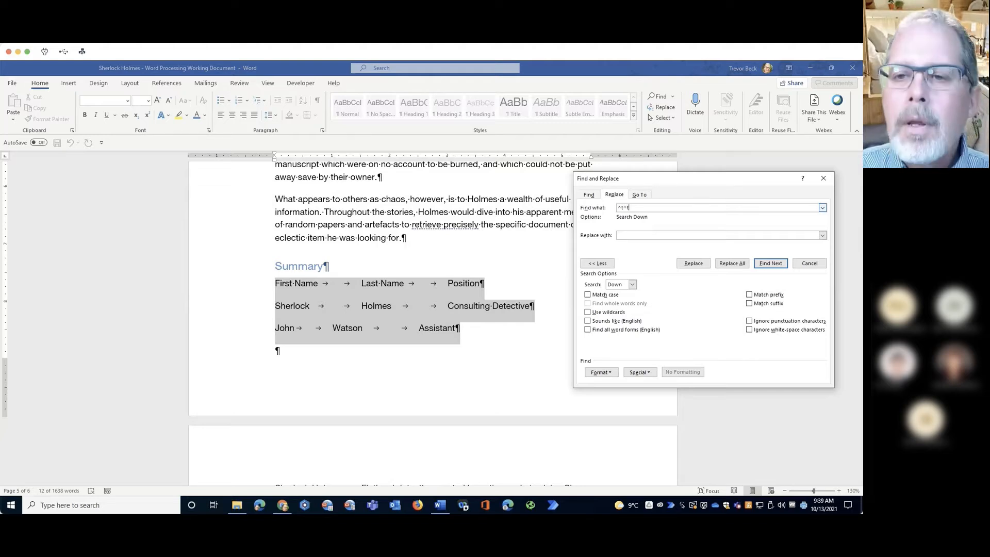
click(653, 234)
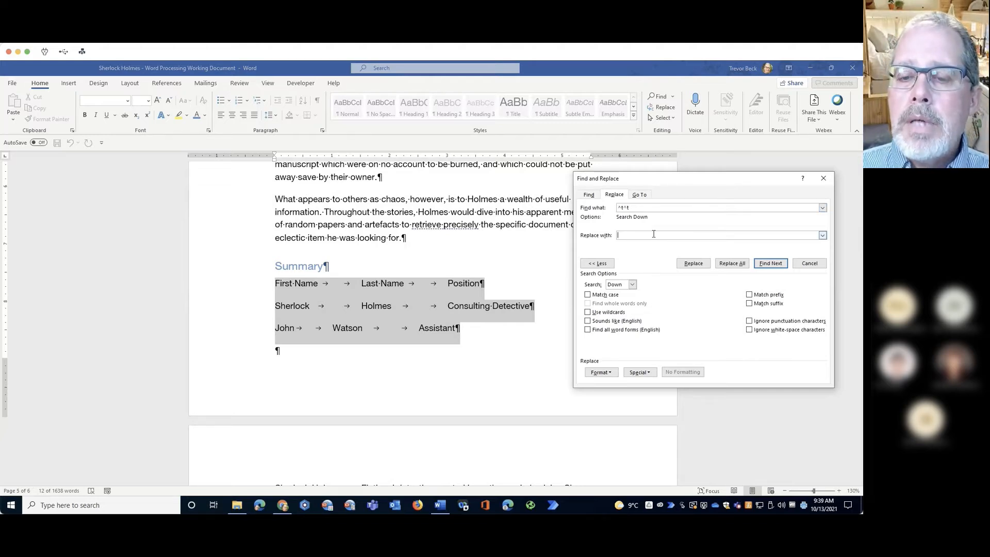
text(^t)
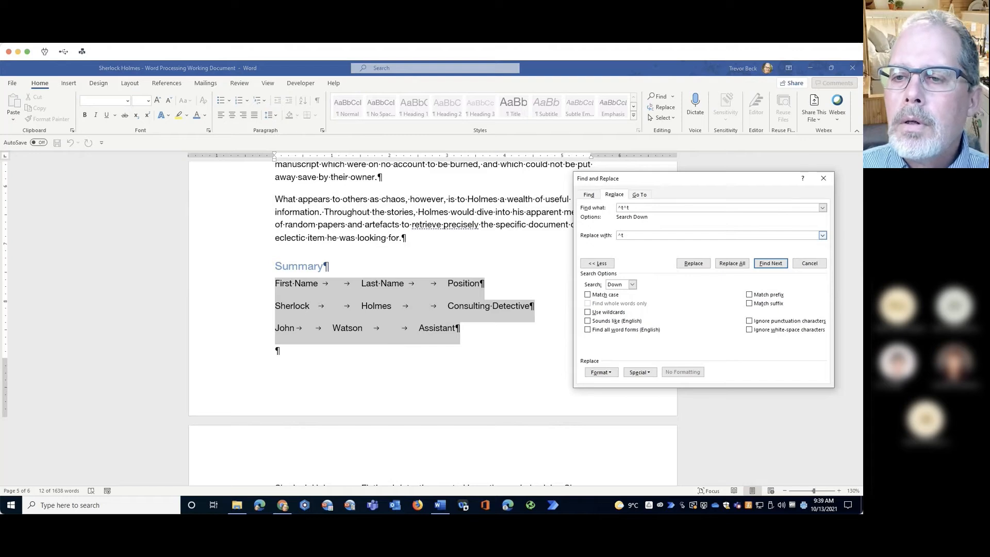
click(732, 263)
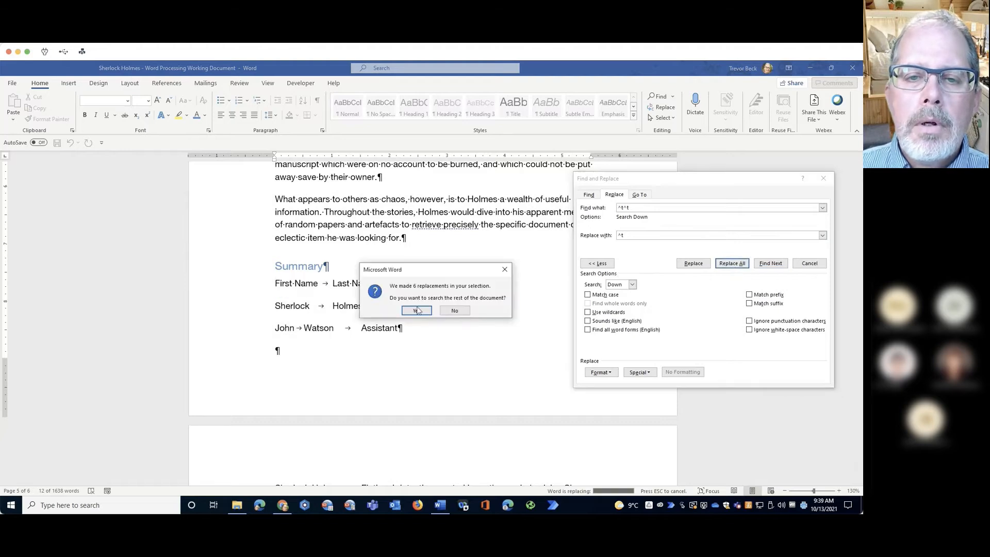
click(461, 312)
click(453, 310)
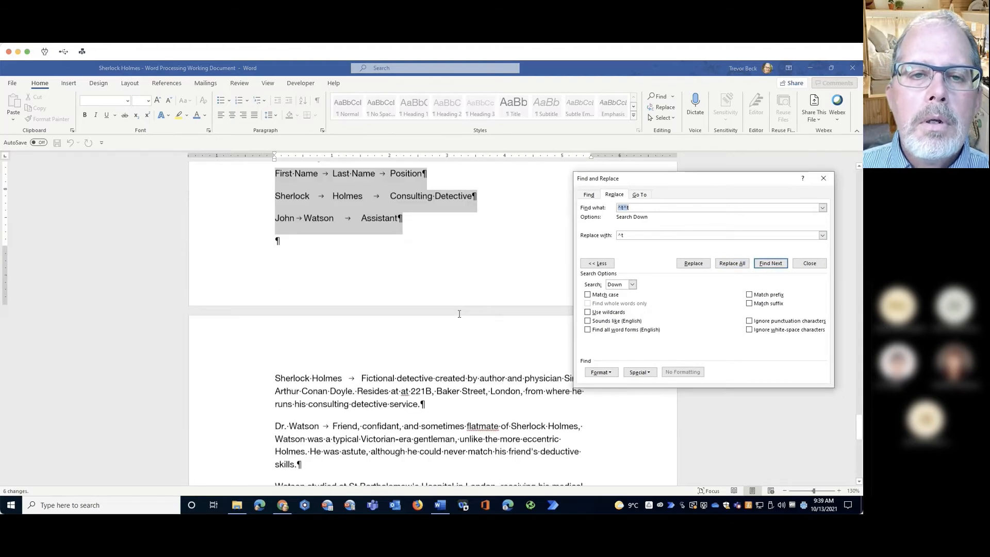
click(822, 177)
Place left tab stops for the selected Summary lines at about 2.25" and 4.06" to align the last name and position columns.
scroll(395, 329, up, 3)
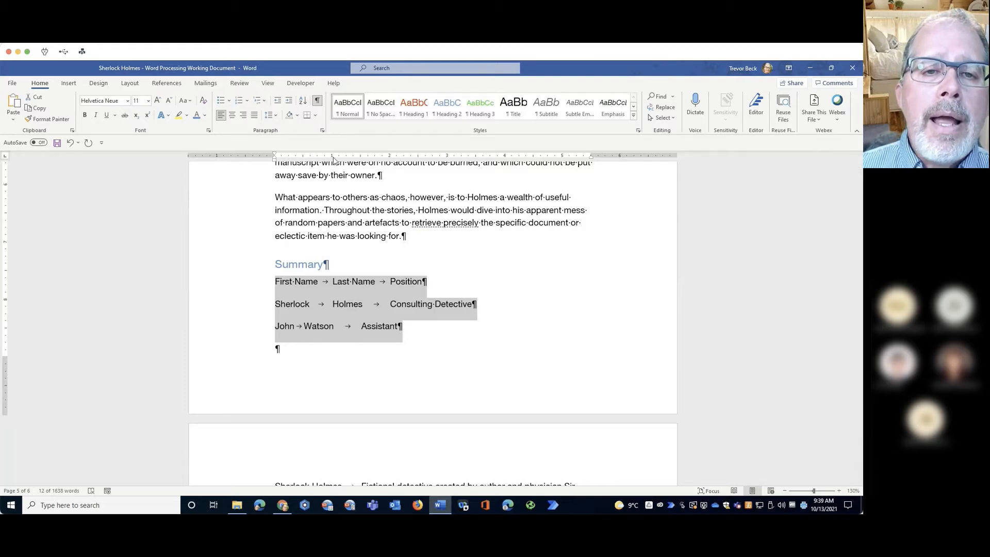
click(405, 156)
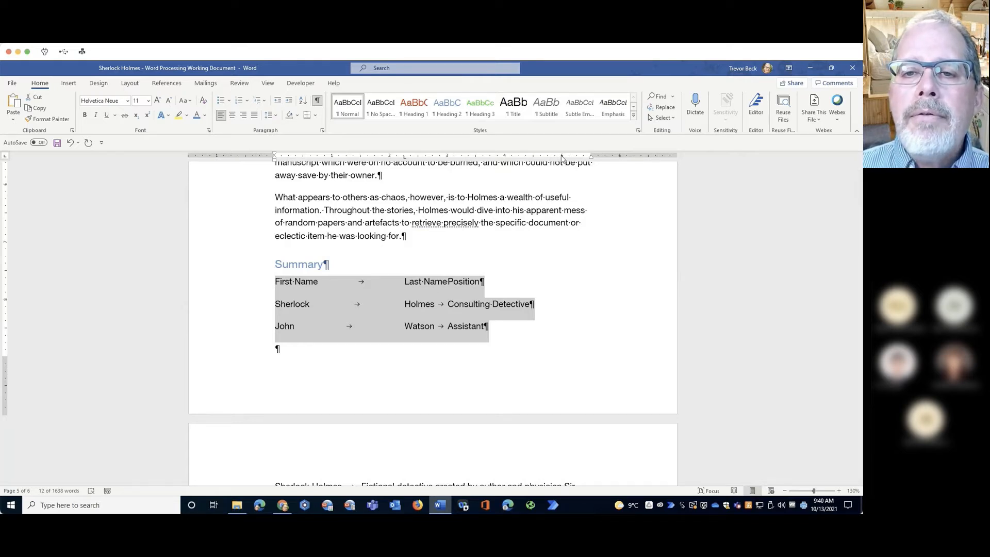
drag(562, 158, 562, 222)
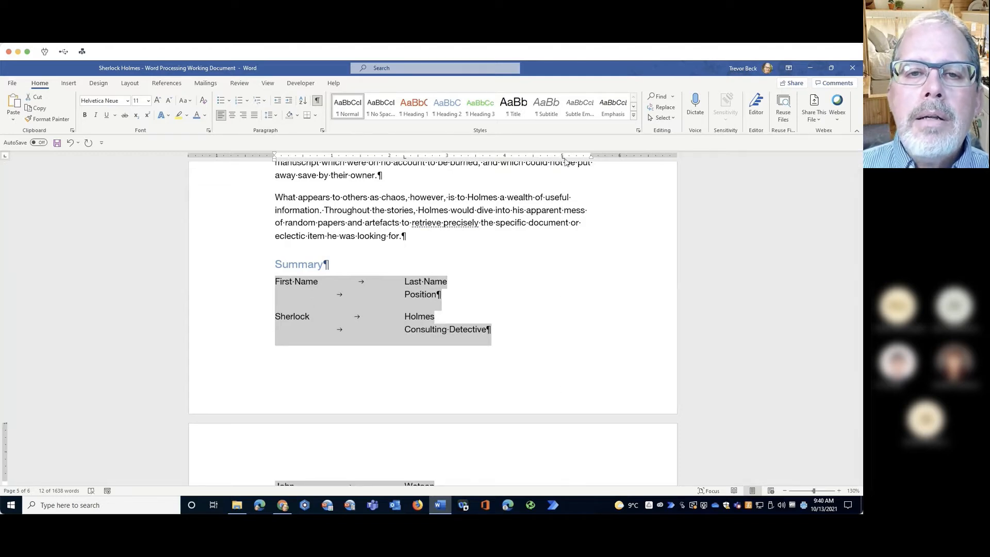
drag(565, 160, 508, 164)
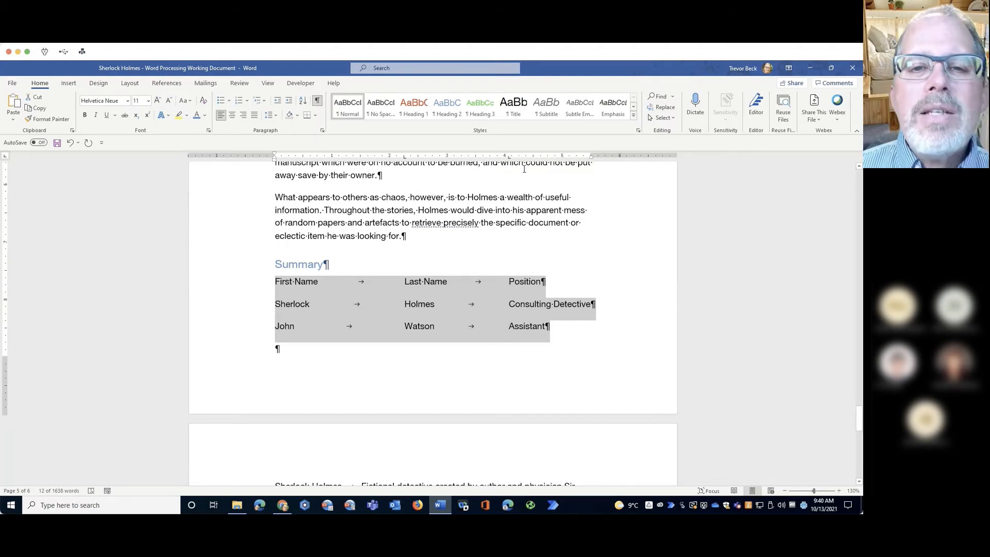
click(511, 157)
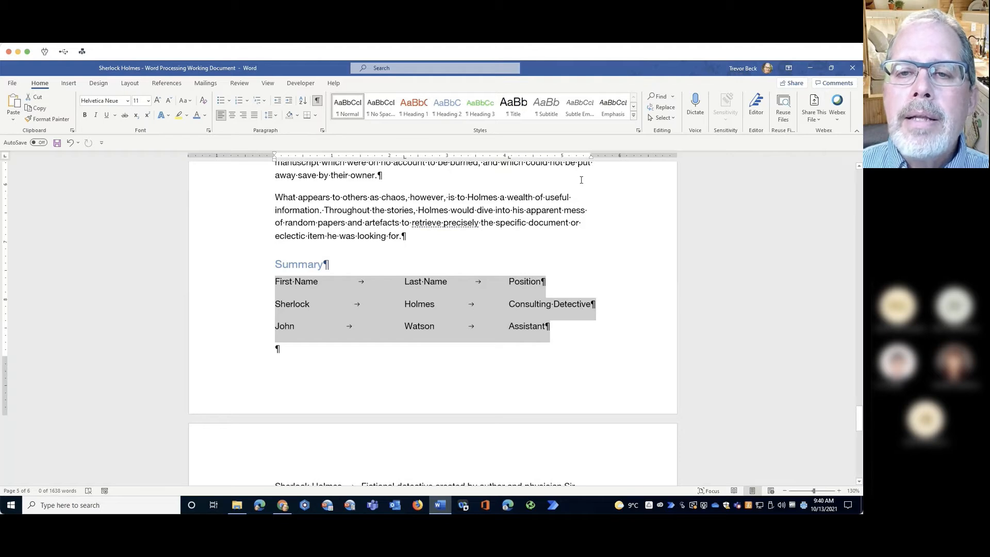
Clear the 4.06" tab stop from the selected Summary lines and enter a tab stop position of 5.5".
right_click(411, 285)
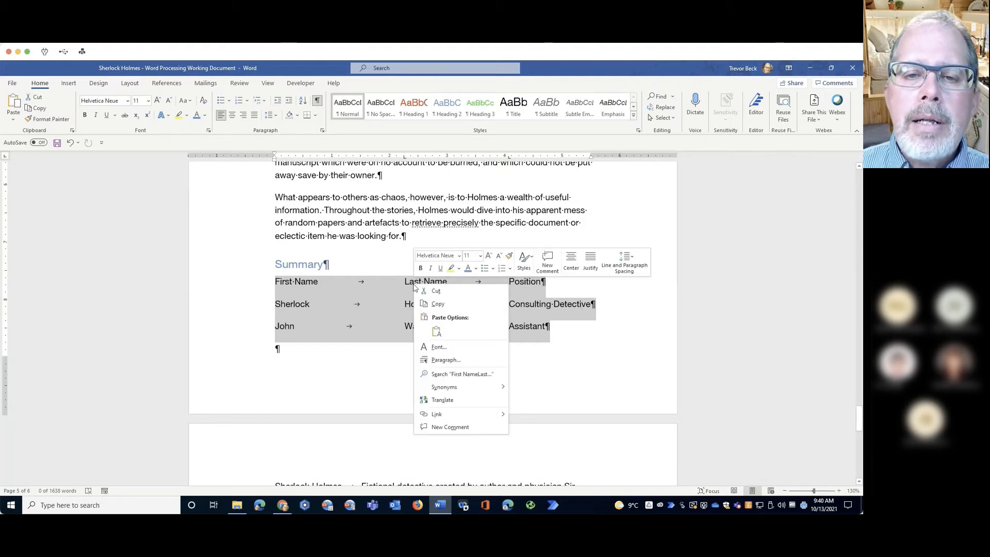
click(441, 361)
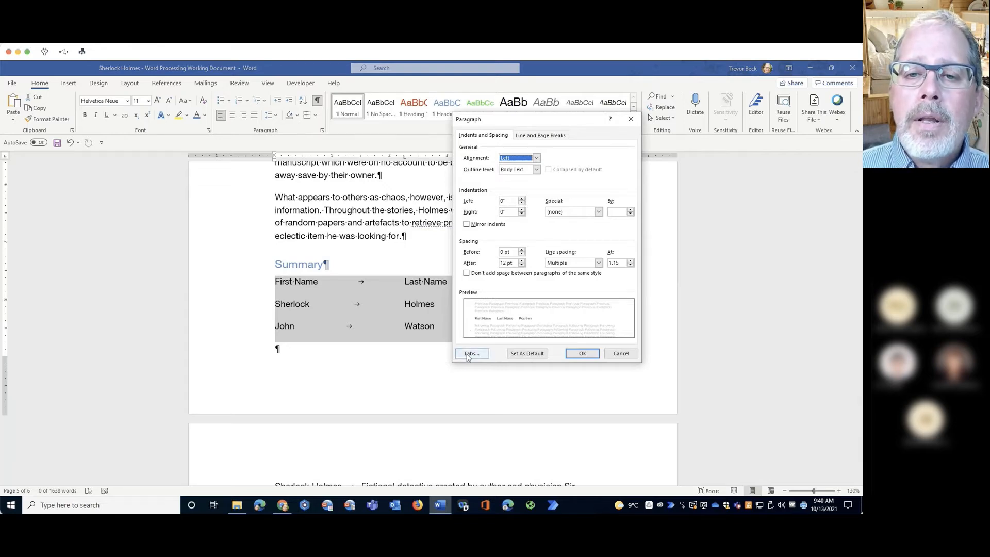
click(468, 355)
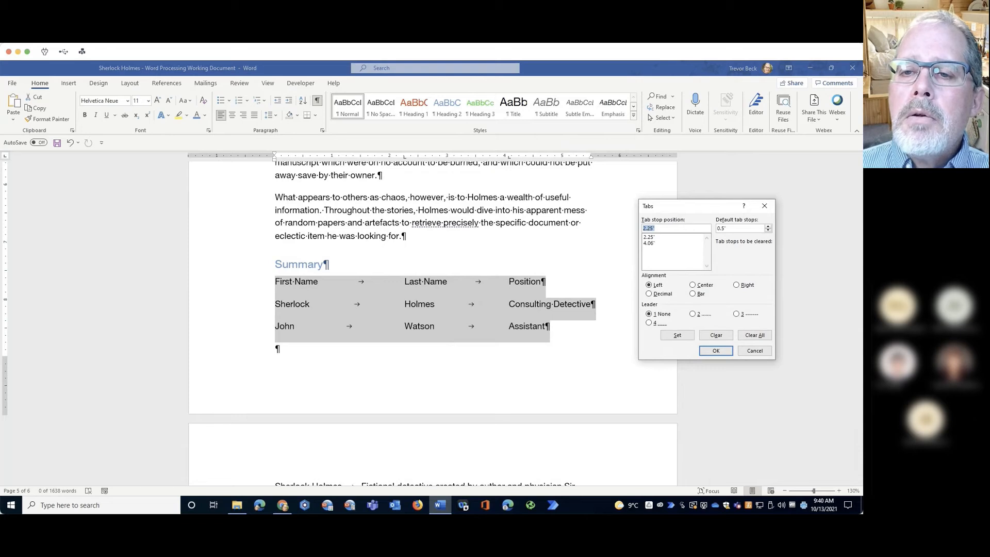
drag(687, 206, 659, 167)
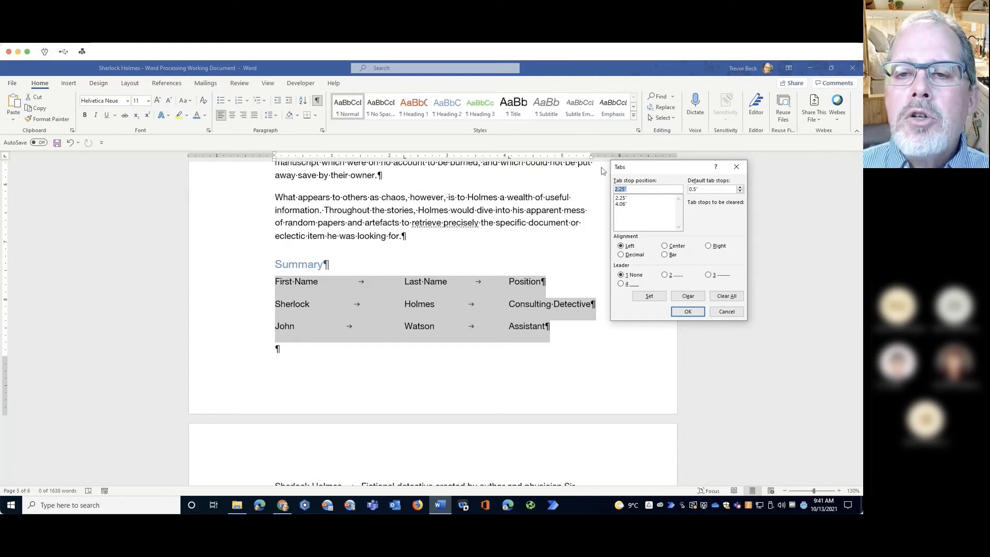
click(625, 204)
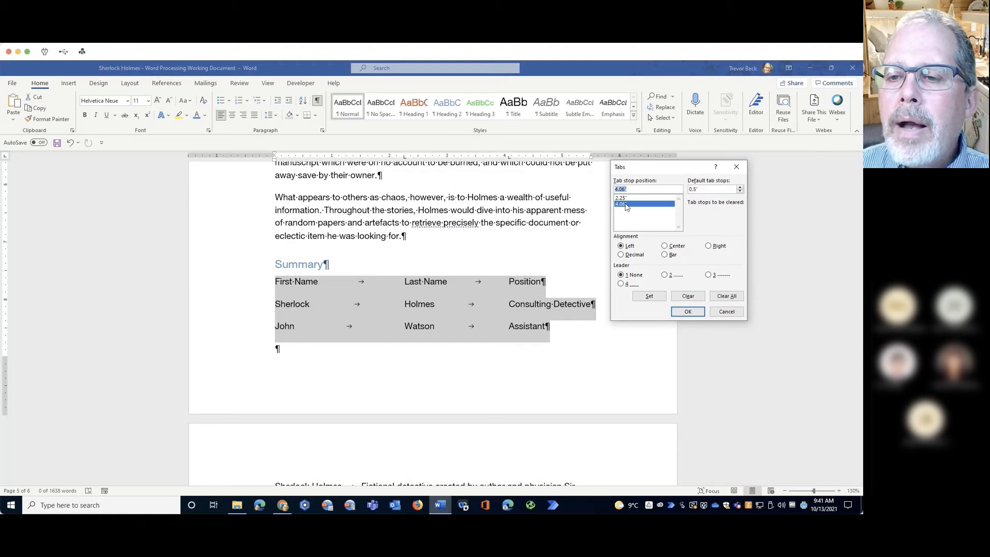
click(690, 297)
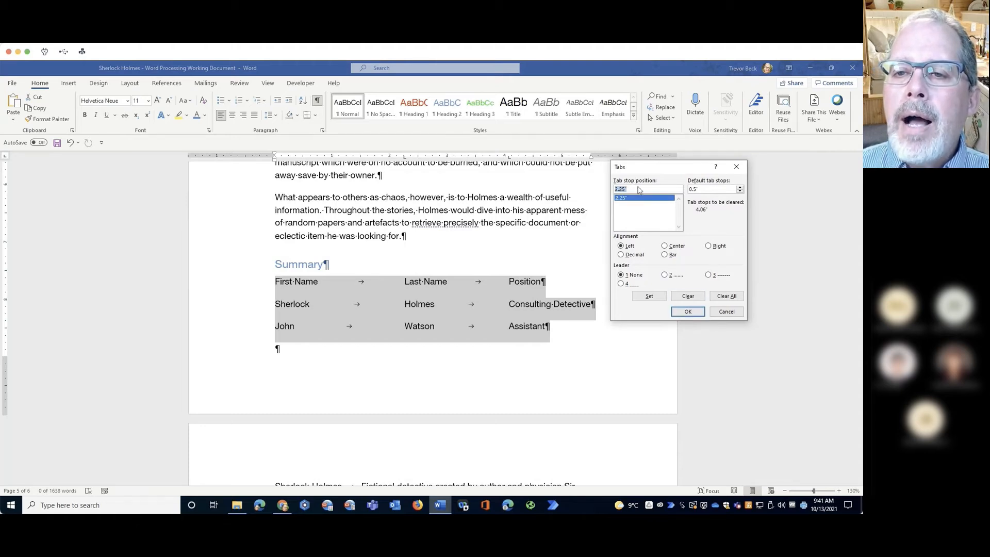
text(5.5)
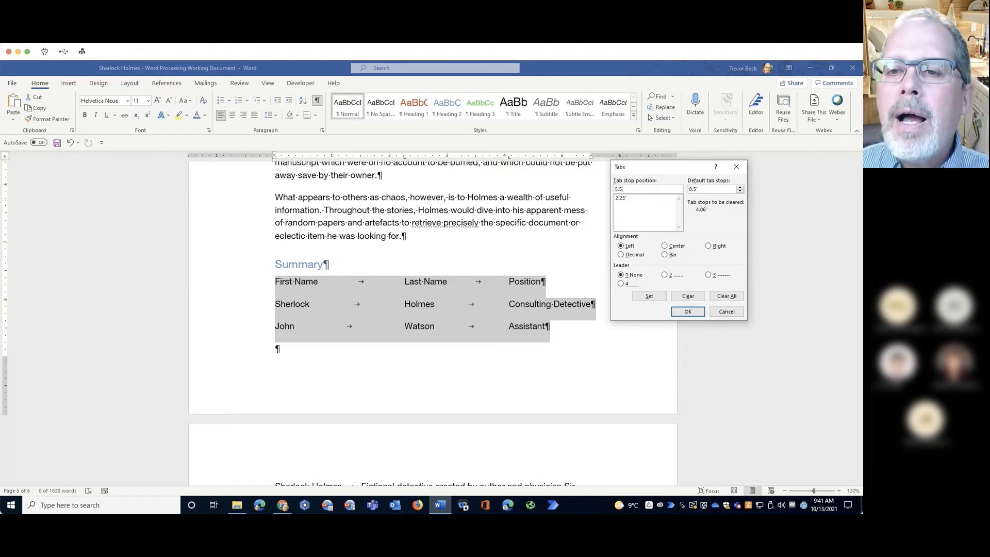
key(Return)
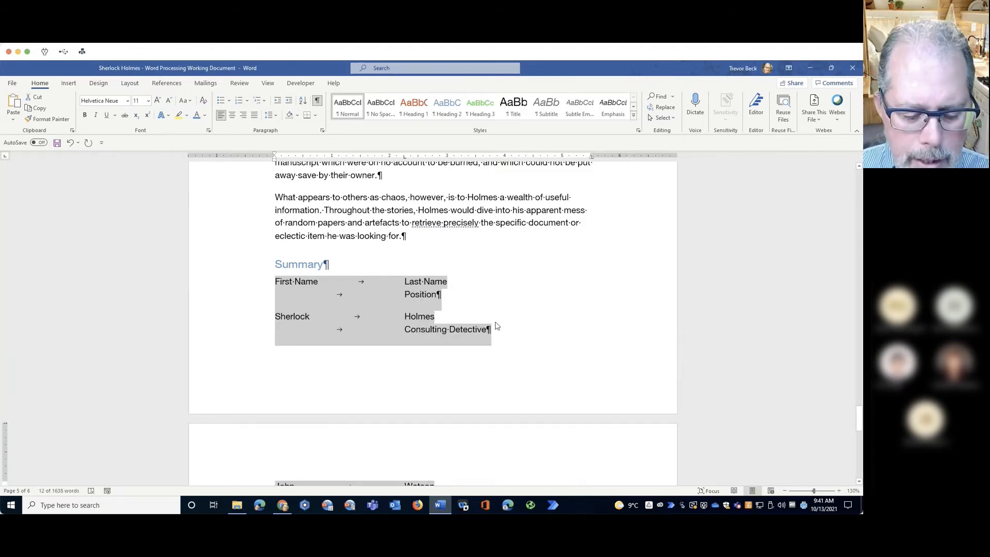
Change the 5.5" tab stop of the selected Summary lines to right alignment so the position column ends at the right margin.
right_click(381, 294)
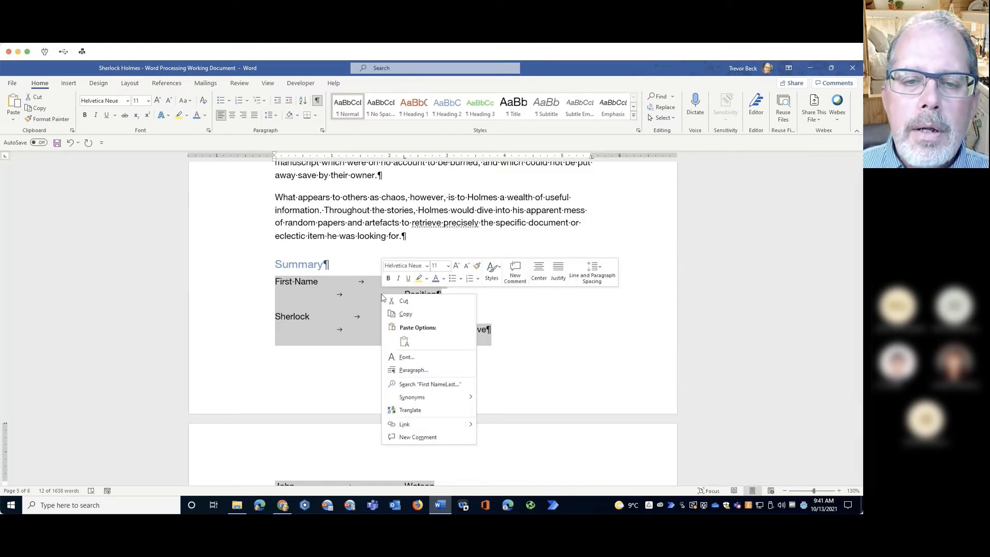
click(410, 370)
click(484, 356)
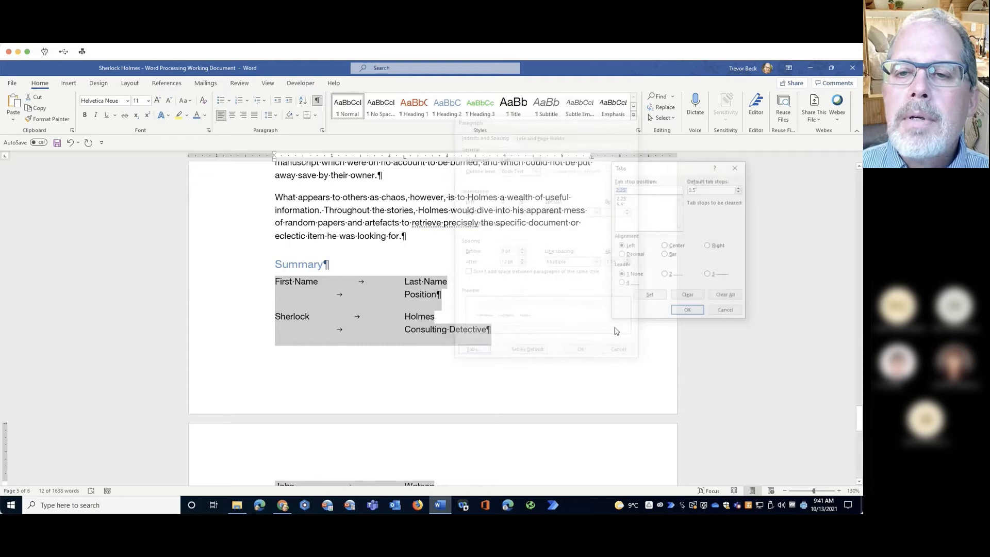
click(624, 205)
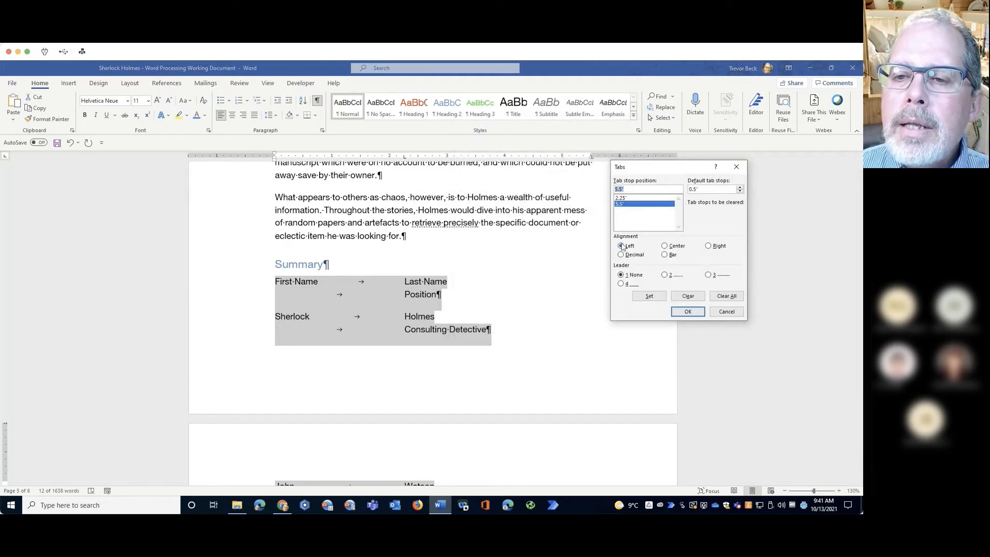
click(709, 246)
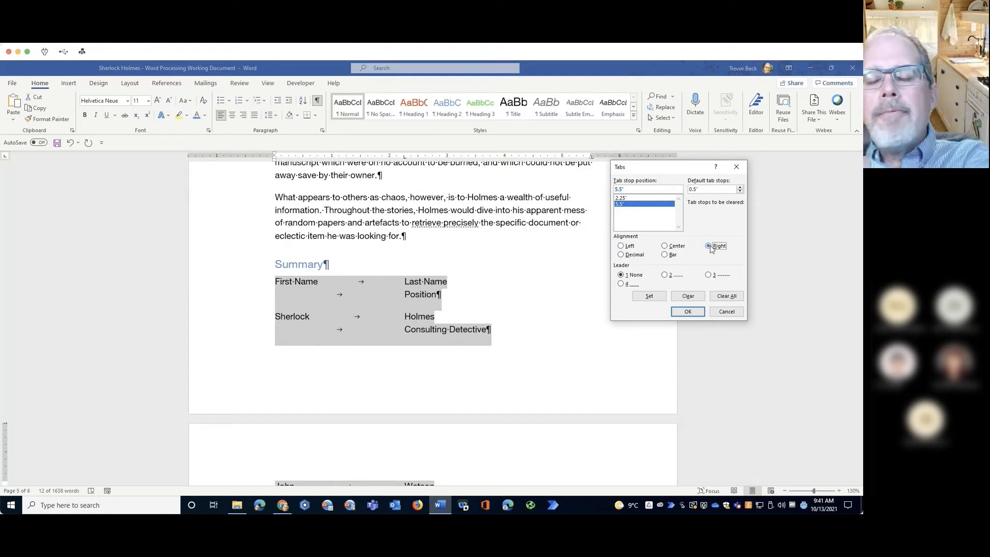
click(688, 312)
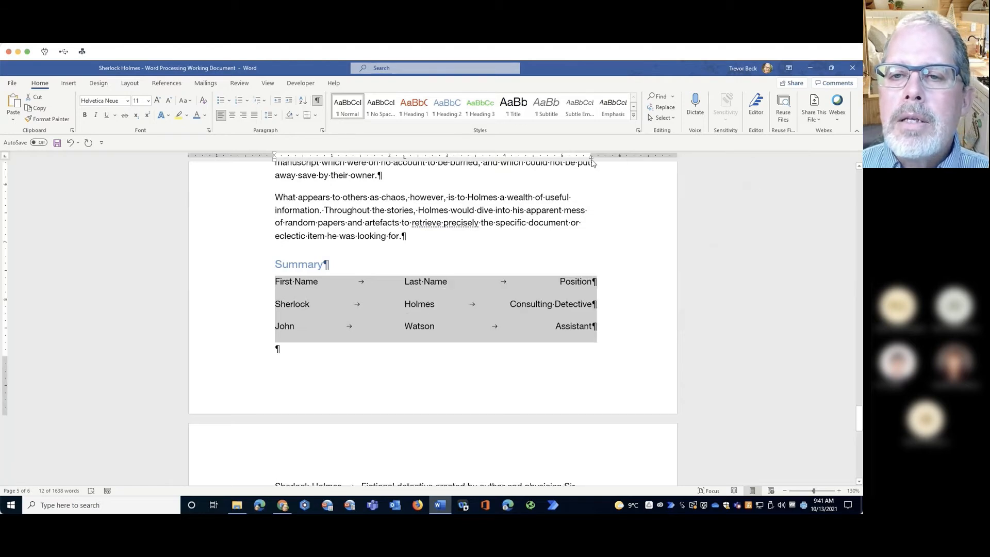
click(474, 288)
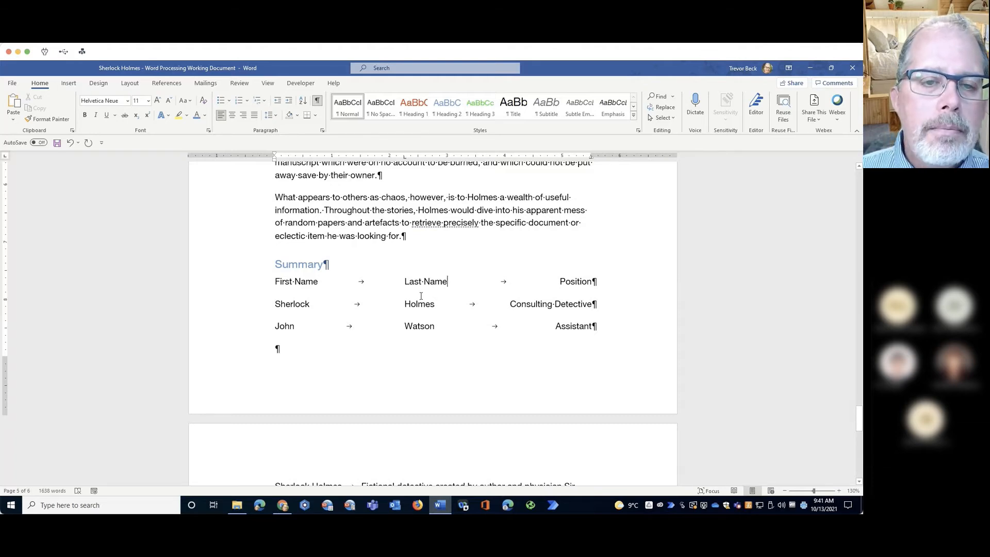
scroll(420, 296, down, 3)
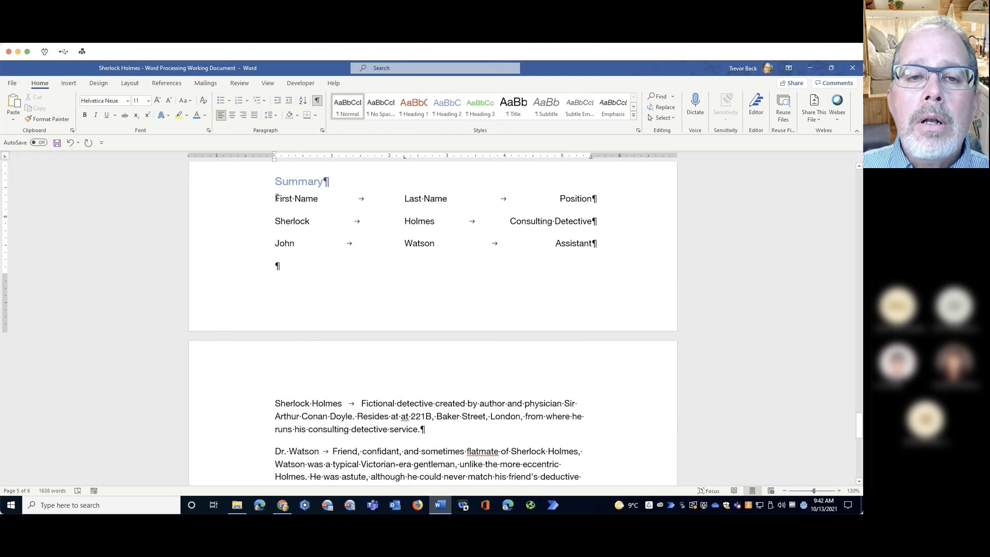
drag(304, 200, 586, 246)
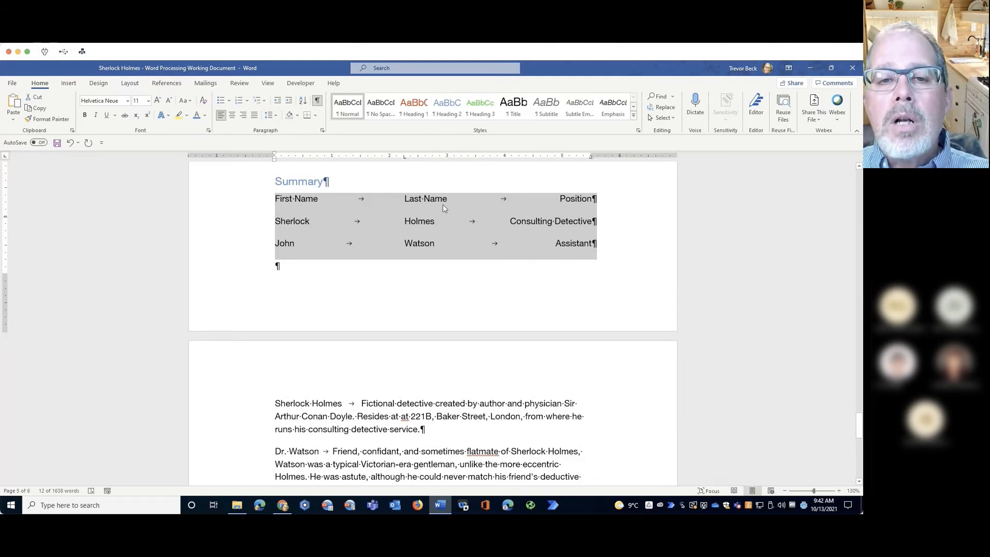
click(469, 304)
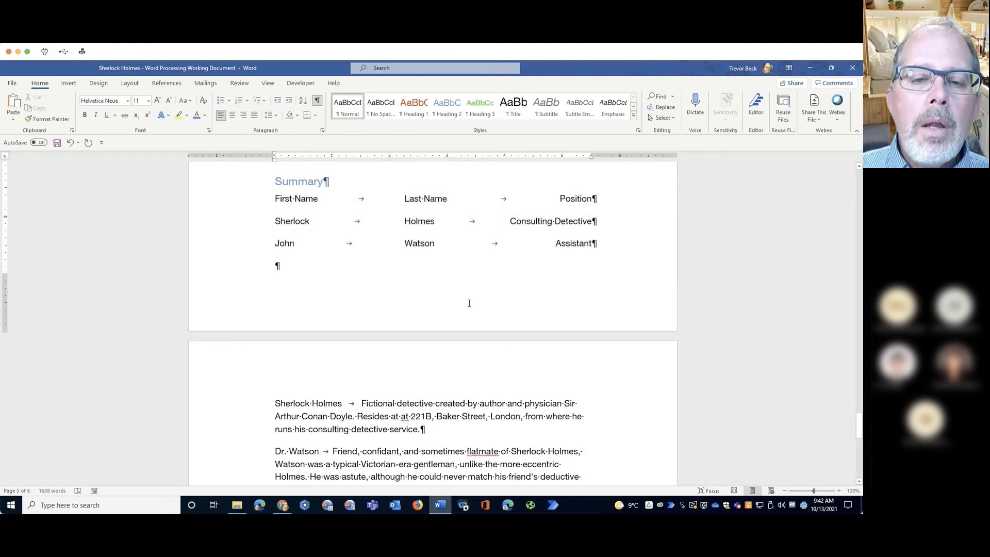
scroll(469, 304, down, 5)
scroll(469, 303, up, 3)
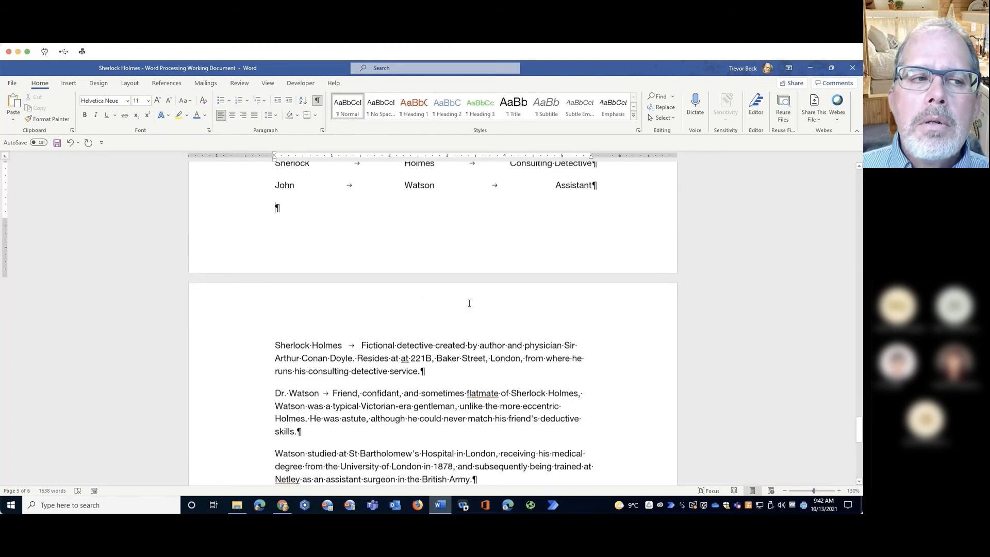
scroll(469, 303, up, 4)
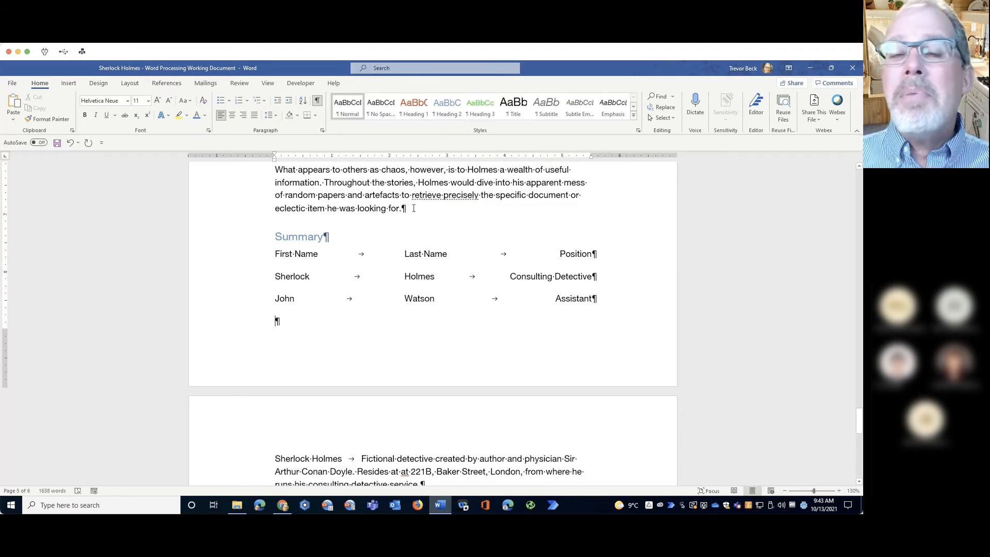
Insert an empty paragraph directly below the Family heading in the Background section.
scroll(431, 220, up, 15)
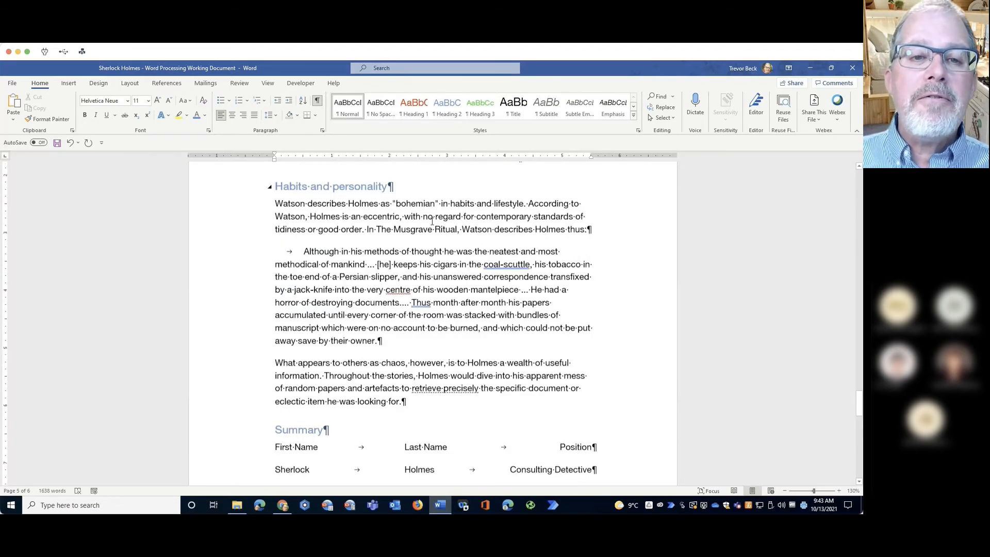
scroll(432, 221, up, 15)
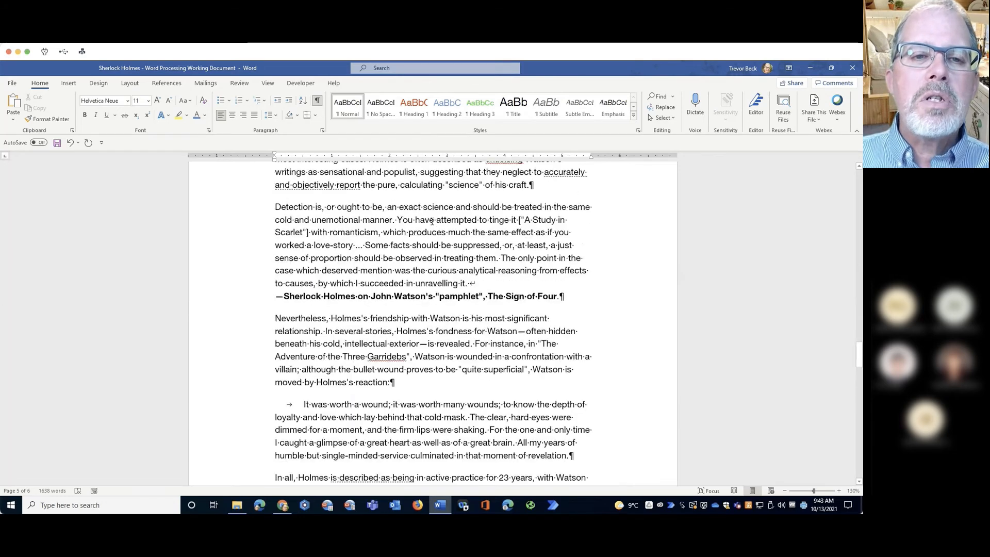
scroll(432, 222, up, 15)
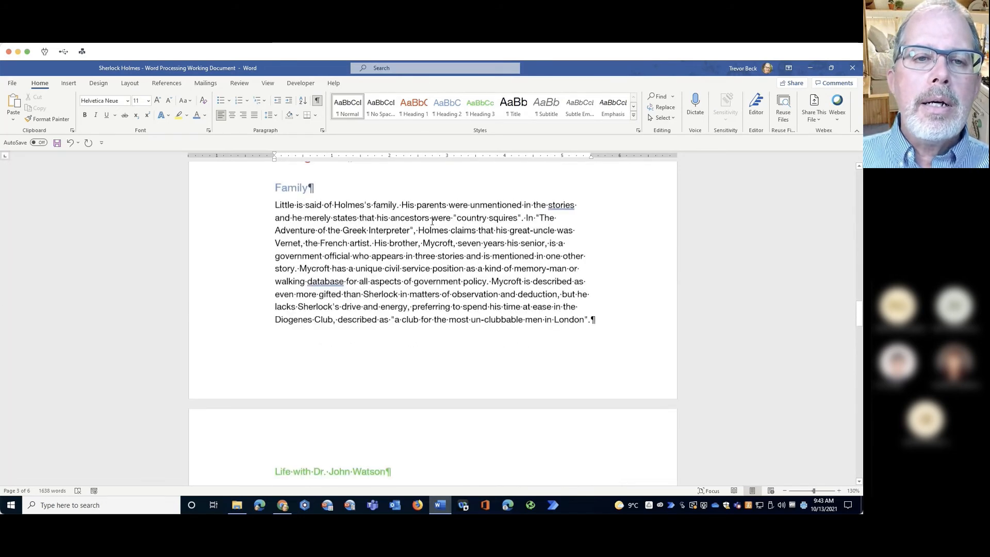
scroll(358, 397, down, 2)
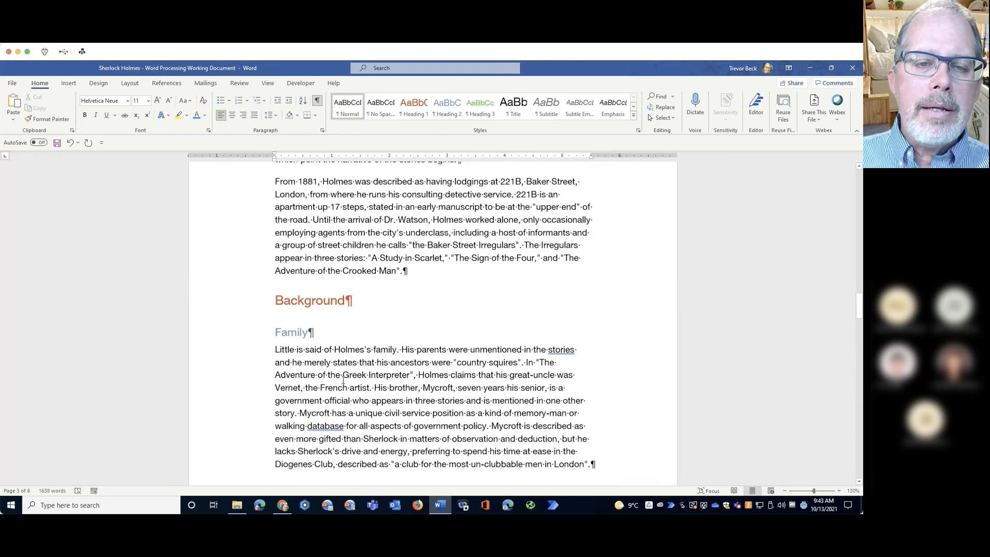
click(326, 319)
key(Return)
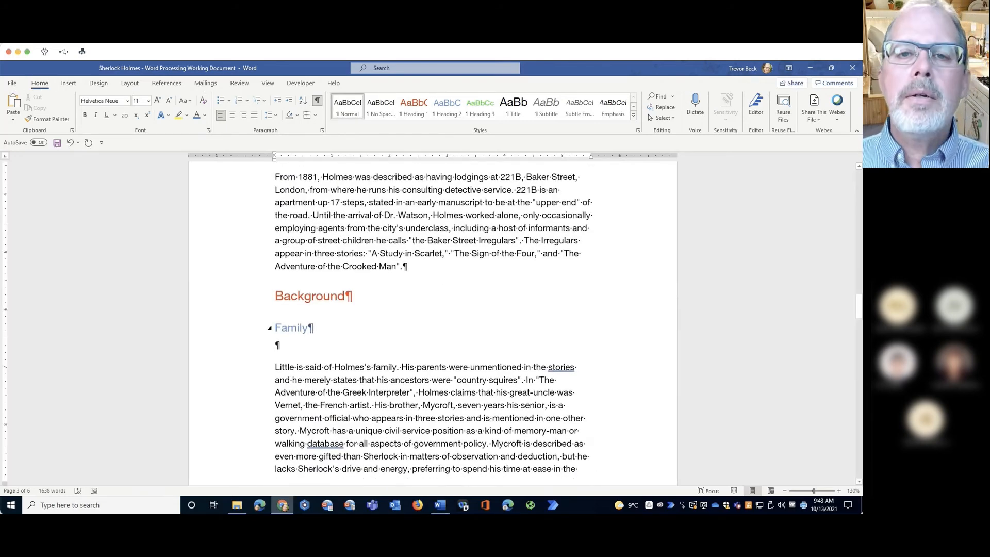
Apply the Heading 3 style to the empty line below Family and enter the text "Heading 2".
key(super+alt+3)
key(Escape)
key(ctrl+alt+3)
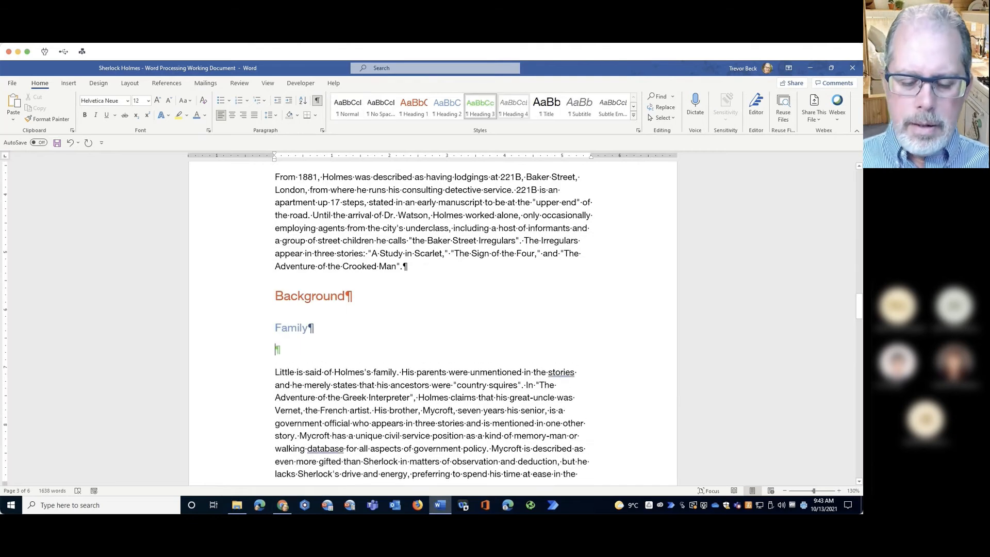
text(Heading 2)
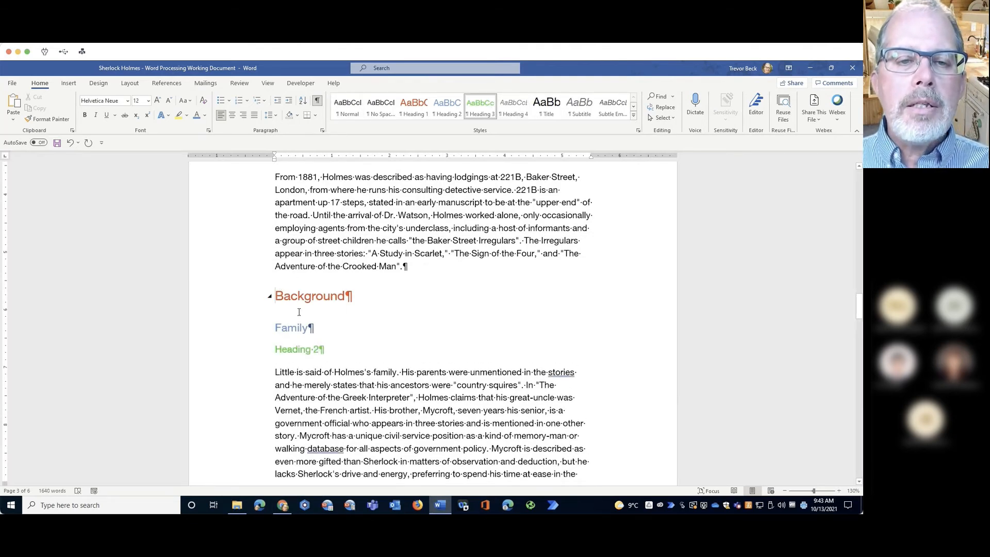
shift+click(357, 356)
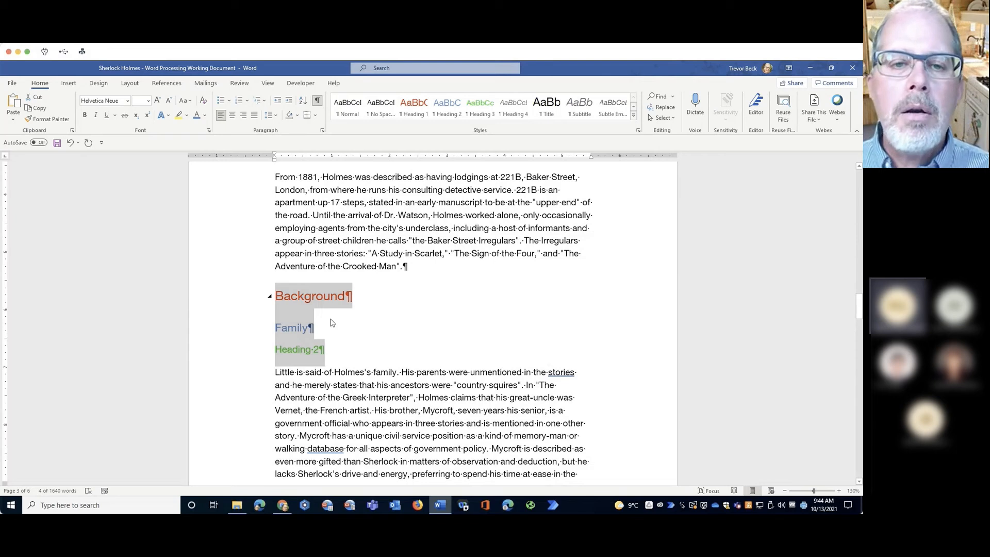
click(311, 297)
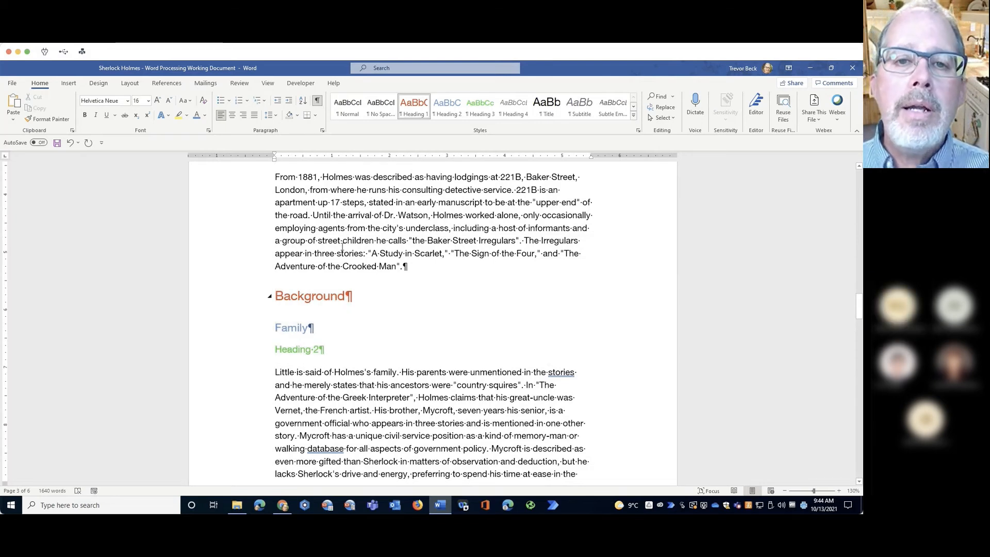
right_click(421, 106)
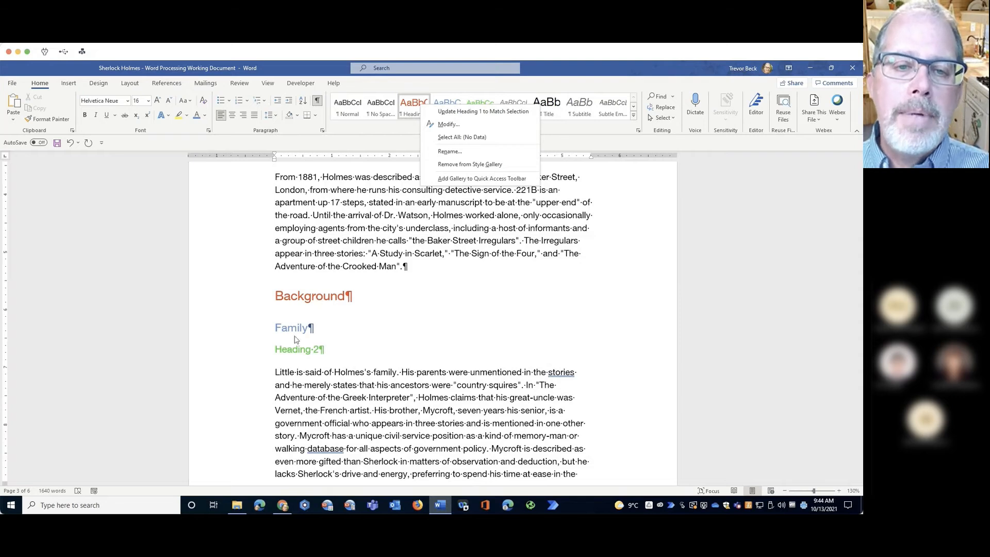
click(399, 321)
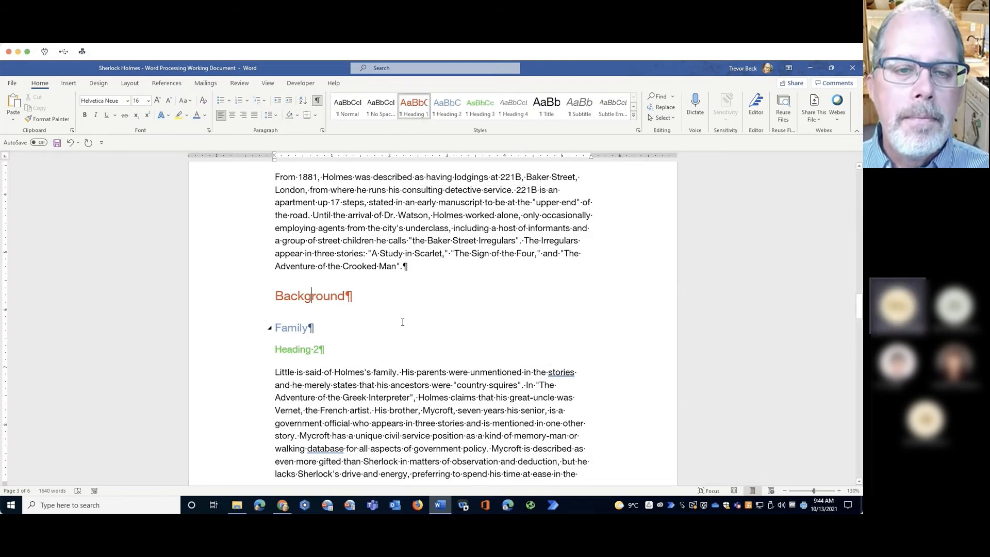
Undo the "Heading 2" text and the Heading 3 style on the line below the Family heading.
key(ctrl+z)
key(ctrl+z)
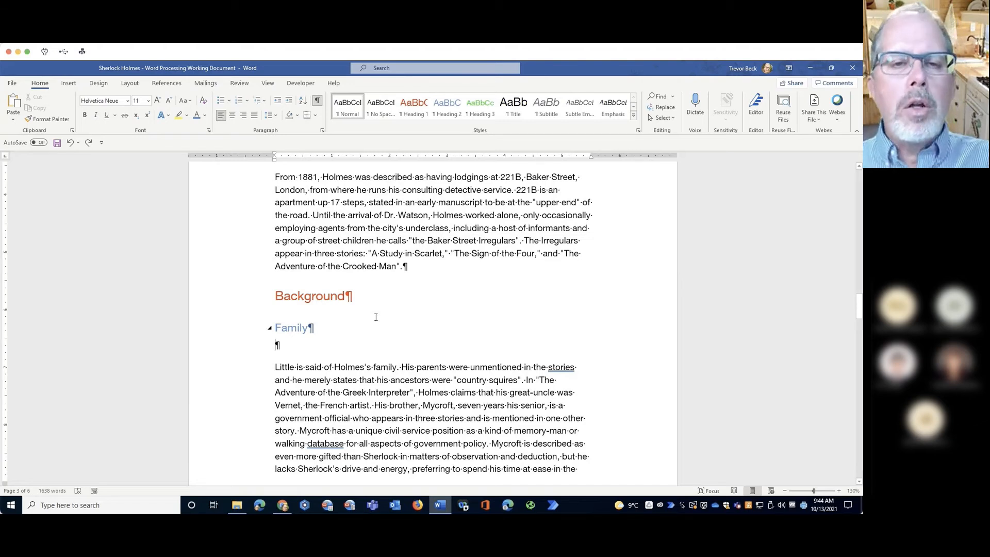
click(487, 292)
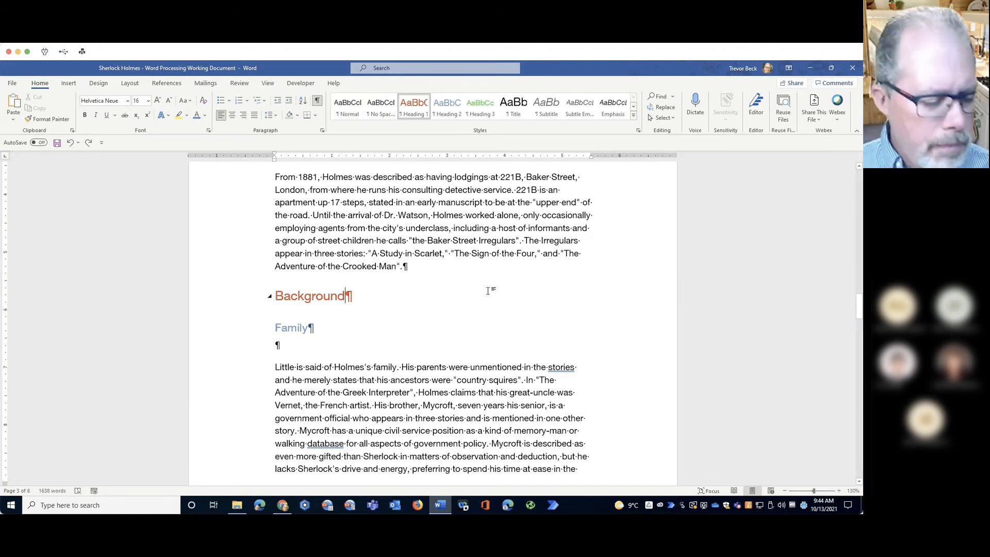
Insert a manual line break after "Sir" in the Sherlock Holmes description on the last page.
scroll(487, 291, down, 3)
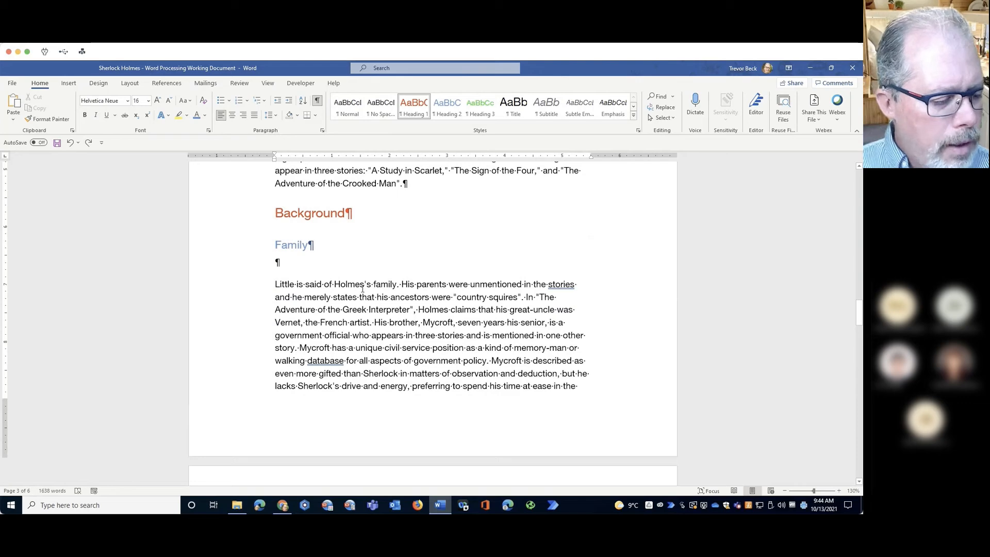
scroll(363, 289, down, 9)
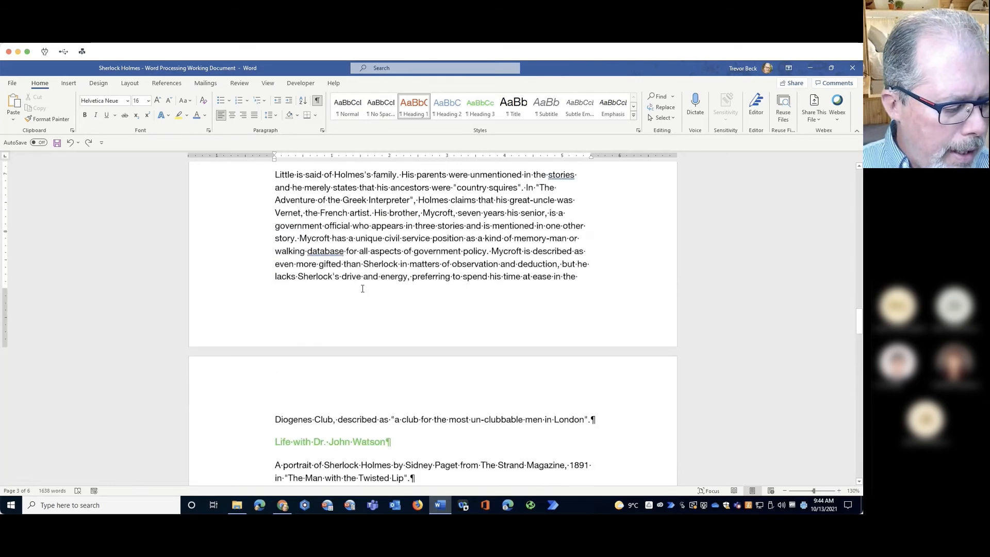
scroll(363, 289, down, 9)
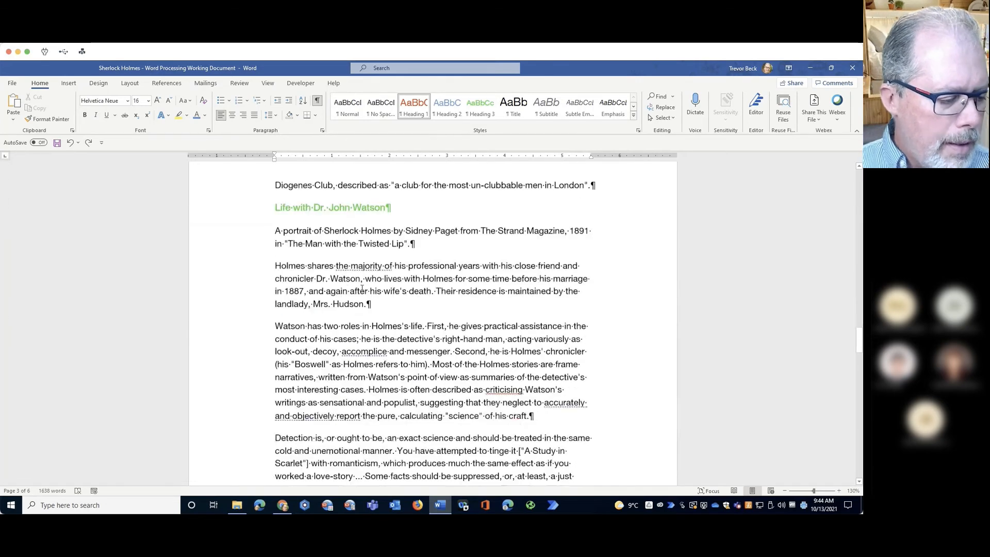
scroll(362, 288, down, 10)
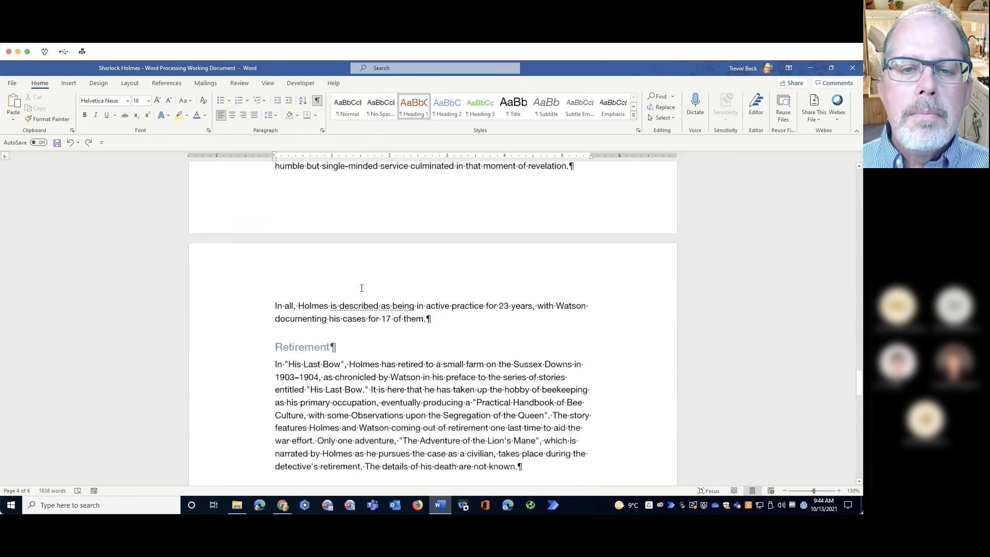
scroll(362, 288, down, 20)
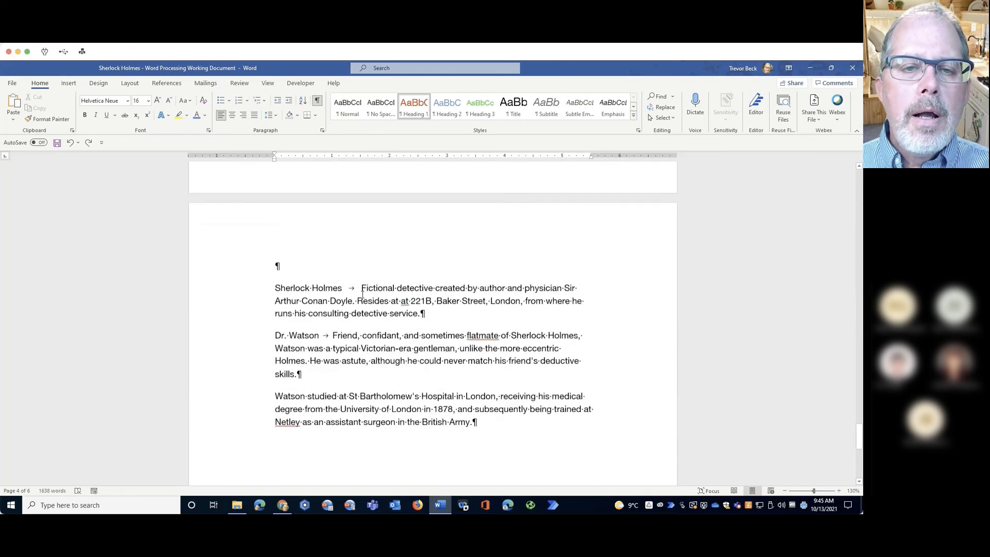
scroll(363, 294, up, 3)
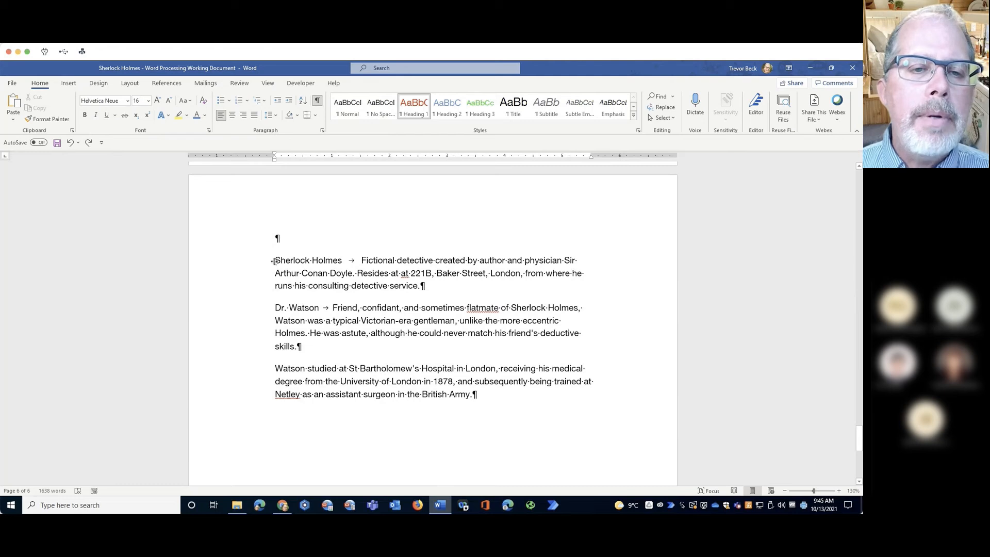
drag(274, 260, 430, 351)
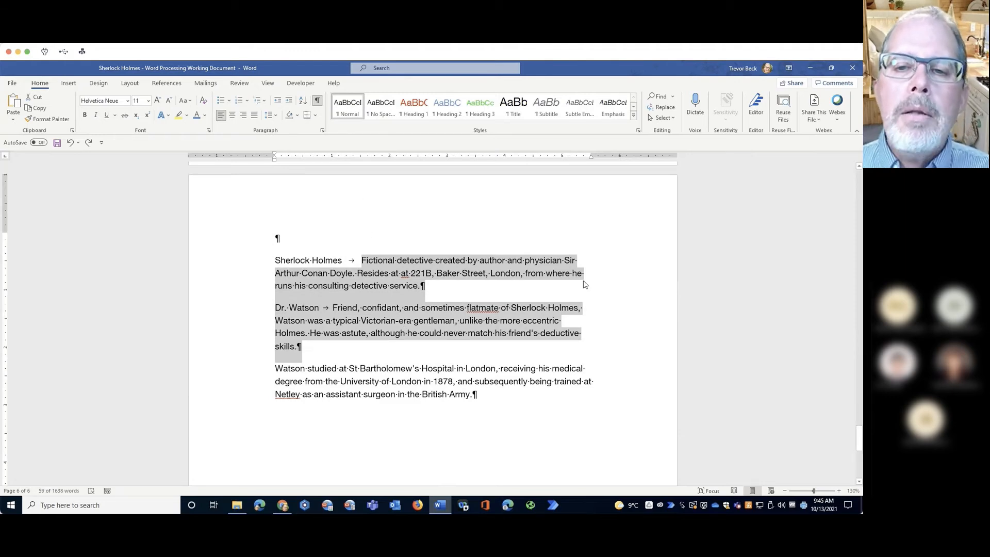
click(580, 261)
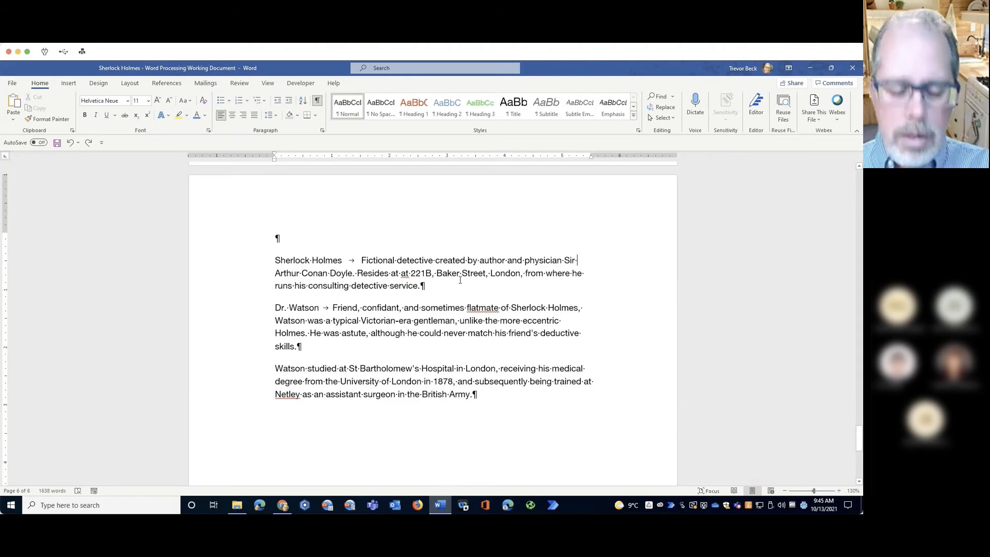
key(shift+Return)
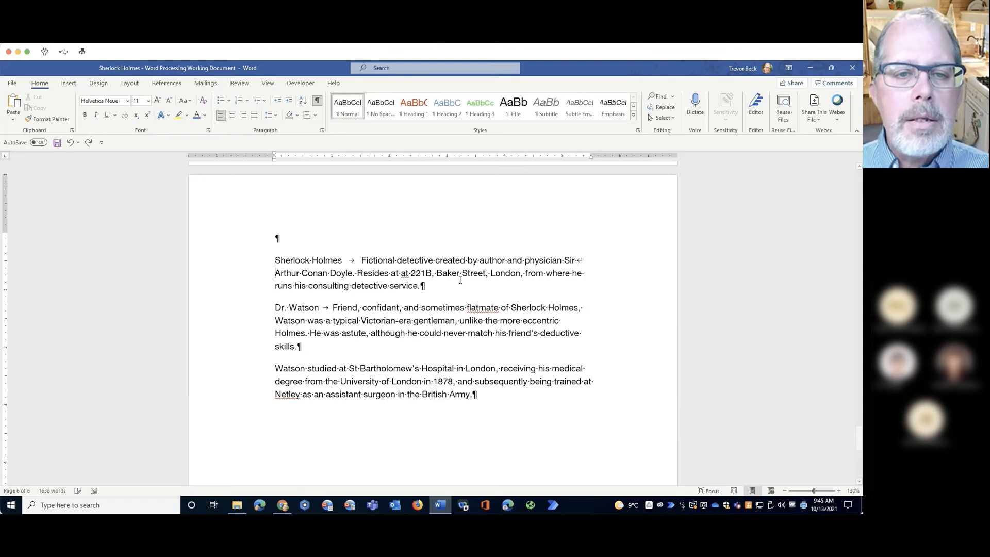
Indent the text after the line break in the Sherlock Holmes description with tabs to line it up with "Fictional".
key(Tab)
key(Tab)
key(Tab)
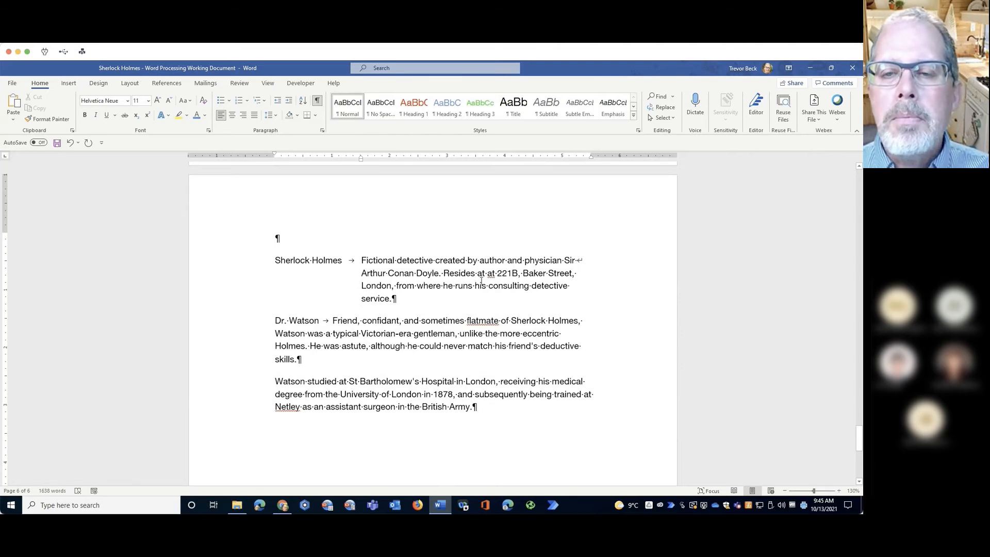
Undo the tab indents and the manual line break after "Sir" in the Sherlock Holmes description.
key(ctrl+z)
key(ctrl+z)
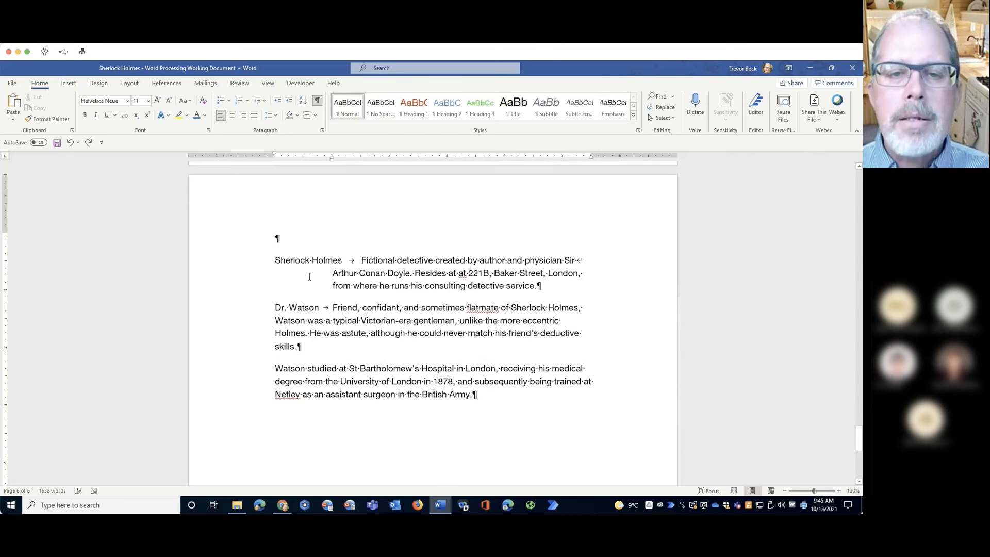
key(ctrl+z)
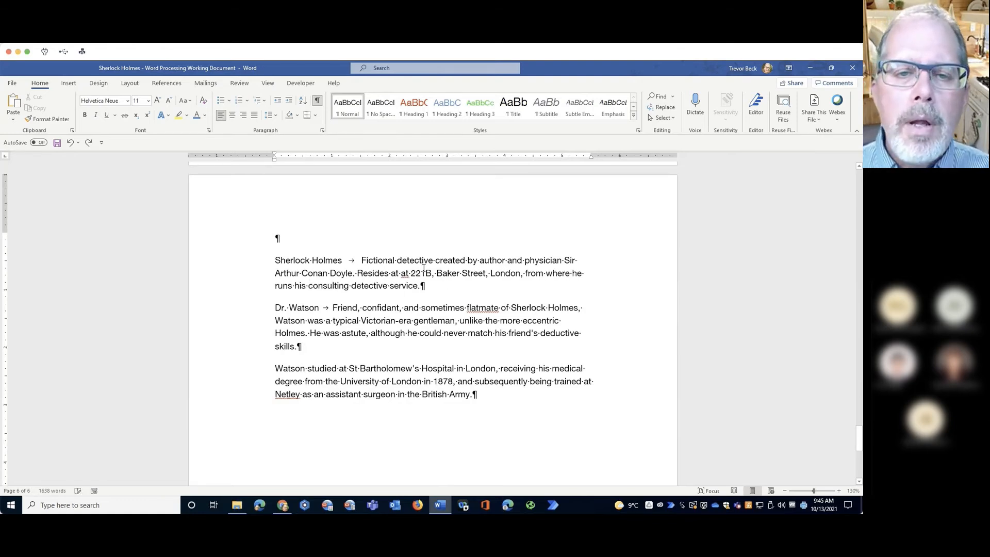
Give the Sherlock Holmes paragraph a hanging indent at 2 inches, with its first line at the left margin.
click(276, 260)
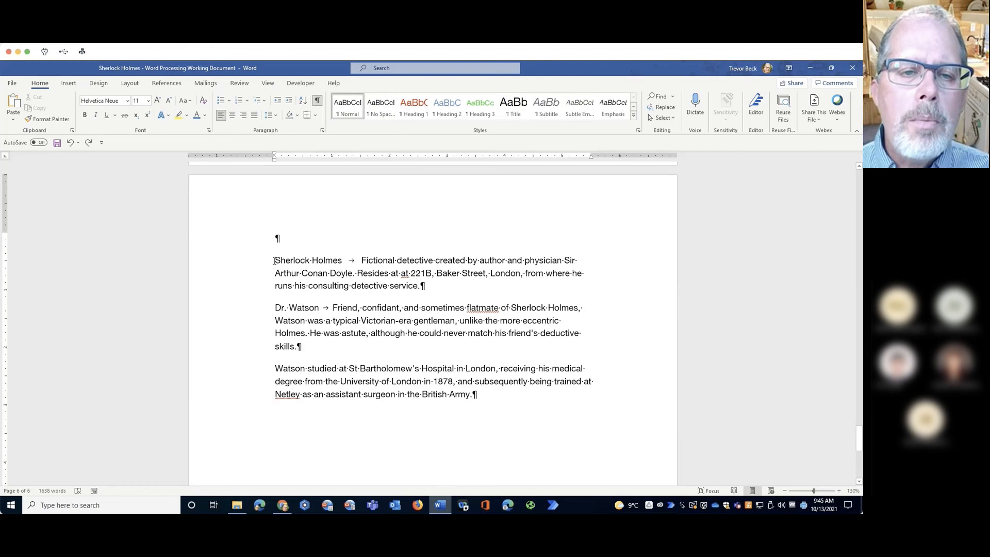
drag(276, 260, 460, 293)
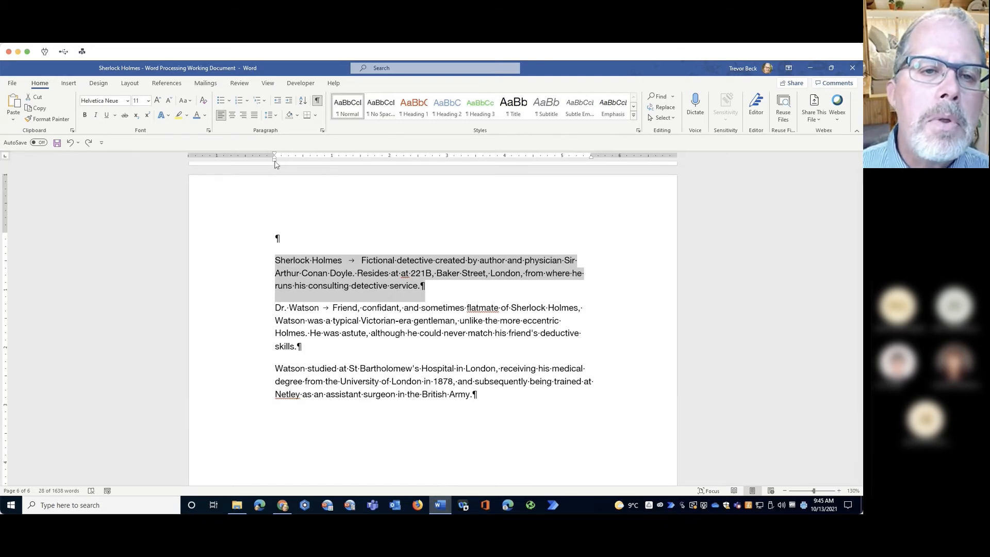
drag(275, 163, 388, 165)
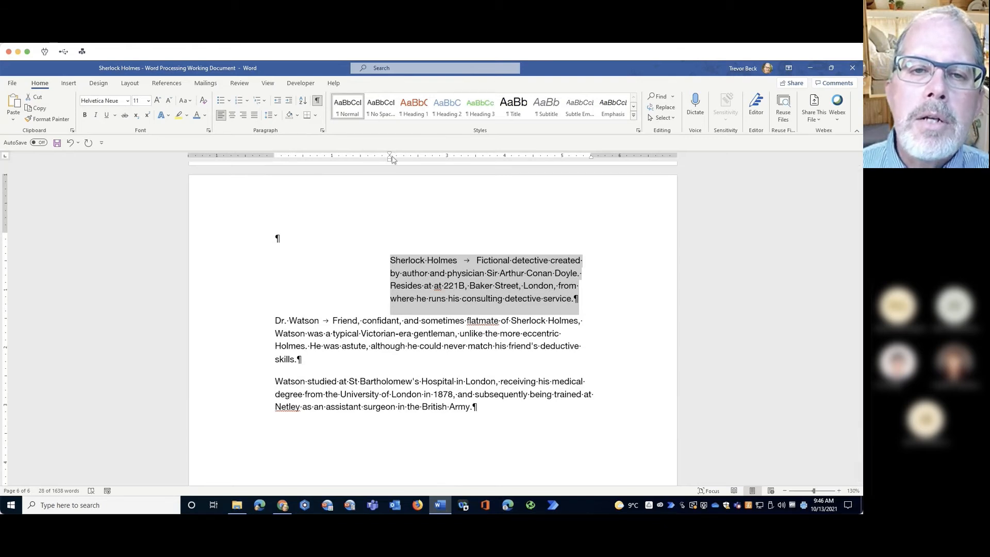
drag(390, 155, 408, 160)
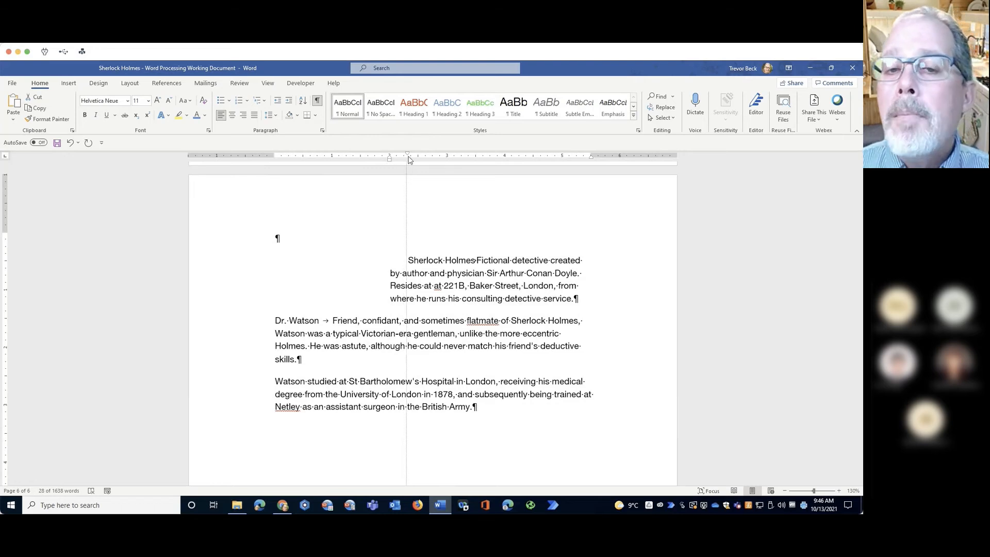
drag(409, 160, 275, 171)
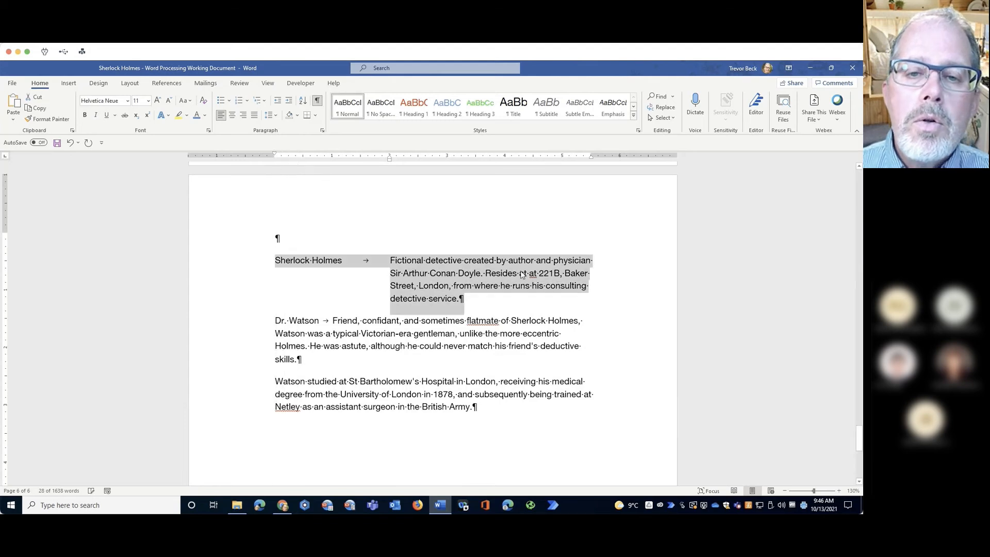
Test the hanging indent with a tabbed paragraph of filler text below the Sherlock Holmes description, and delete that paragraph.
click(476, 299)
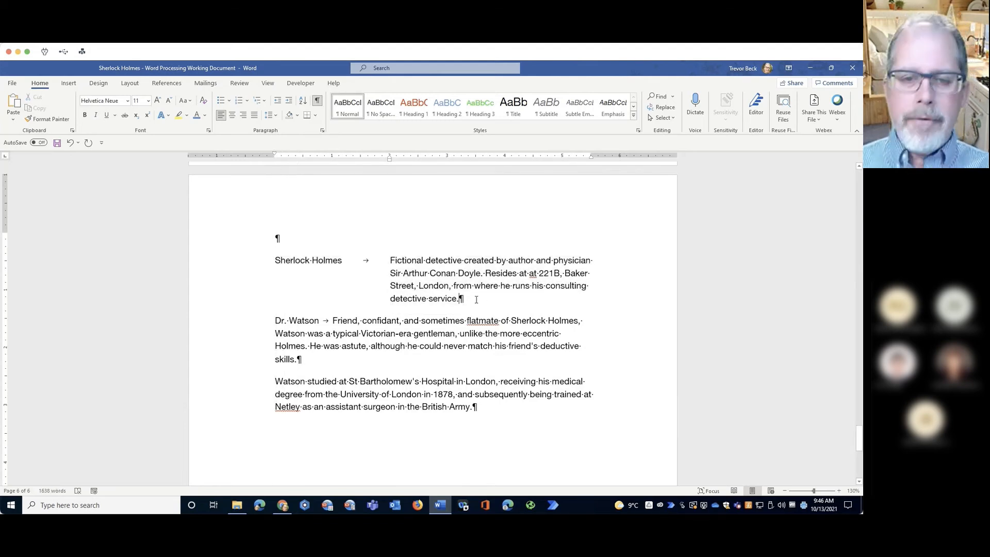
key(Return)
text(lsdkfjskdfj)
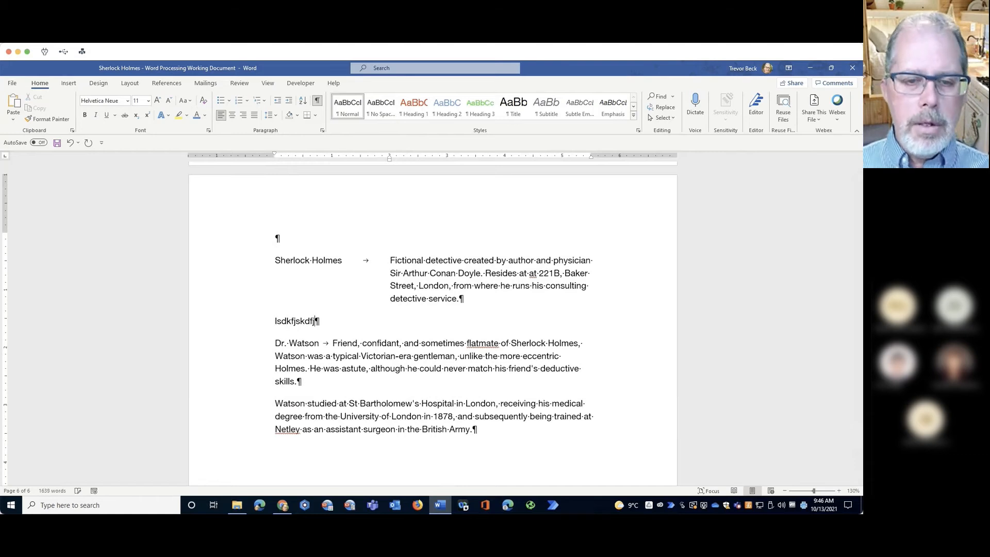
key(Tab)
text(asdlkjflsad; fkjsadf;ljksda;f)
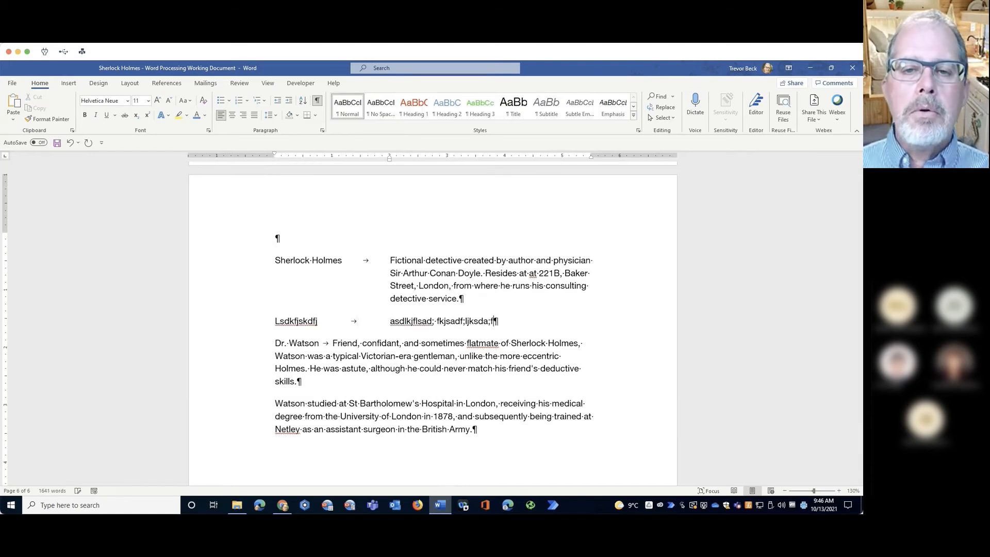
text(js;aldfj;as;f sadklfj;klsajf; as;ldfkl;sja dfkl;jsa dlk;fj sadklfj ;sadlf)
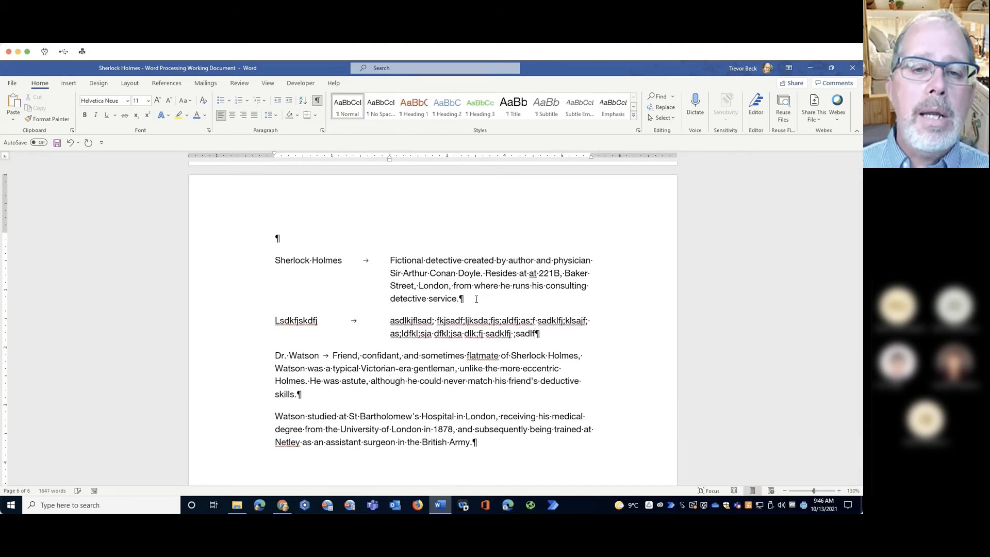
drag(546, 338, 252, 320)
key(Delete)
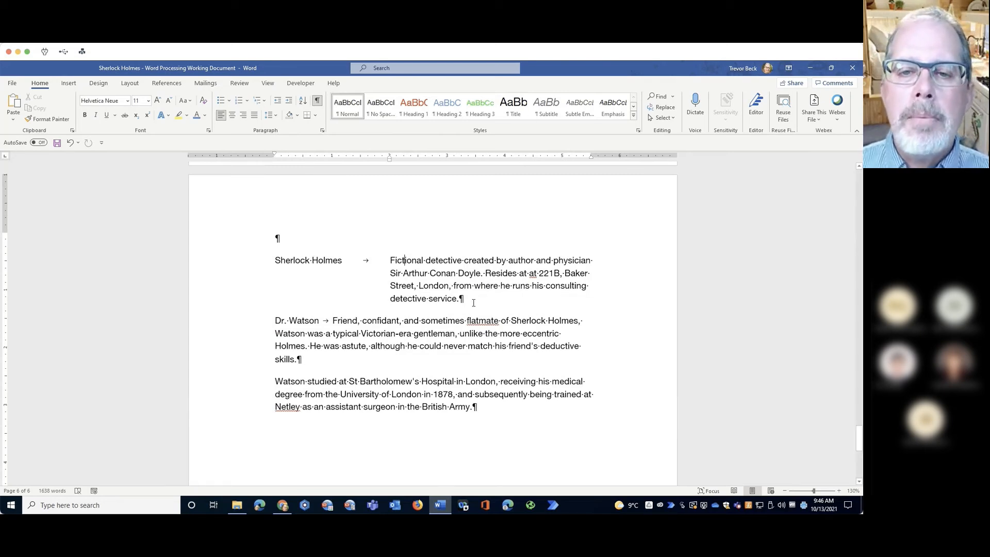
Create a new style named "Hanging" from the formatting of the Sherlock Holmes paragraph.
drag(473, 302, 257, 268)
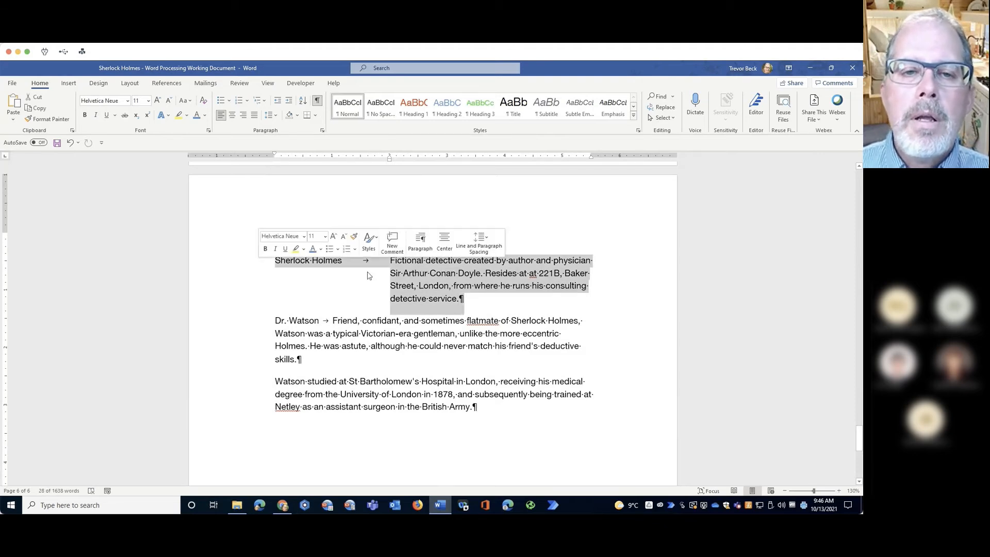
right_click(475, 279)
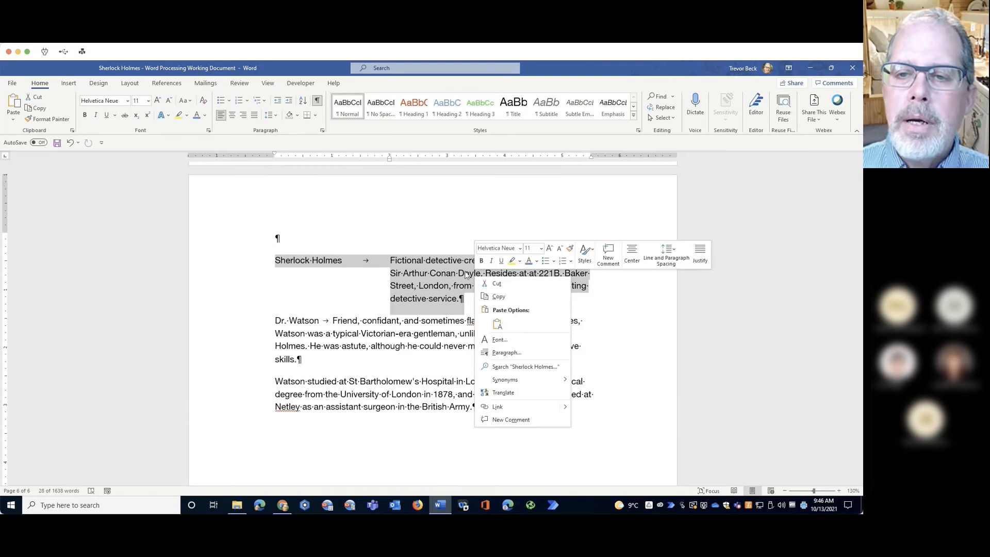
click(588, 253)
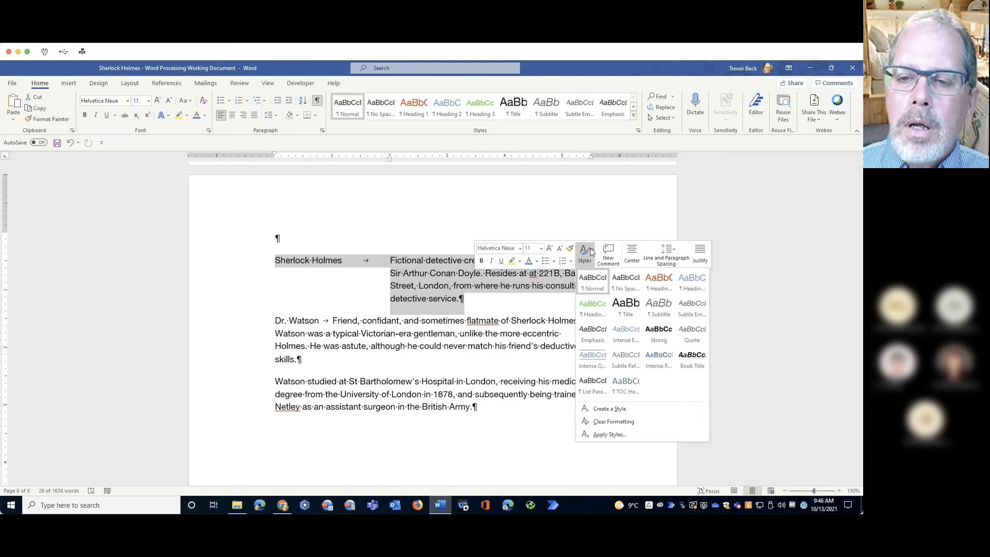
click(618, 411)
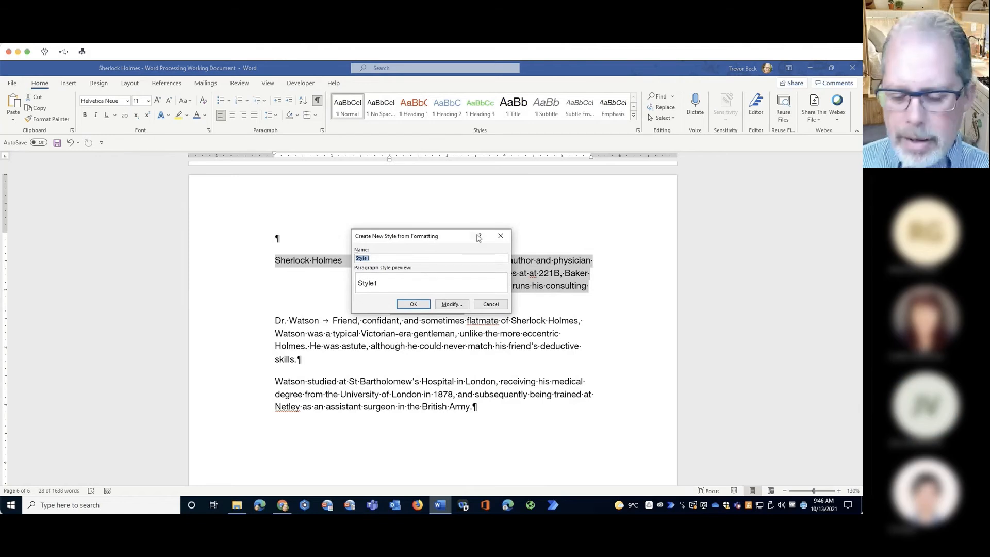
text(Hanging)
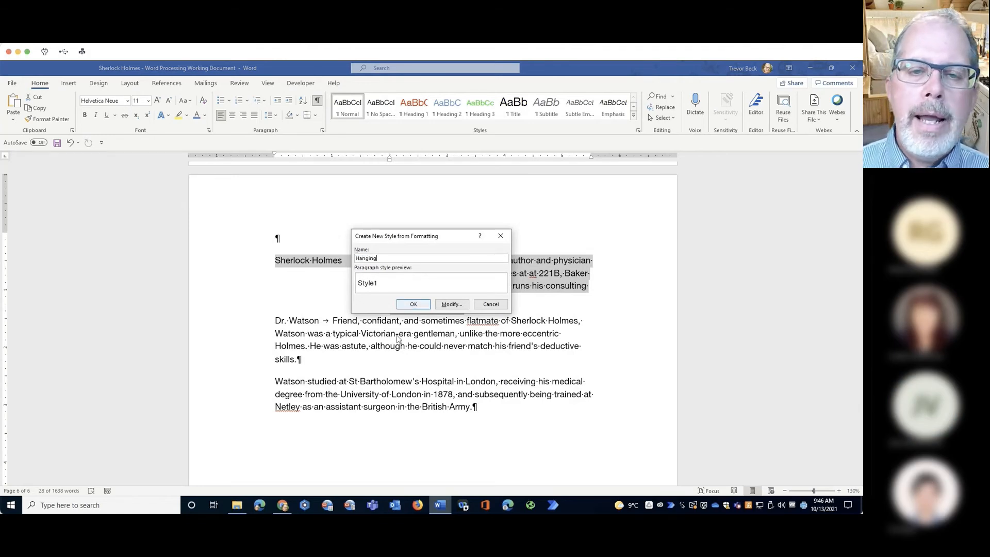
click(413, 305)
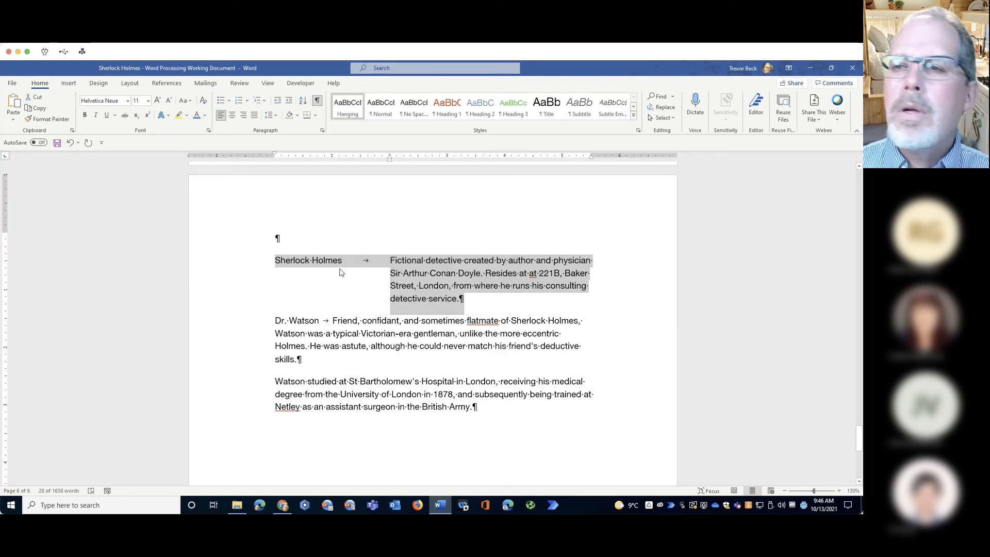
Apply the Hanging style to the Dr. Watson paragraph.
click(430, 262)
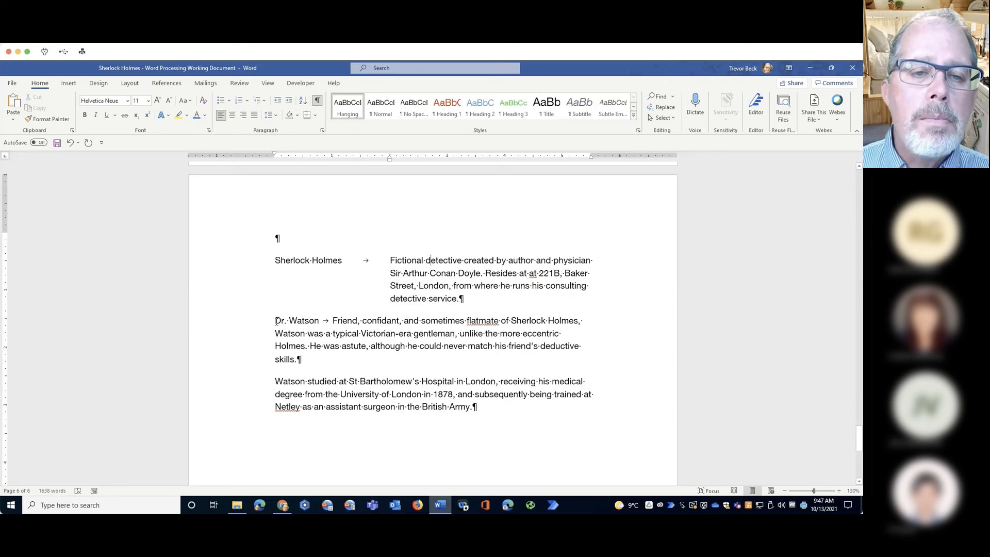
drag(276, 318, 317, 362)
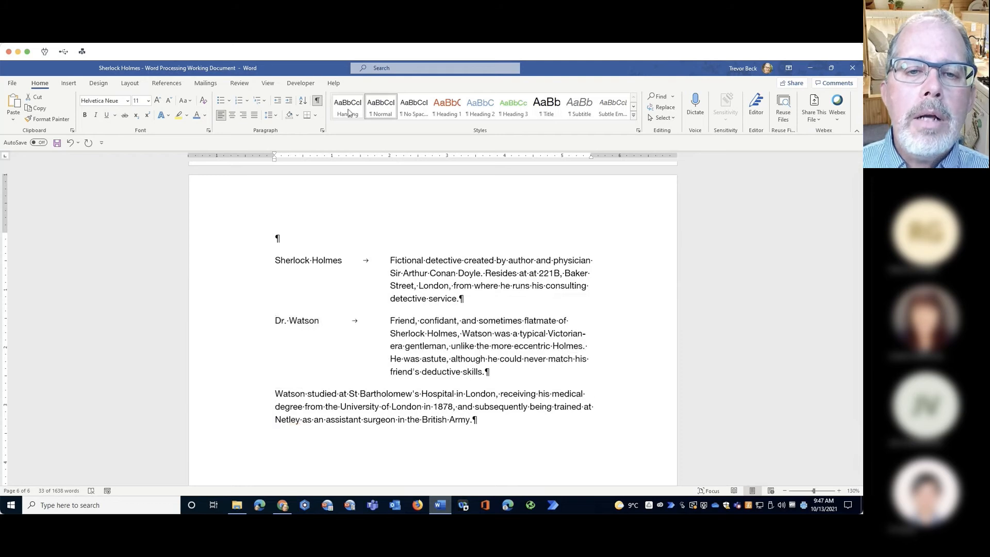
click(348, 113)
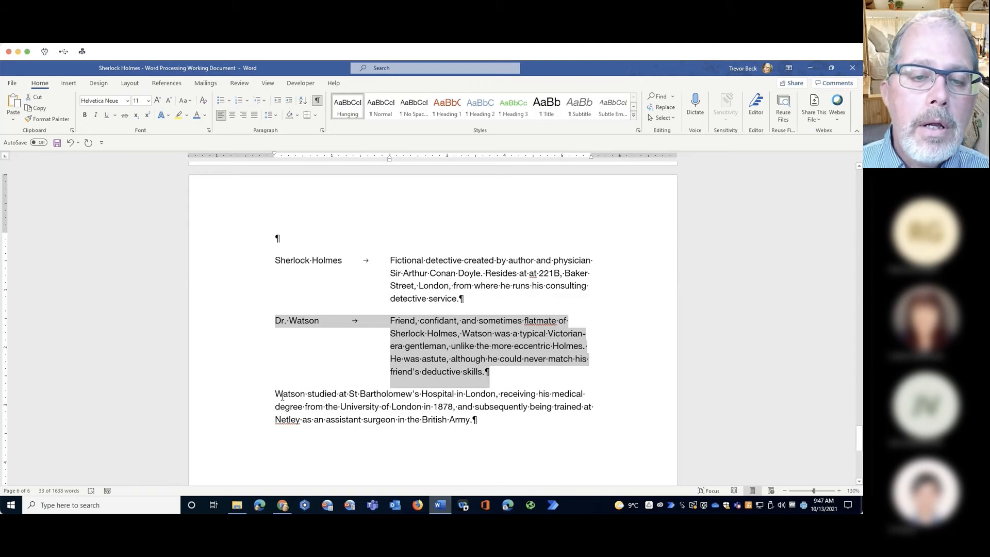
Apply the Hanging style to the "Watson studied" paragraph and move its first-line indent to 2 inches.
click(283, 395)
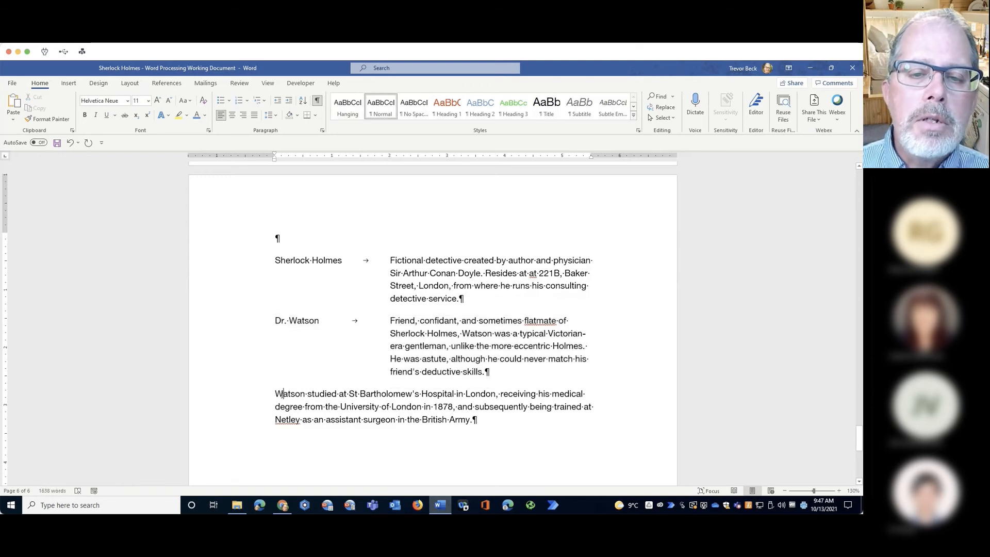
click(348, 107)
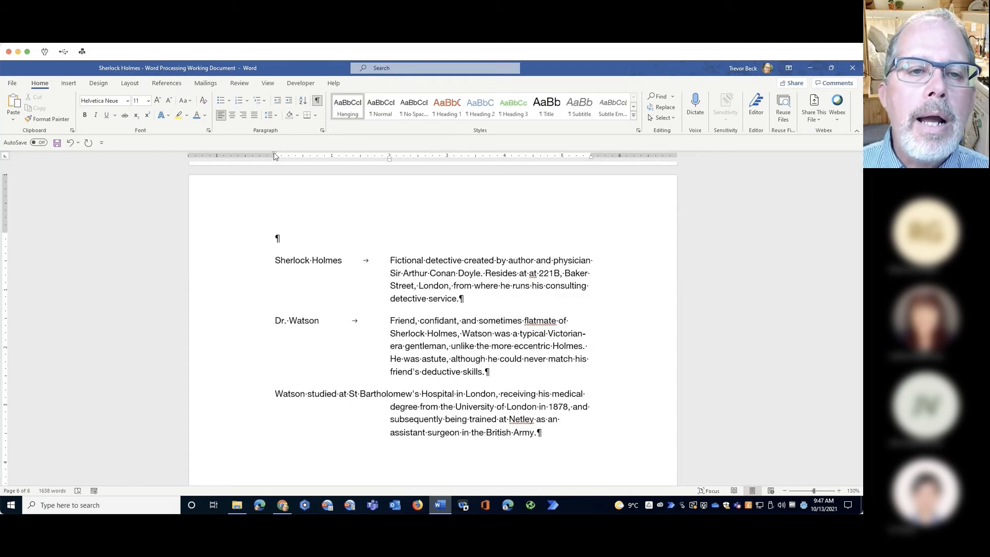
drag(274, 154, 390, 163)
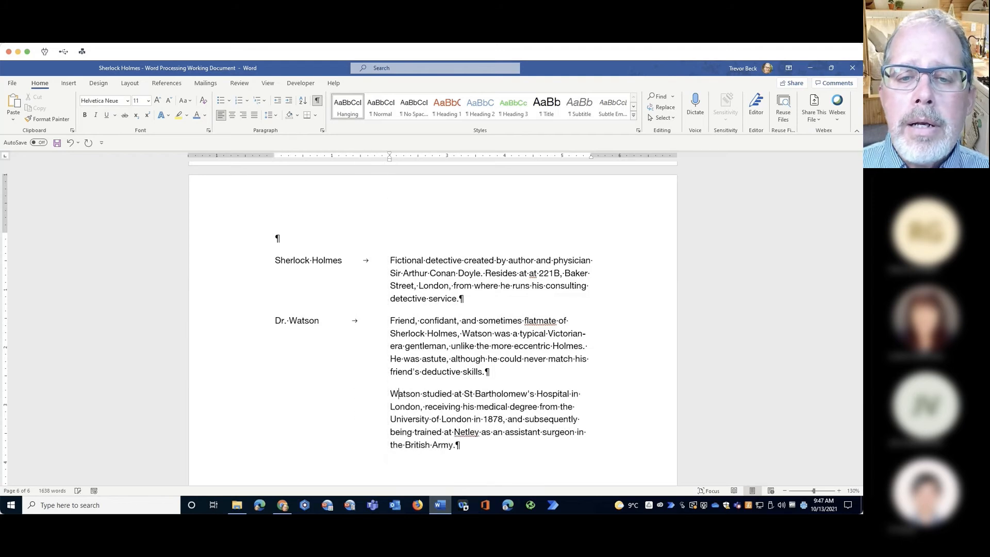
Create a new style named "Hangin 2" from the fully indented "Watson studied" paragraph.
right_click(458, 408)
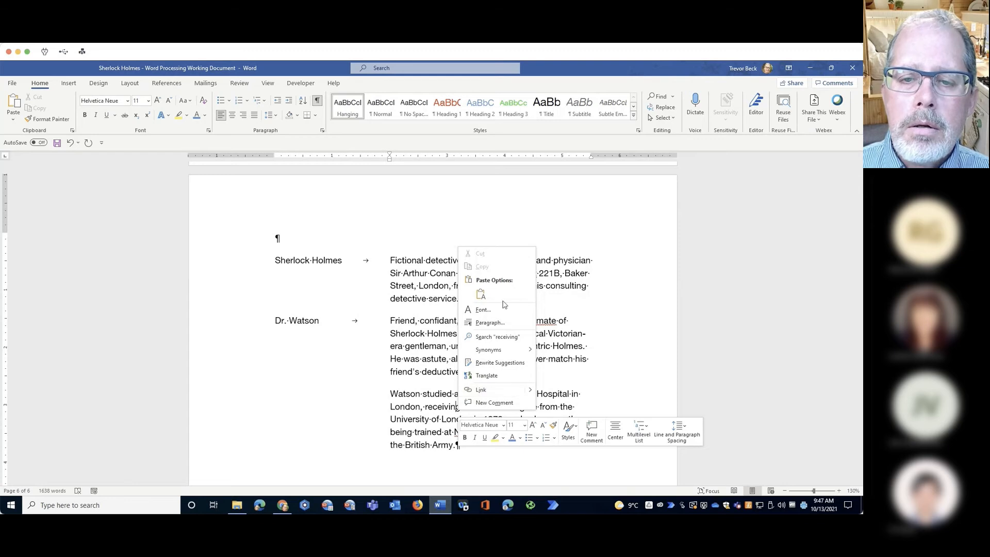
click(569, 428)
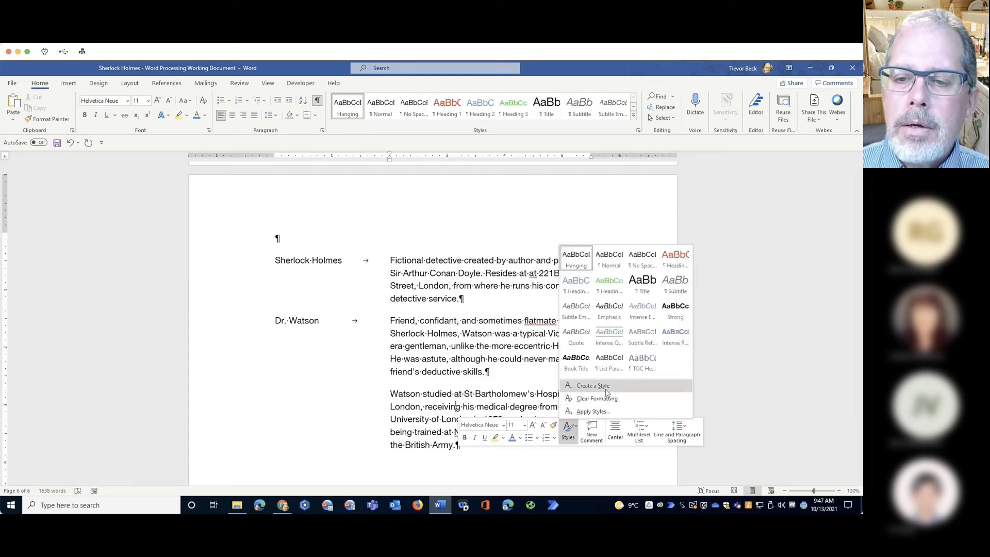
click(593, 387)
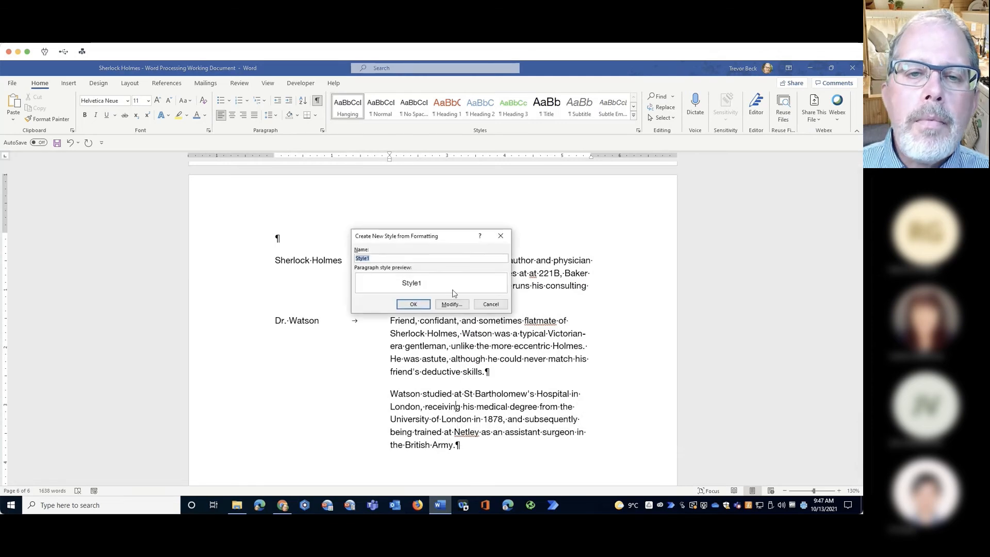
text(Hangin)
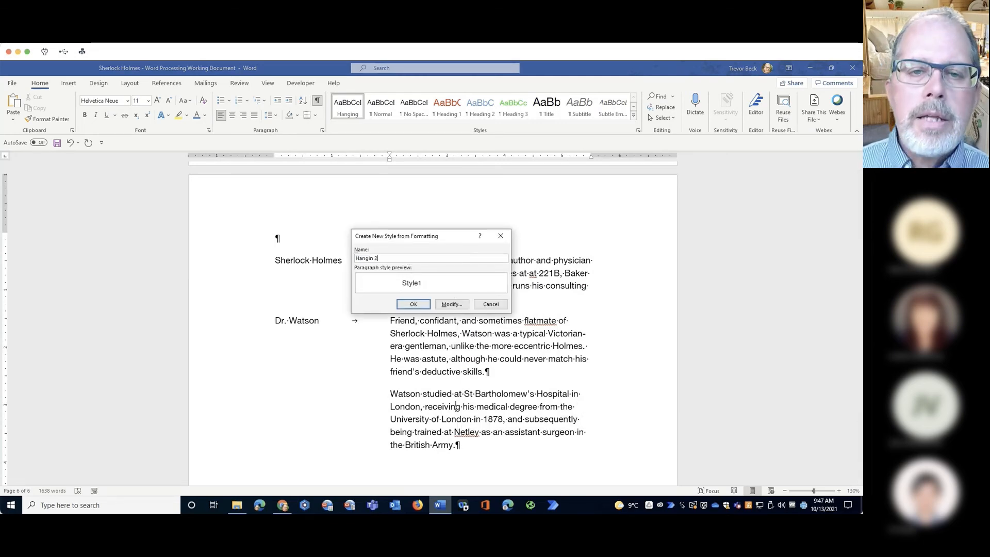
text( 2)
click(413, 304)
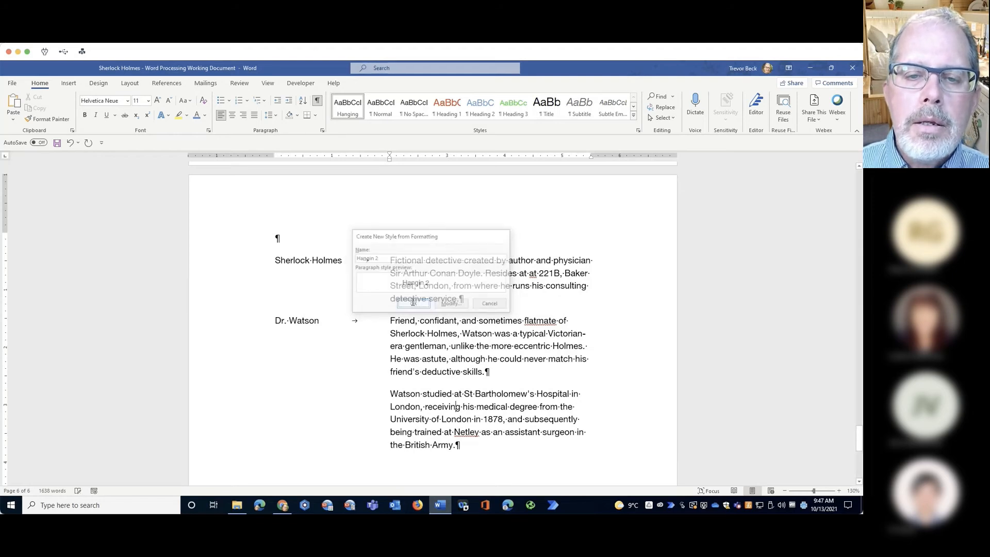
Try the Hangin 2 style on the Dr. Watson paragraph and switch it back to the Hanging style.
click(426, 333)
click(354, 110)
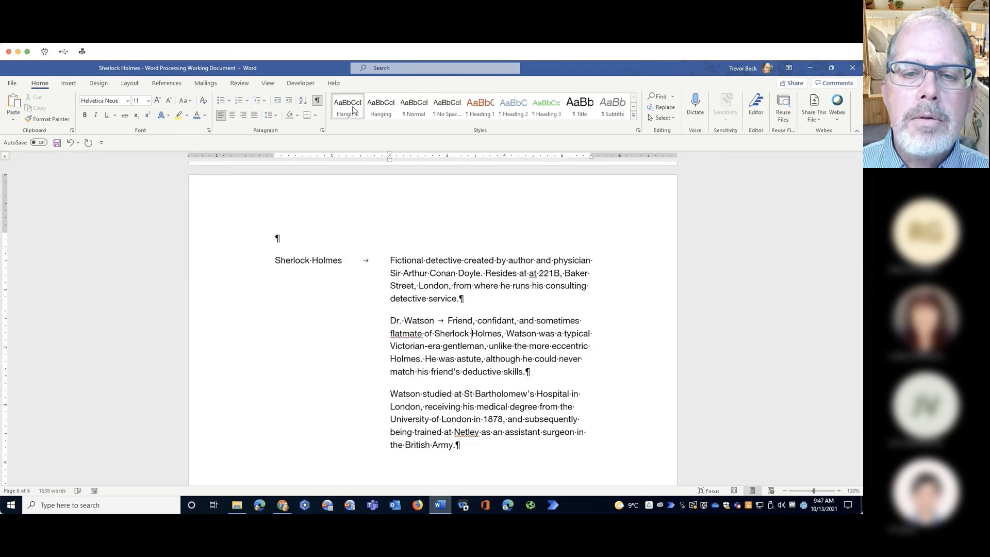
click(381, 106)
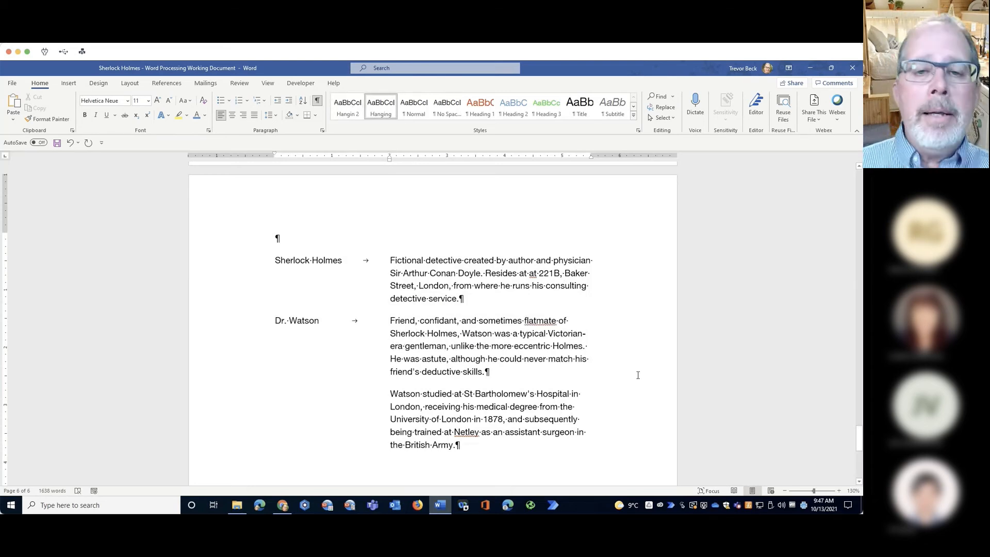
scroll(635, 381, up, 3)
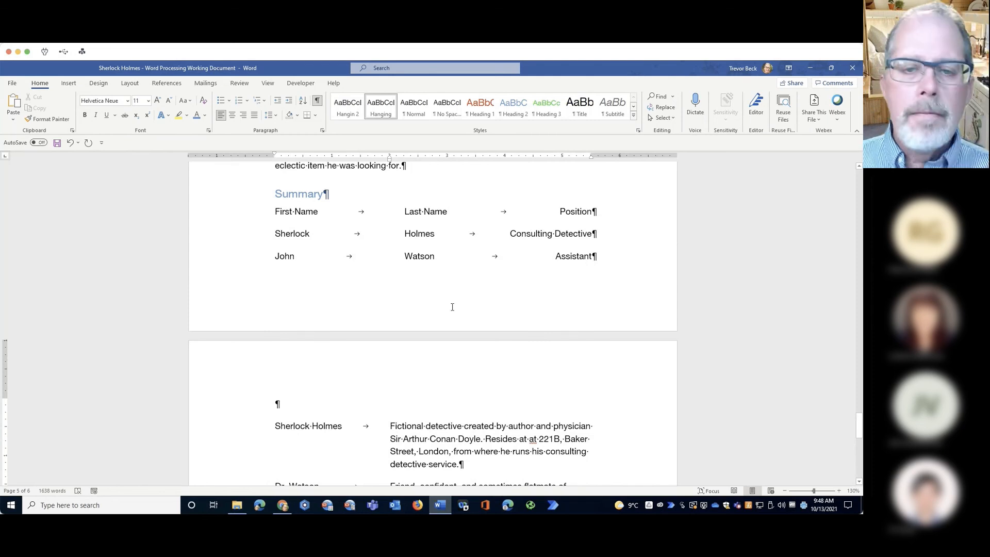
scroll(371, 302, down, 8)
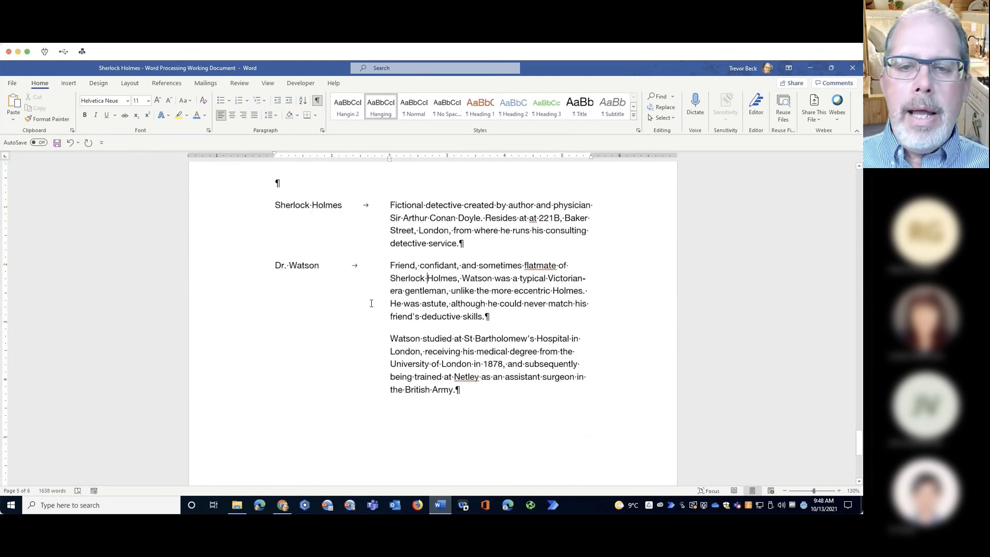
scroll(371, 303, down, 3)
scroll(371, 304, down, 2)
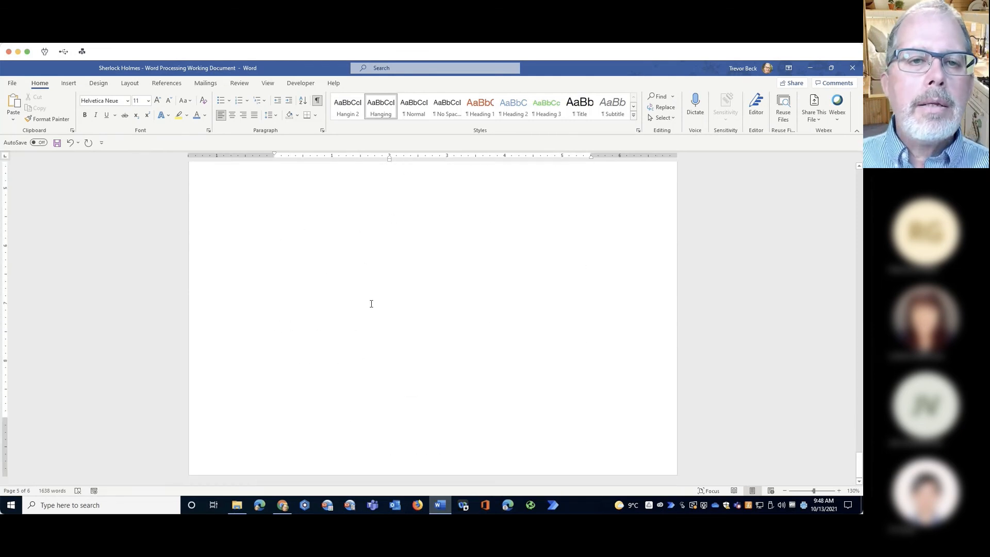
Set the document's page margins to the Narrow preset with 0.5-inch margins on all sides.
scroll(371, 304, up, 8)
scroll(370, 305, up, 4)
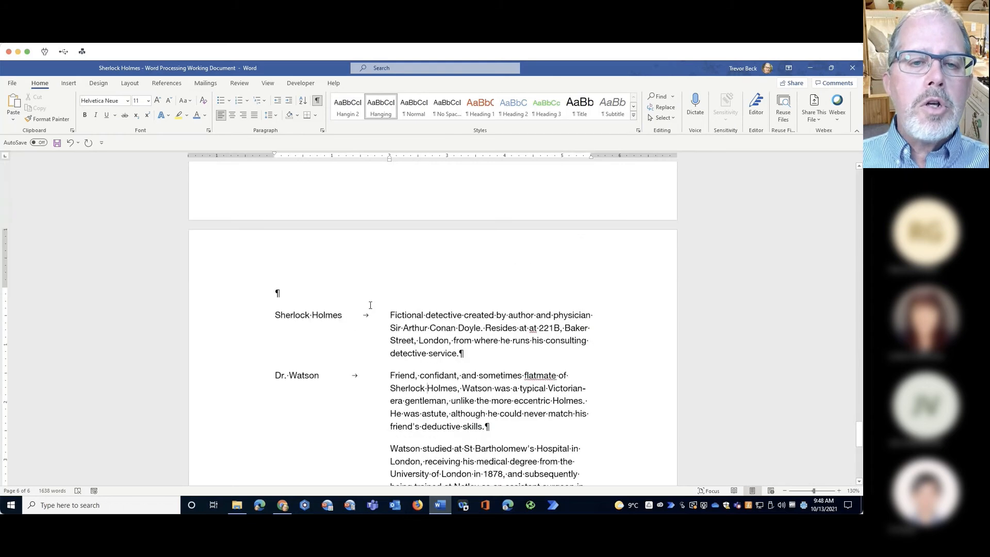
scroll(370, 306, down, 3)
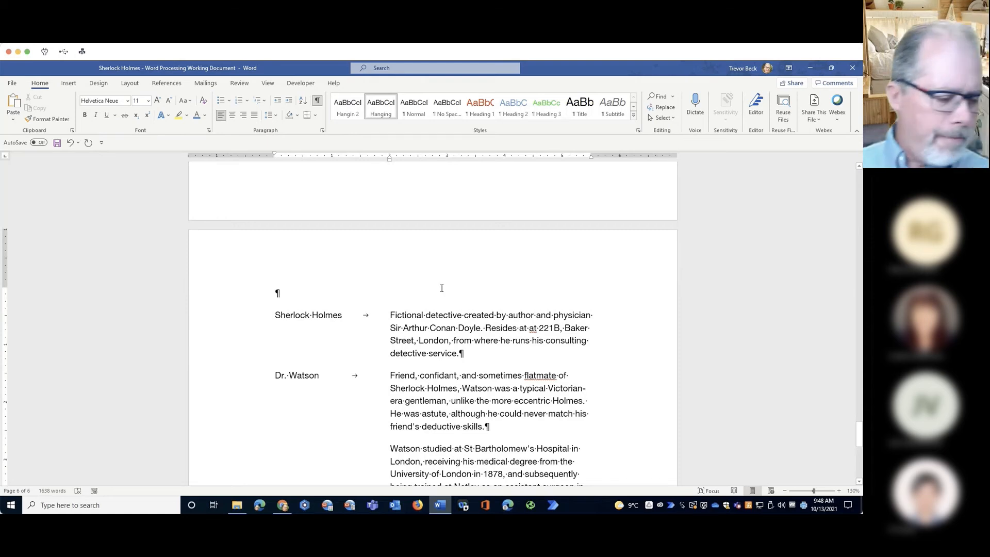
scroll(524, 286, up, 10)
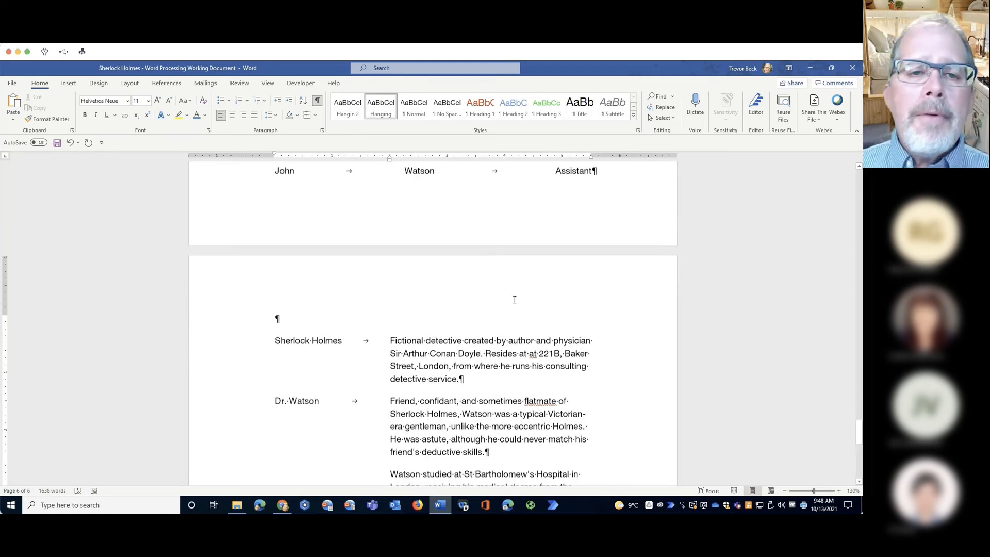
scroll(514, 300, up, 3)
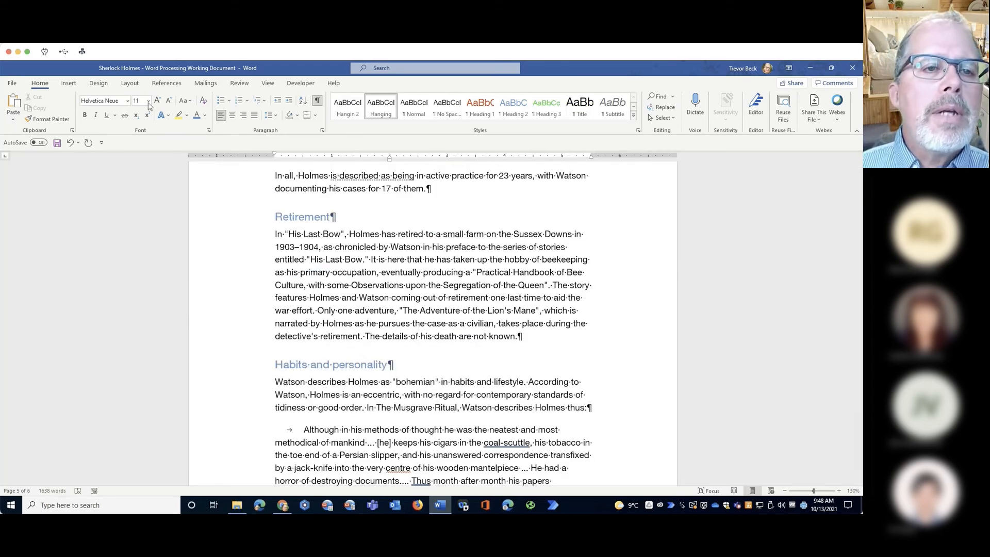
click(126, 87)
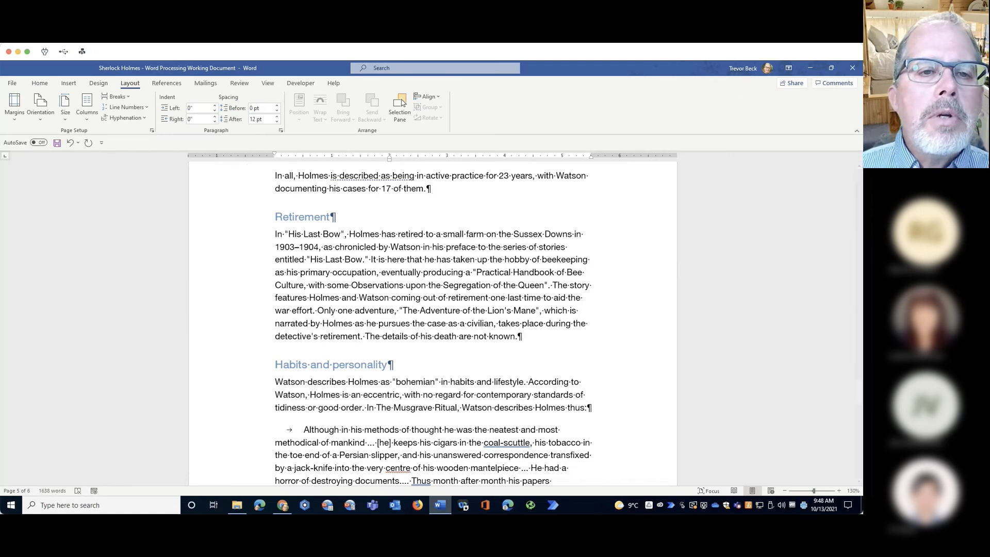
click(18, 111)
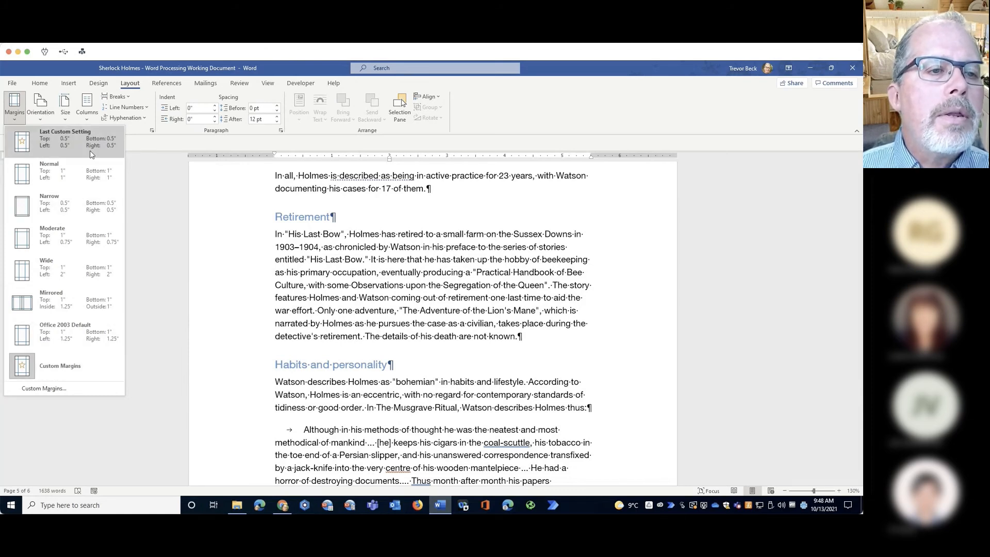
click(56, 213)
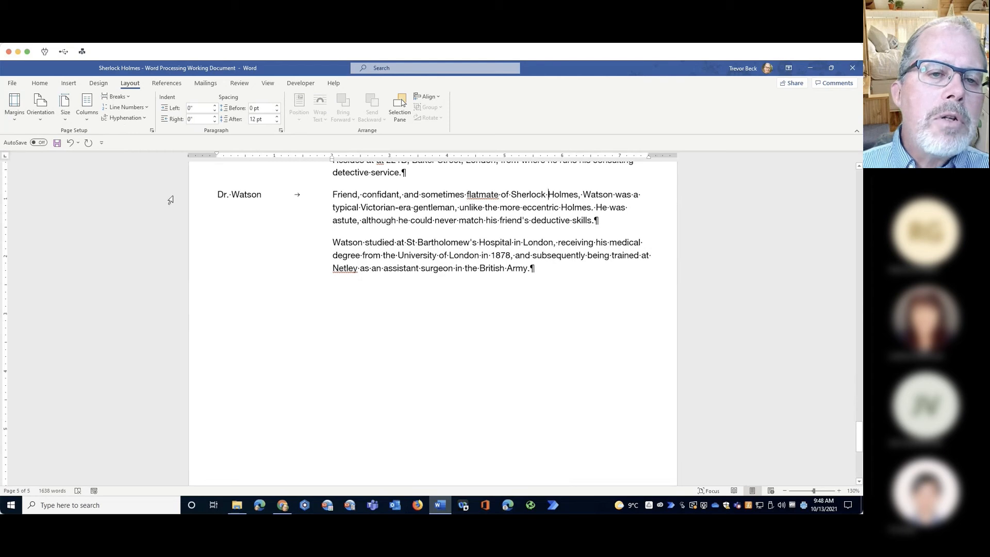
Examine how the Summary list and the hanging-indent character descriptions are laid out within the narrow margins.
scroll(375, 223, up, 1)
scroll(375, 223, up, 3)
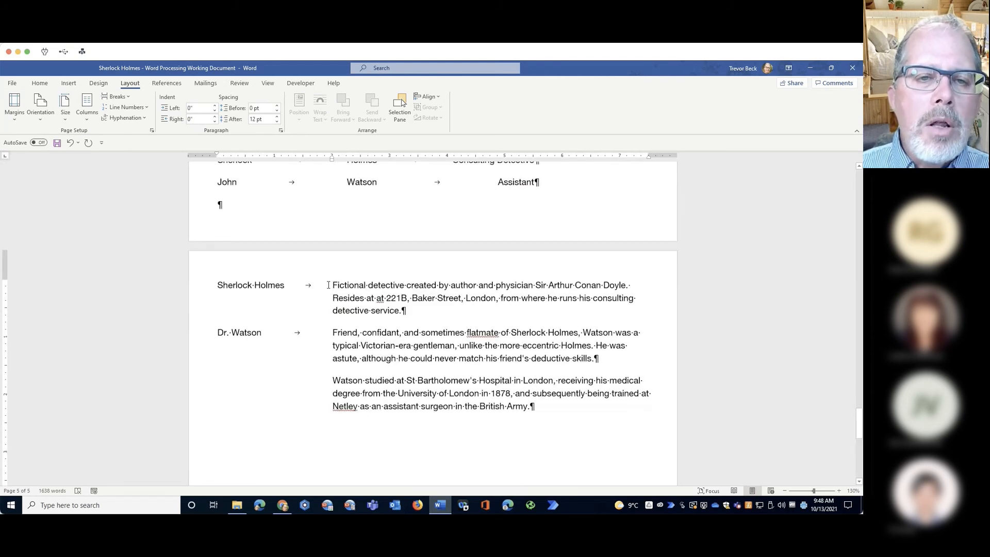
scroll(328, 285, up, 4)
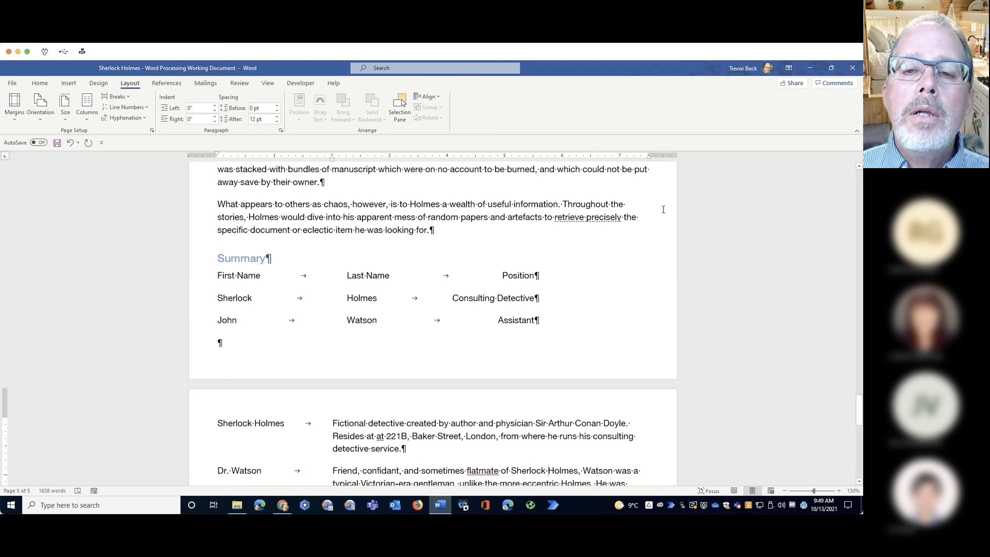
scroll(388, 326, down, 3)
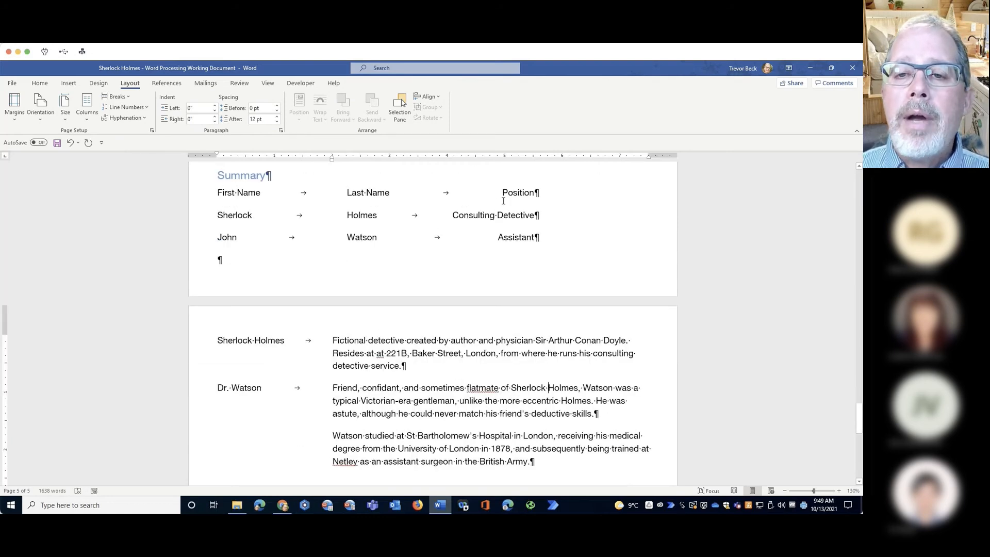
scroll(503, 201, up, 5)
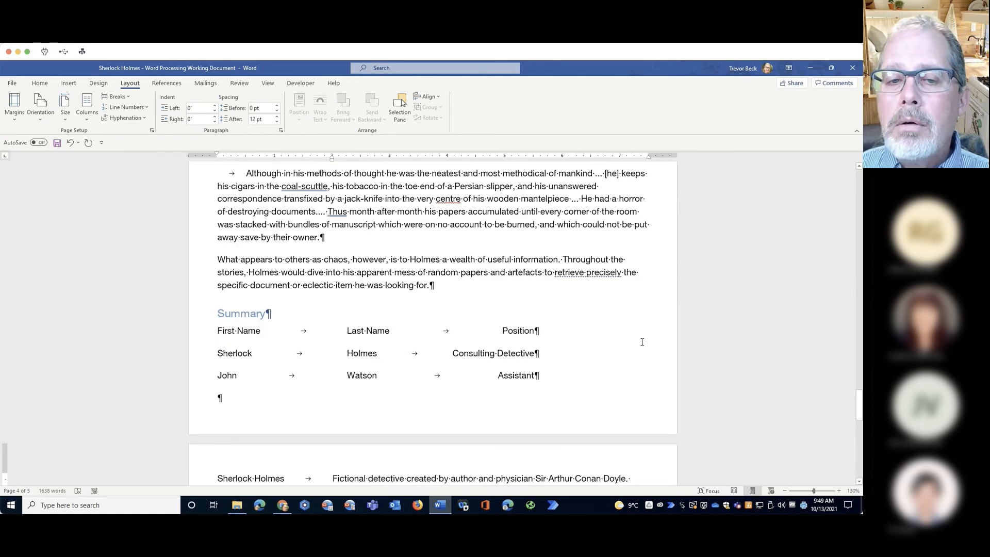
scroll(432, 292, down, 8)
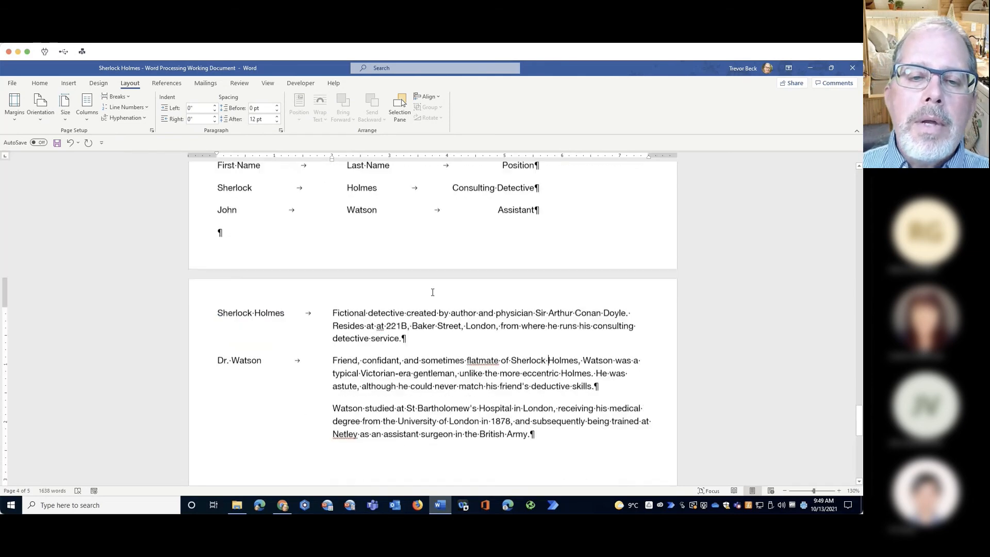
scroll(432, 292, down, 1)
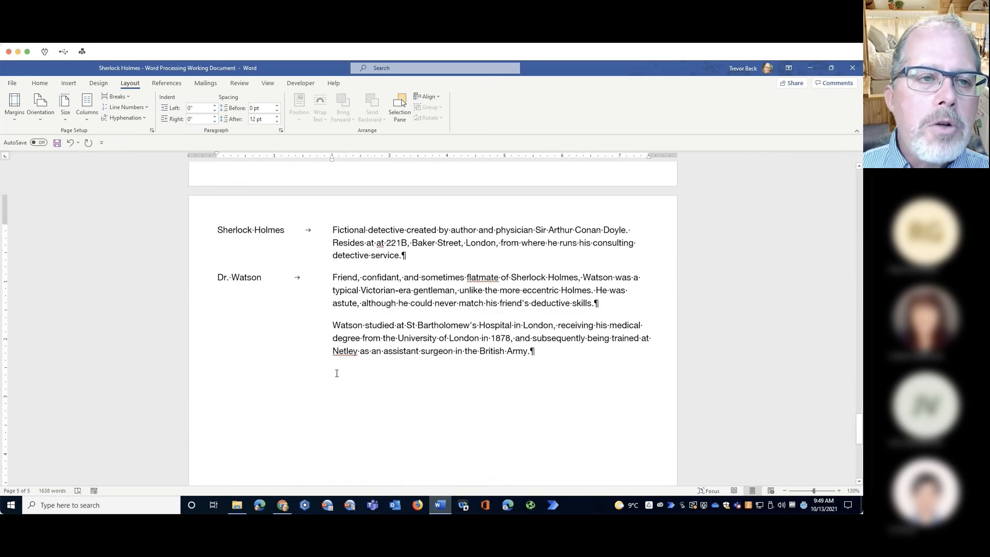
scroll(403, 319, up, 10)
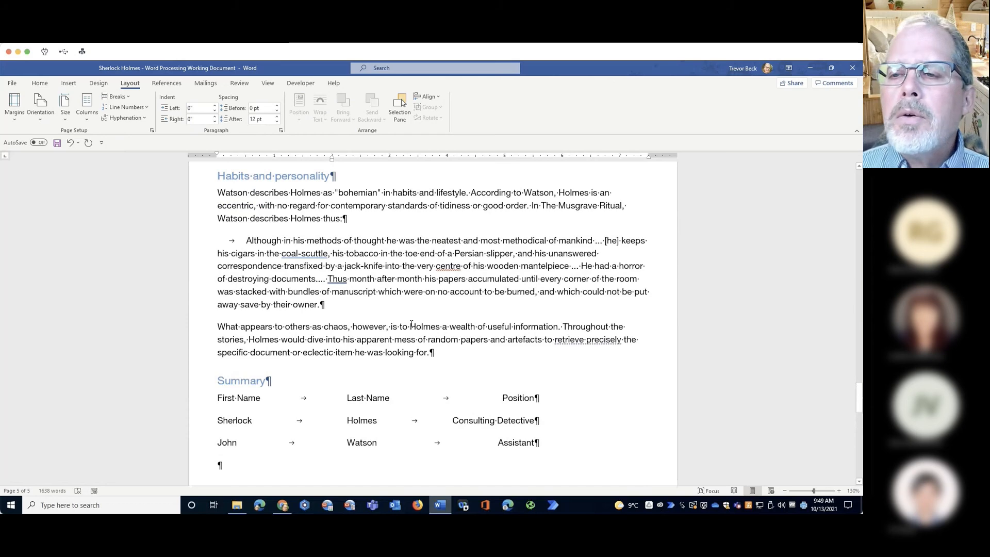
Open the page 1 footer for editing and enable Different First Page so the contents page has its own header and footer.
scroll(411, 324, up, 10)
drag(859, 364, 858, 237)
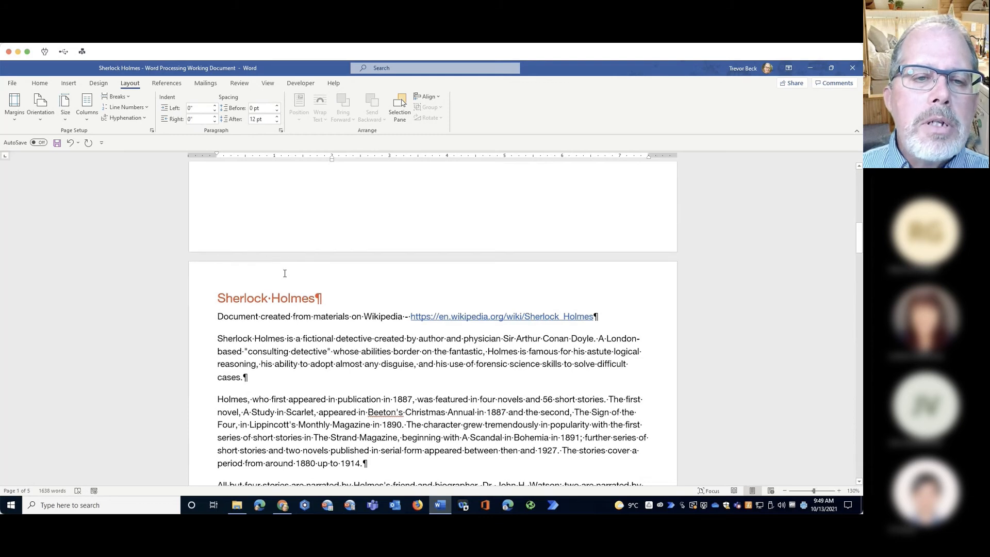
double_click(284, 273)
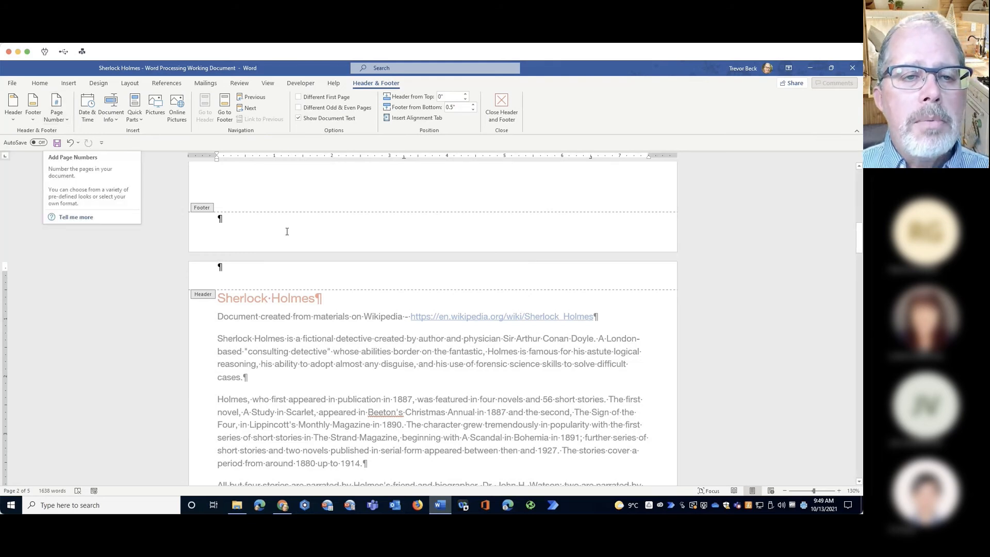
click(255, 220)
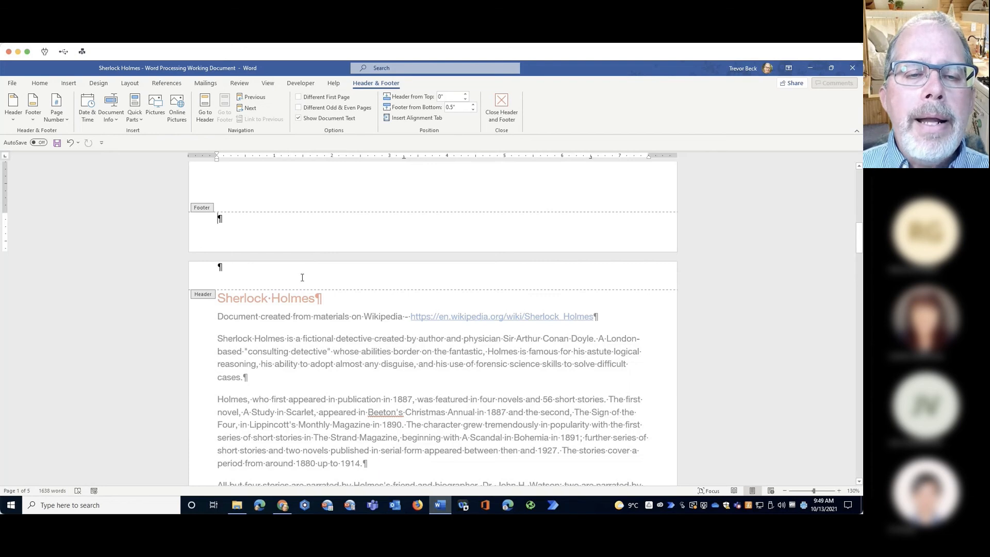
scroll(302, 277, up, 10)
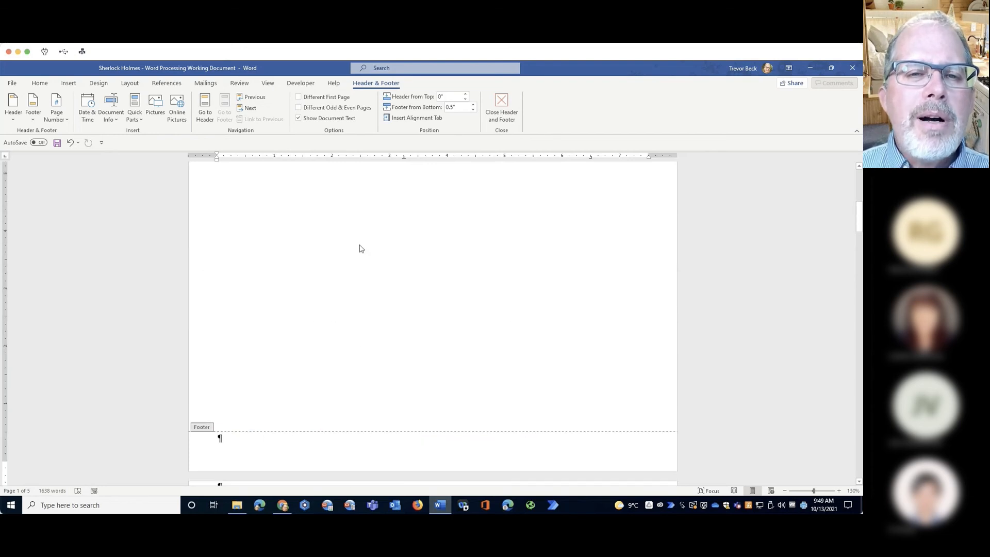
scroll(359, 249, up, 3)
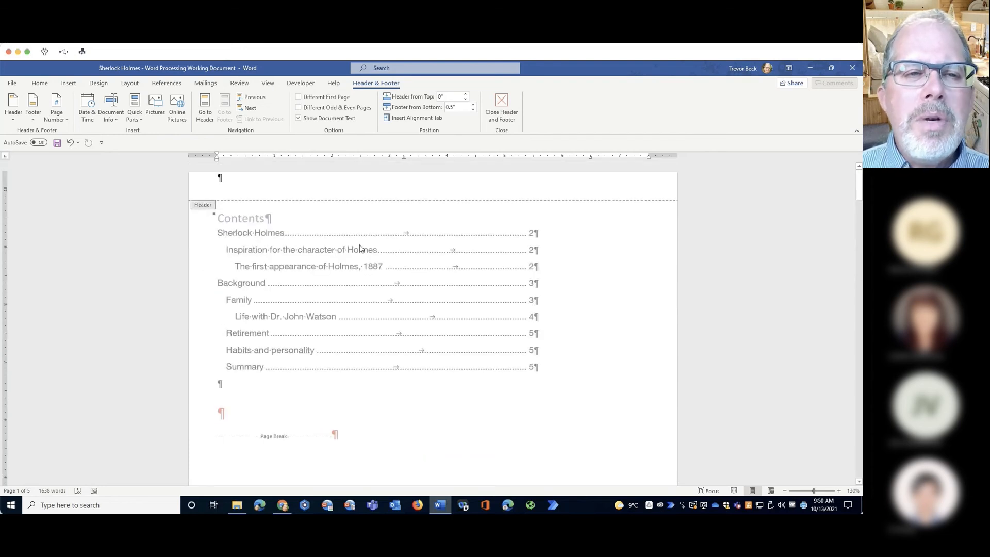
scroll(359, 249, down, 6)
scroll(359, 248, up, 3)
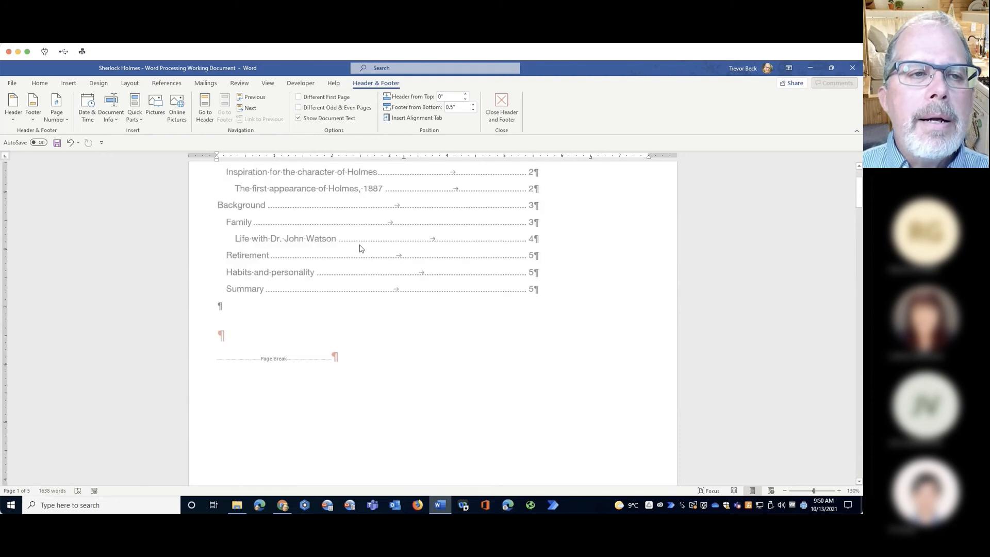
scroll(359, 249, up, 1)
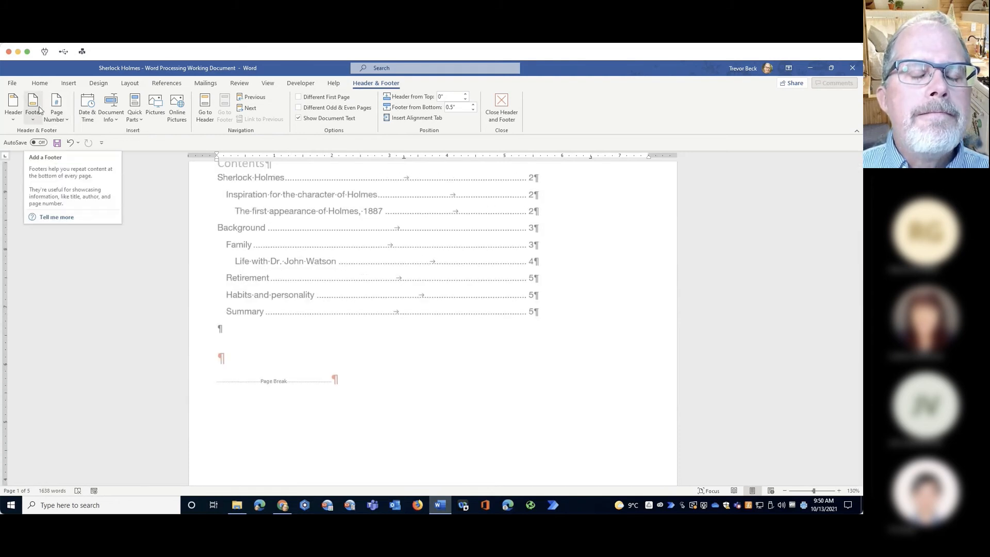
scroll(380, 258, down, 6)
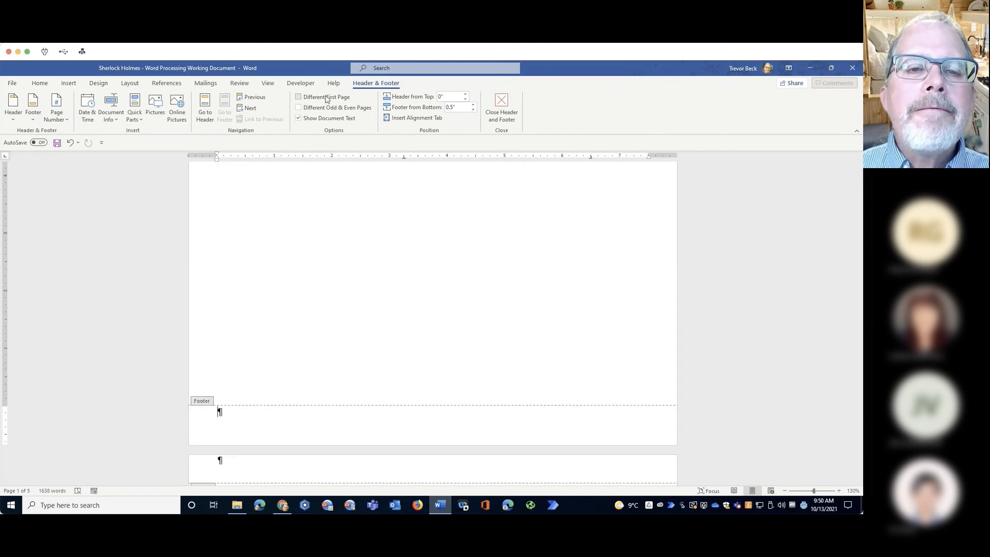
click(299, 98)
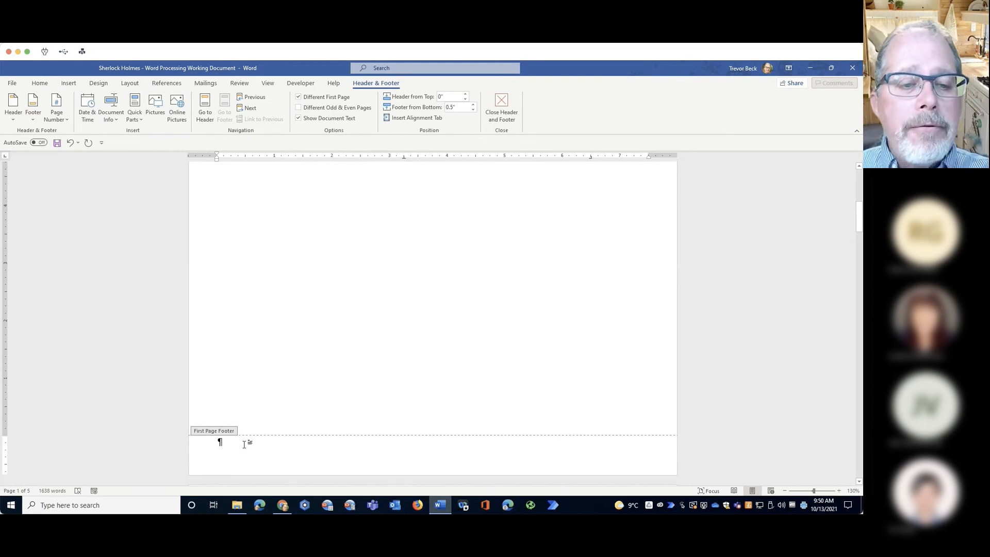
In the regular footer on page 2, enter "Page" and insert the centred Plain Number 2 page number at the bottom of the page.
scroll(244, 445, down, 3)
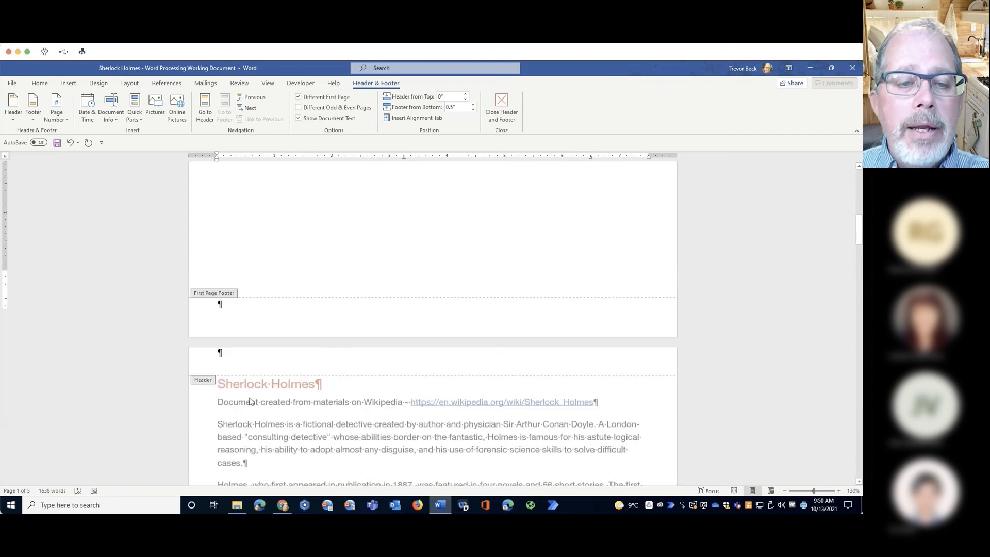
scroll(250, 402, down, 15)
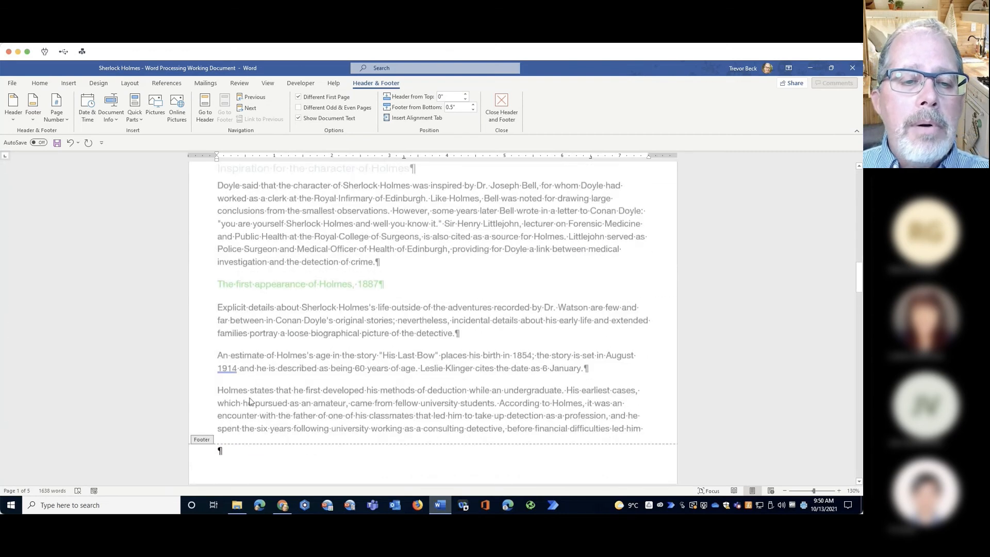
click(251, 314)
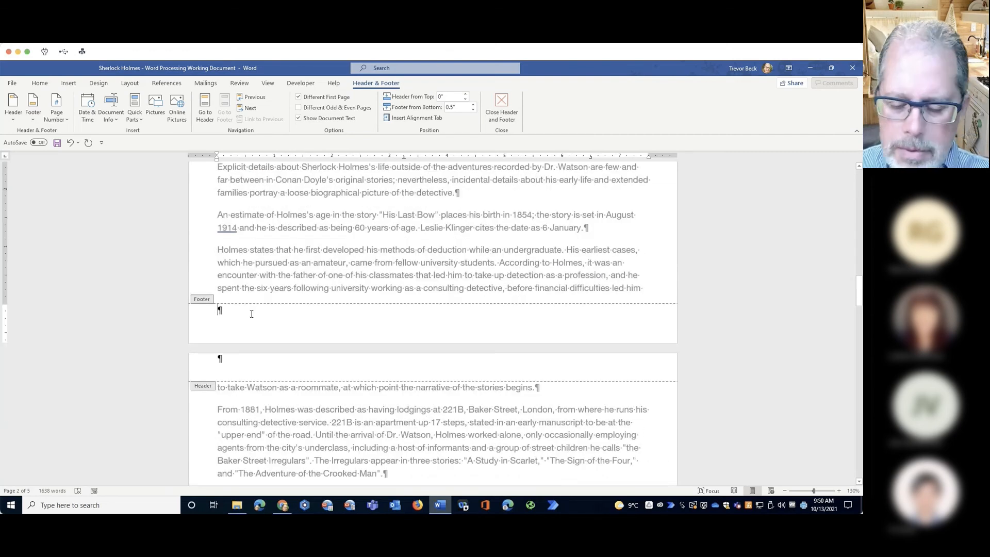
text(Page)
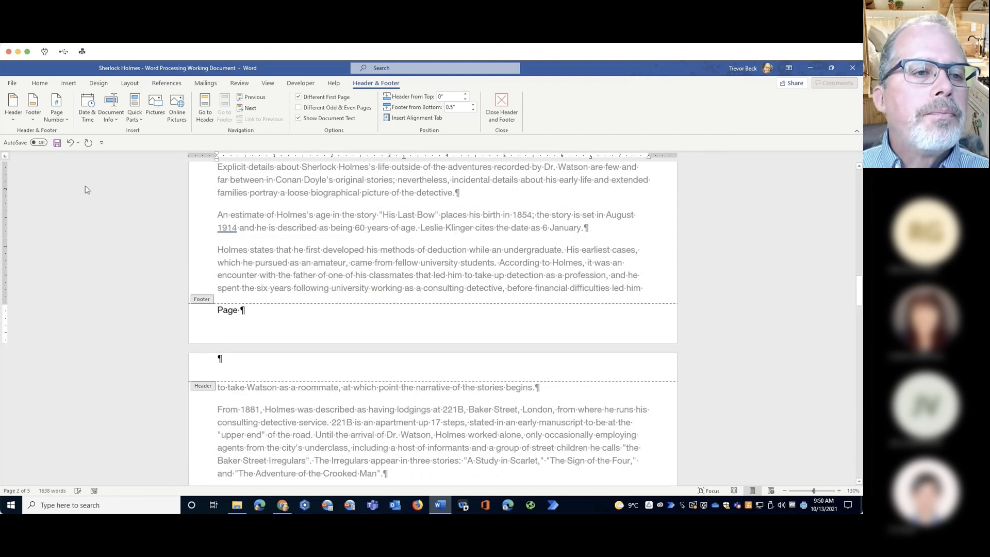
click(54, 115)
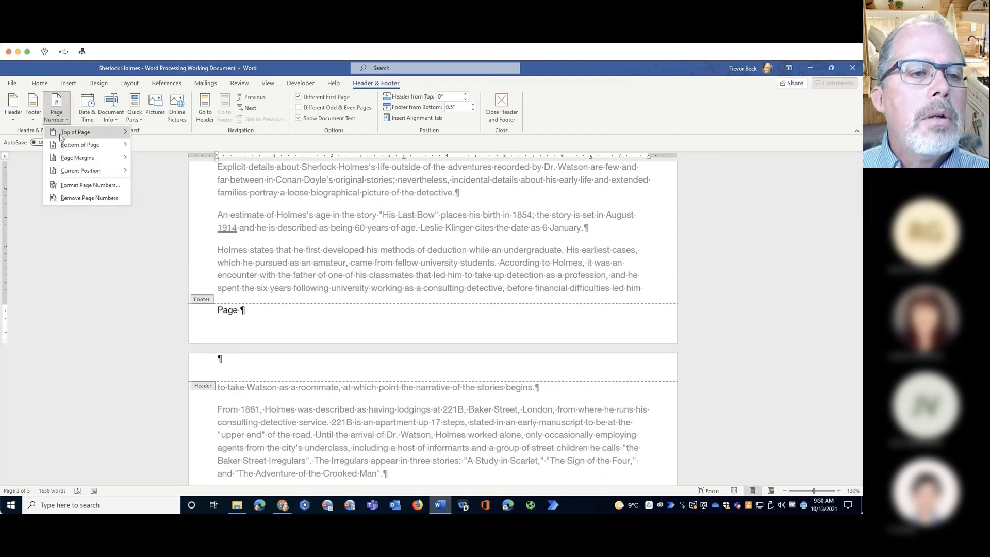
mouse_move(68, 147)
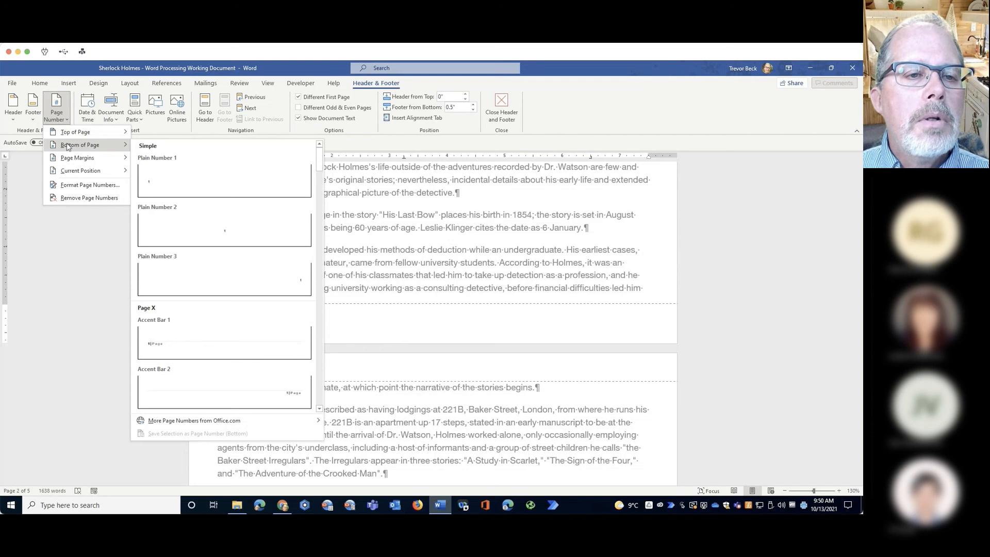
click(243, 239)
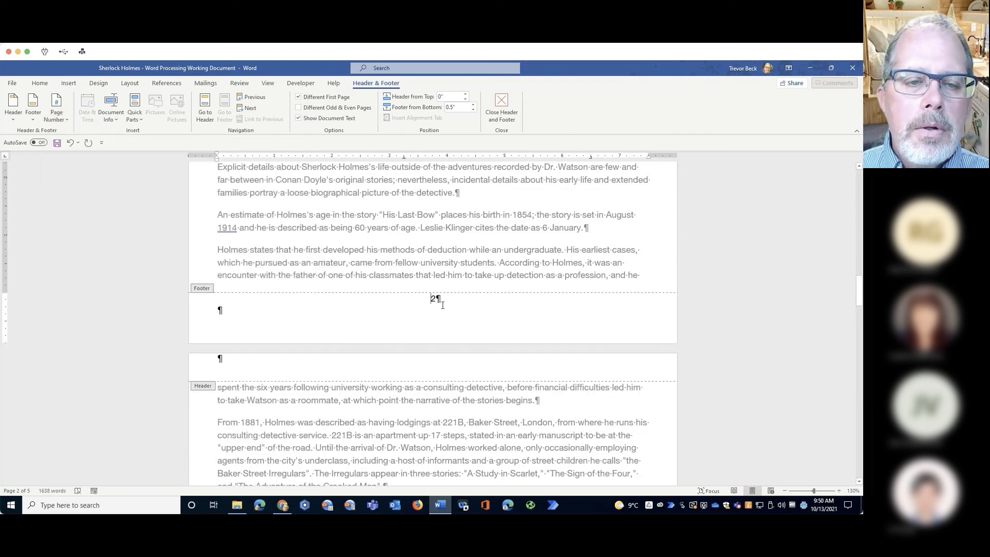
Add the word "Page" before the centred footer number and check the footers on the following pages.
click(428, 301)
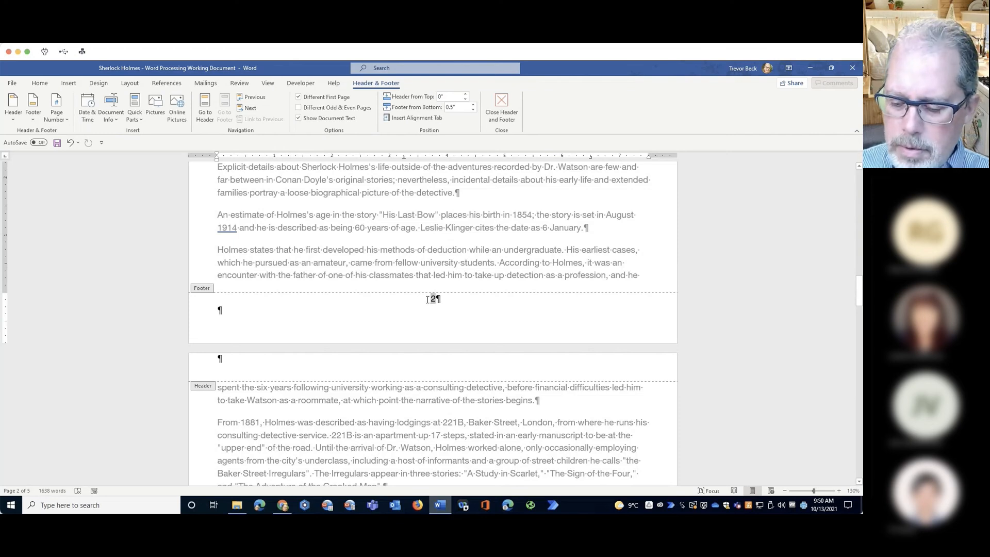
click(427, 300)
text(Page)
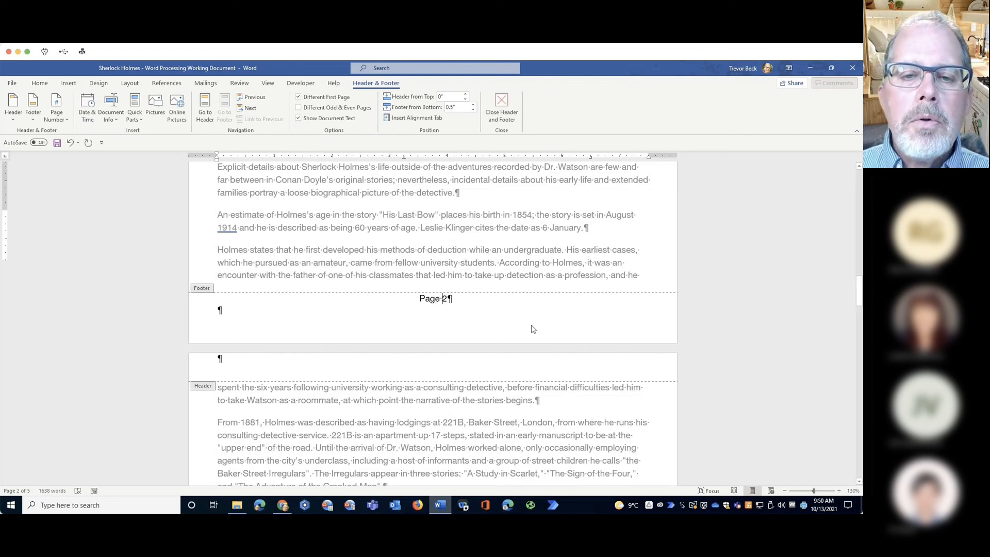
scroll(498, 380, down, 3)
scroll(498, 380, down, 20)
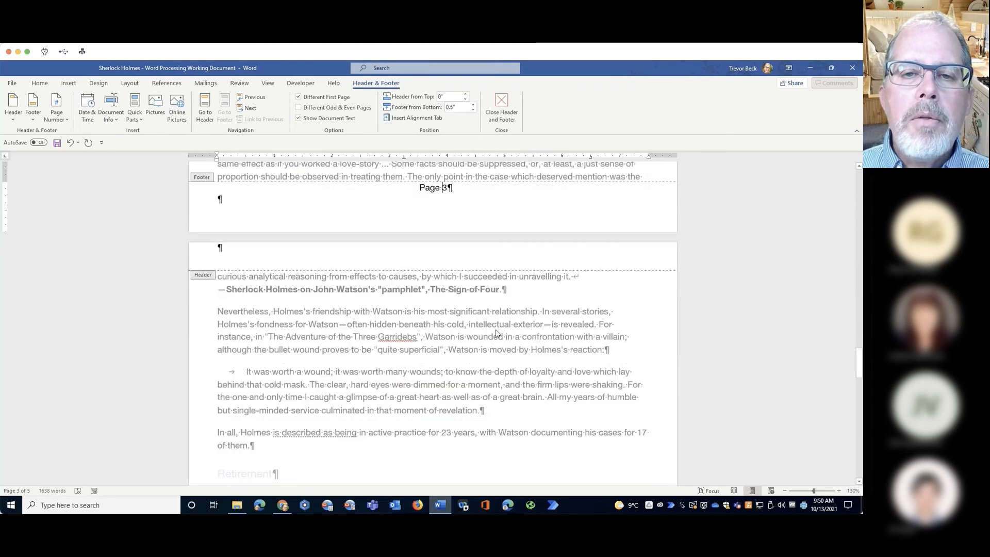
scroll(466, 252, up, 20)
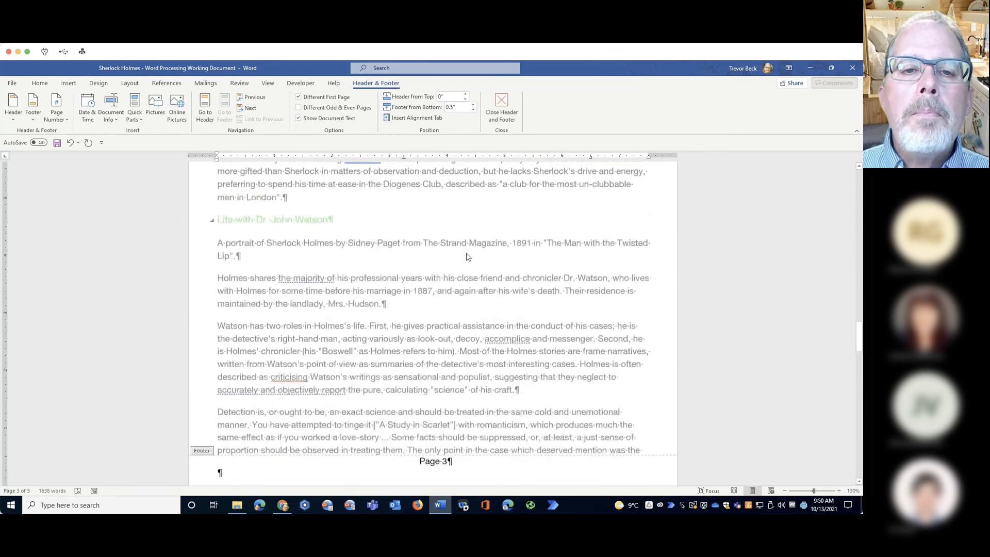
scroll(466, 260, up, 15)
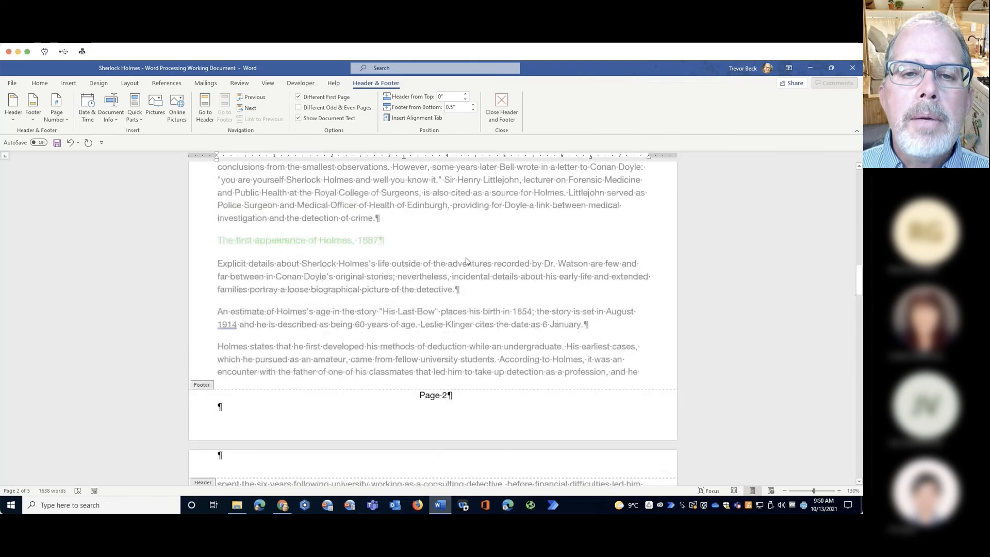
Add the word "of" after the page number in the centred page 2 footer.
scroll(465, 258, up, 3)
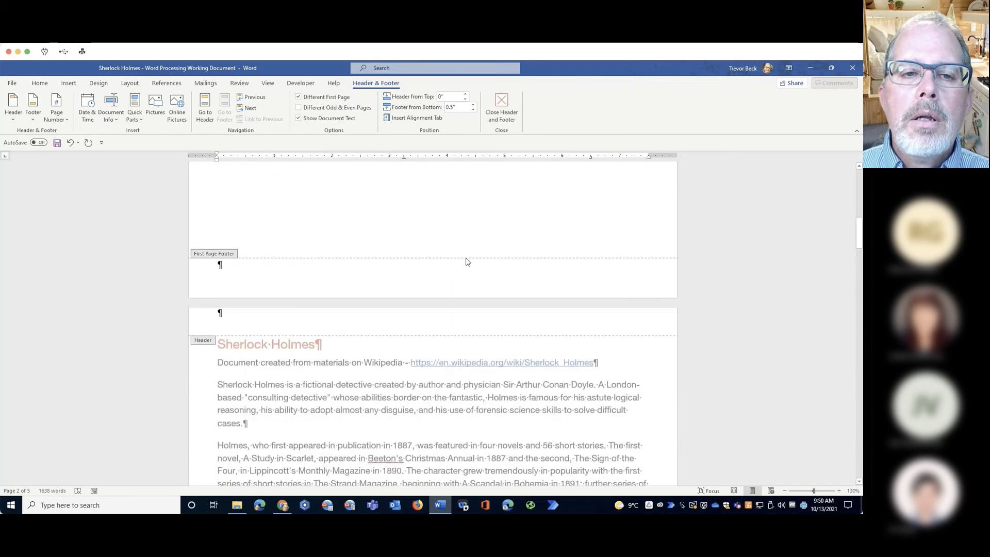
scroll(465, 261, down, 5)
scroll(466, 261, down, 12)
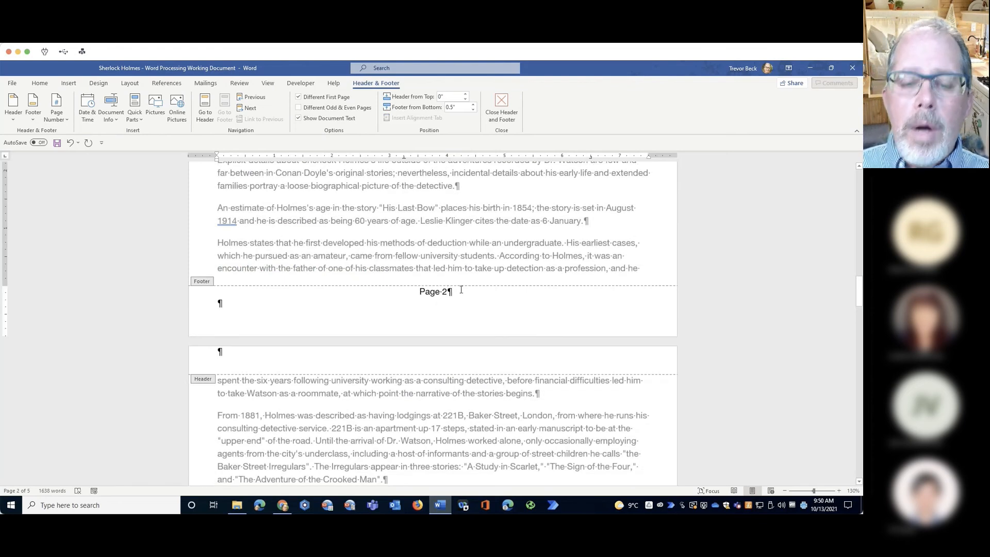
text(of)
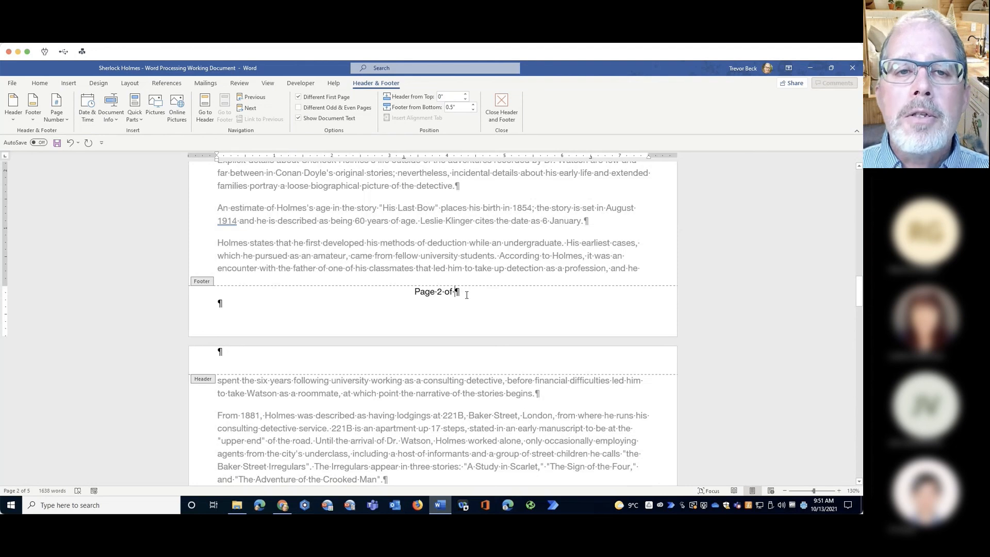
Insert a NumPages field after "of" in the page 2 footer to give the document's total number of pages.
click(69, 83)
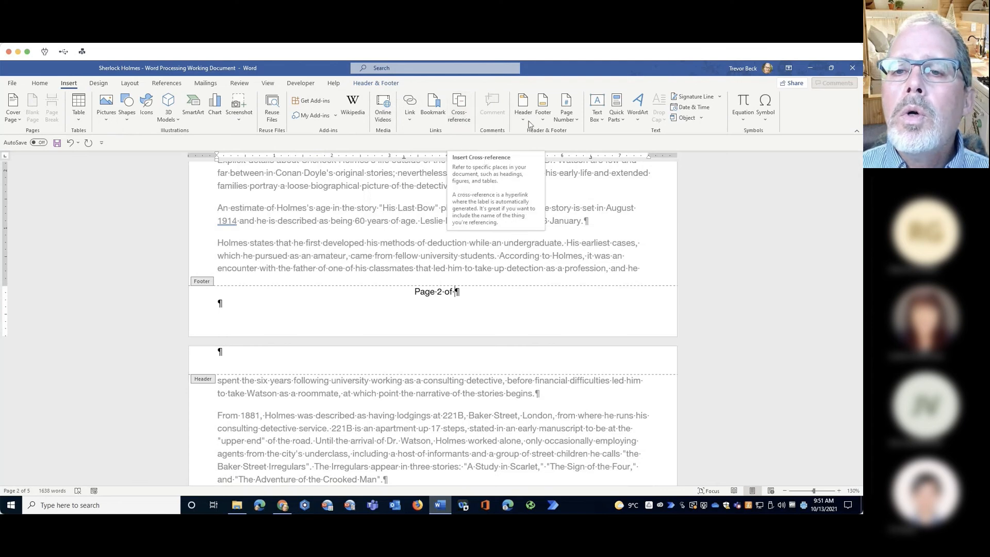
click(624, 120)
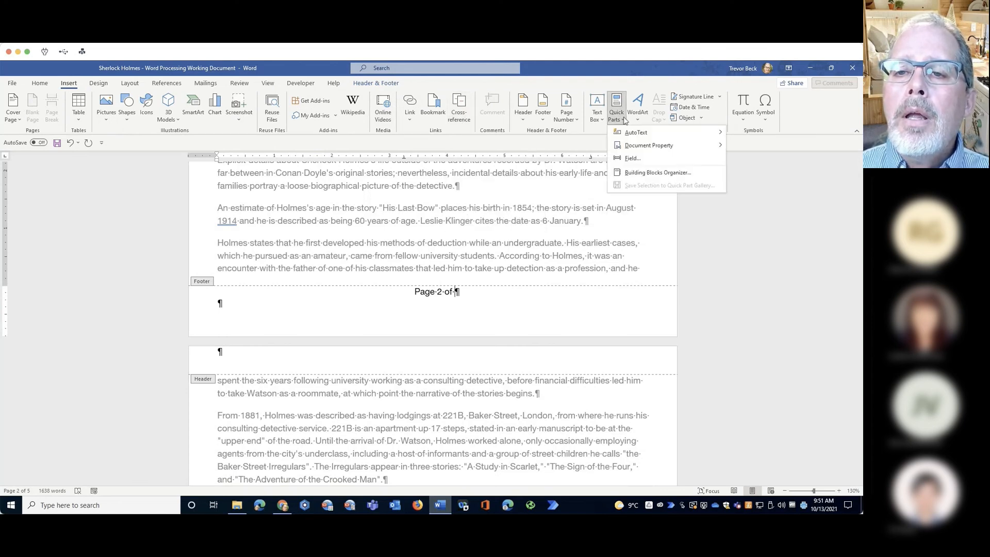
click(630, 160)
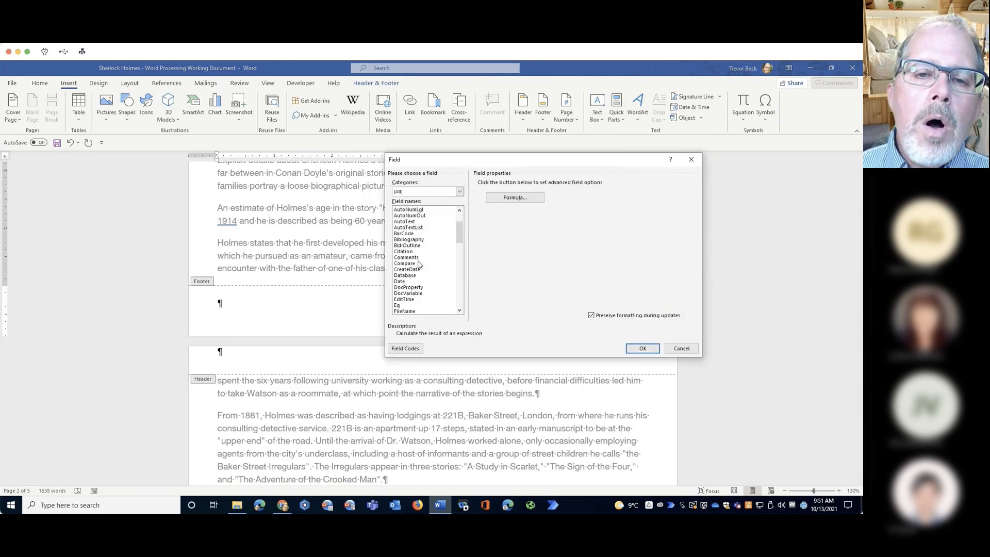
scroll(419, 264, down, 4)
scroll(420, 264, down, 2)
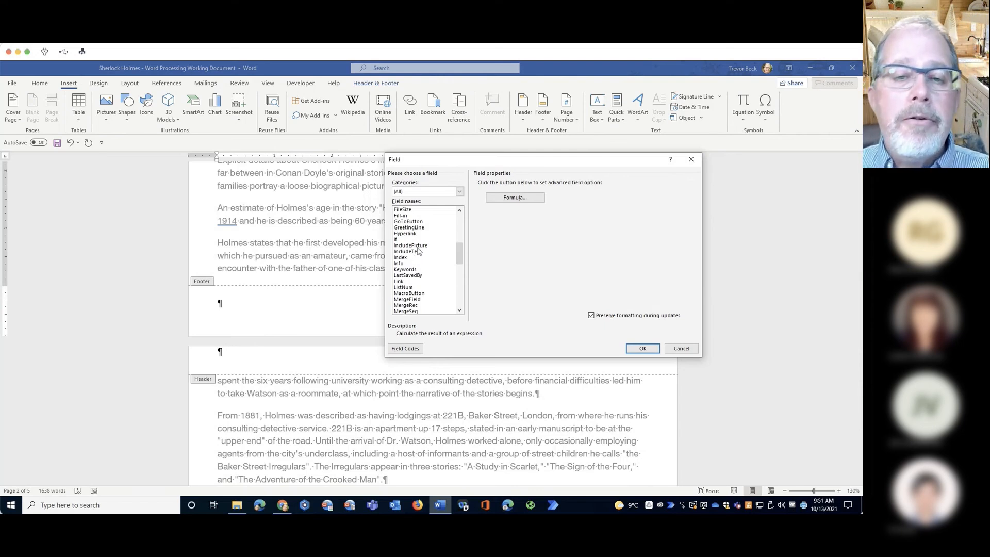
scroll(419, 251, down, 3)
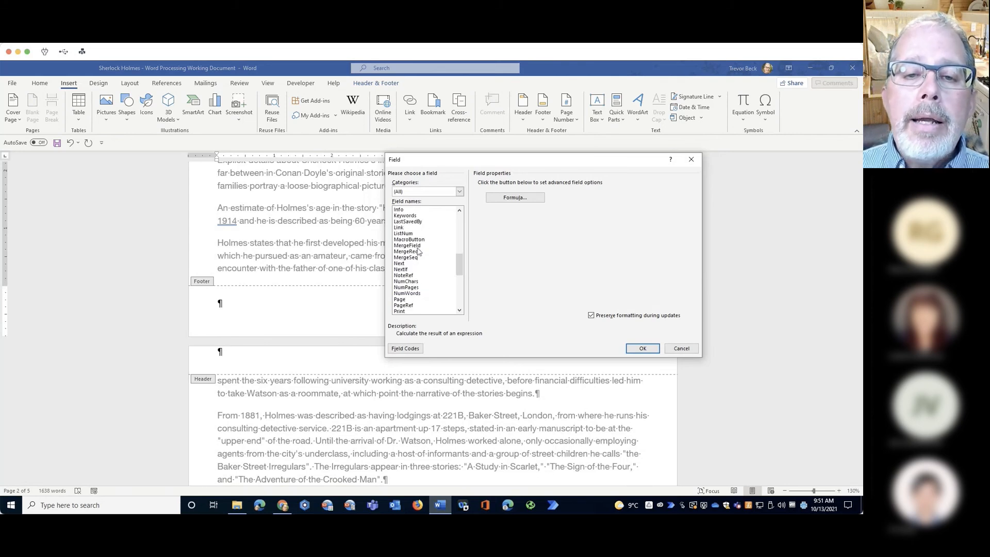
scroll(419, 251, down, 1)
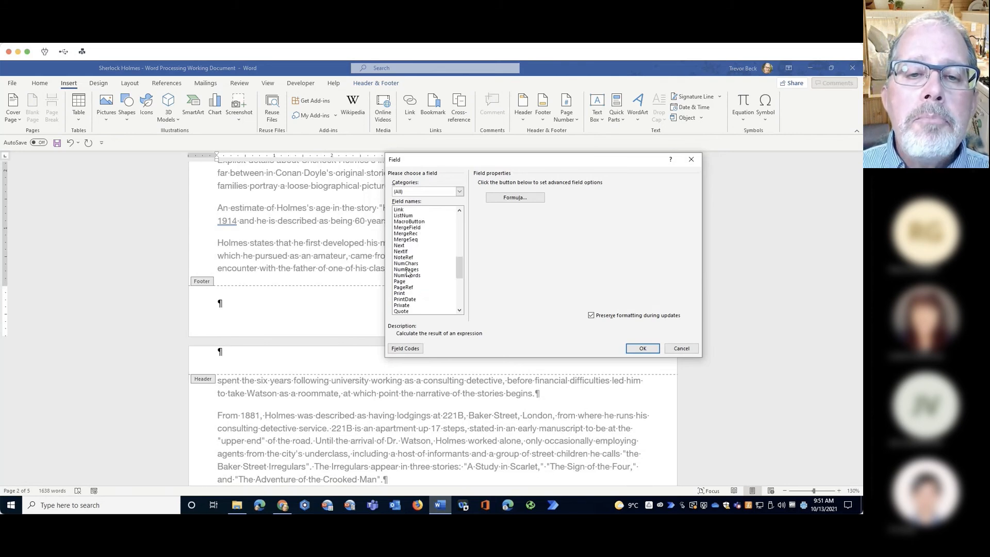
click(408, 269)
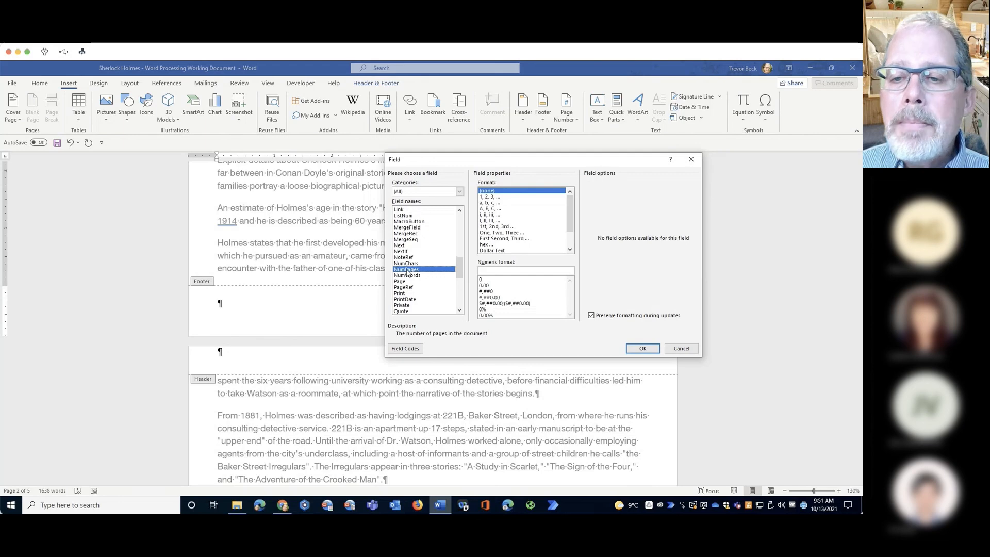
click(642, 348)
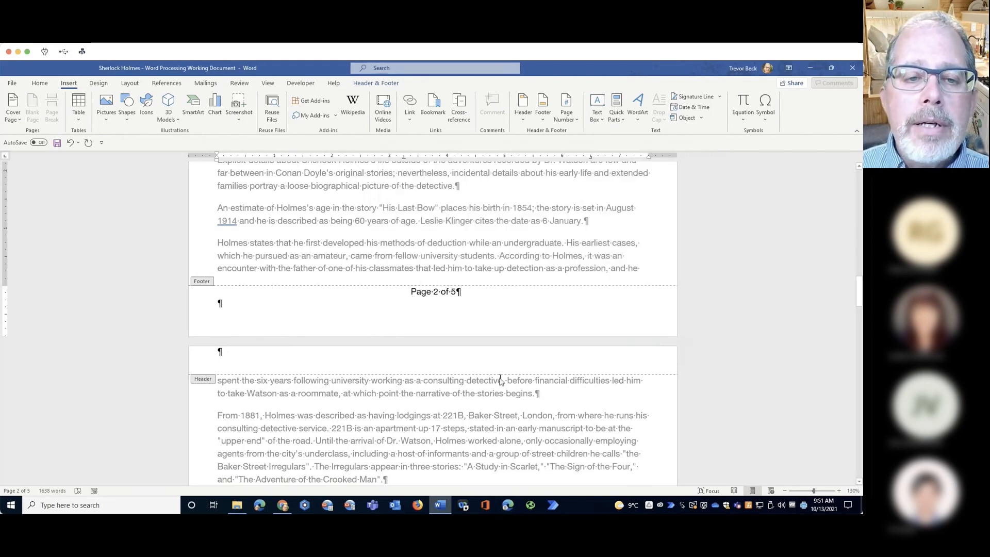
Leave the footer and insert a page break before the "Habits and personality" heading.
scroll(500, 381, down, 10)
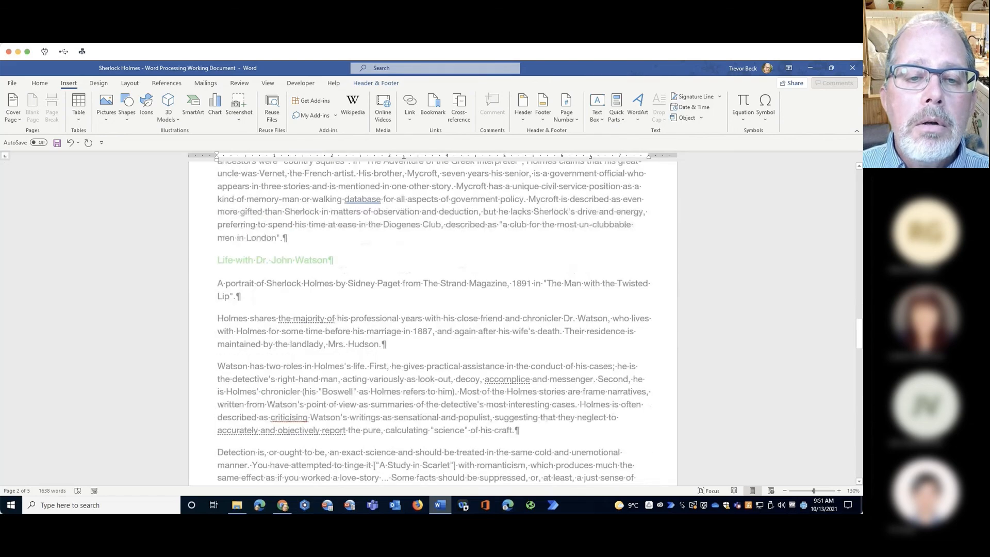
scroll(499, 380, down, 15)
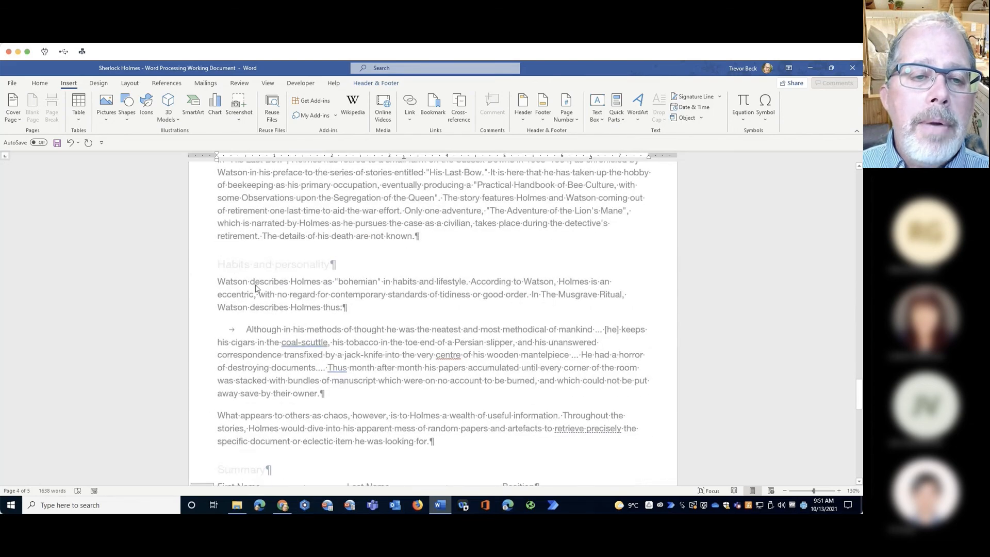
double_click(226, 262)
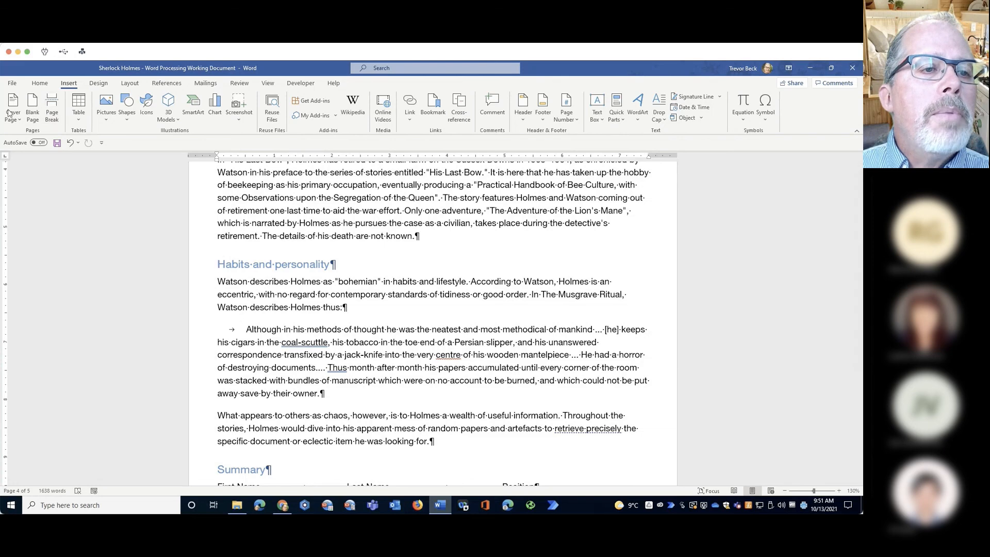
click(50, 105)
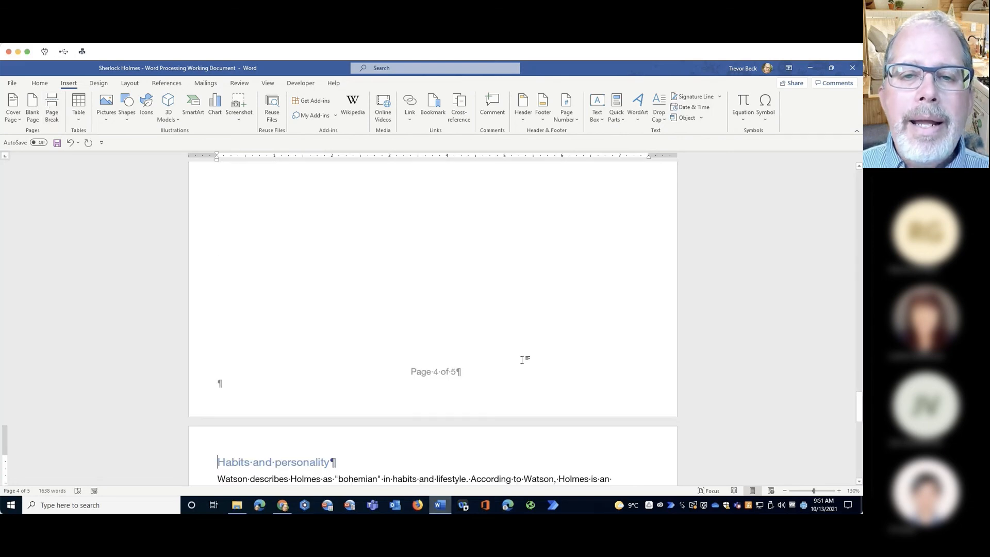
Insert a page break at the Summary heading and check the page numbering in the footers of the preceding pages.
scroll(522, 357, up, 5)
scroll(522, 356, down, 10)
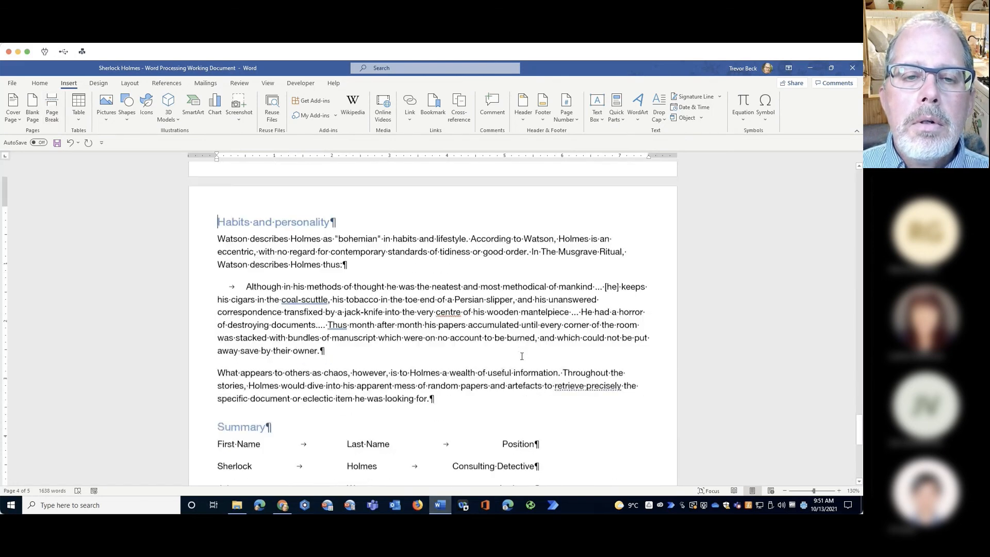
scroll(522, 357, down, 10)
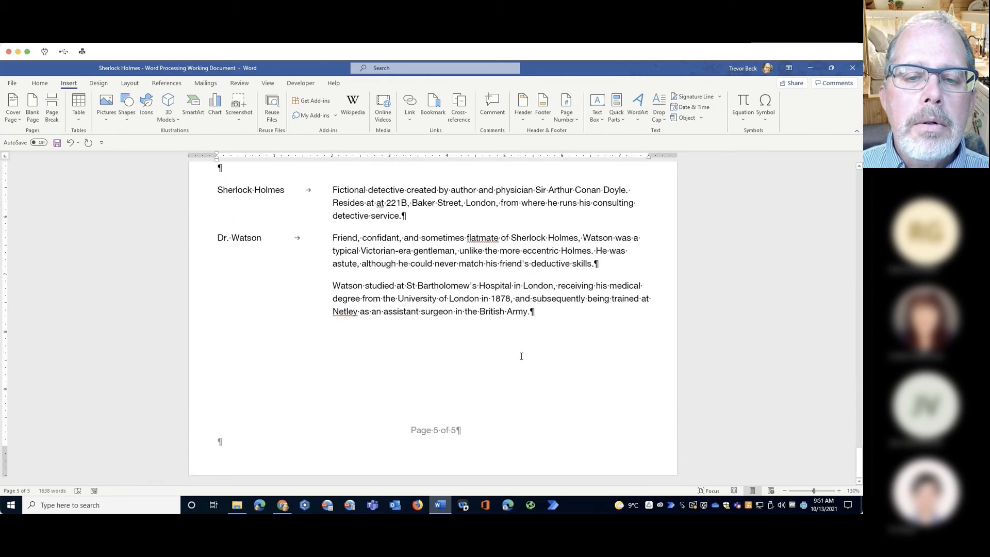
scroll(521, 357, up, 5)
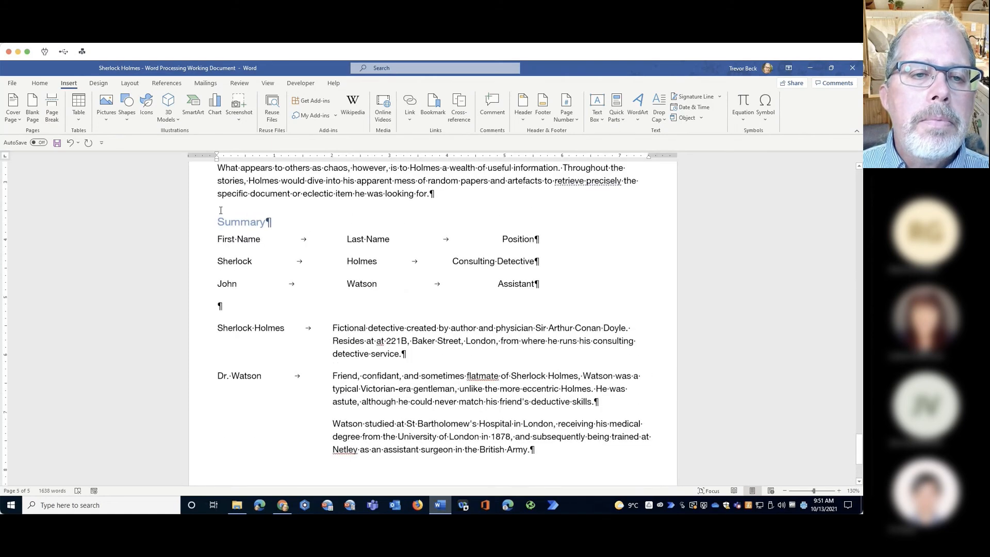
click(223, 215)
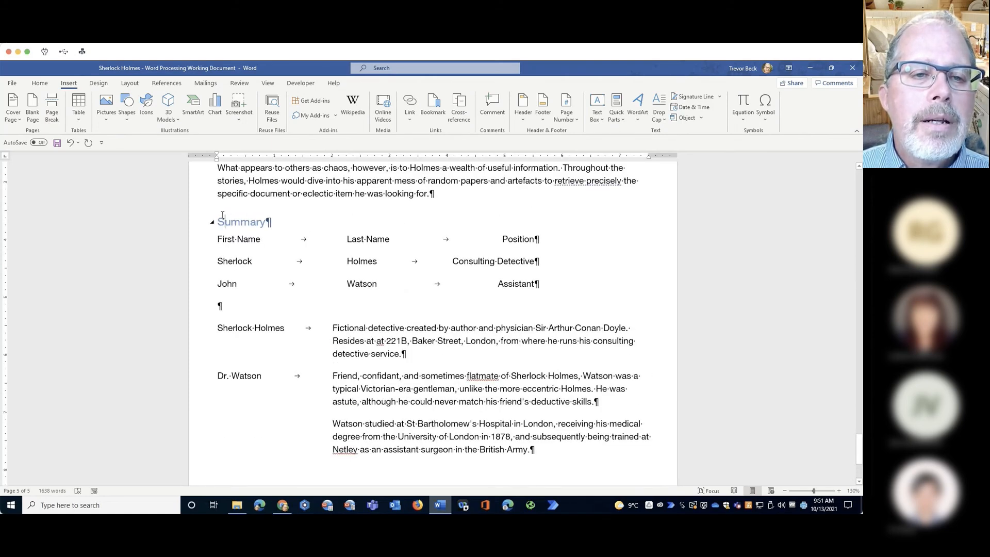
click(52, 108)
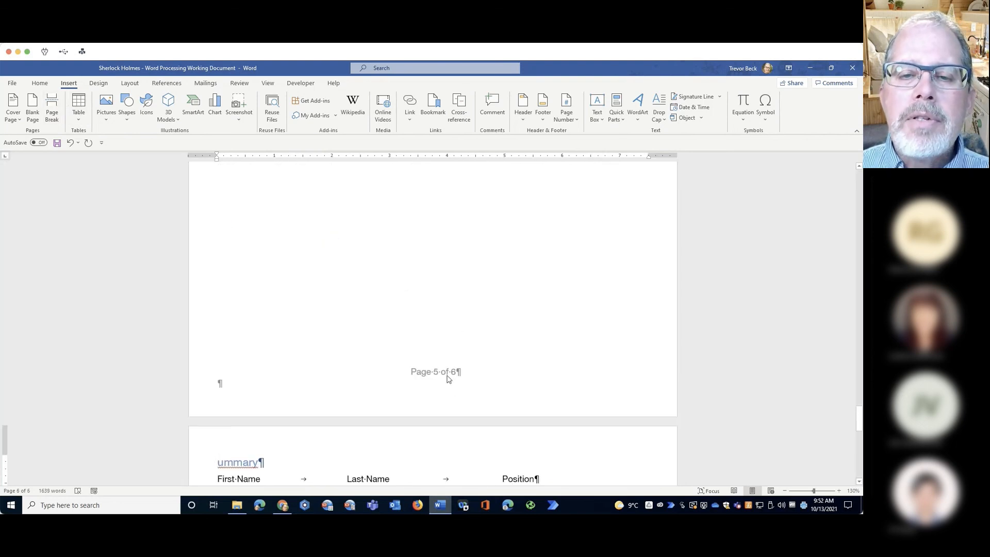
scroll(503, 347, up, 12)
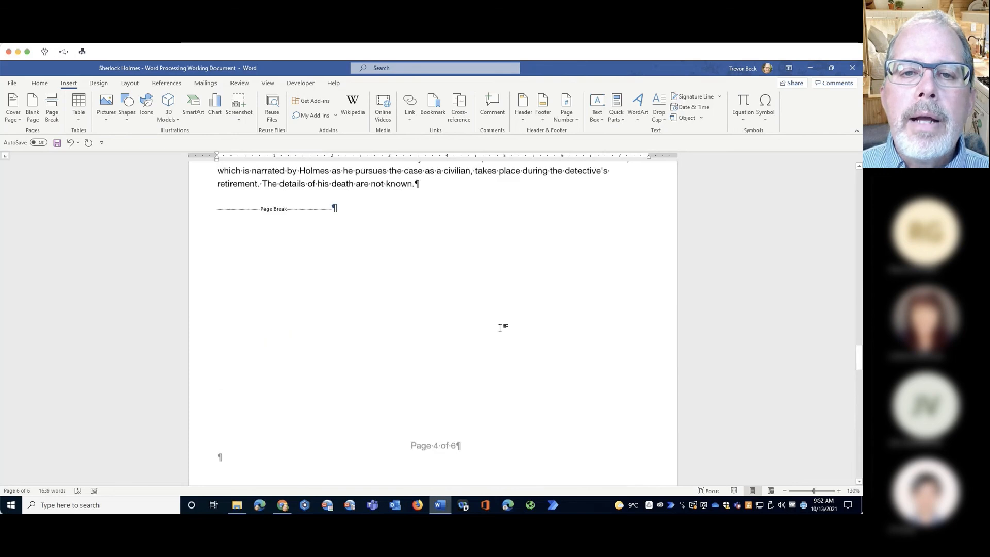
scroll(499, 328, up, 15)
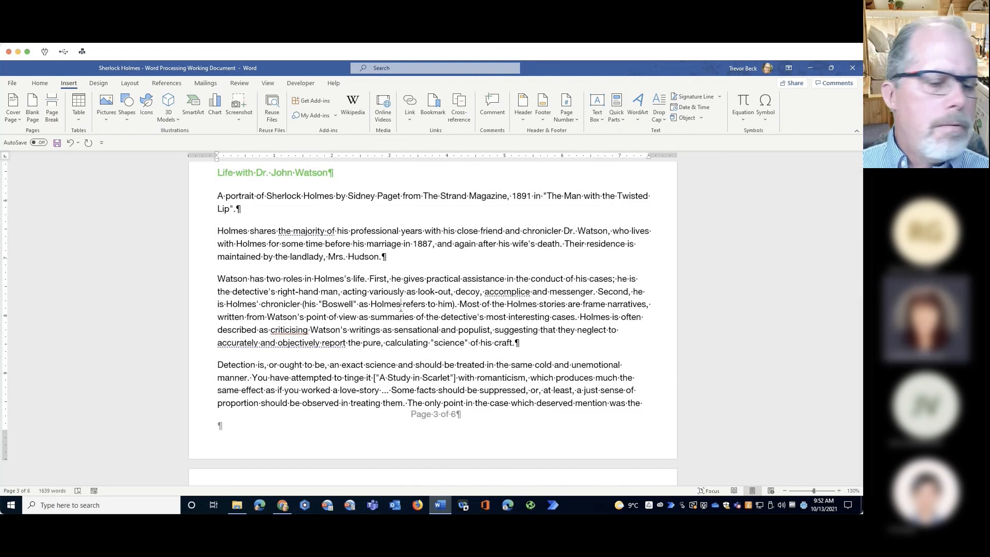
click(400, 307)
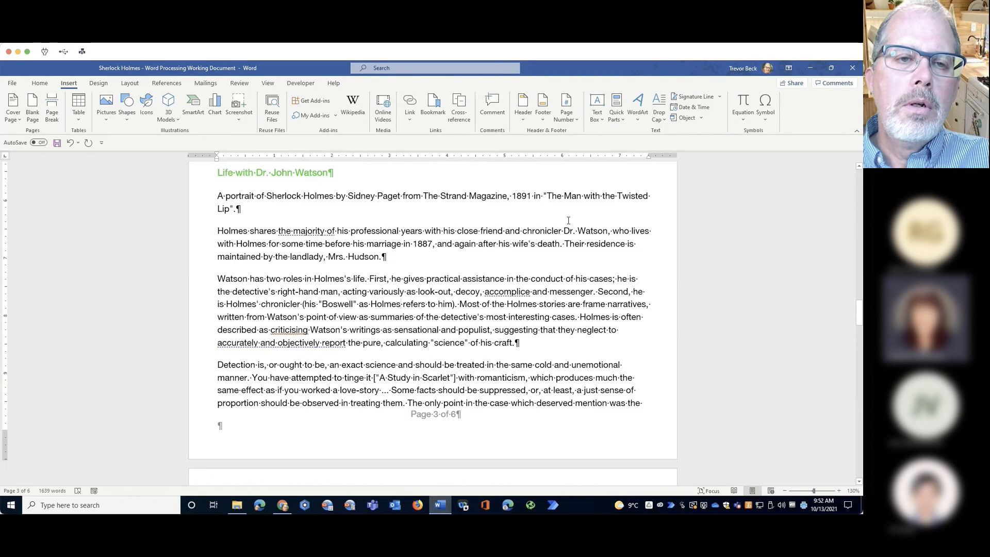
Delete the manual page break above the "Habits and personality" heading.
scroll(568, 220, down, 1)
scroll(568, 221, down, 10)
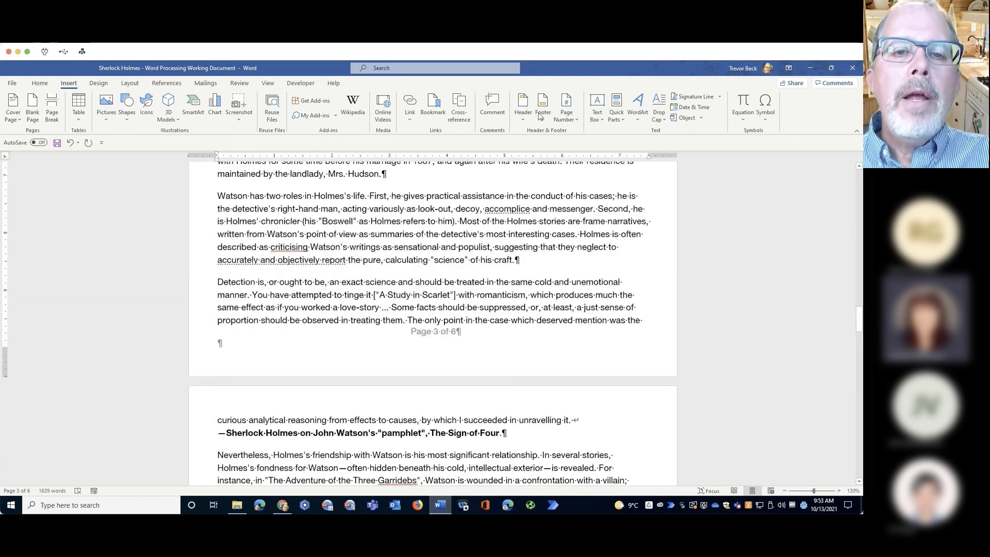
scroll(388, 287, down, 9)
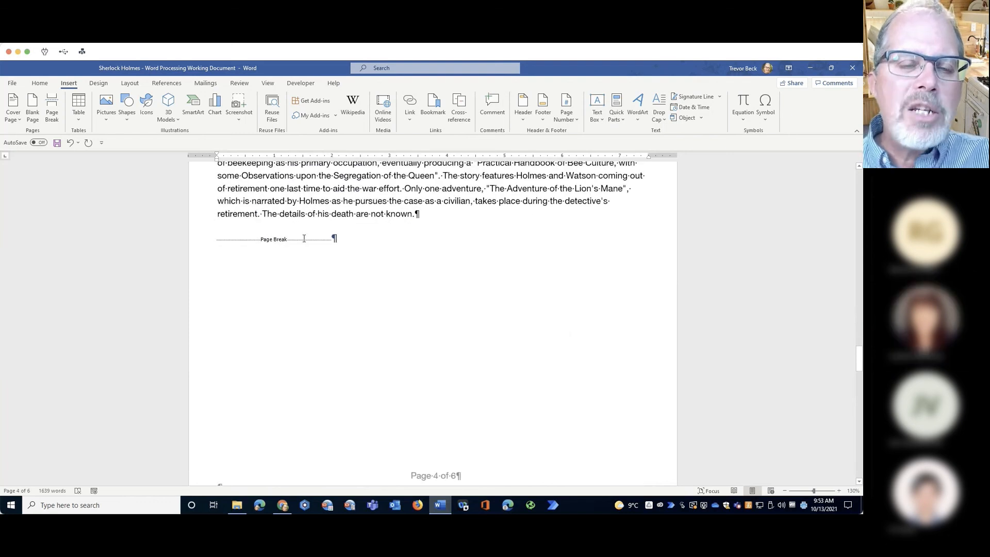
click(315, 240)
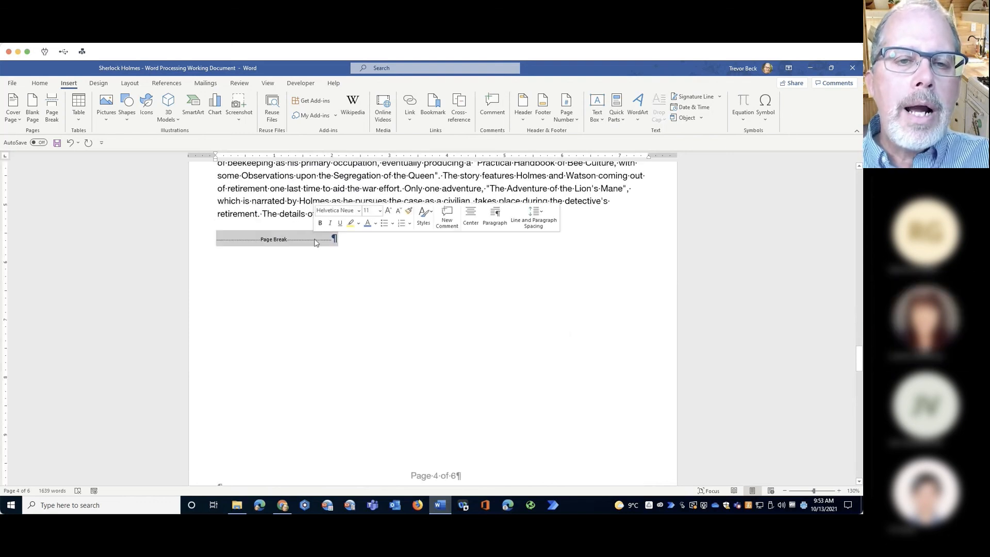
key(Delete)
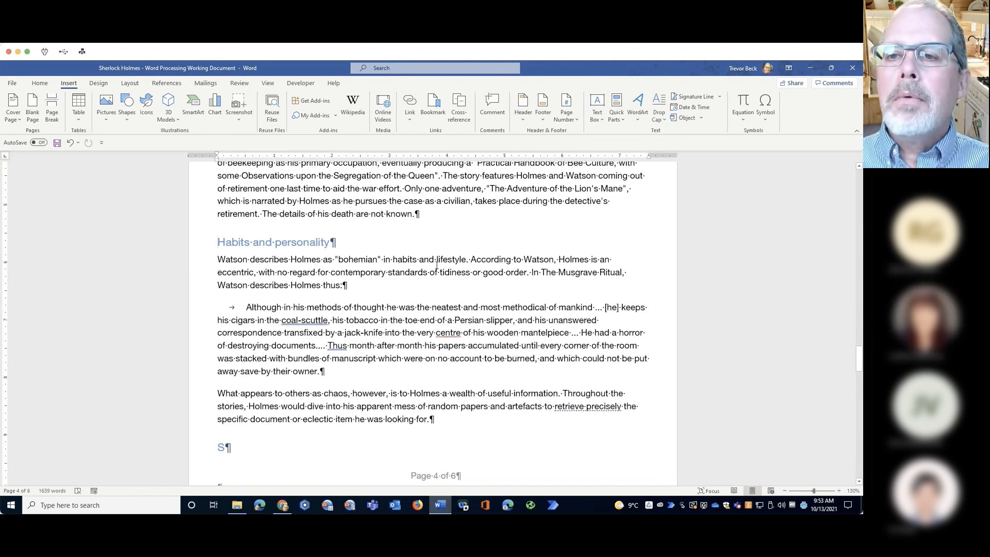
key(super)
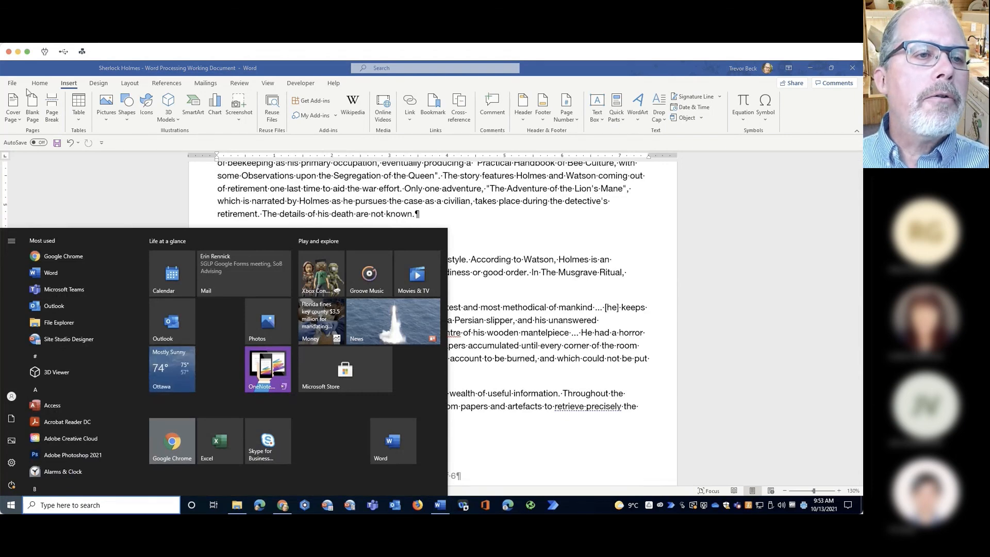
click(26, 91)
click(12, 83)
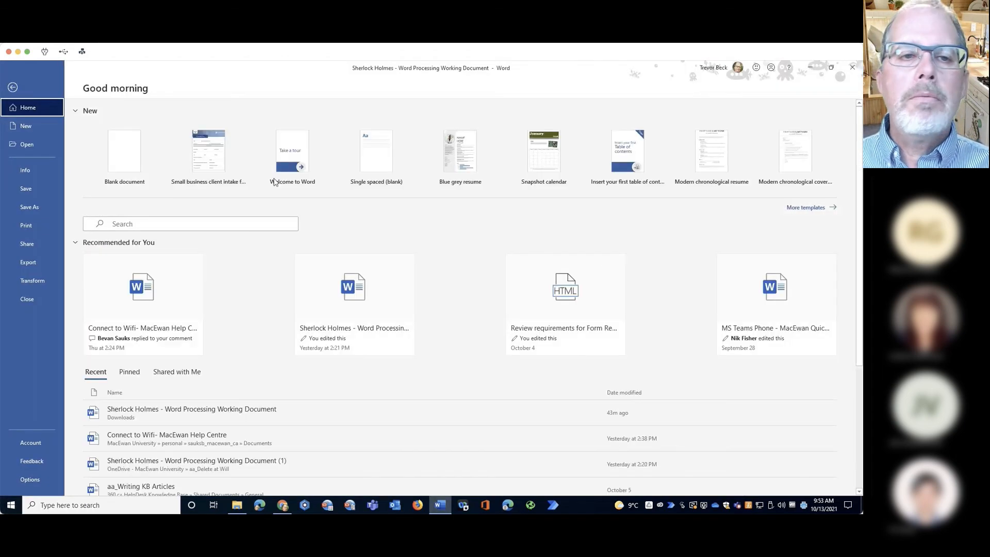
click(12, 87)
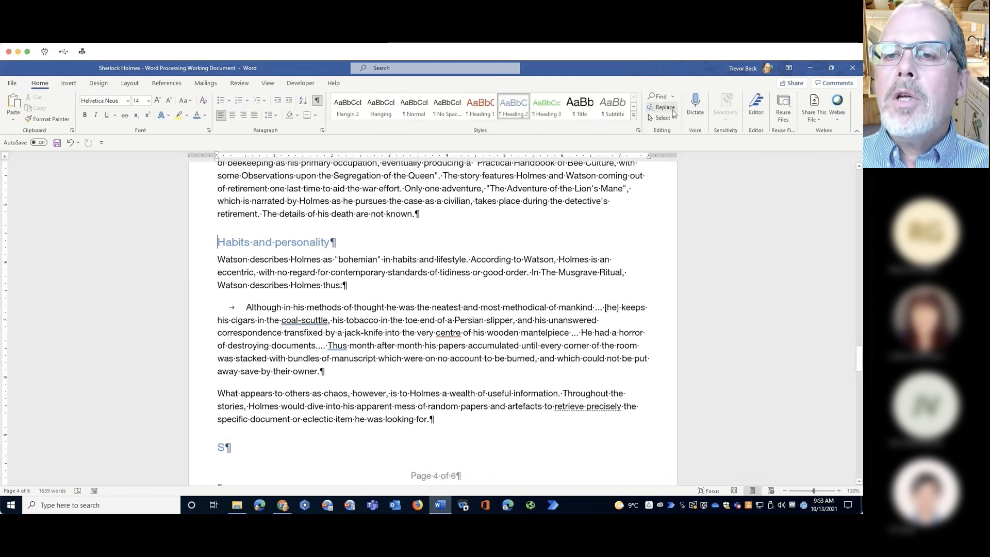
Replace all manual page breaks (^m) in the document with nothing using Find and Replace.
click(670, 109)
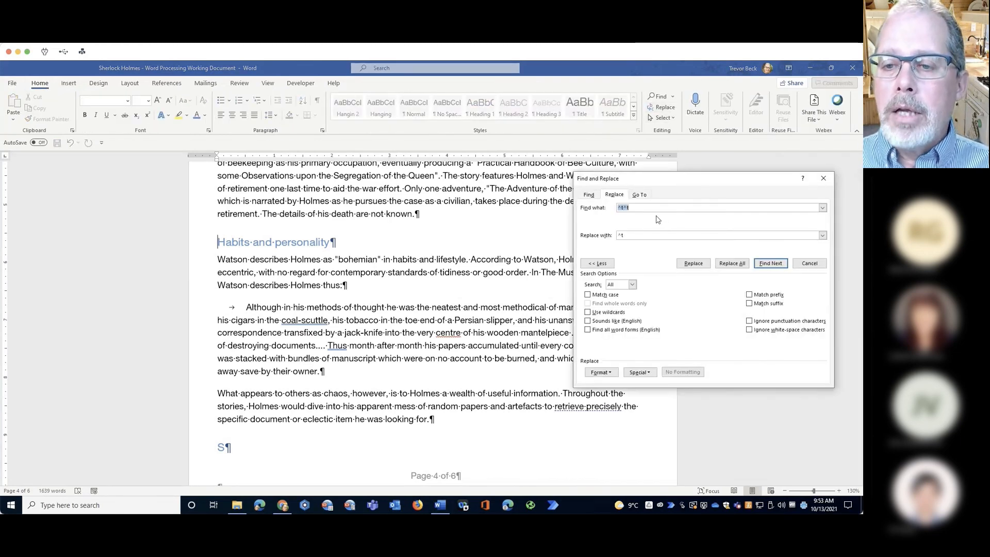
click(640, 371)
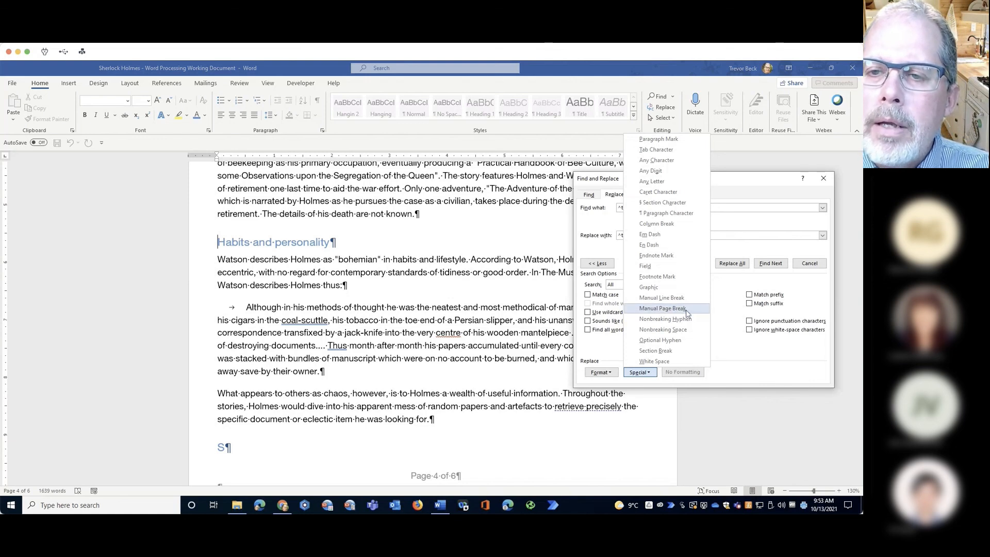
click(662, 308)
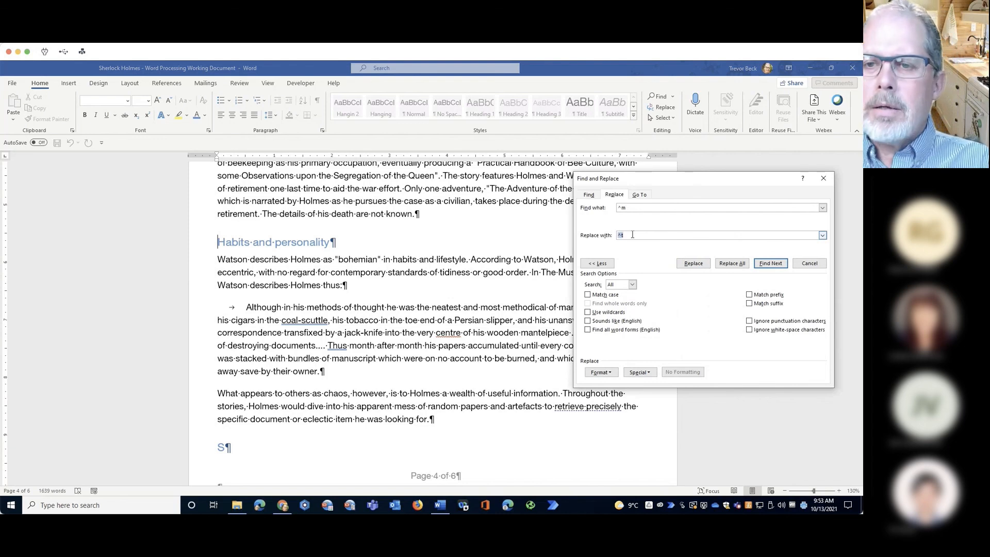
key(BackSpace)
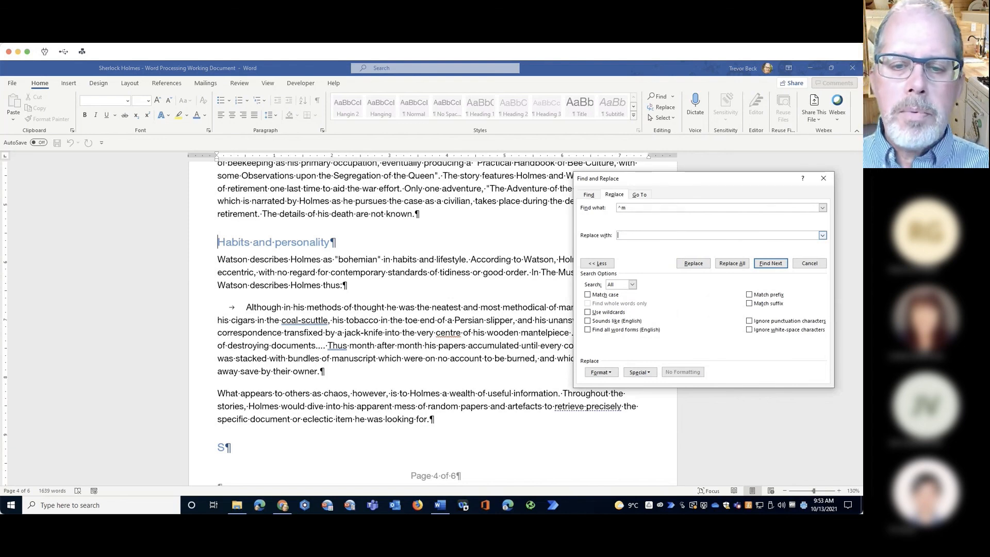
click(732, 263)
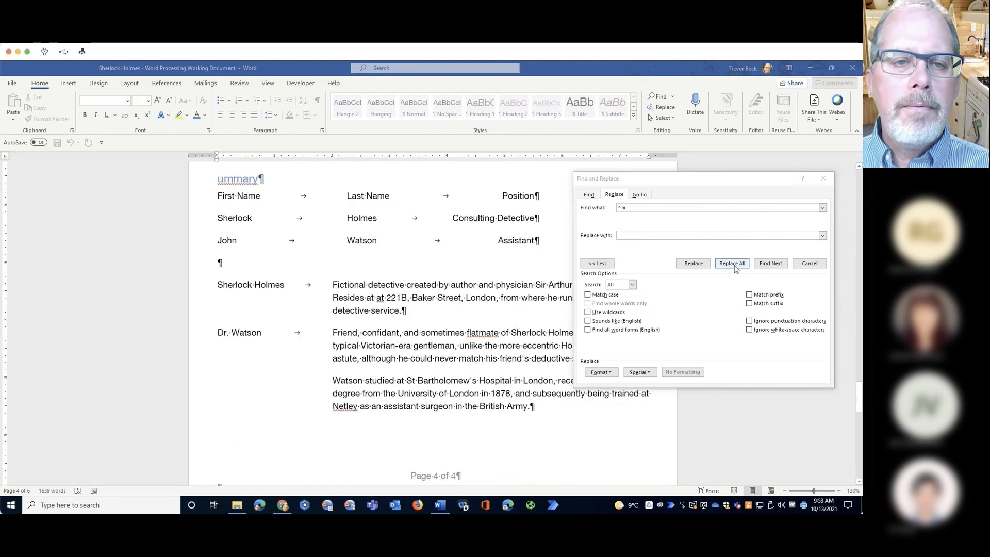
Rejoin the split "Summary" heading by removing the paragraph breaks between "S" and "ummary".
click(440, 311)
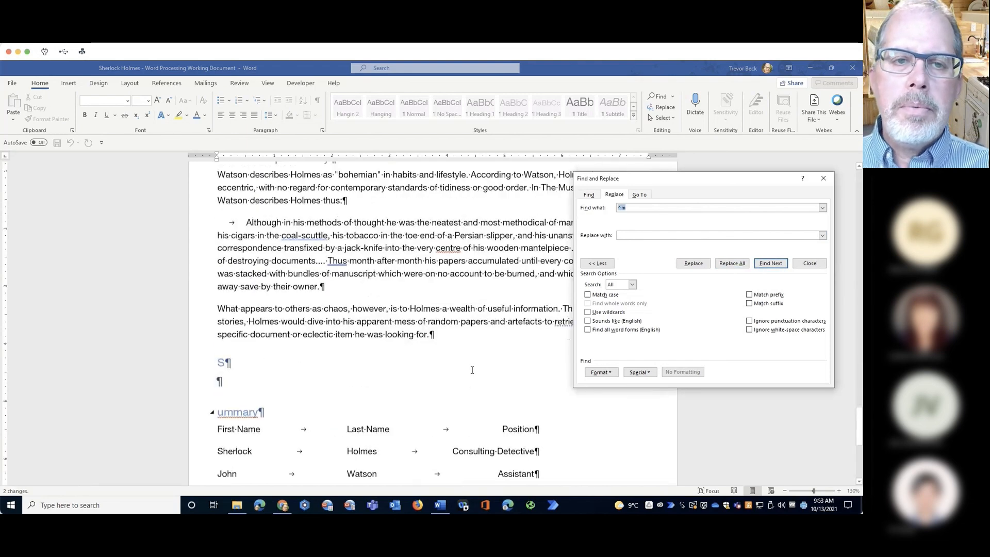
scroll(472, 370, down, 5)
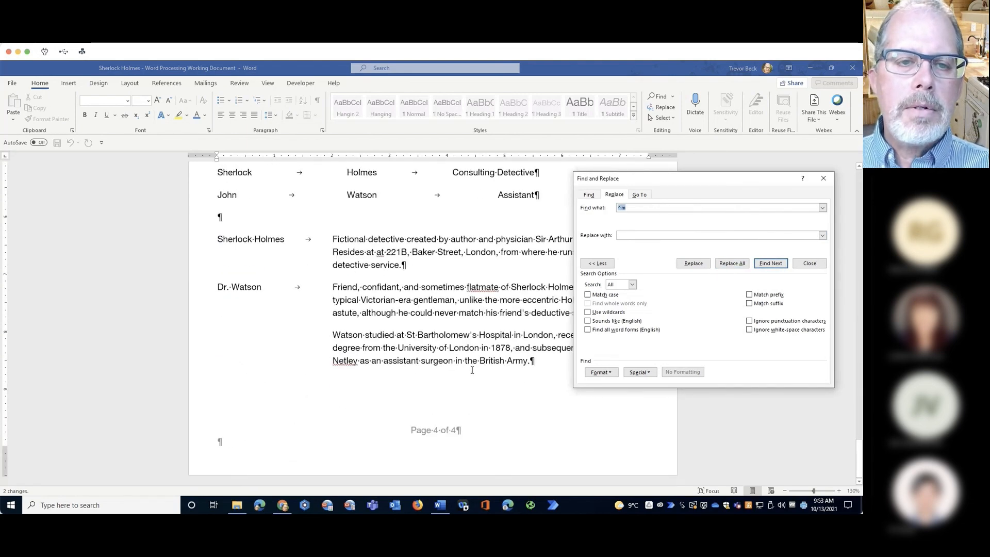
scroll(471, 369, up, 5)
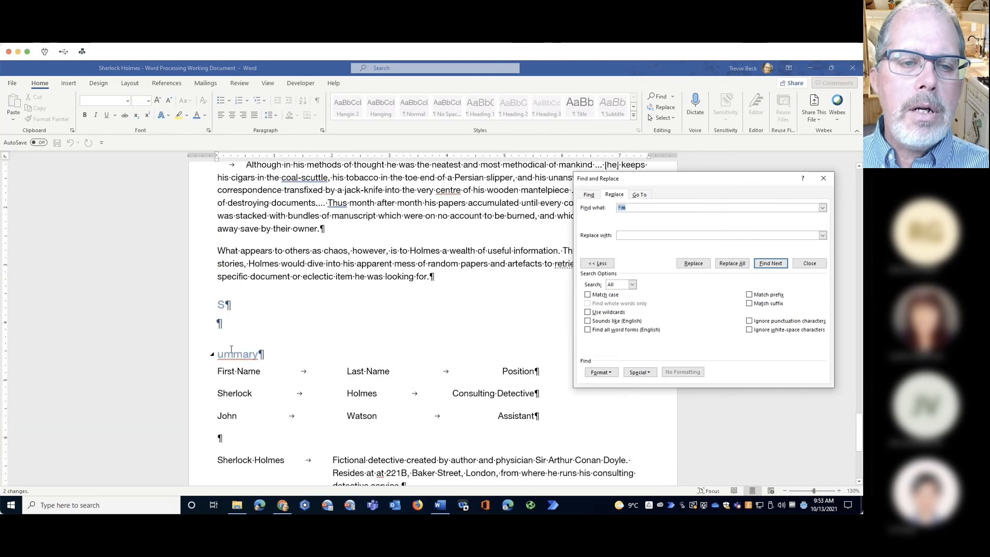
click(233, 349)
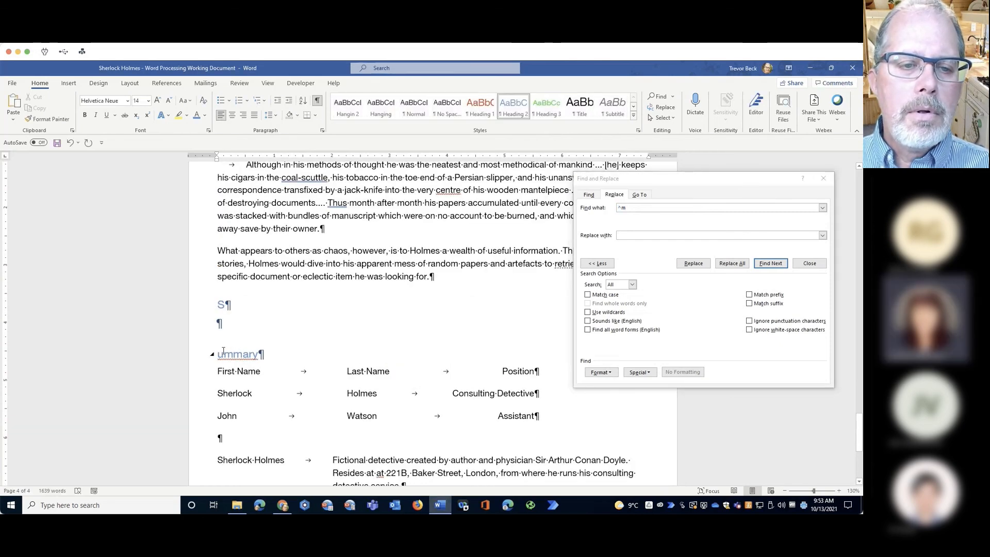
key(BackSpace)
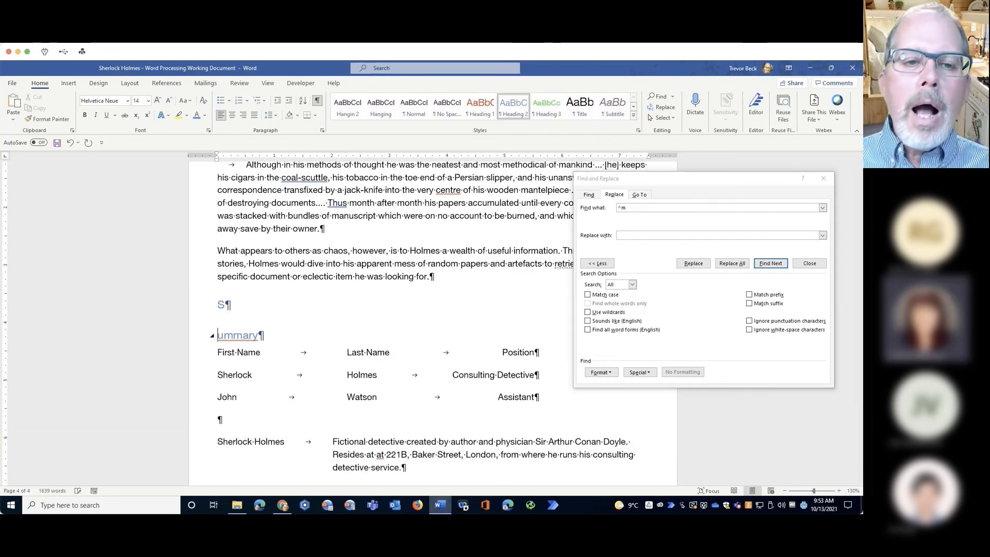
key(BackSpace)
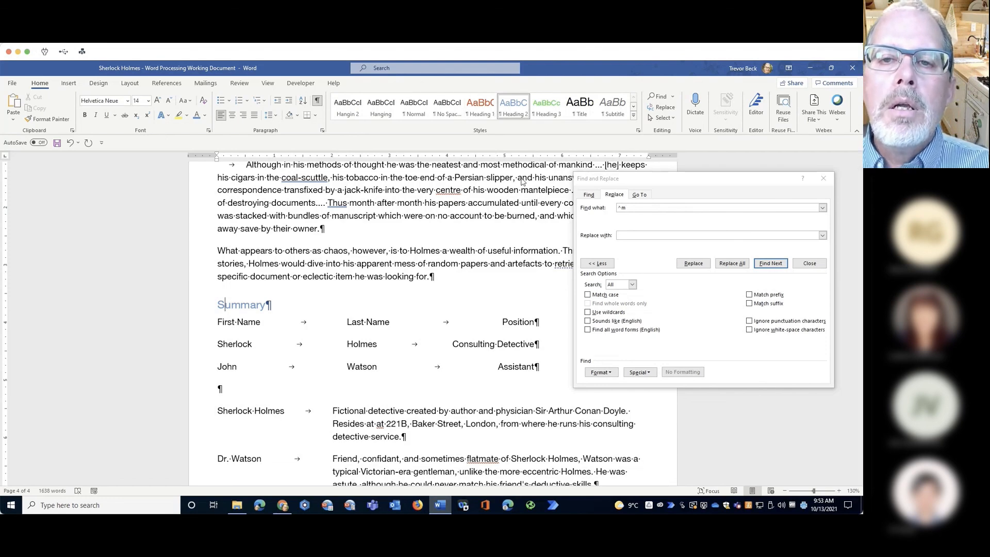
Place the cursor in the "Retirement" heading on page 3.
scroll(512, 213, up, 3)
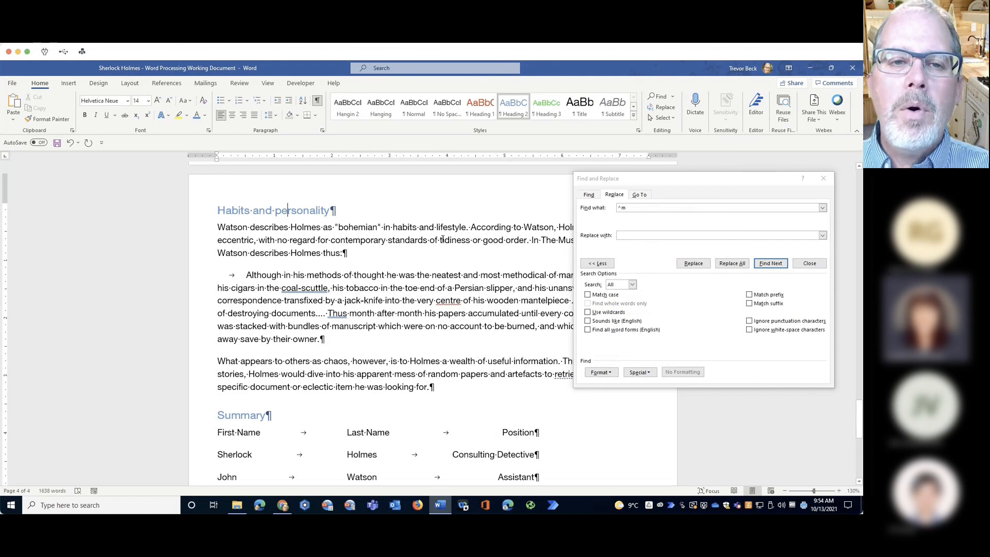
scroll(443, 240, up, 3)
scroll(443, 240, up, 7)
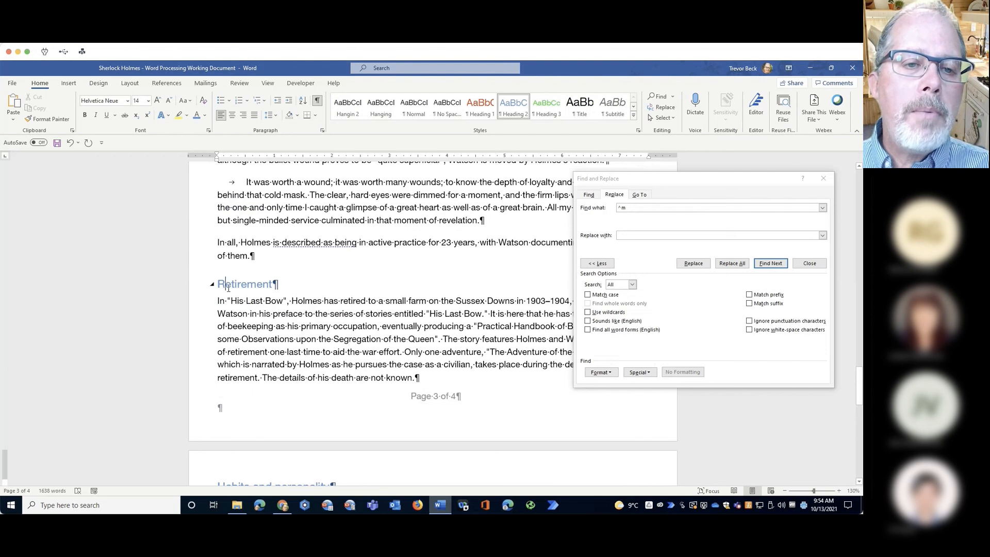
click(226, 284)
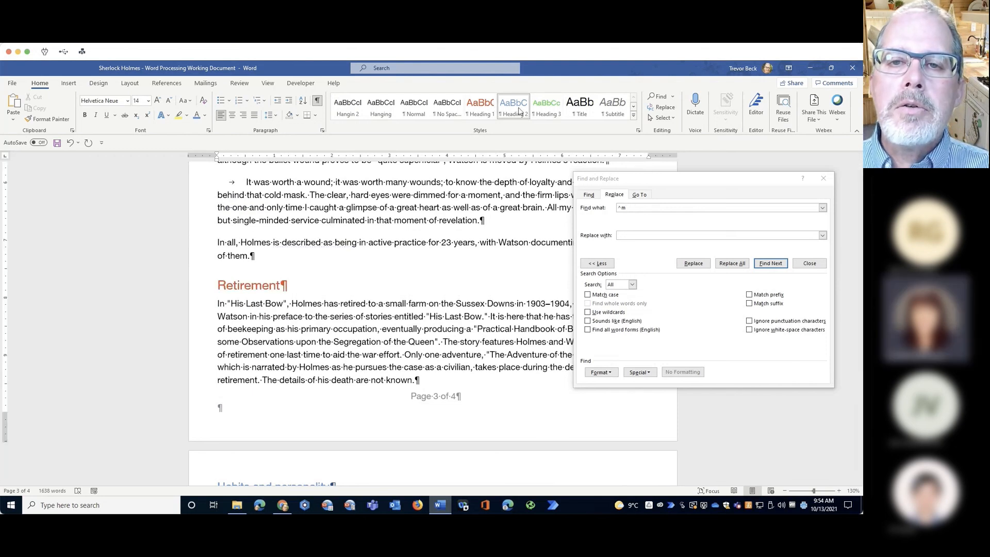